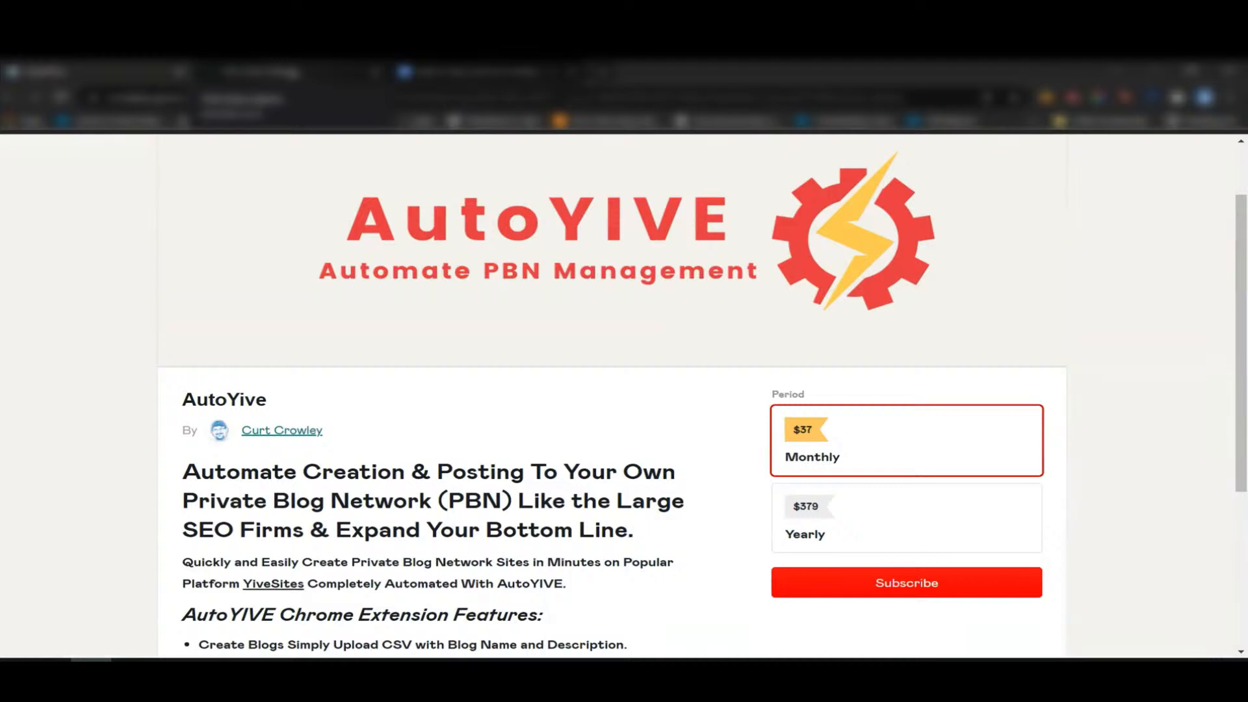
Return to the YiveSites dashboard showing 106 posts, 78 videos and 1 active autoblogging
{"action": "left_click", "coordinate": [293, 72]}
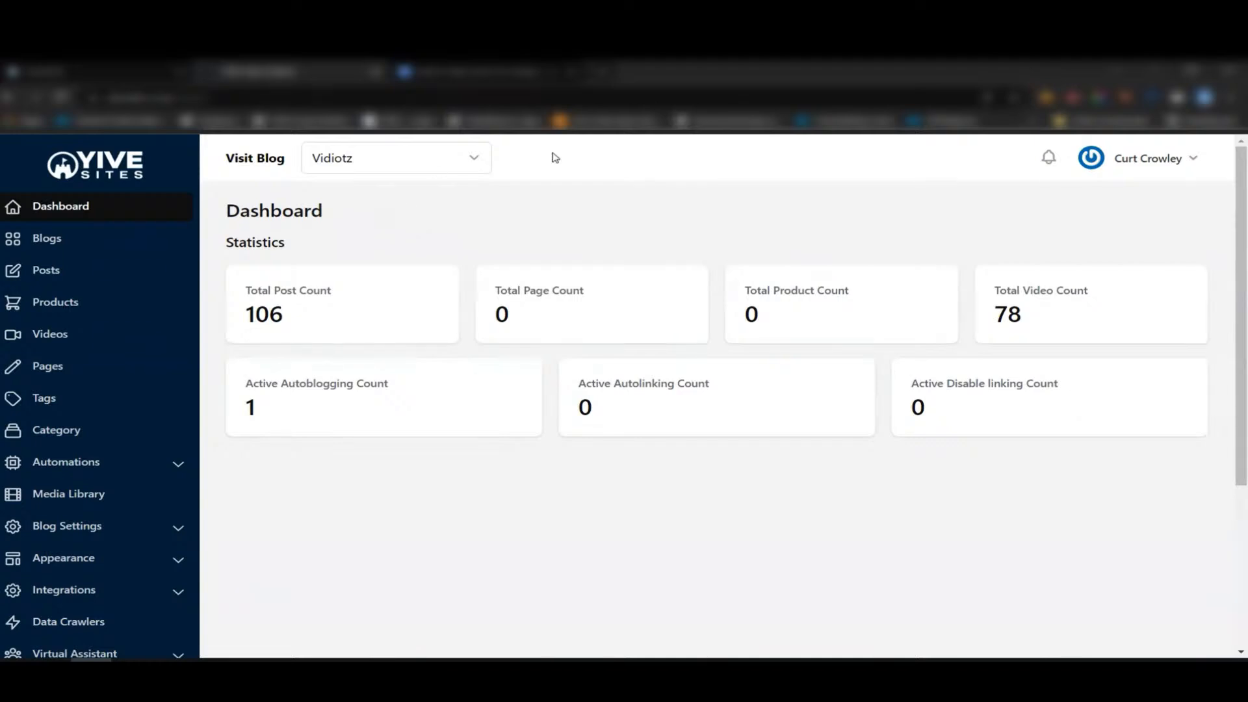
Start a new blog from the Blogs list, entering a demo blog name and matching subdomain
{"action": "left_click", "coordinate": [67, 238]}
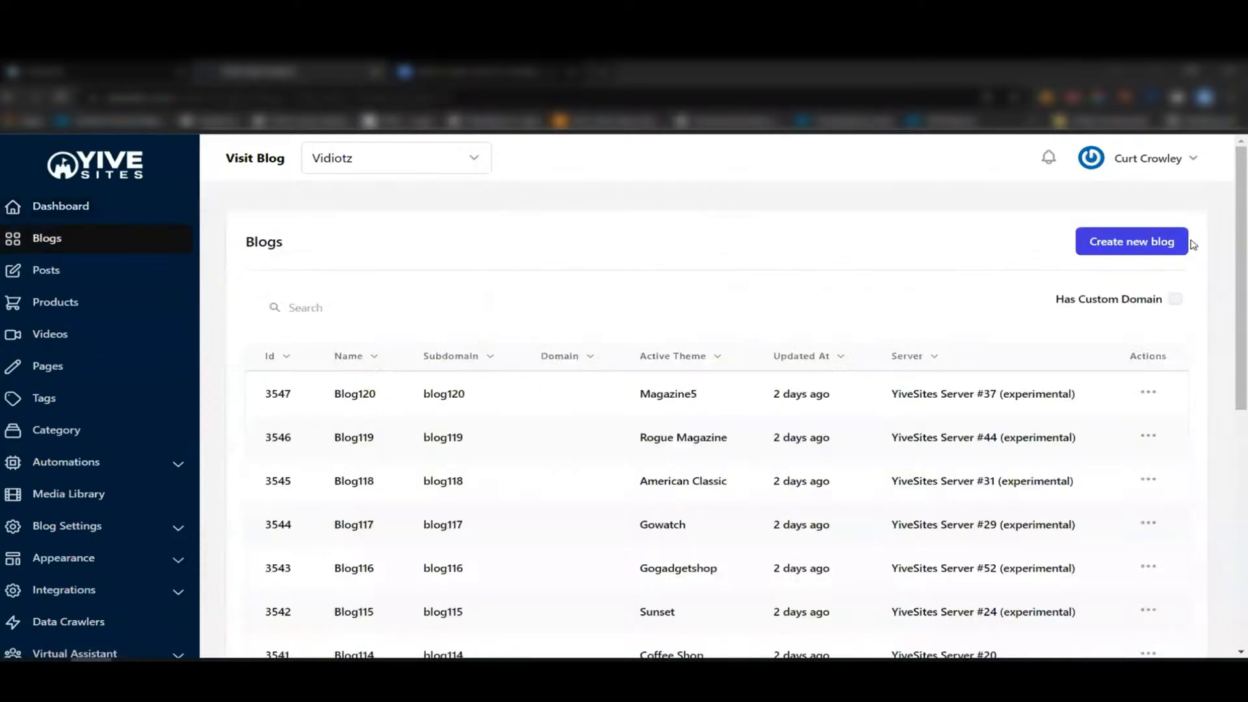
{"action": "left_click", "coordinate": [1090, 252]}
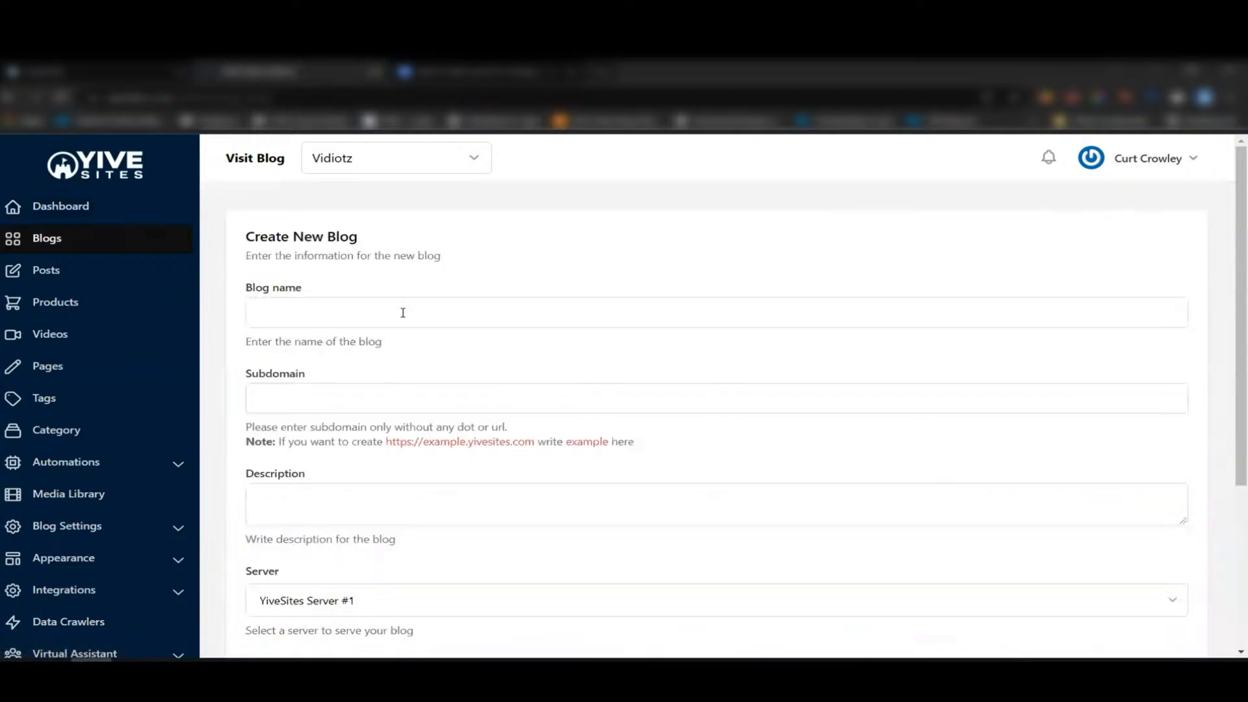
{"action": "left_click", "coordinate": [383, 316]}
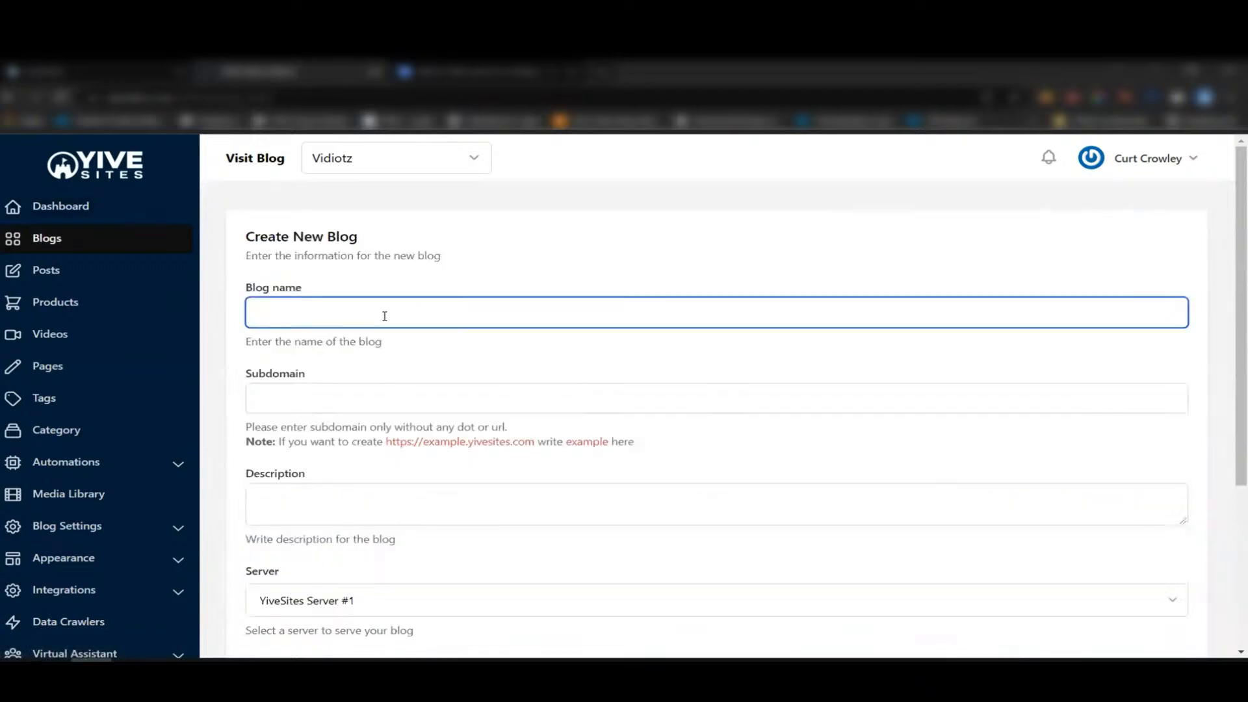
{"action": "type", "text": "Demo Blog Curt Crowley"}
{"action": "left_click", "coordinate": [322, 402]}
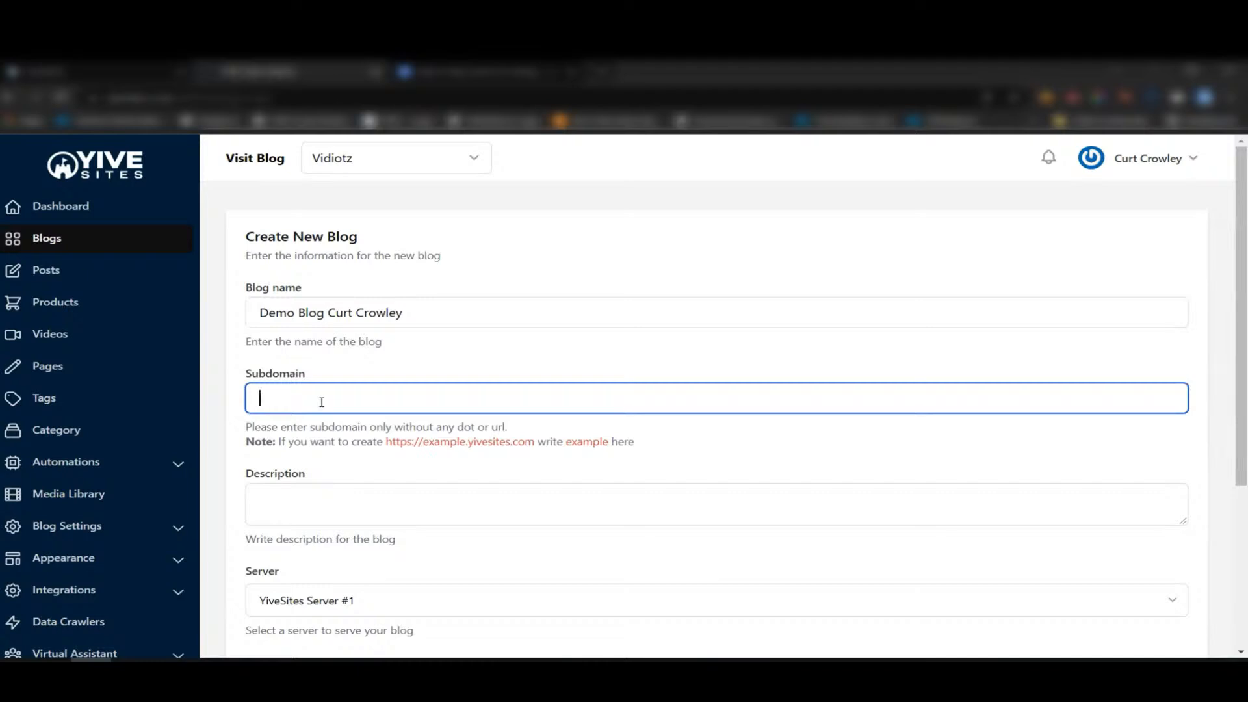
{"action": "type", "text": "curtcrowley"}
Copy the blog name and paste it into the Description field
{"action": "left_click", "coordinate": [299, 504]}
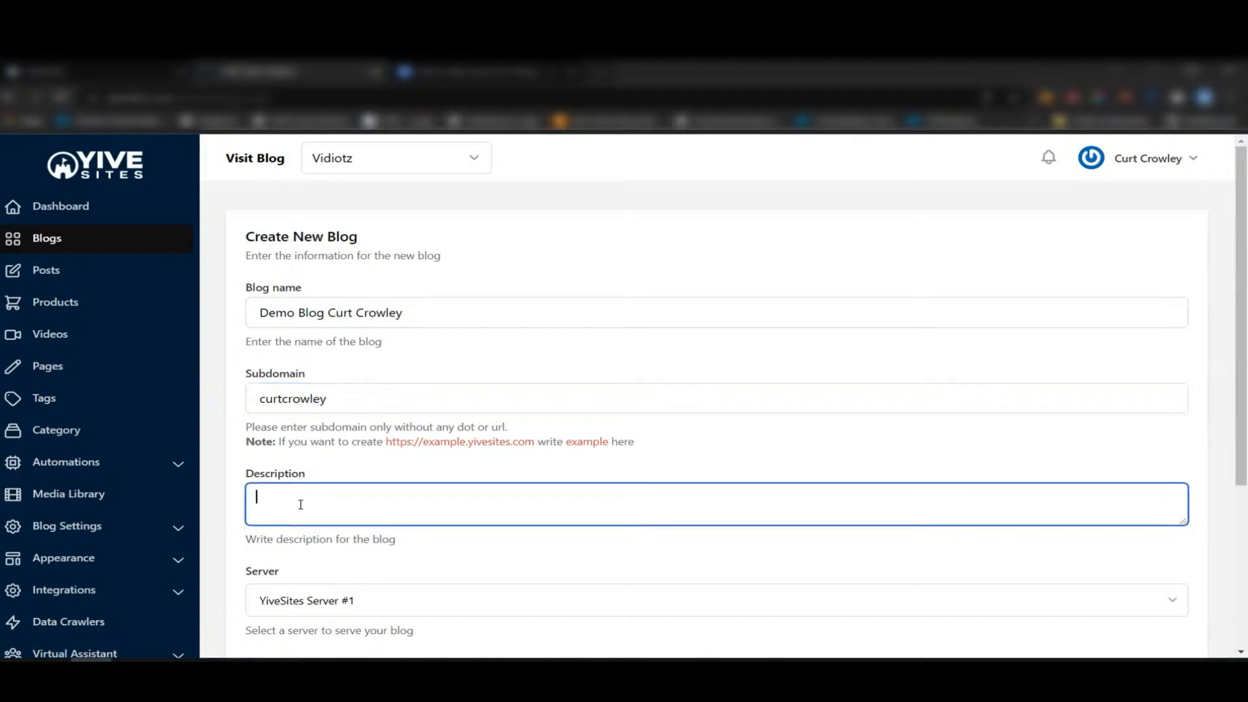
{"action": "left_click_drag", "start_coordinate": [430, 306], "coordinate": [238, 330]}
{"action": "key", "text": "ctrl+c"}
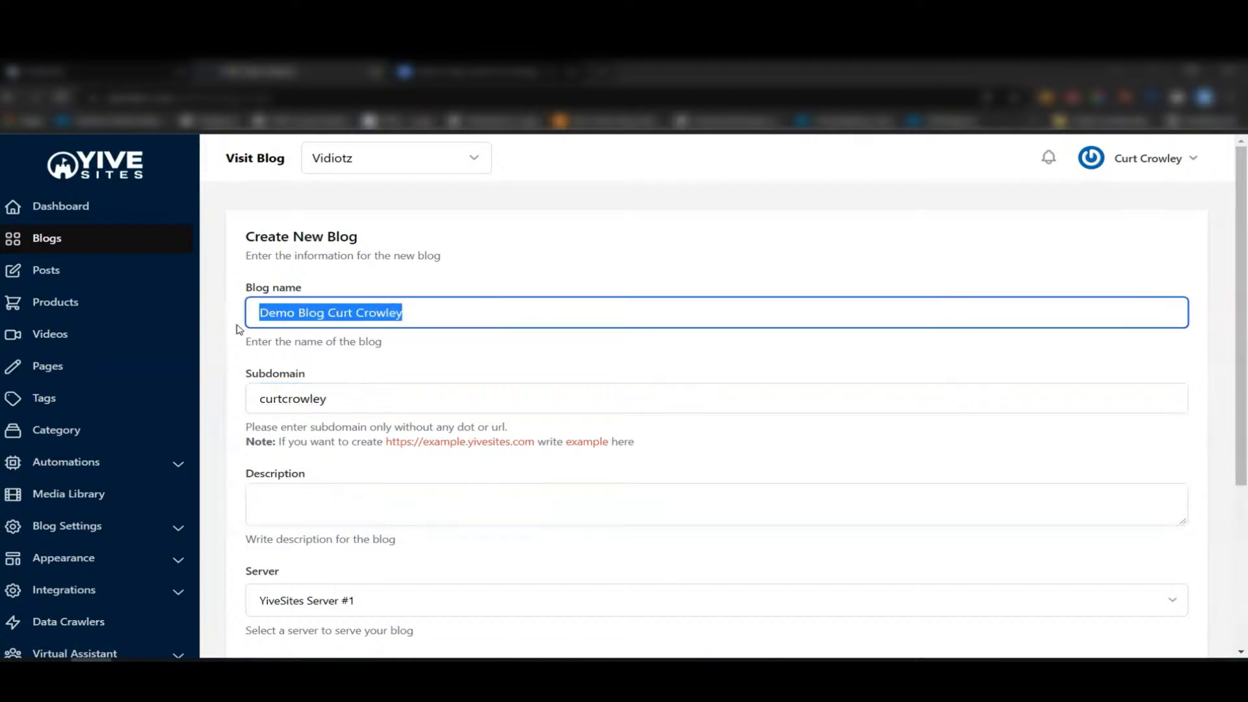
{"action": "left_click", "coordinate": [289, 502]}
{"action": "key", "text": "ctrl+v"}
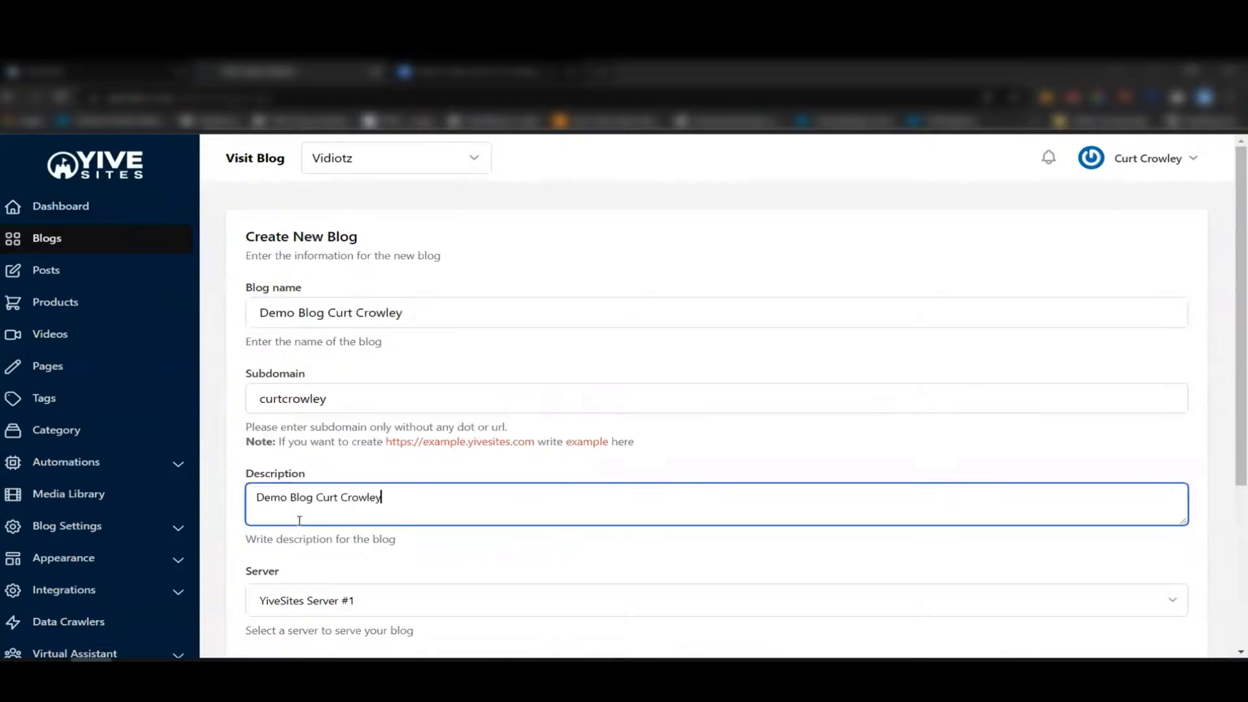
{"action": "scroll", "coordinate": [300, 520], "scroll_direction": "down", "scroll_amount": 1}
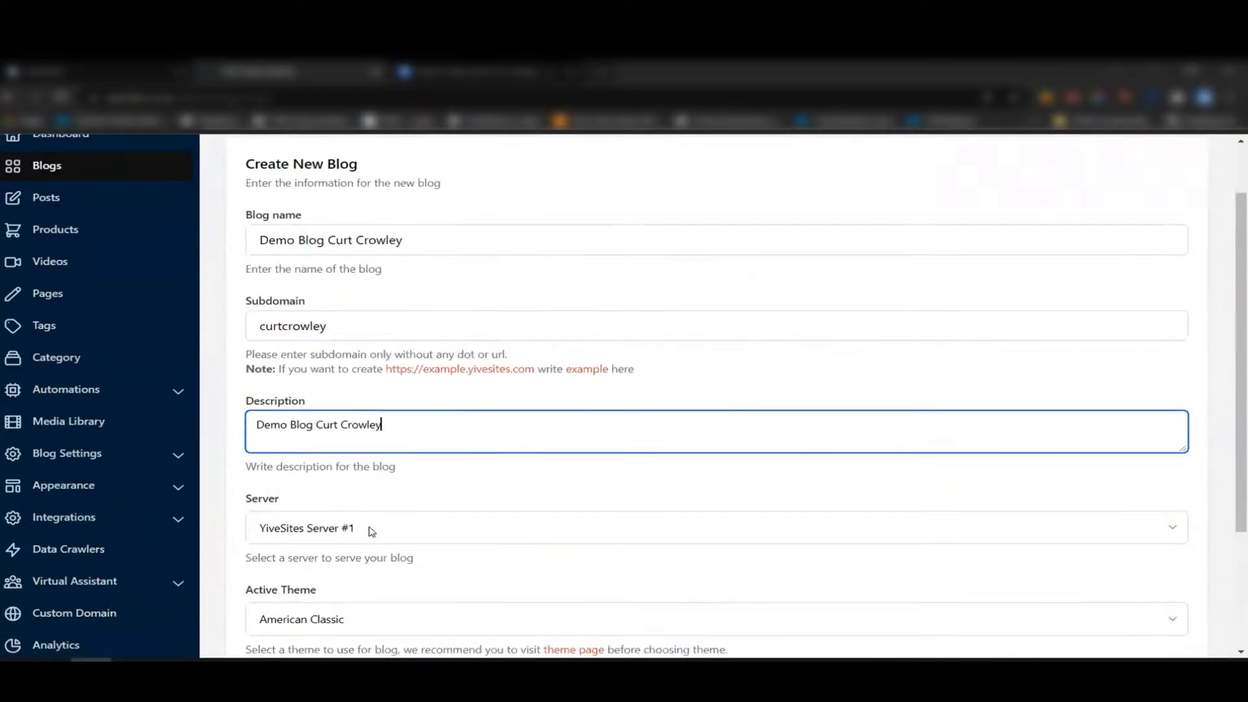
{"action": "left_click", "coordinate": [371, 531]}
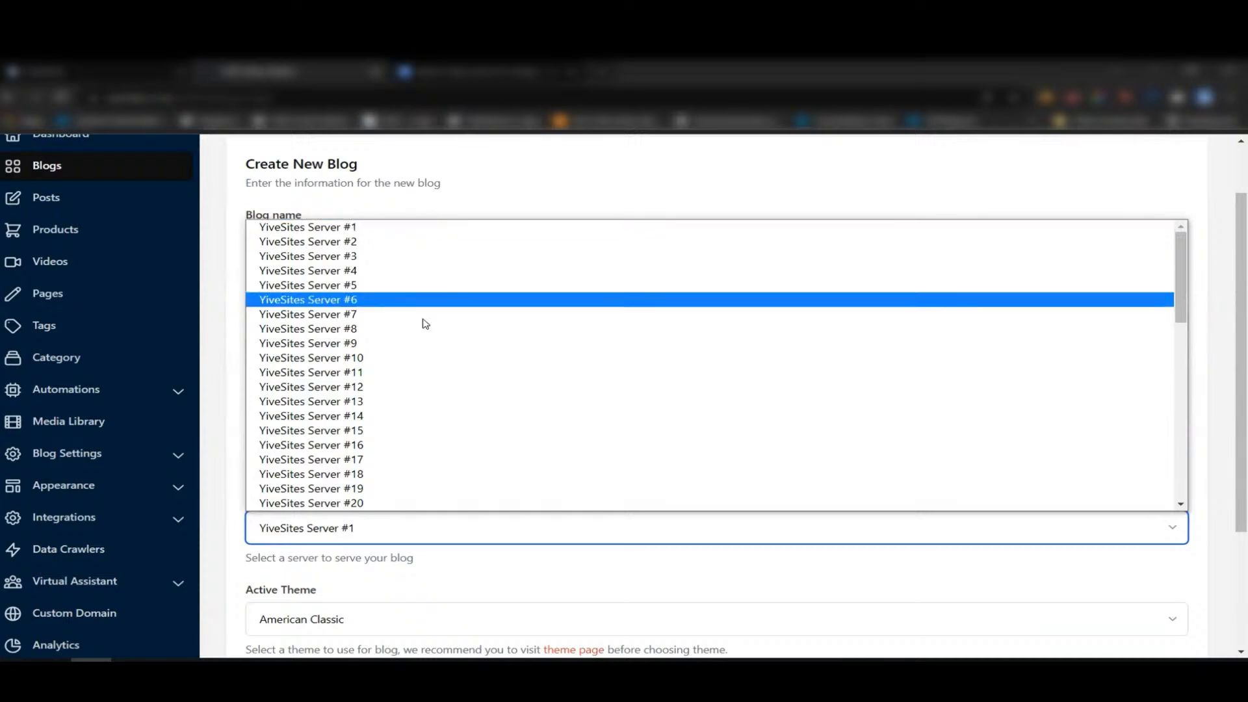
{"action": "scroll", "coordinate": [439, 359], "scroll_direction": "down", "scroll_amount": 3}
{"action": "scroll", "coordinate": [439, 359], "scroll_direction": "down", "scroll_amount": 6}
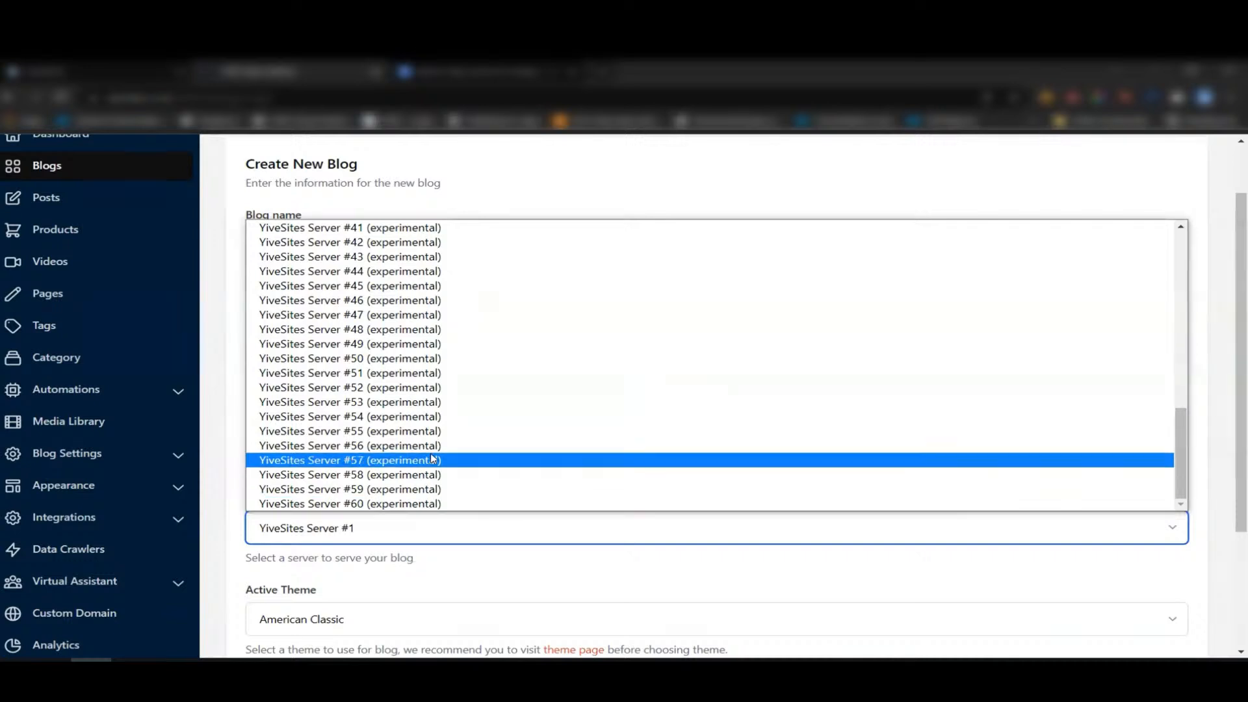
{"action": "scroll", "coordinate": [430, 458], "scroll_direction": "up", "scroll_amount": 10}
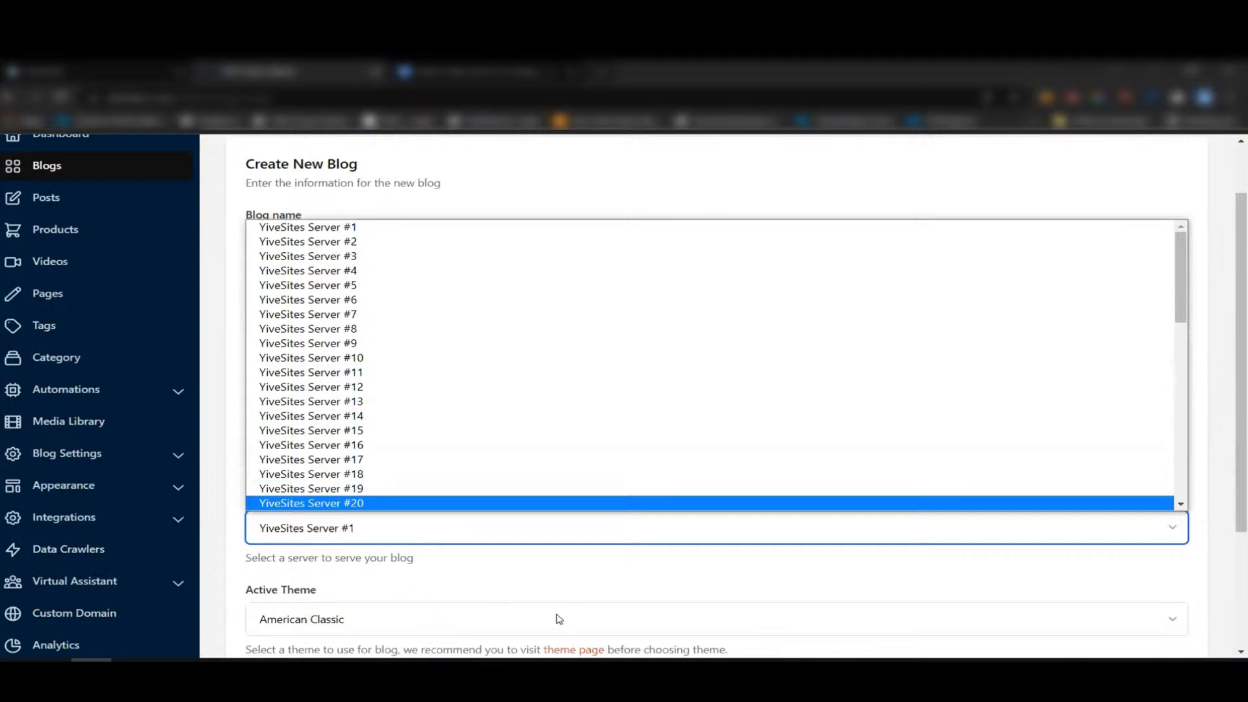
{"action": "left_click", "coordinate": [296, 228]}
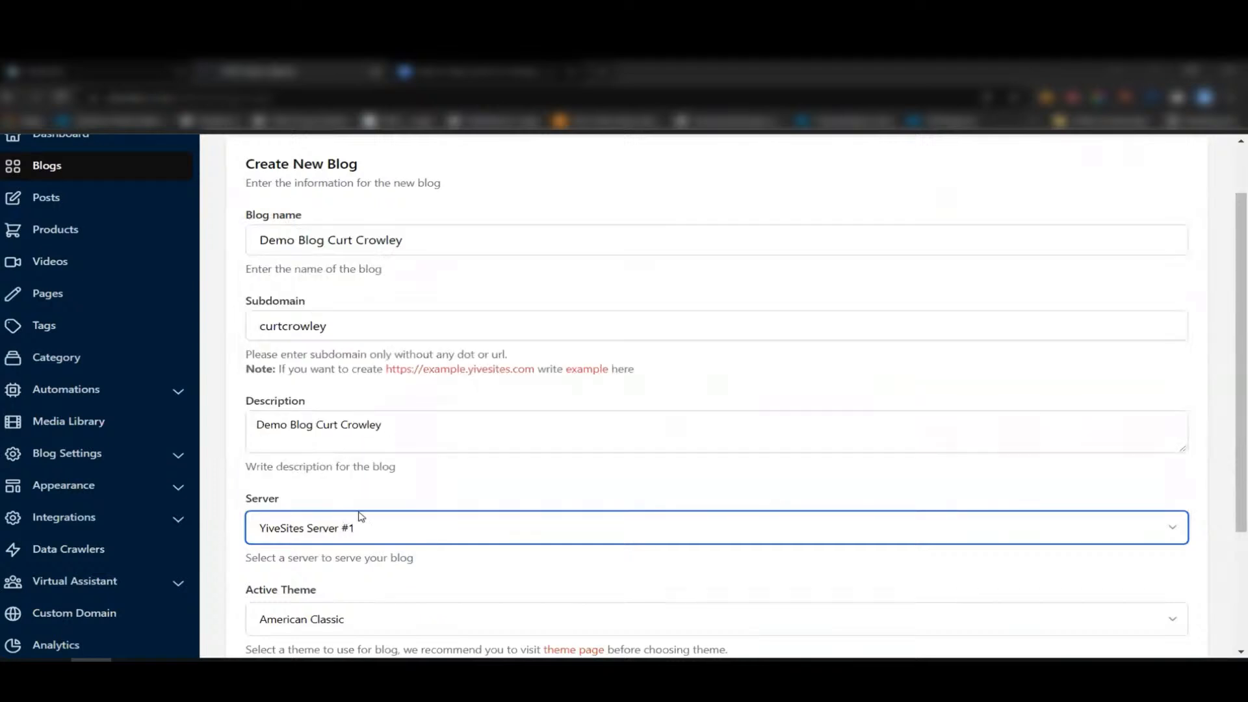
{"action": "scroll", "coordinate": [357, 516], "scroll_direction": "down", "scroll_amount": 3}
{"action": "left_click", "coordinate": [399, 471]}
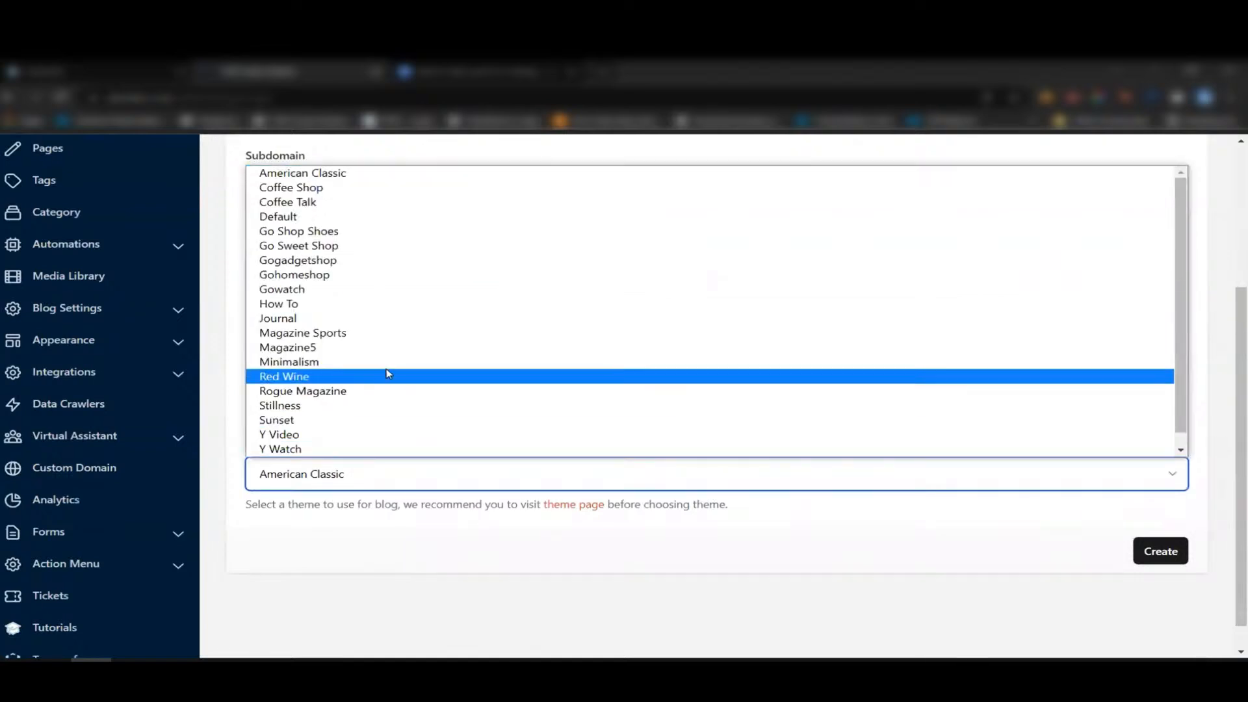
Browse the product, post and video theme gallery in a new tab, then reopen the Active Theme list
{"action": "right_click", "coordinate": [572, 506]}
{"action": "left_click", "coordinate": [581, 513]}
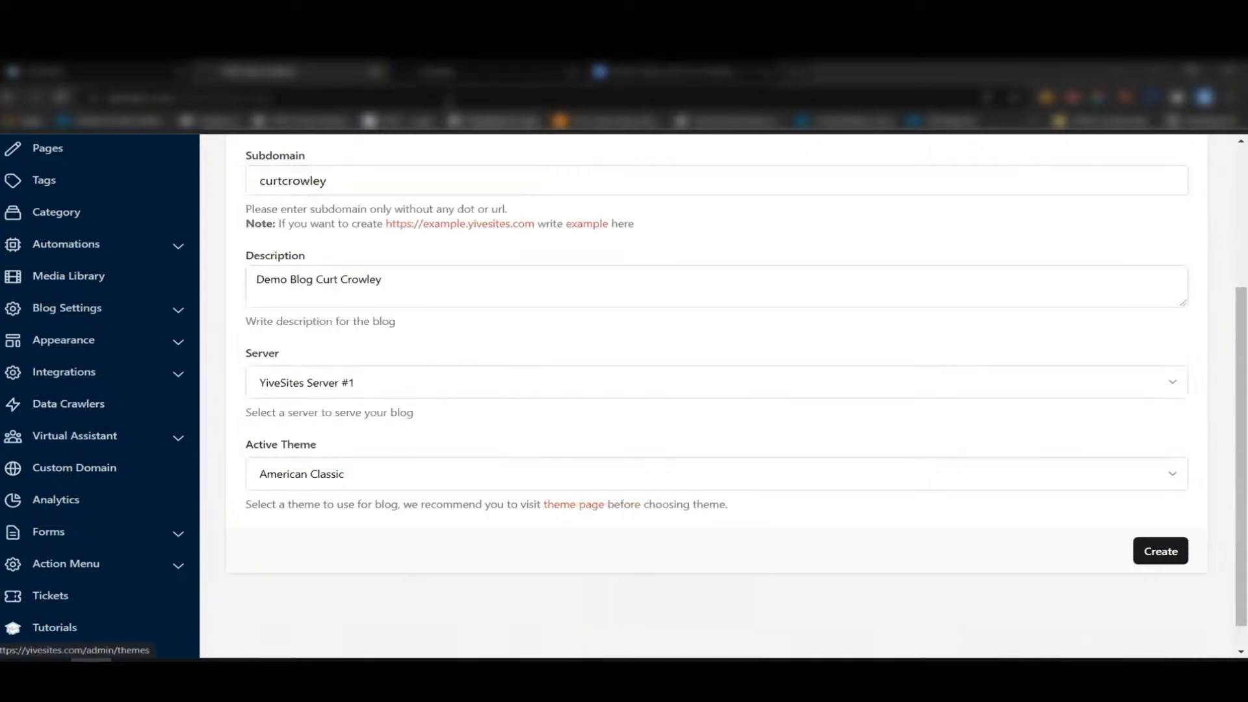
{"action": "left_click", "coordinate": [439, 78]}
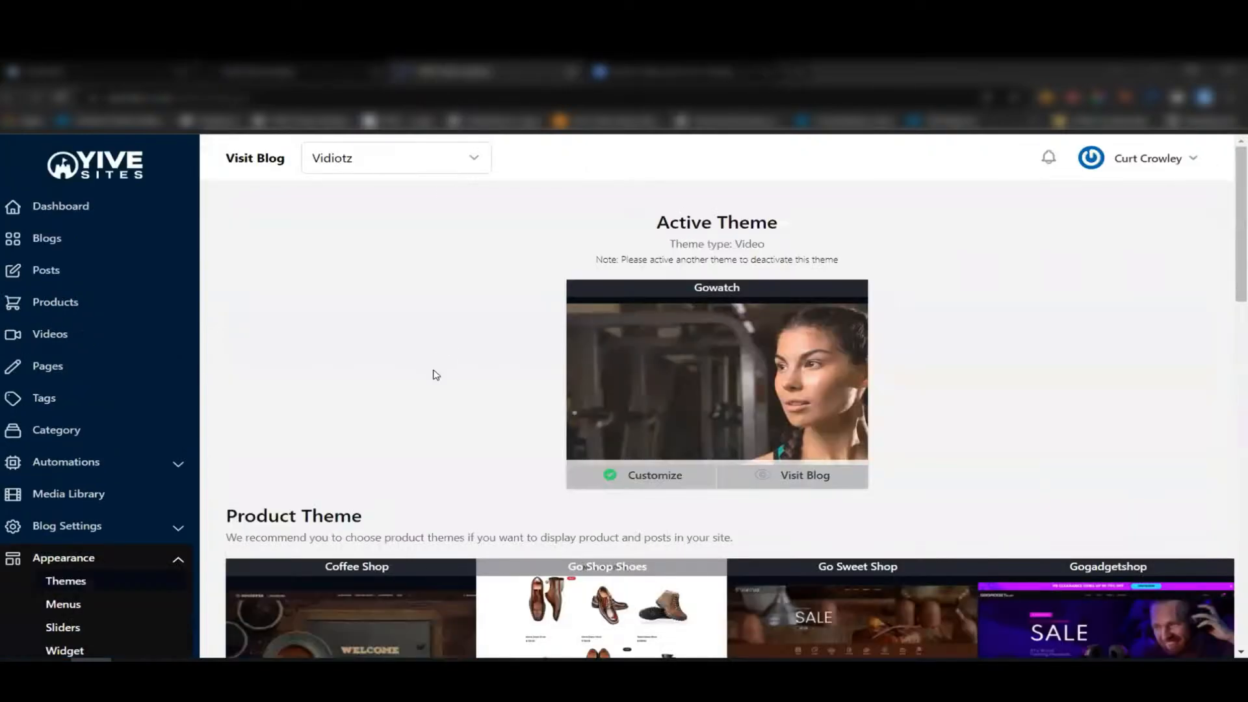
{"action": "scroll", "coordinate": [435, 375], "scroll_direction": "down", "scroll_amount": 3}
{"action": "scroll", "coordinate": [435, 375], "scroll_direction": "up", "scroll_amount": 4}
{"action": "scroll", "coordinate": [543, 368], "scroll_direction": "down", "scroll_amount": 5}
{"action": "scroll", "coordinate": [351, 385], "scroll_direction": "down", "scroll_amount": 8}
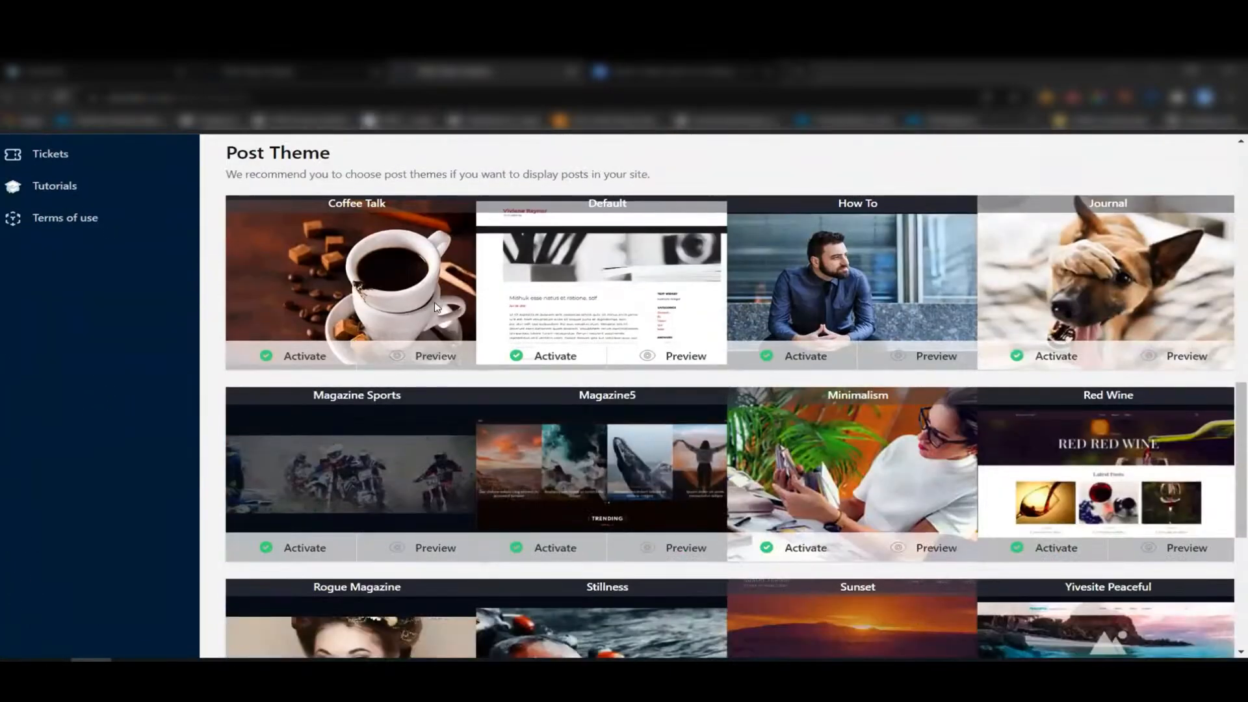
{"action": "scroll", "coordinate": [364, 350], "scroll_direction": "down", "scroll_amount": 6}
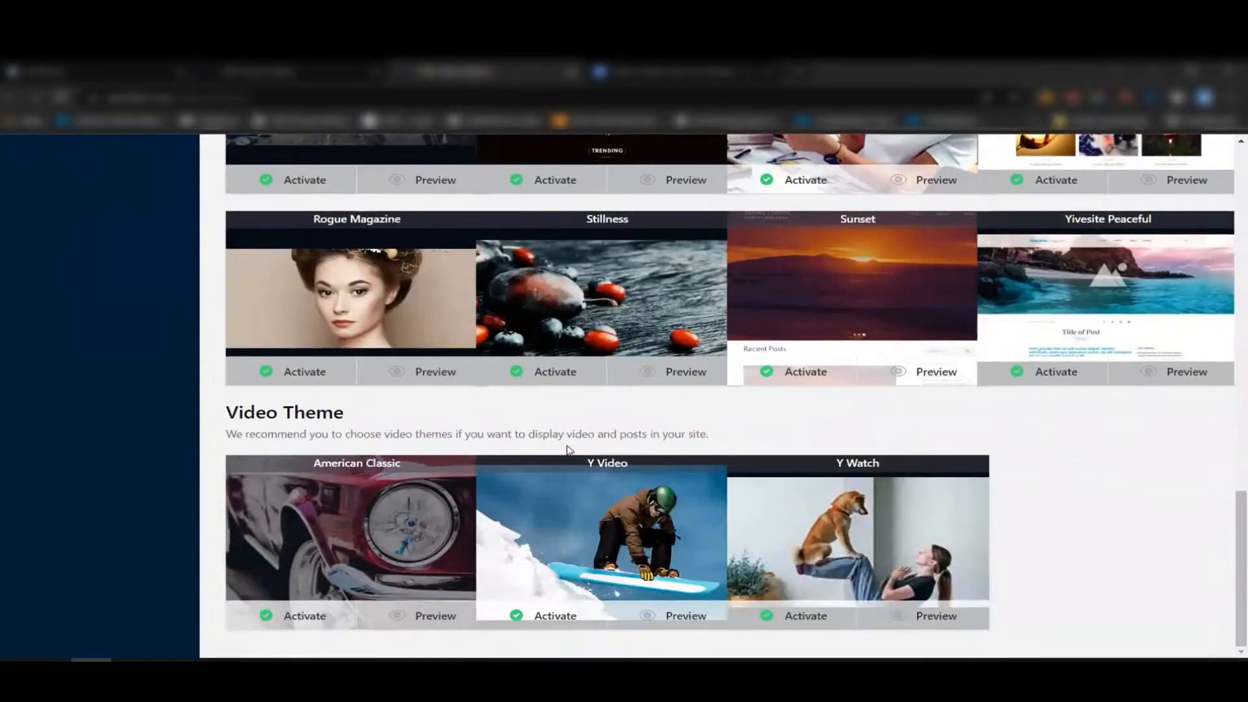
{"action": "scroll", "coordinate": [559, 442], "scroll_direction": "up", "scroll_amount": 13}
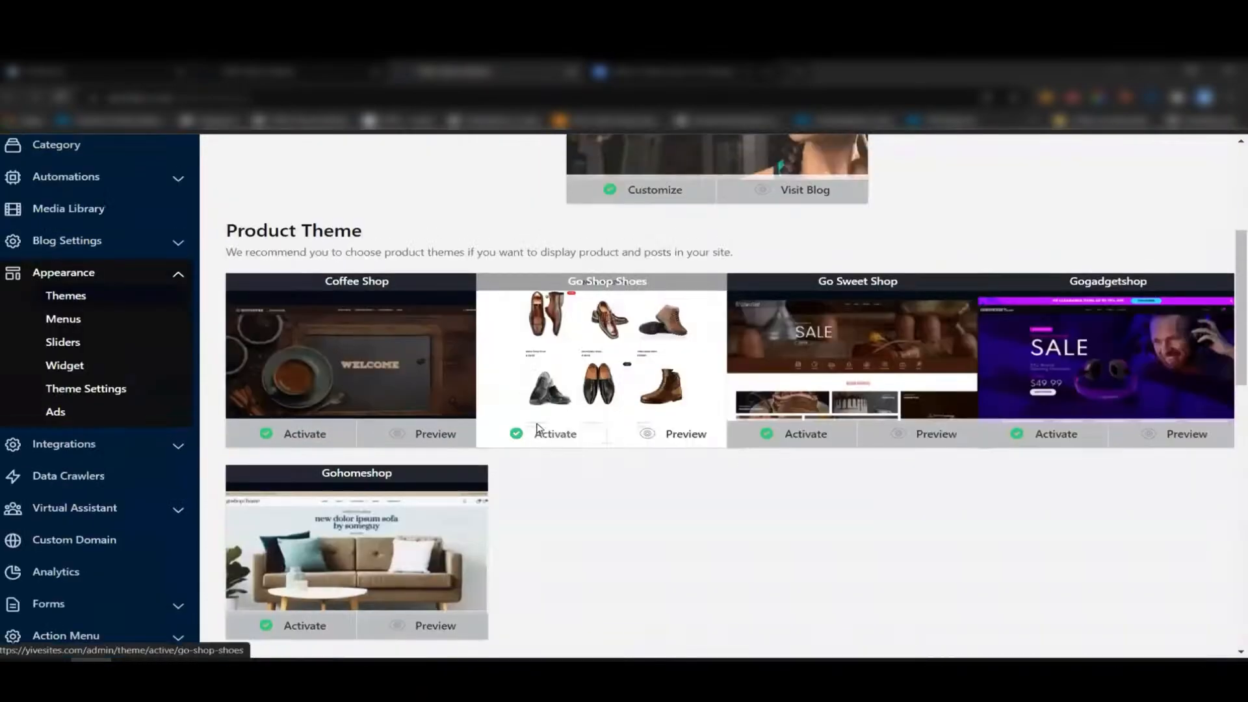
{"action": "left_click", "coordinate": [537, 430]}
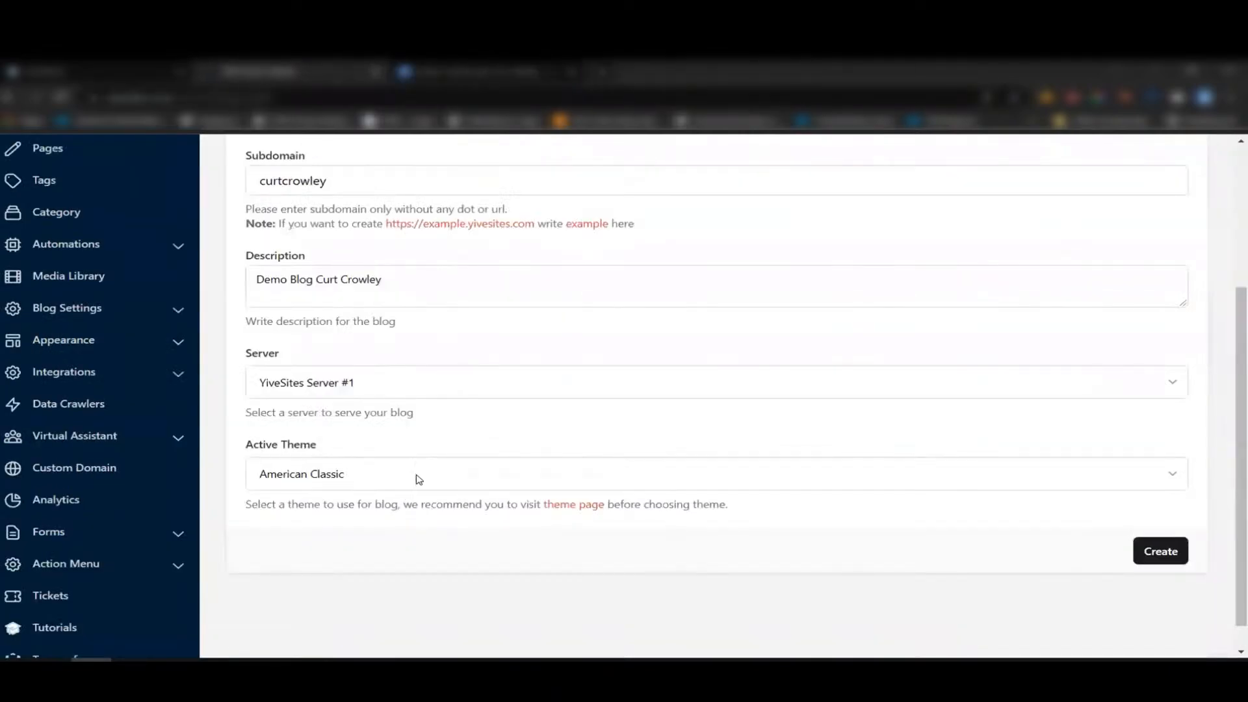
{"action": "left_click", "coordinate": [418, 478]}
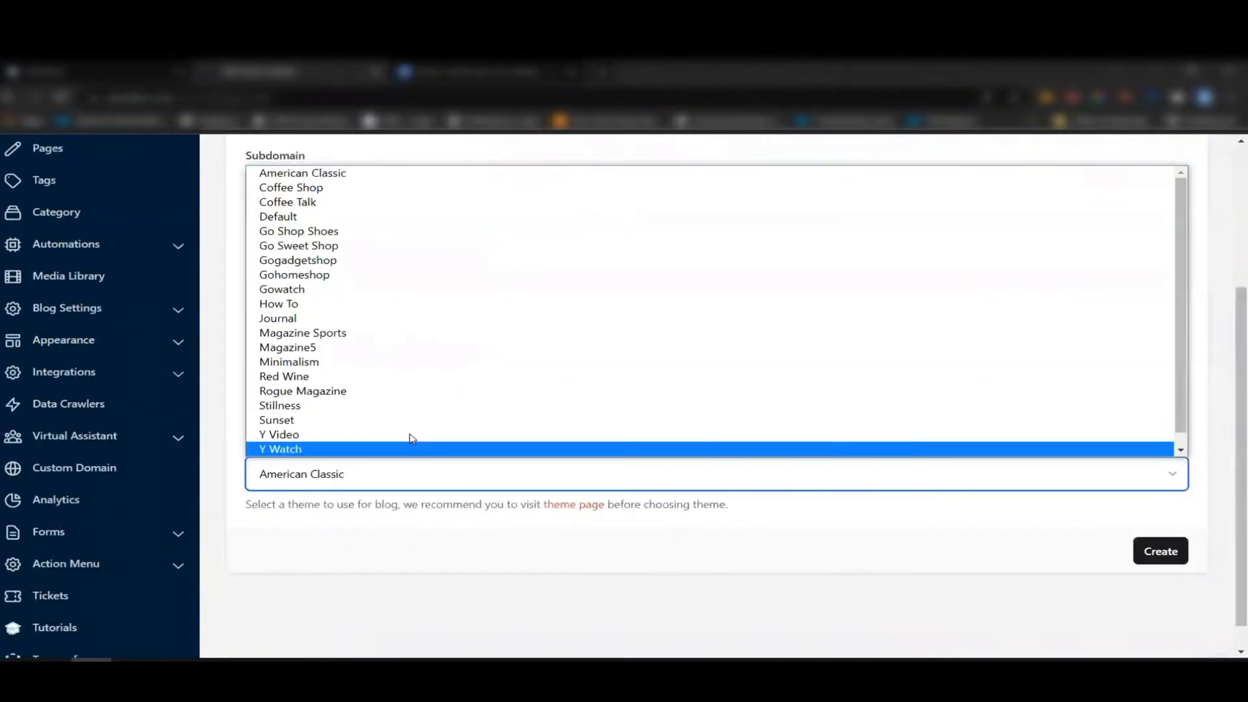
Choose Magazine5 as the active theme and create the blog, then bring up the blogs spreadsheet
{"action": "left_click", "coordinate": [380, 348]}
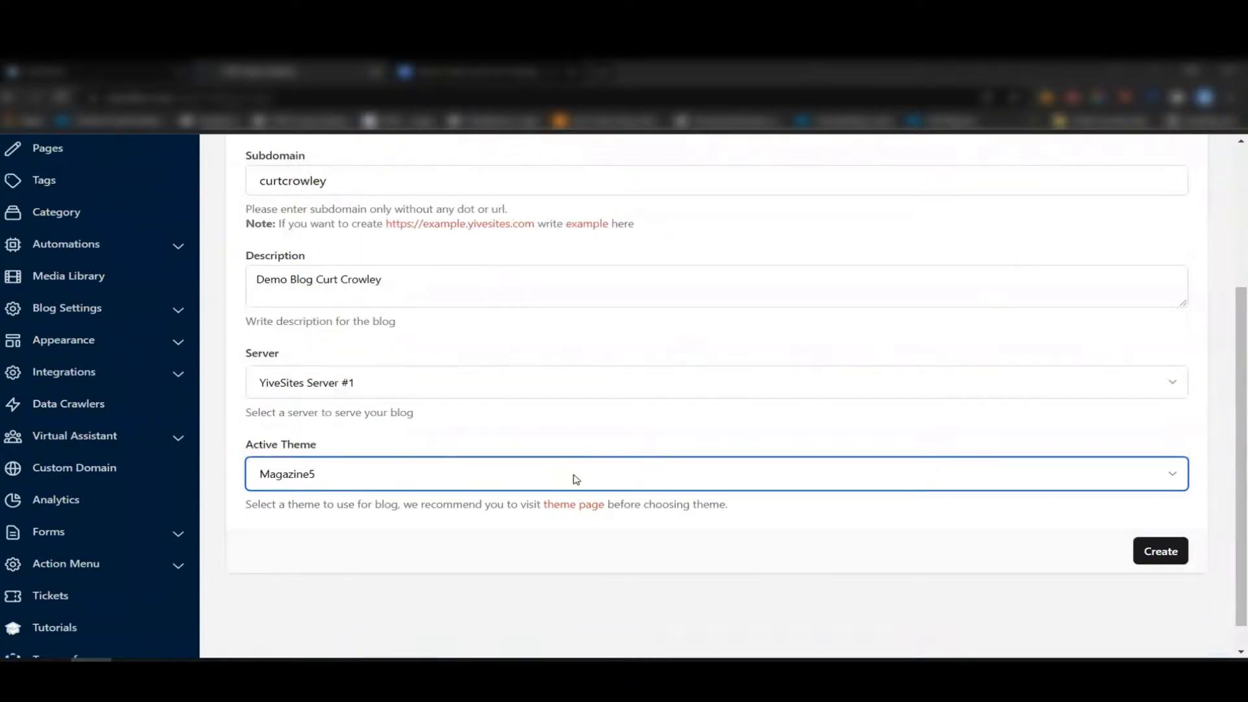
{"action": "left_click", "coordinate": [1152, 553]}
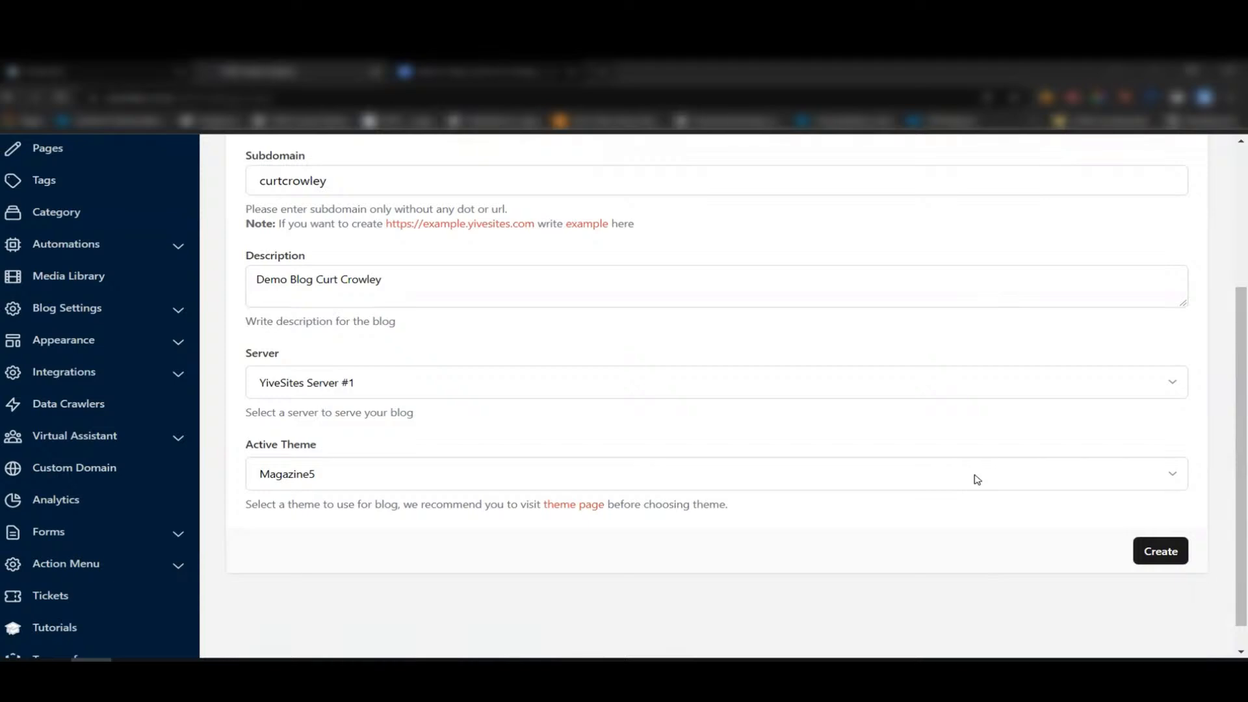
{"action": "left_click", "coordinate": [700, 674]}
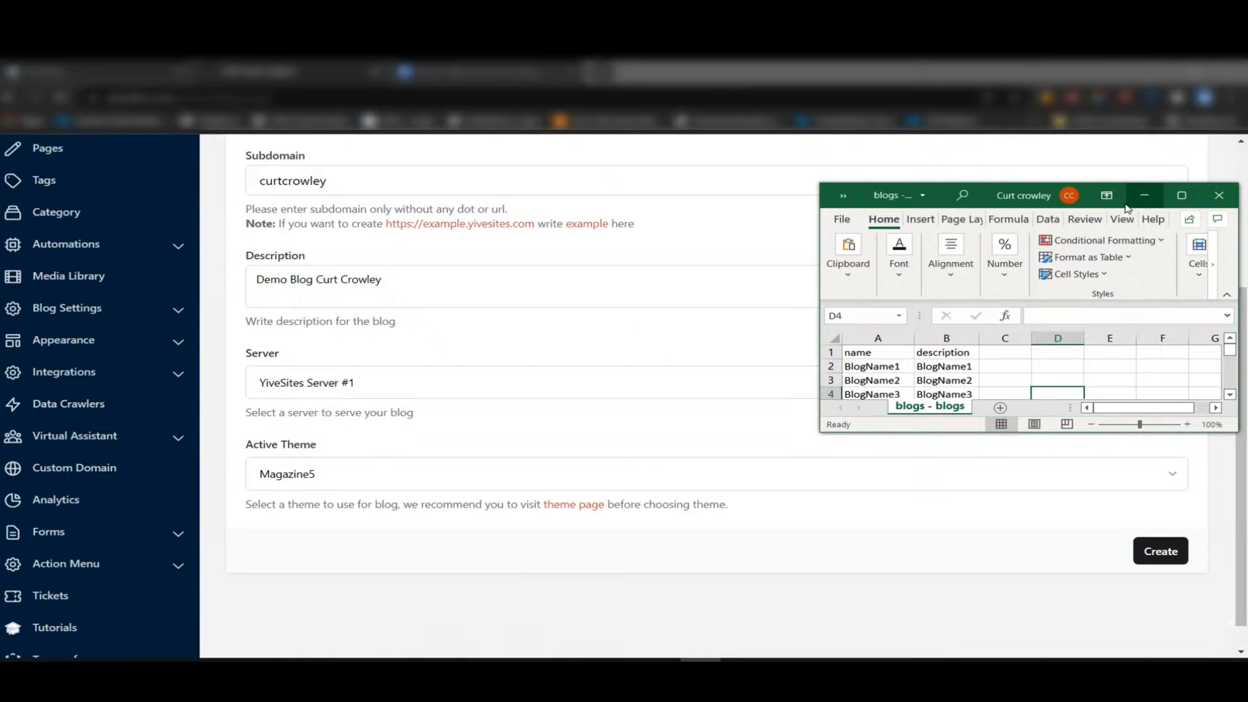
Maximize Excel and select the header row to review the blog name and description columns
{"action": "left_click", "coordinate": [1178, 197]}
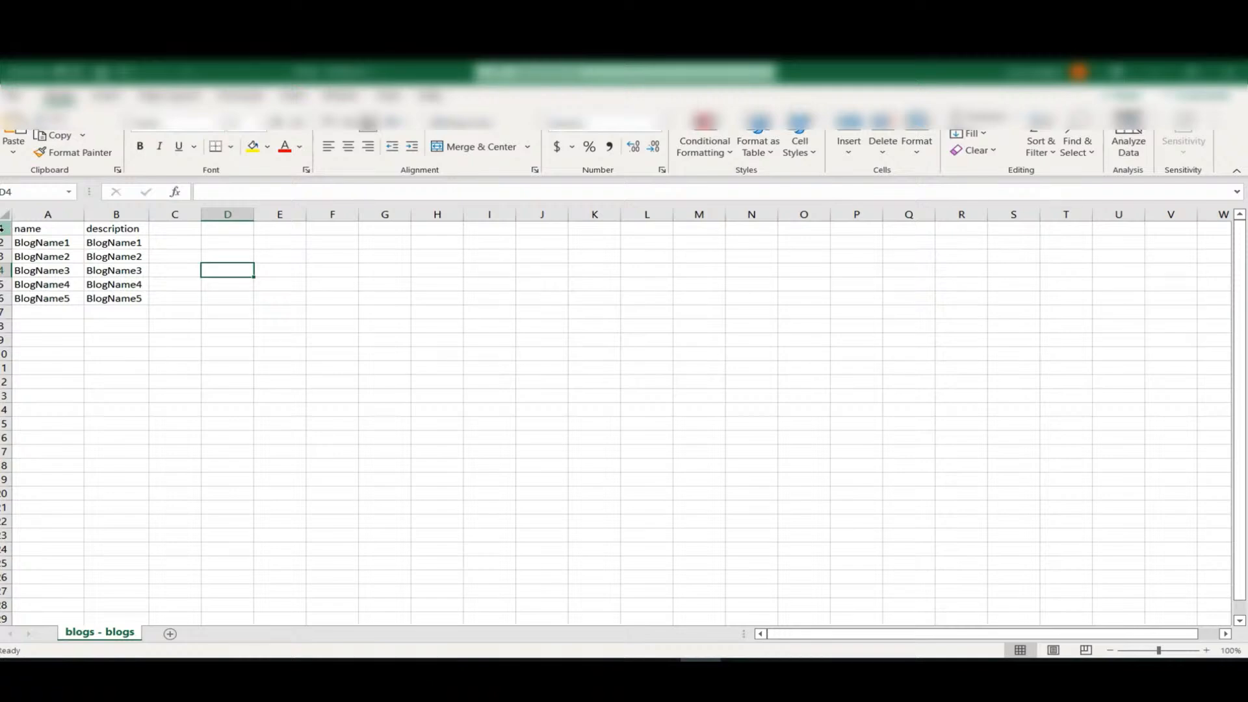
{"action": "left_click", "coordinate": [2, 228]}
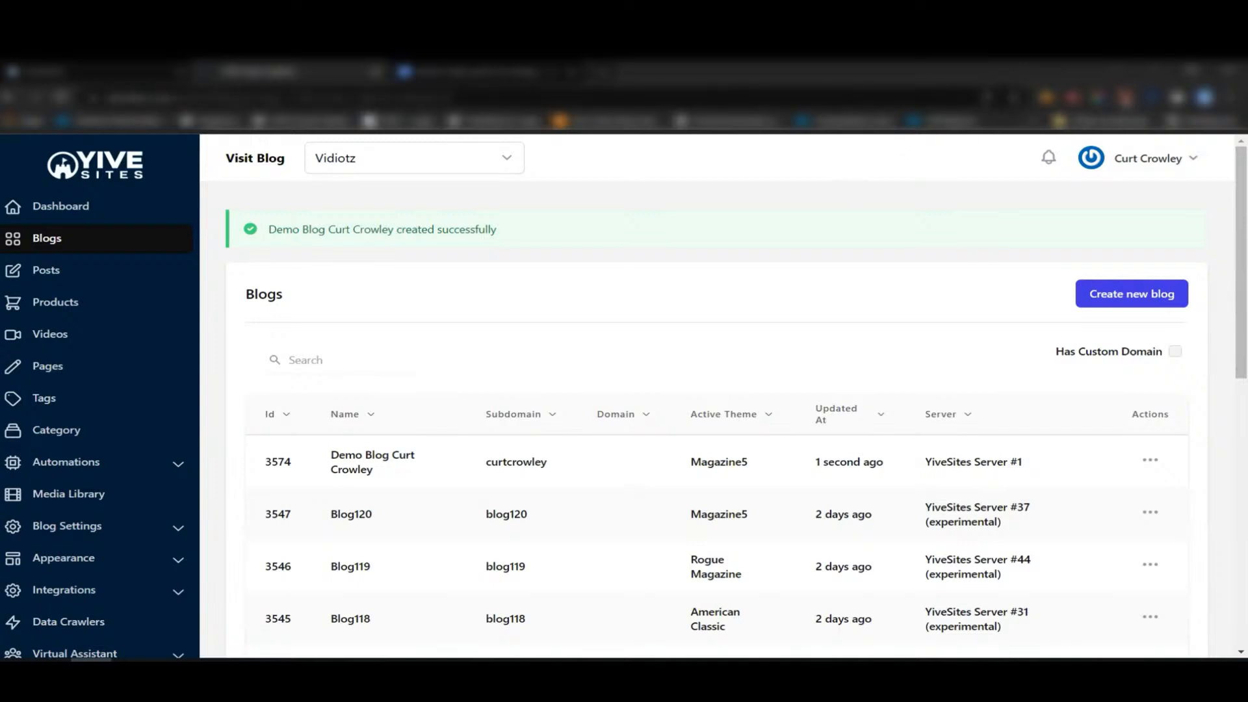
Open AutoYIVE's Generate Blogs tool and browse for a CSV file to import
{"action": "left_click", "coordinate": [1127, 98]}
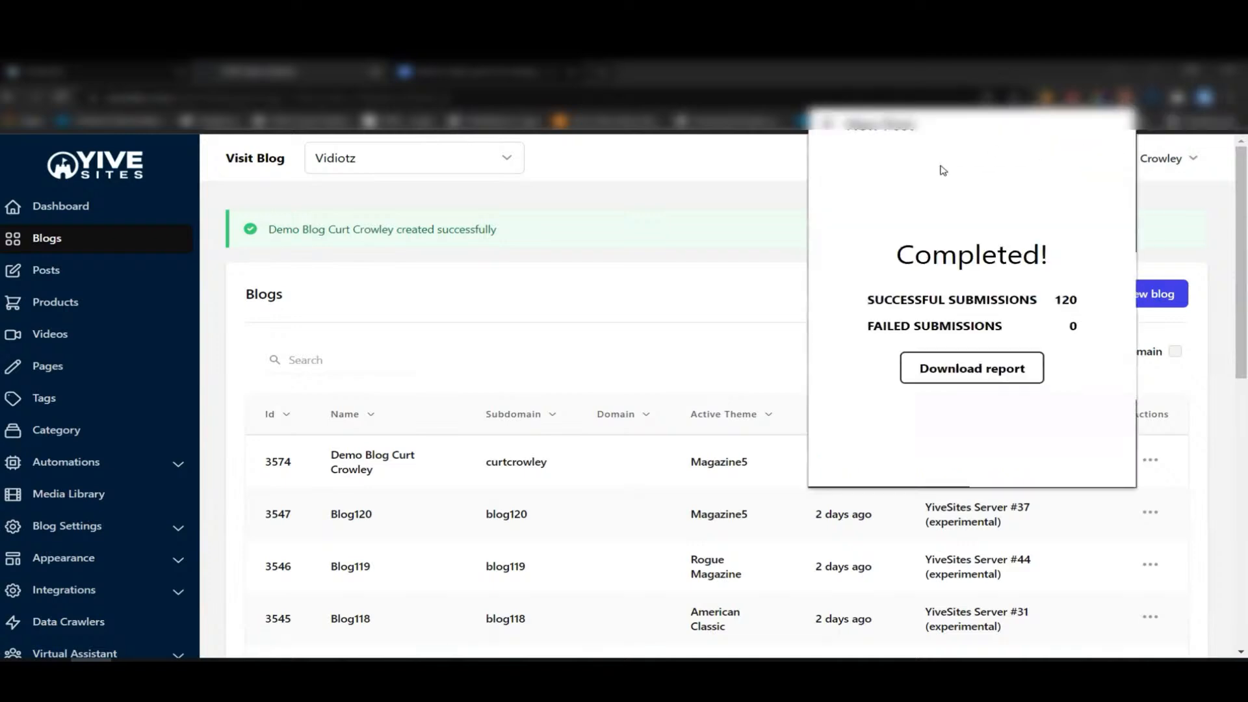
{"action": "left_click", "coordinate": [828, 123]}
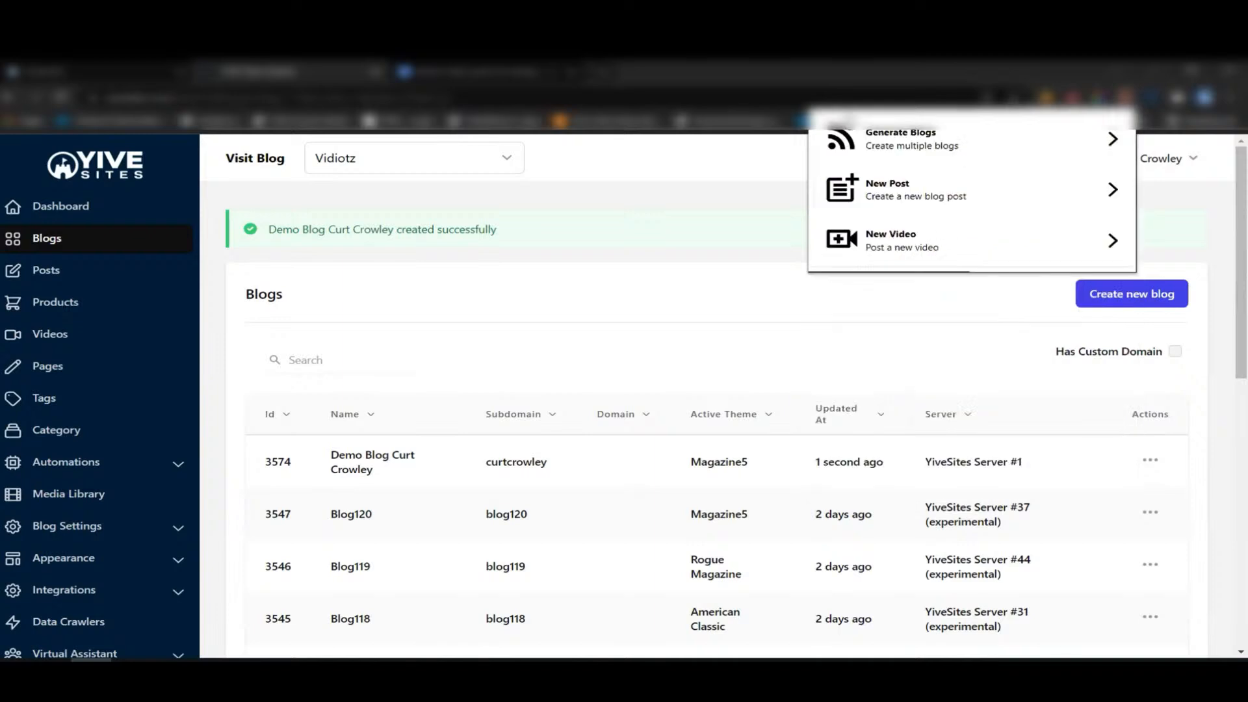
{"action": "left_click", "coordinate": [899, 139]}
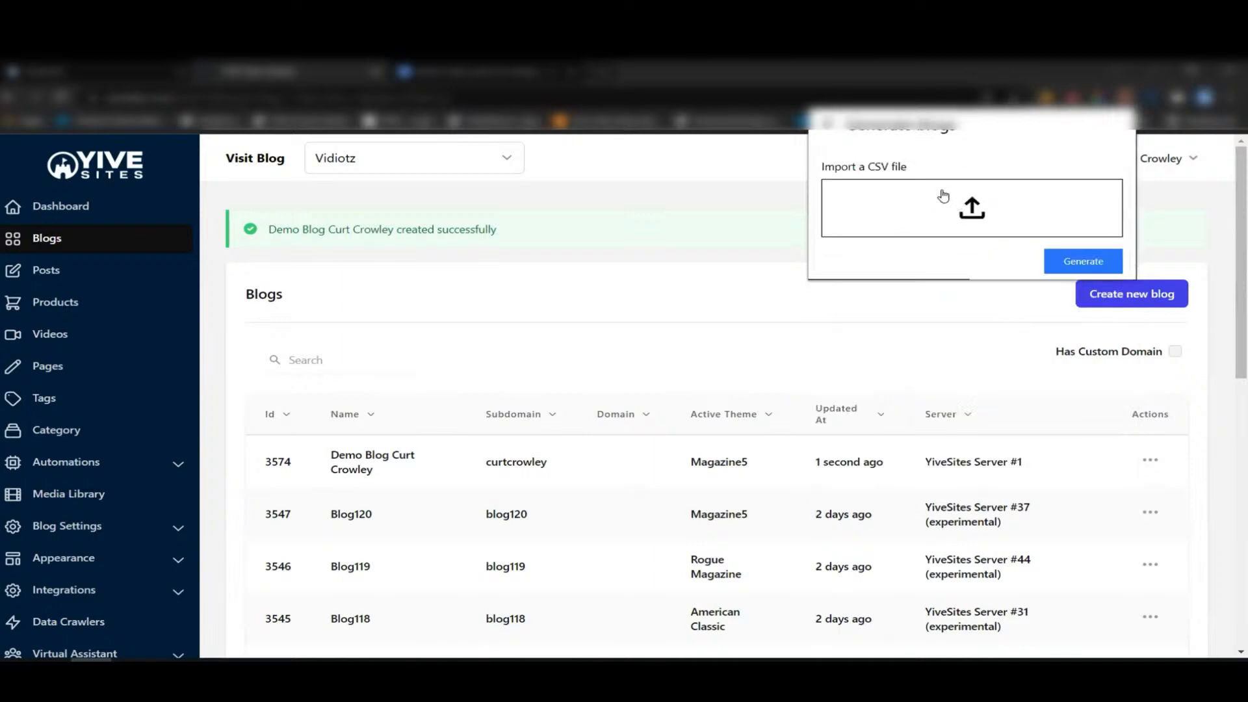
{"action": "left_click", "coordinate": [931, 198]}
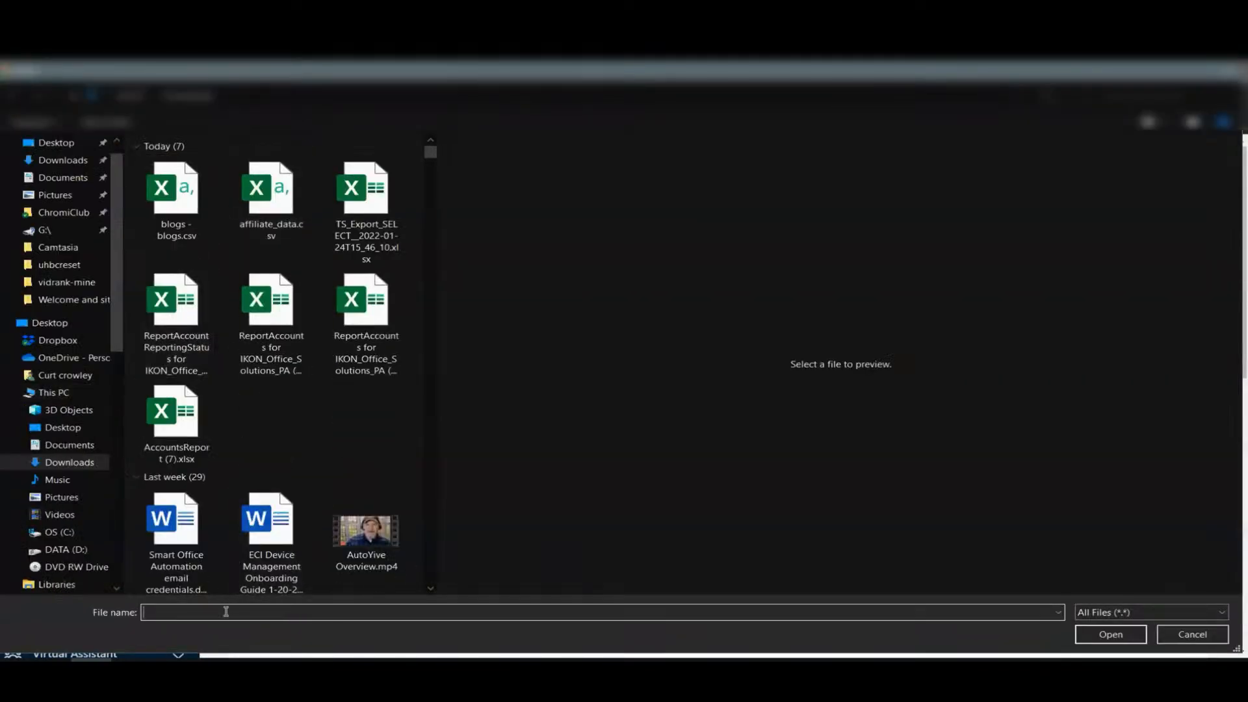
Import 'blogs - blogs.csv' and start generating the five blogs it lists
{"action": "left_click", "coordinate": [170, 168]}
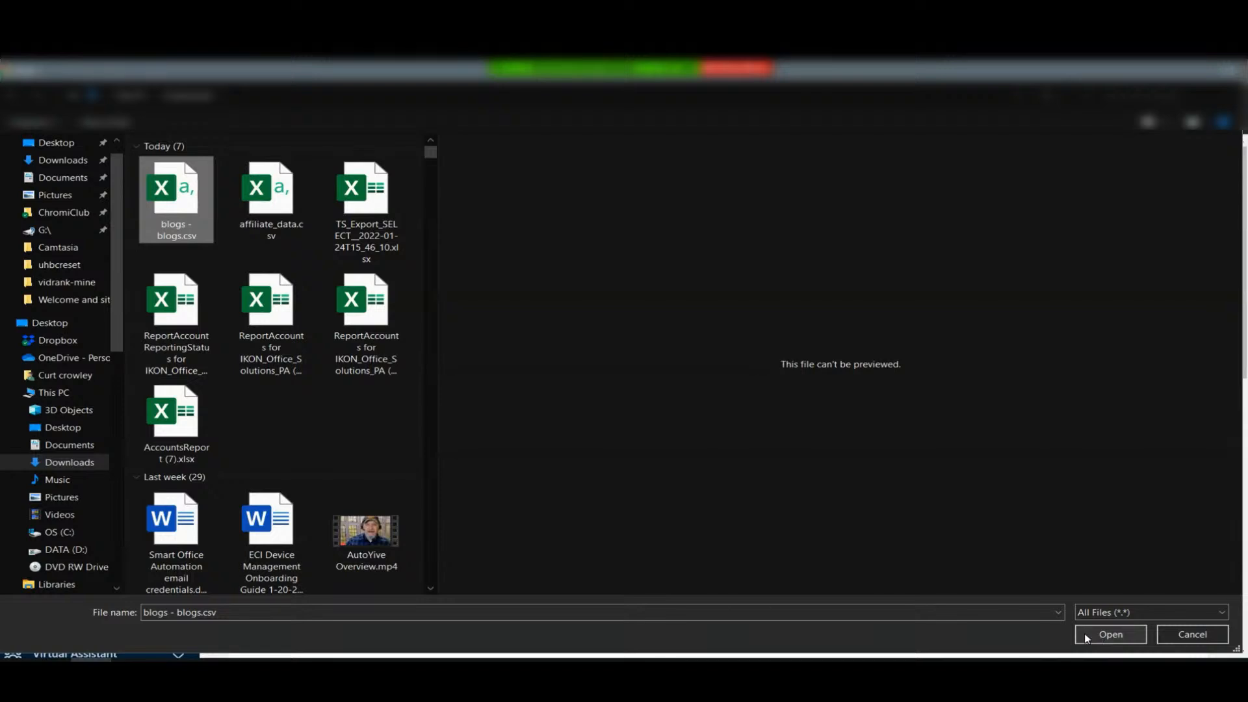
{"action": "left_click", "coordinate": [1100, 637]}
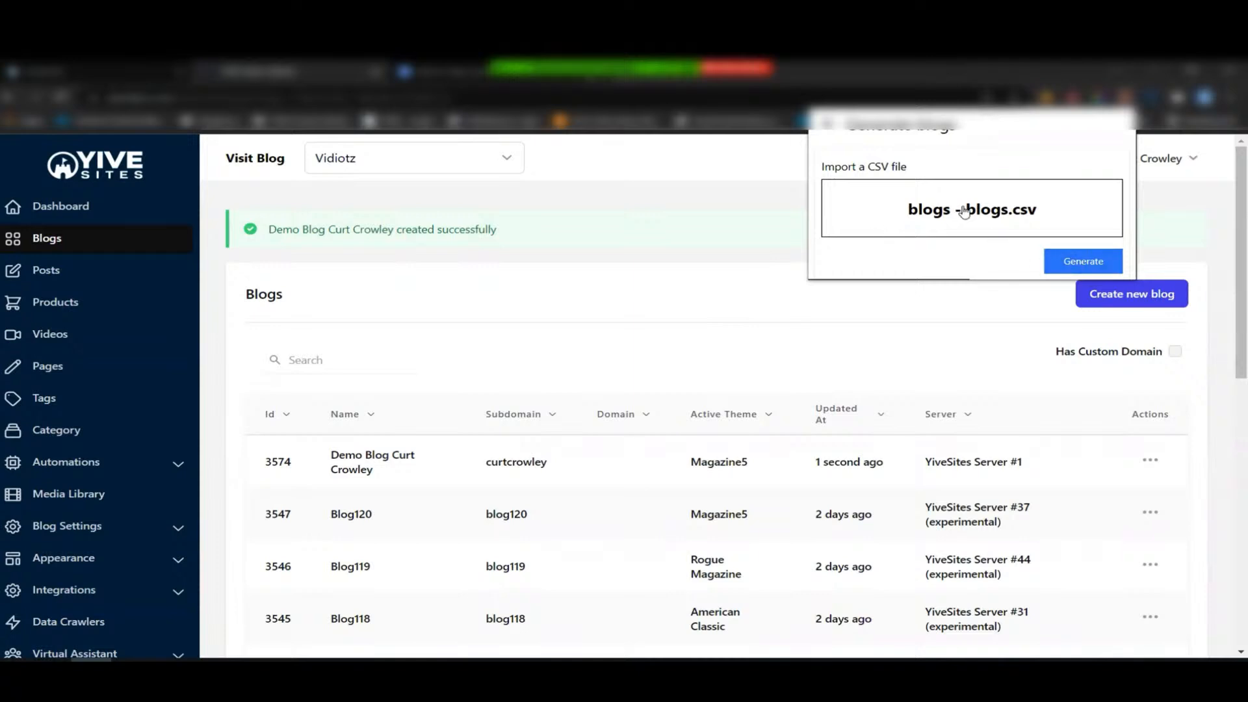
{"action": "left_click", "coordinate": [1095, 272]}
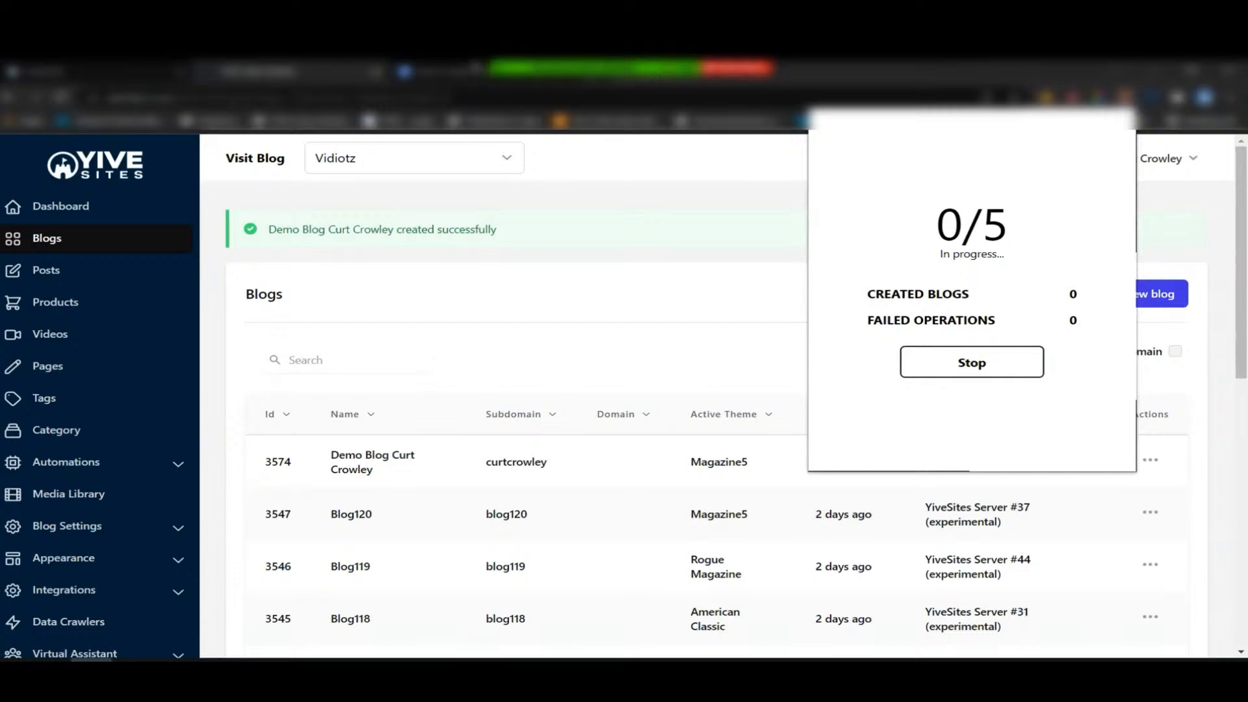
{"action": "left_click", "coordinate": [462, 78]}
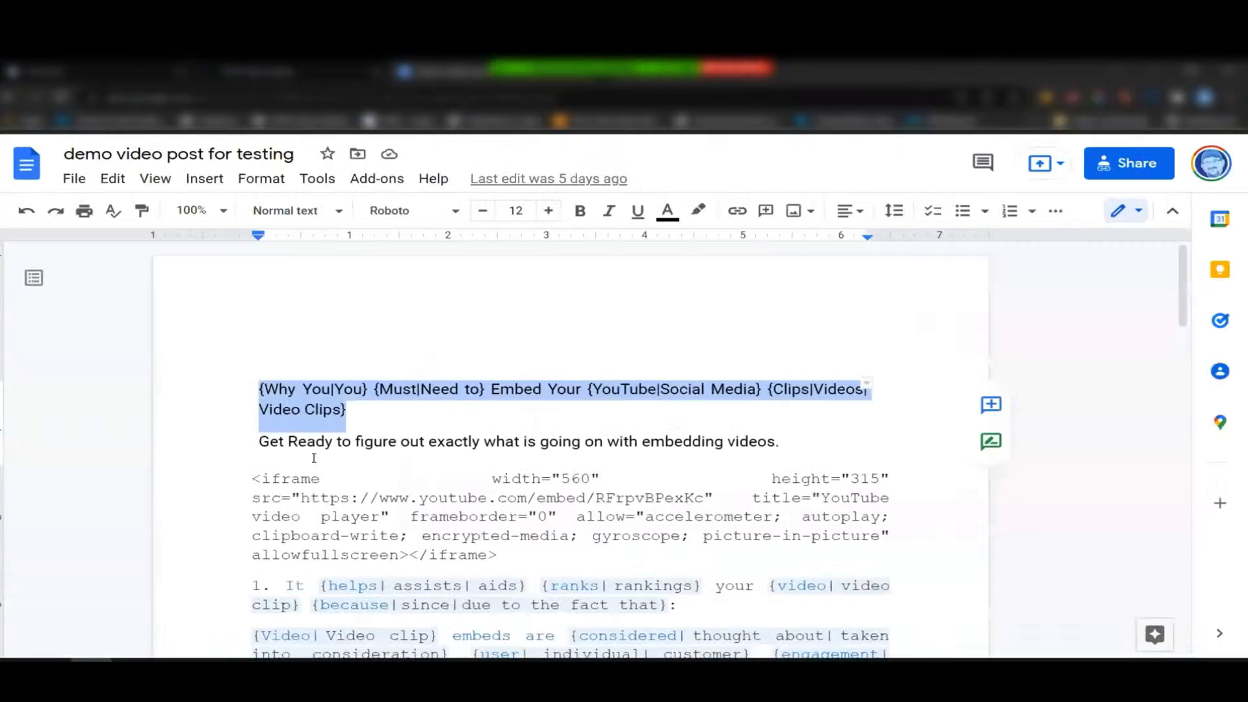
Scroll through the spun demo video post, then return to the YiveSites blogs list
{"action": "scroll", "coordinate": [447, 479], "scroll_direction": "down", "scroll_amount": 4}
{"action": "scroll", "coordinate": [450, 485], "scroll_direction": "down", "scroll_amount": 15}
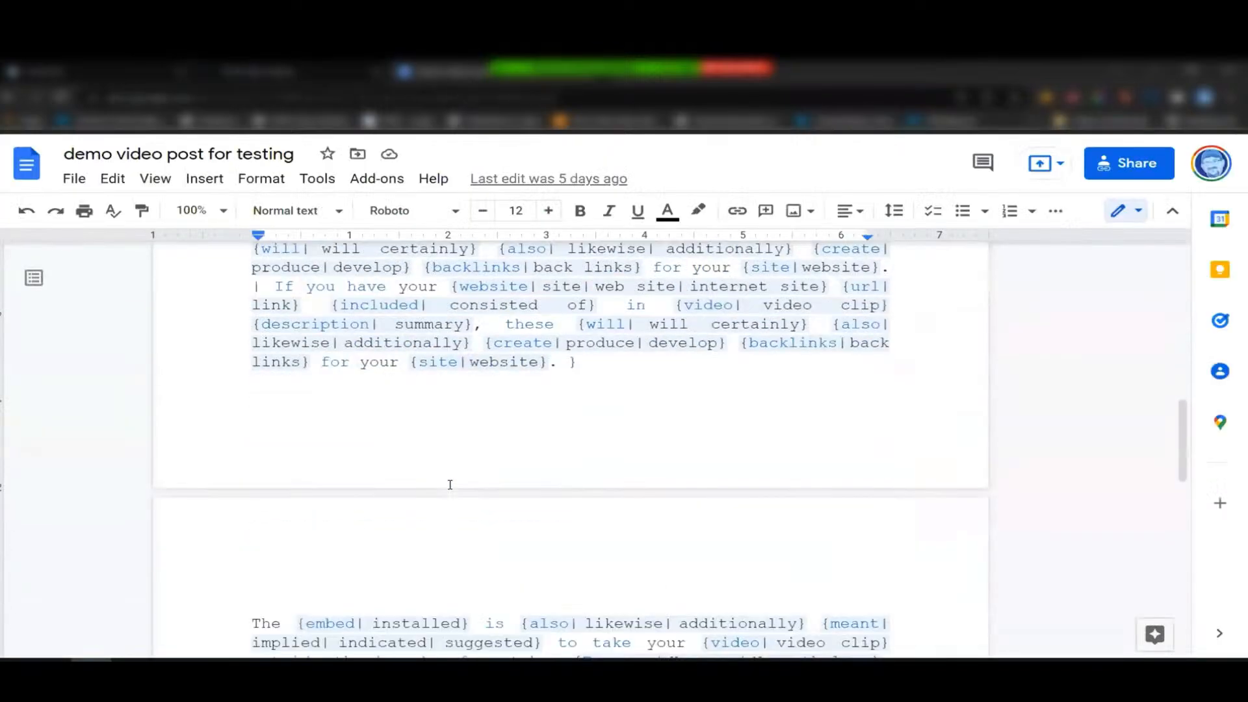
{"action": "scroll", "coordinate": [451, 485], "scroll_direction": "down", "scroll_amount": 5}
{"action": "scroll", "coordinate": [451, 484], "scroll_direction": "up", "scroll_amount": 20}
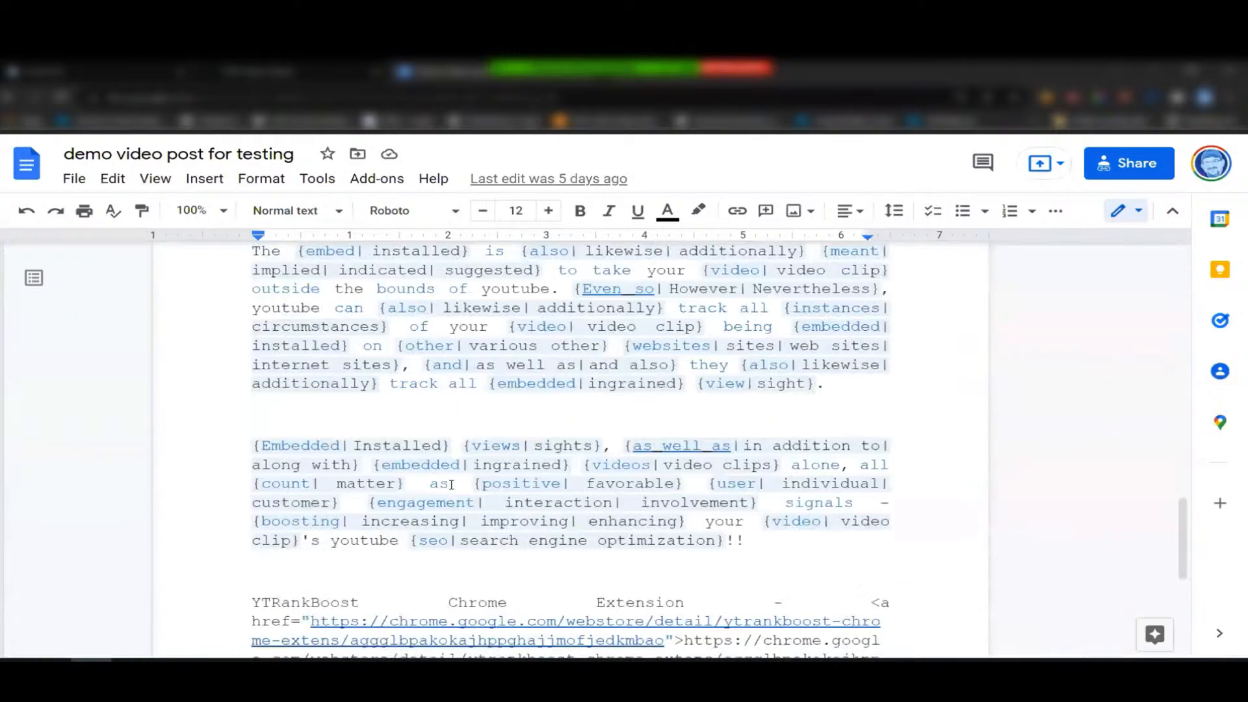
{"action": "scroll", "coordinate": [517, 467], "scroll_direction": "up", "scroll_amount": 4}
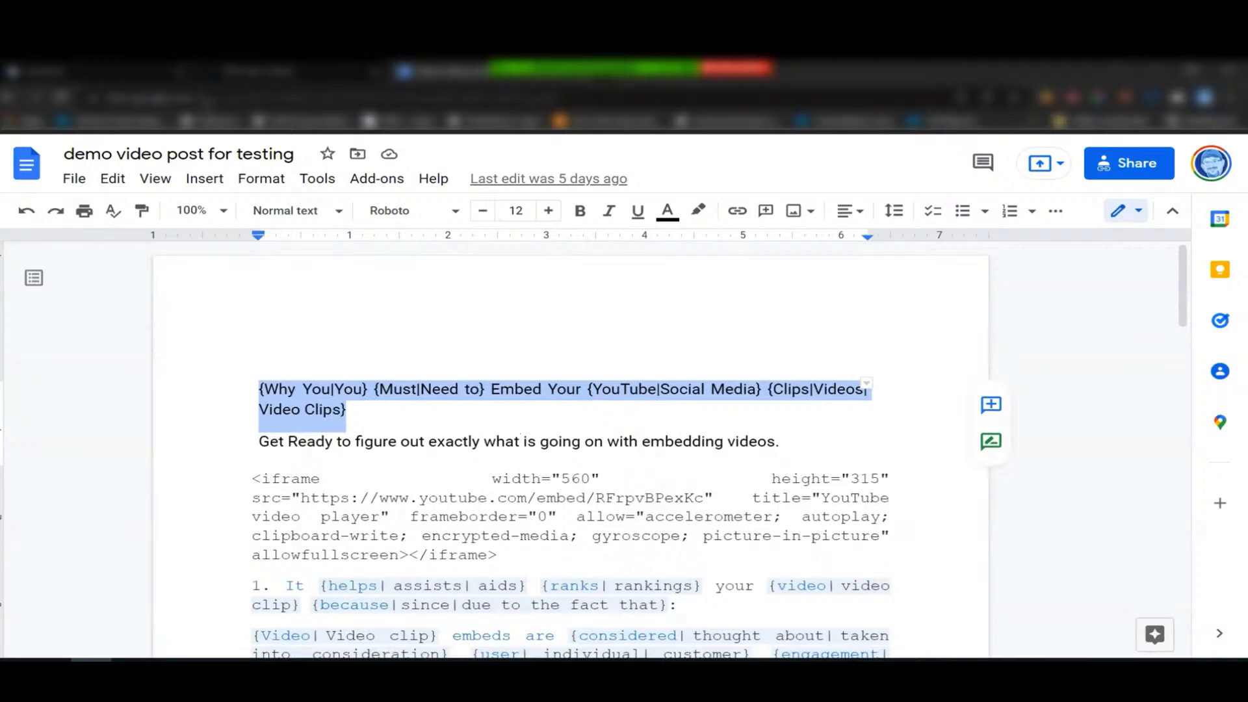
{"action": "left_click", "coordinate": [247, 80]}
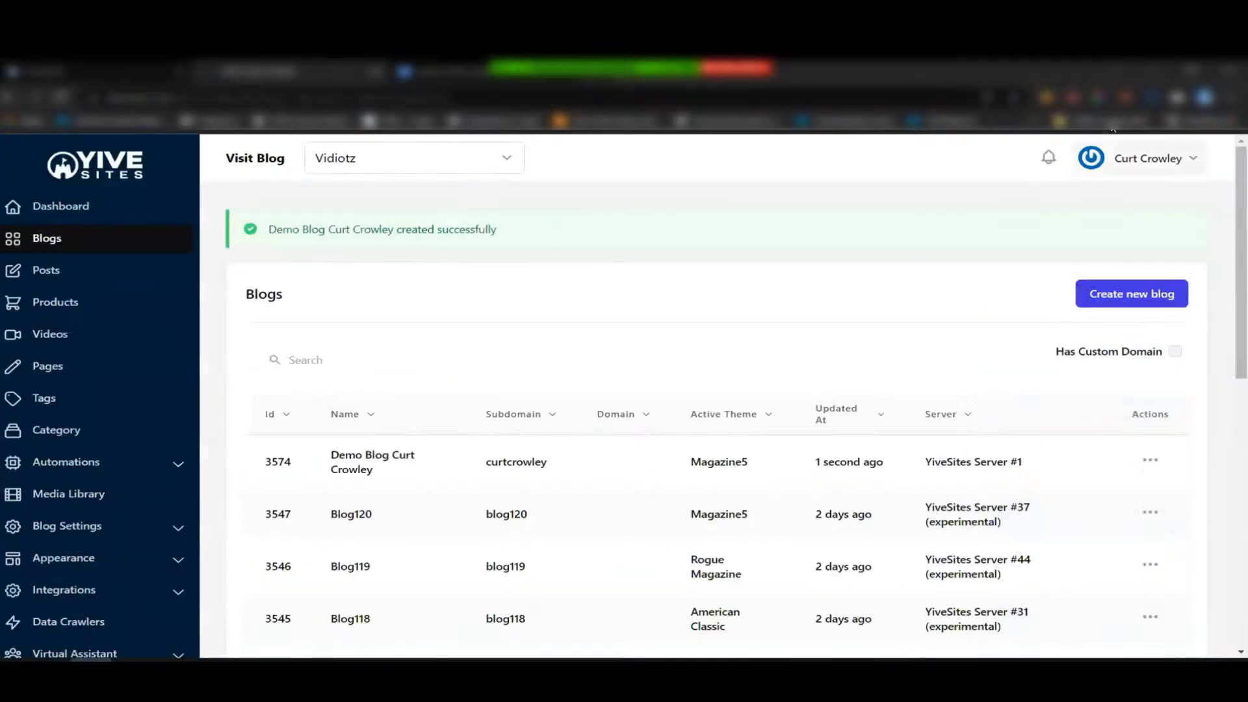
Check AutoYIVE progress at 1 of 5 blogs created, then return to the demo video post
{"action": "left_click", "coordinate": [1127, 98]}
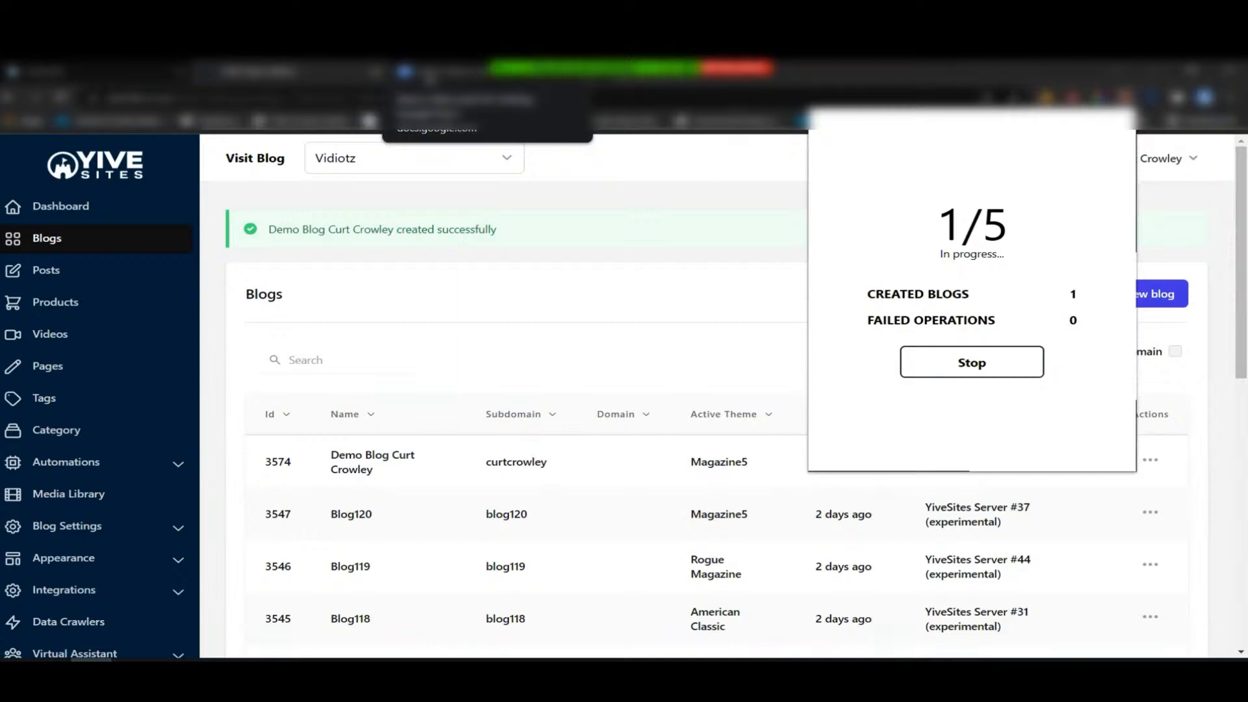
{"action": "left_click", "coordinate": [428, 75]}
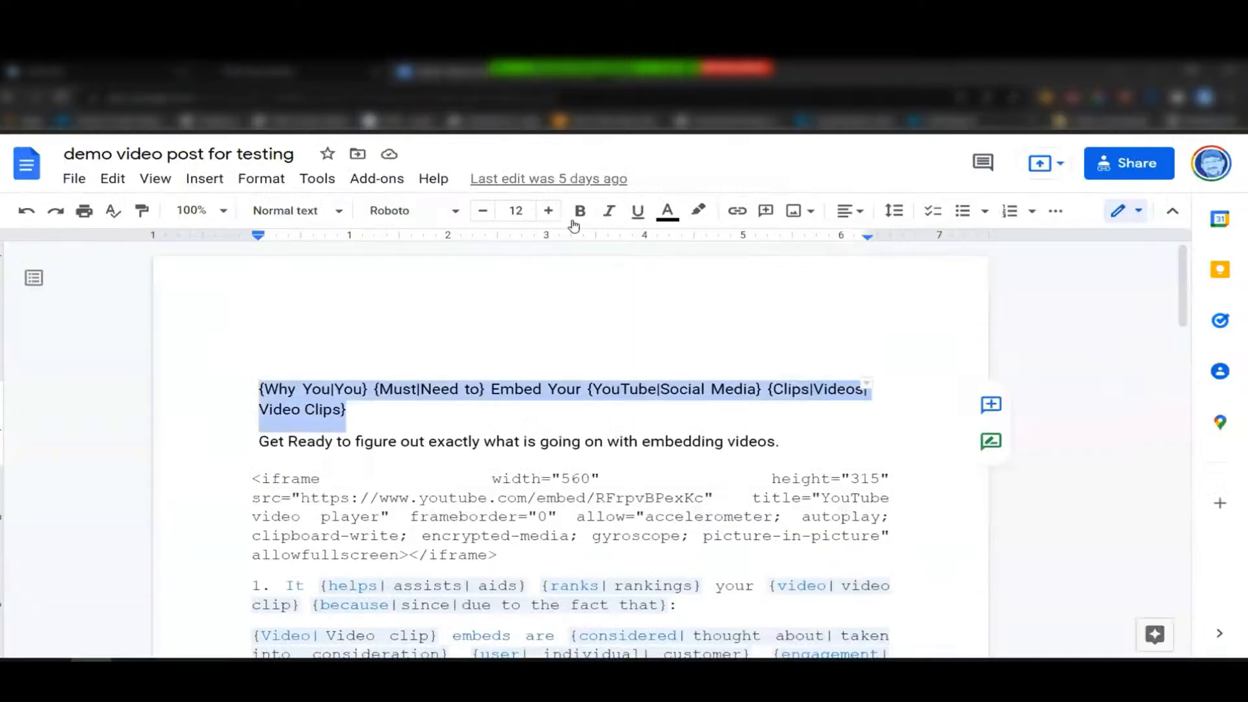
{"action": "left_click", "coordinate": [419, 352]}
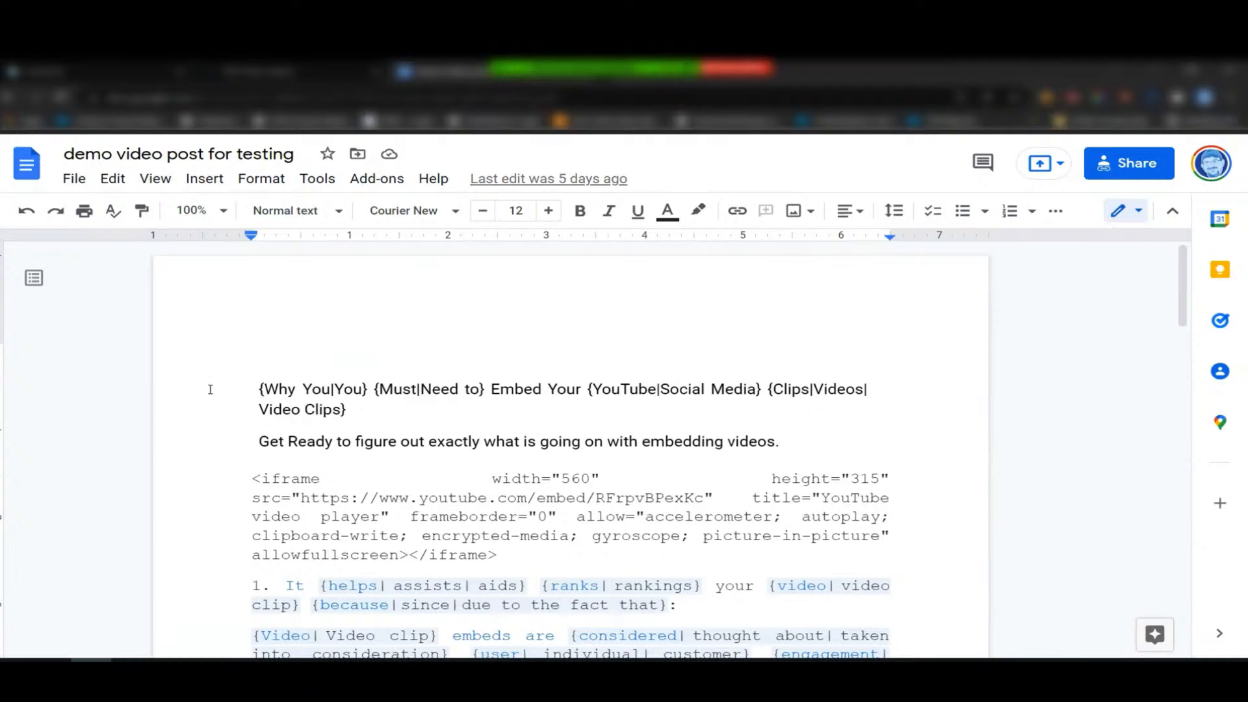
{"action": "mouse_move", "coordinate": [255, 389]}
{"action": "left_mouse_down"}
{"action": "mouse_move", "coordinate": [284, 390]}
{"action": "mouse_move", "coordinate": [254, 394]}
{"action": "left_mouse_up"}
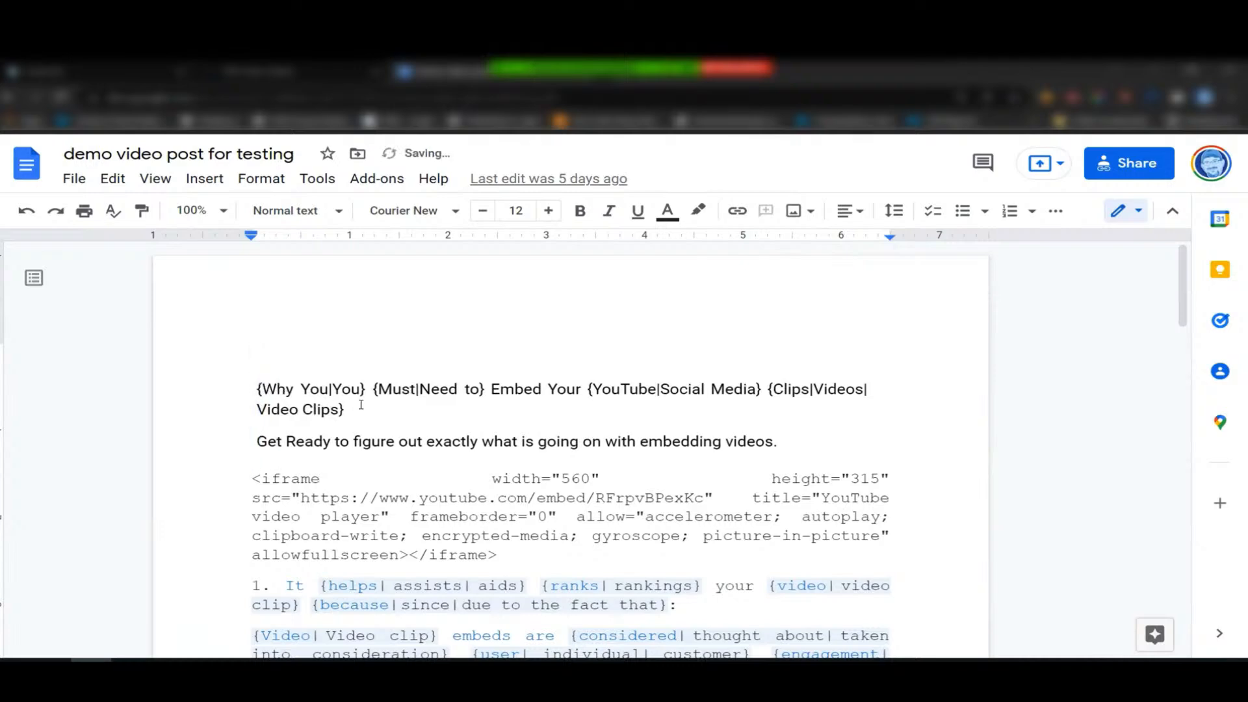
{"action": "scroll", "coordinate": [354, 402], "scroll_direction": "down", "scroll_amount": 3}
{"action": "scroll", "coordinate": [354, 402], "scroll_direction": "down", "scroll_amount": 20}
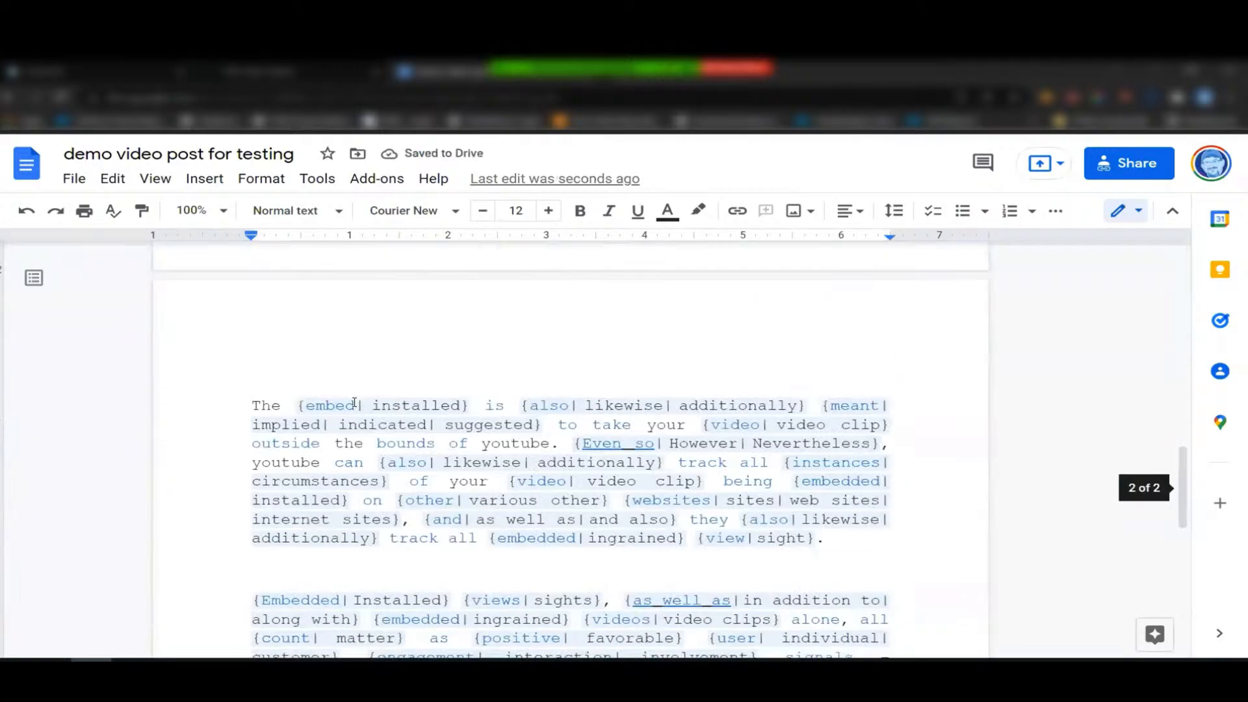
{"action": "scroll", "coordinate": [354, 402], "scroll_direction": "up", "scroll_amount": 20}
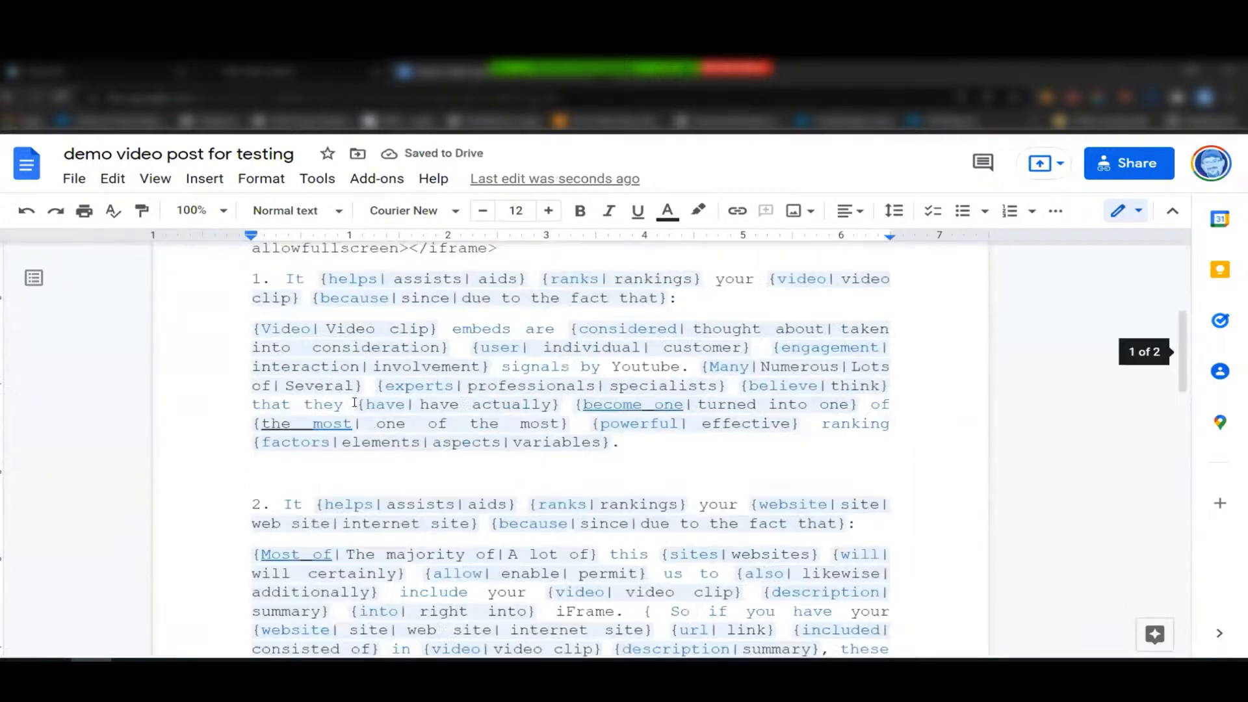
{"action": "left_click", "coordinate": [354, 413]}
{"action": "left_click", "coordinate": [251, 384], "text": "shift"}
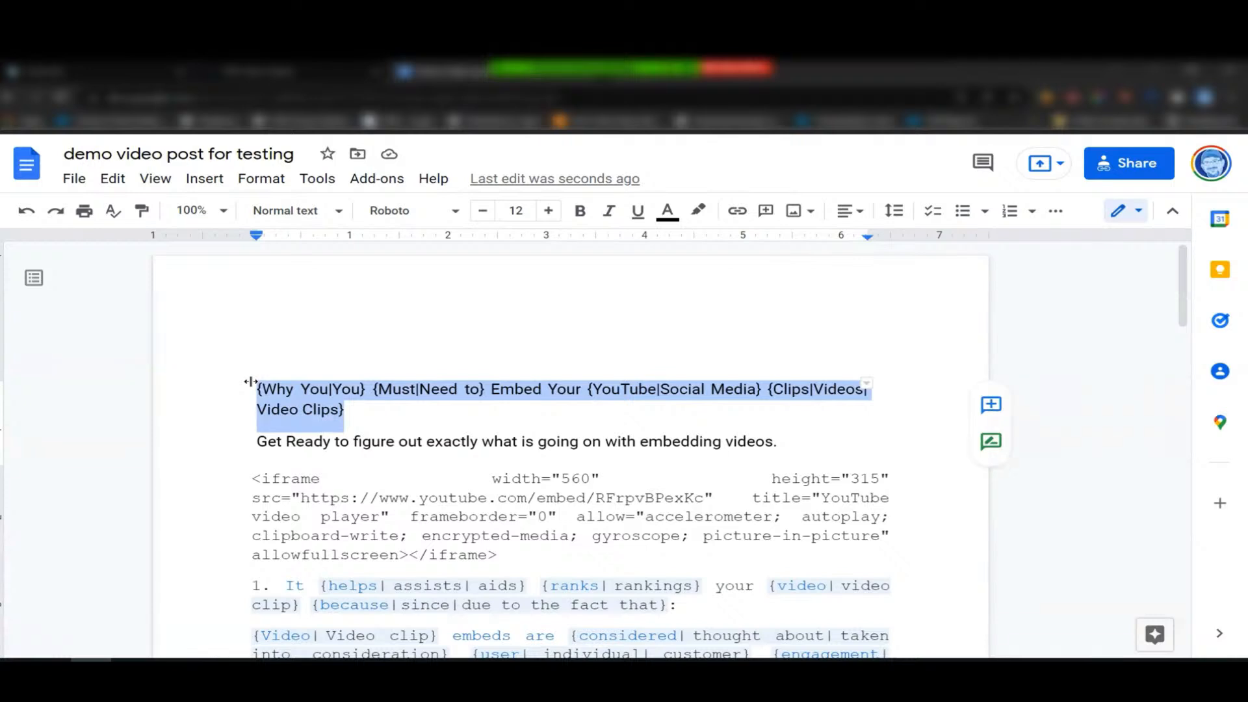
{"action": "left_click", "coordinate": [249, 442]}
{"action": "scroll", "coordinate": [249, 441], "scroll_direction": "down", "scroll_amount": 3}
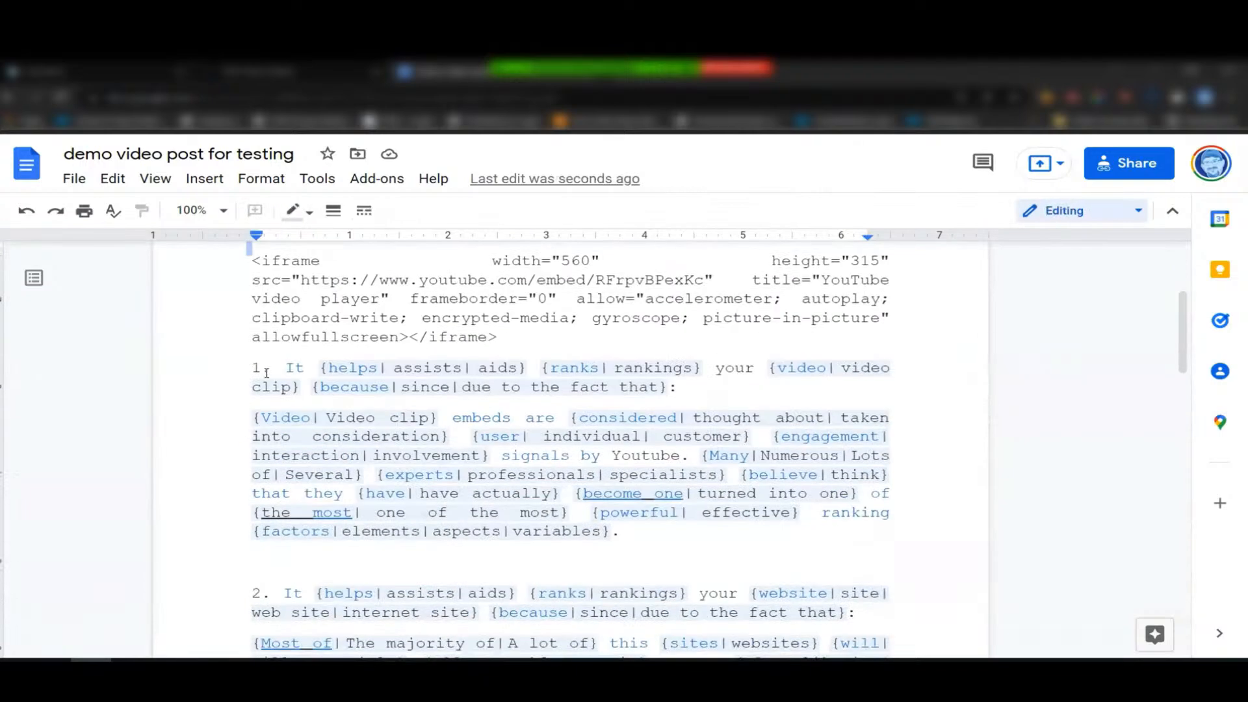
{"action": "scroll", "coordinate": [492, 381], "scroll_direction": "down", "scroll_amount": 2}
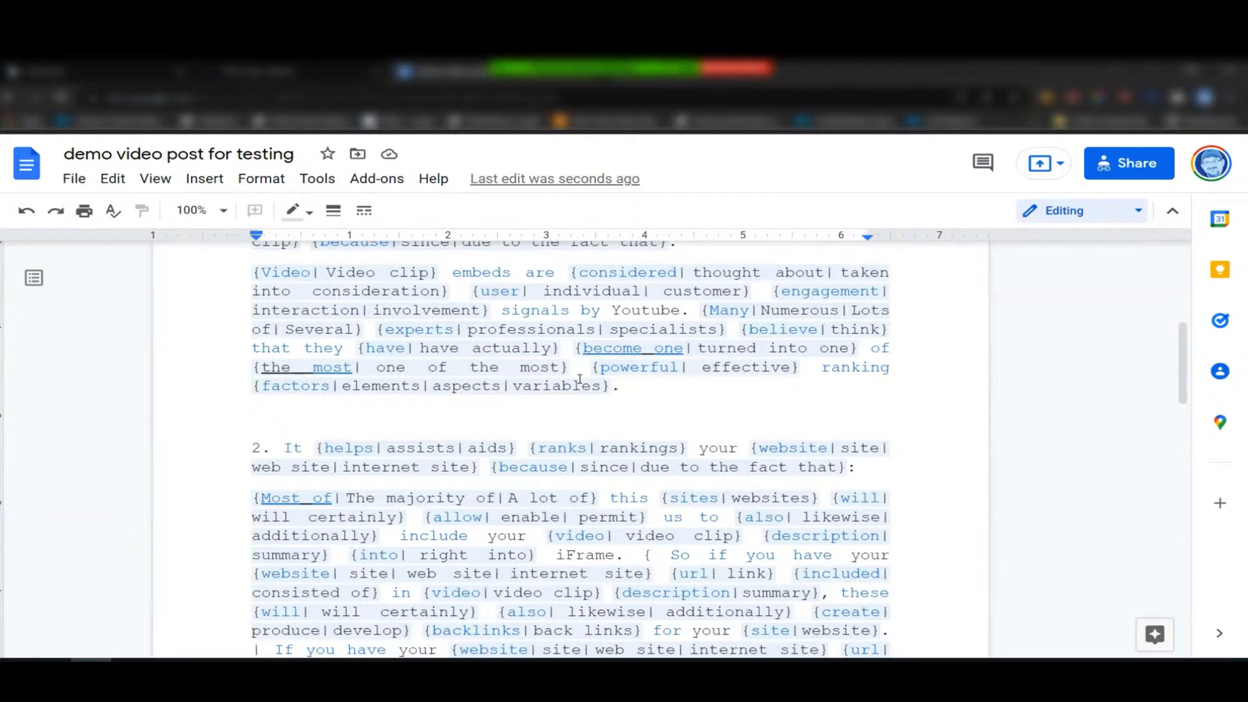
{"action": "left_click", "coordinate": [658, 391]}
{"action": "scroll", "coordinate": [611, 390], "scroll_direction": "down", "scroll_amount": 6}
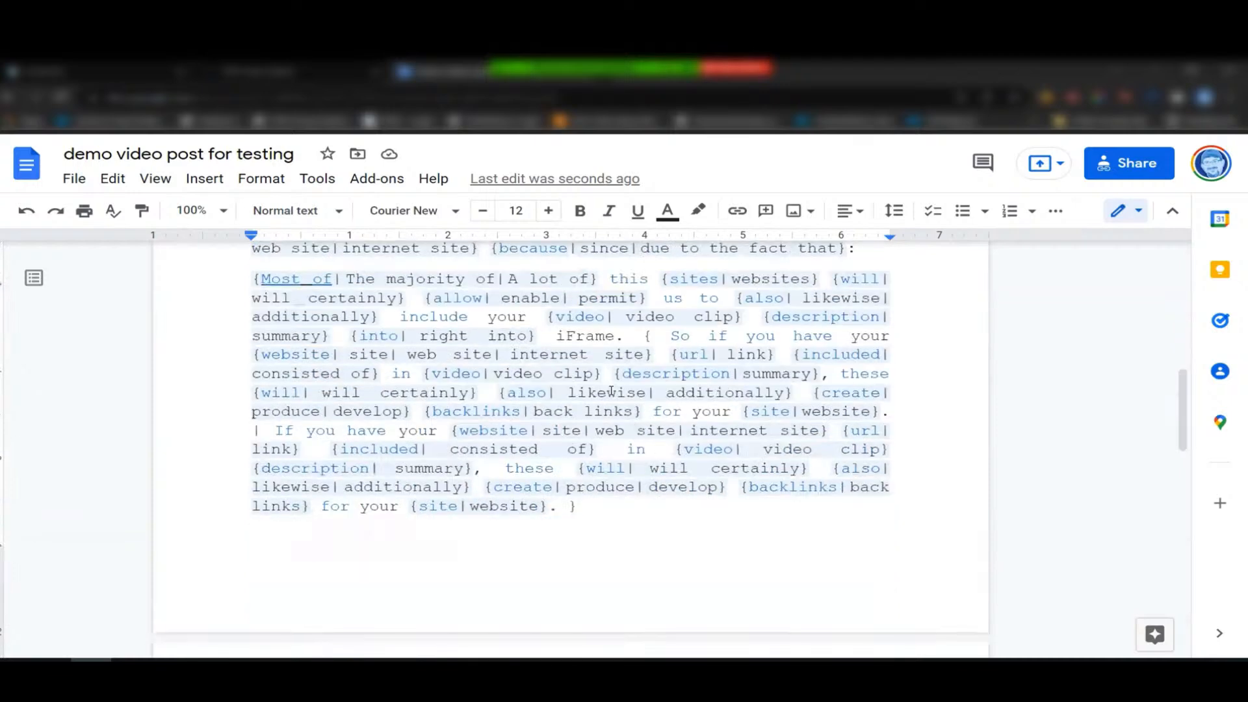
{"action": "scroll", "coordinate": [611, 390], "scroll_direction": "down", "scroll_amount": 8}
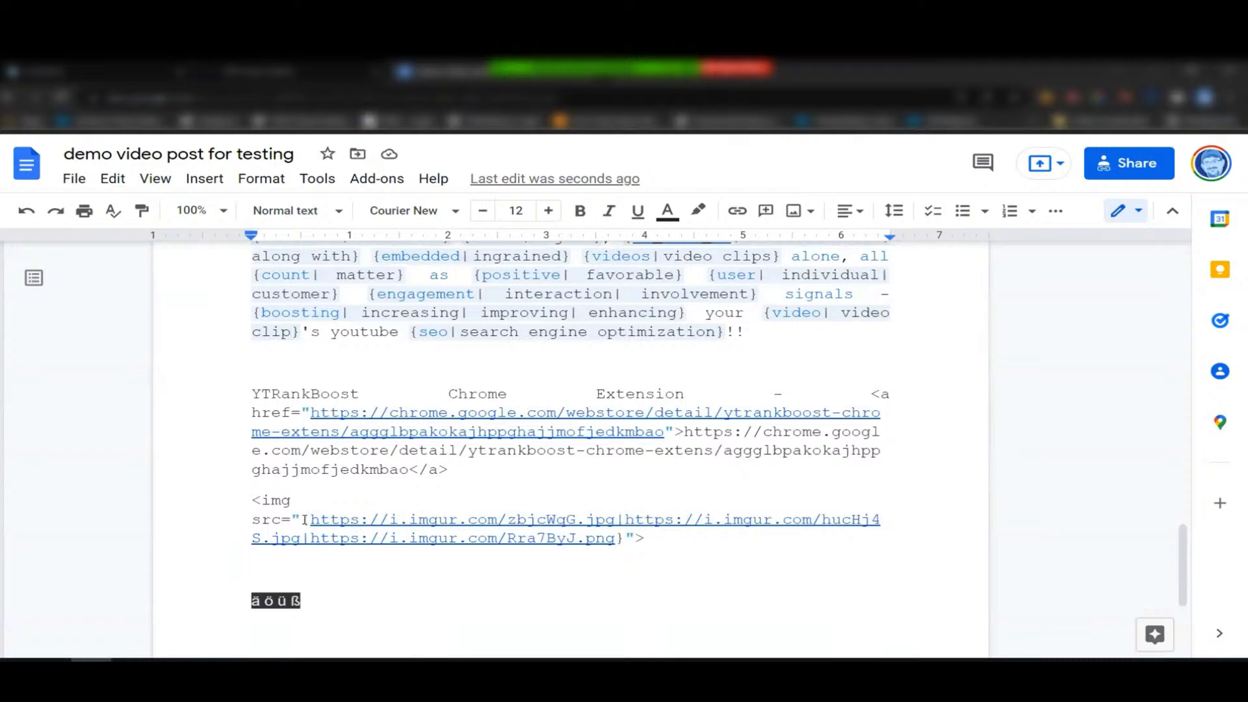
{"action": "left_click_drag", "start_coordinate": [310, 519], "coordinate": [615, 538]}
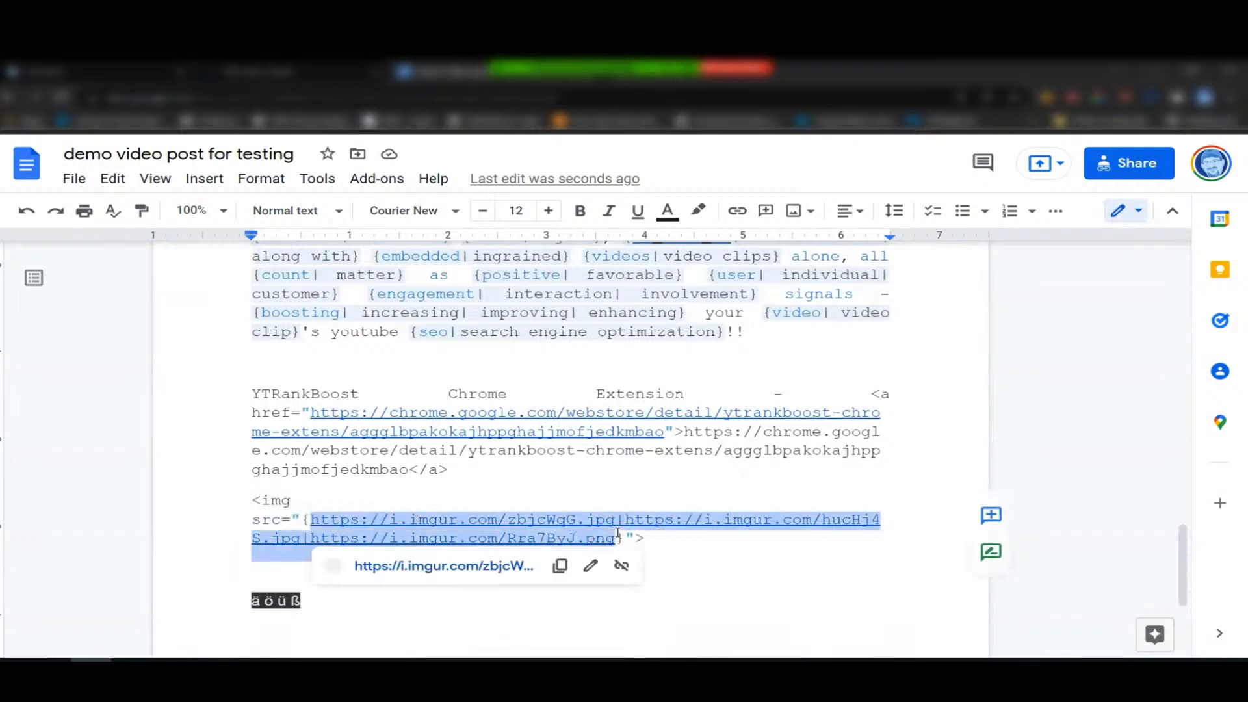
{"action": "left_click", "coordinate": [594, 481]}
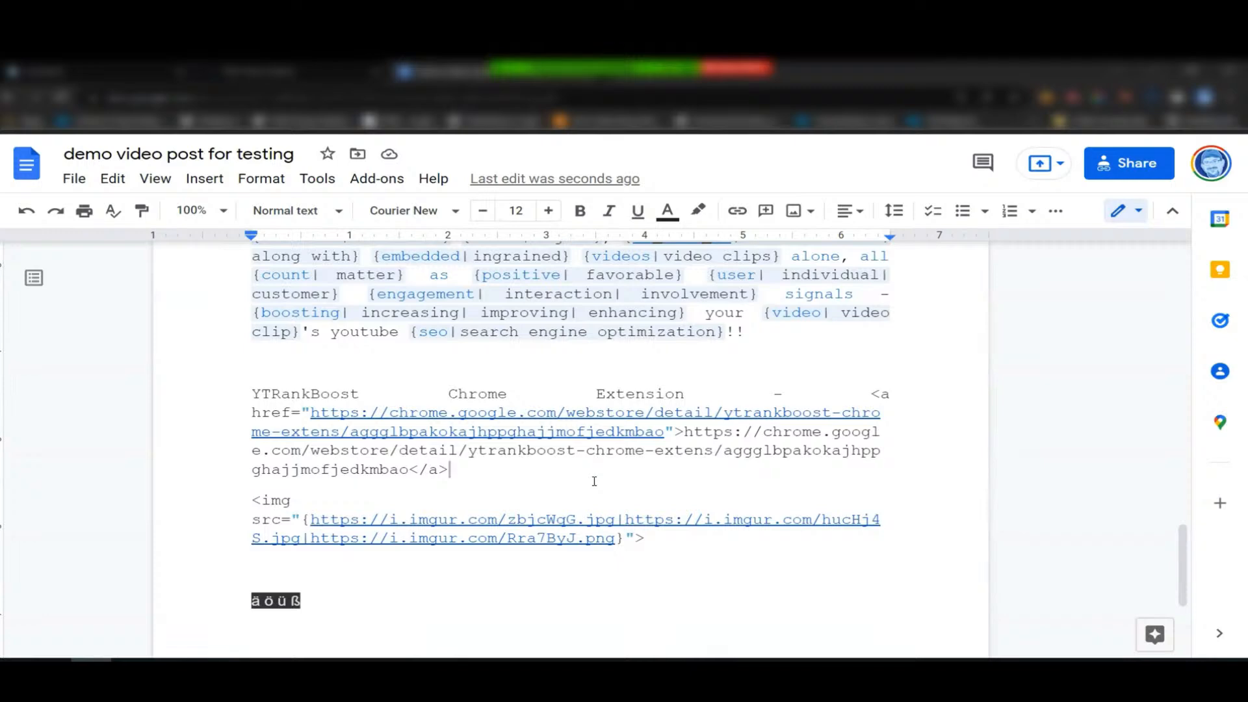
{"action": "scroll", "coordinate": [595, 481], "scroll_direction": "up", "scroll_amount": 10}
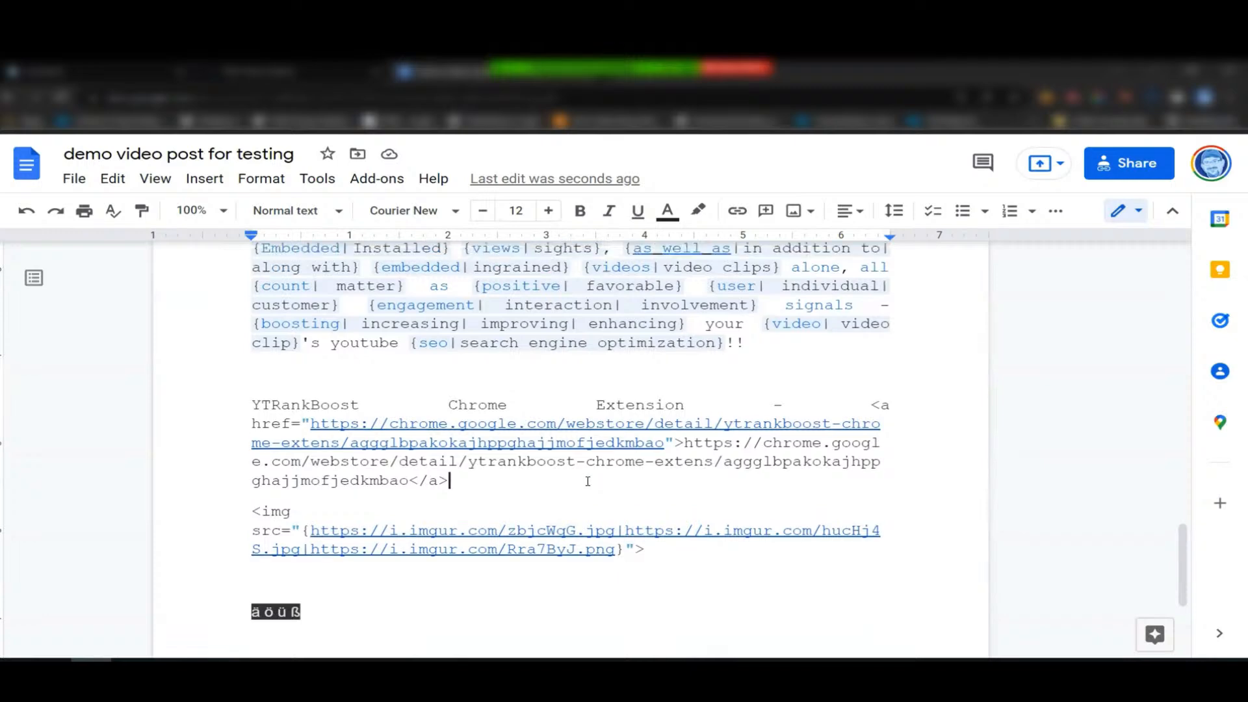
{"action": "scroll", "coordinate": [587, 481], "scroll_direction": "up", "scroll_amount": 10}
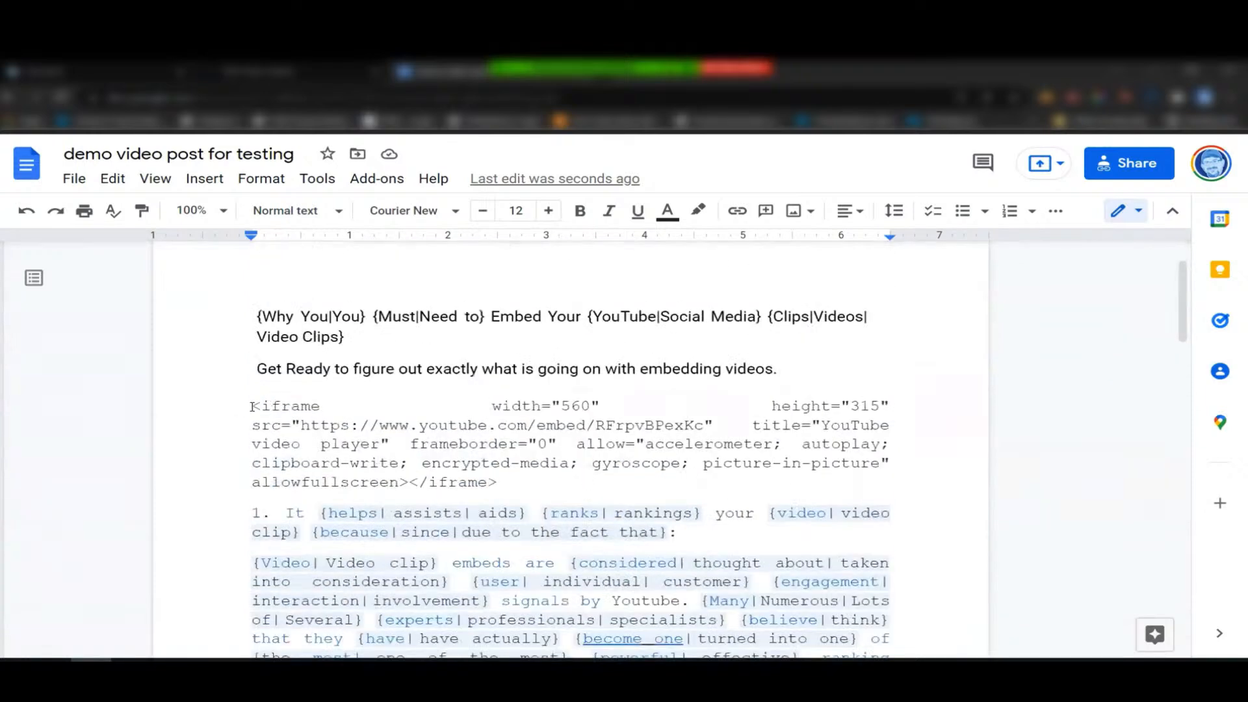
Select the iframe embed code in the demo video post document
{"action": "left_click_drag", "start_coordinate": [251, 407], "coordinate": [498, 478]}
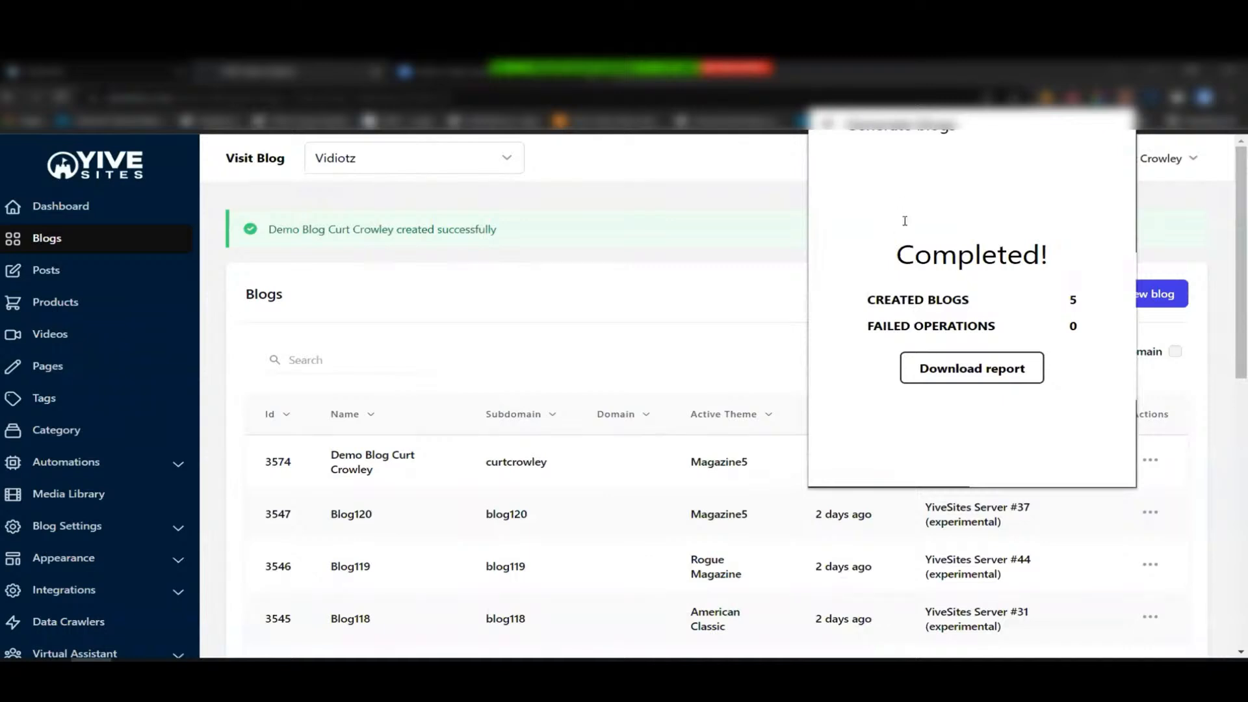
Download the AutoYive blog report and open the CSV listing blog ids 3575–3577 in Excel
{"action": "left_click", "coordinate": [943, 374]}
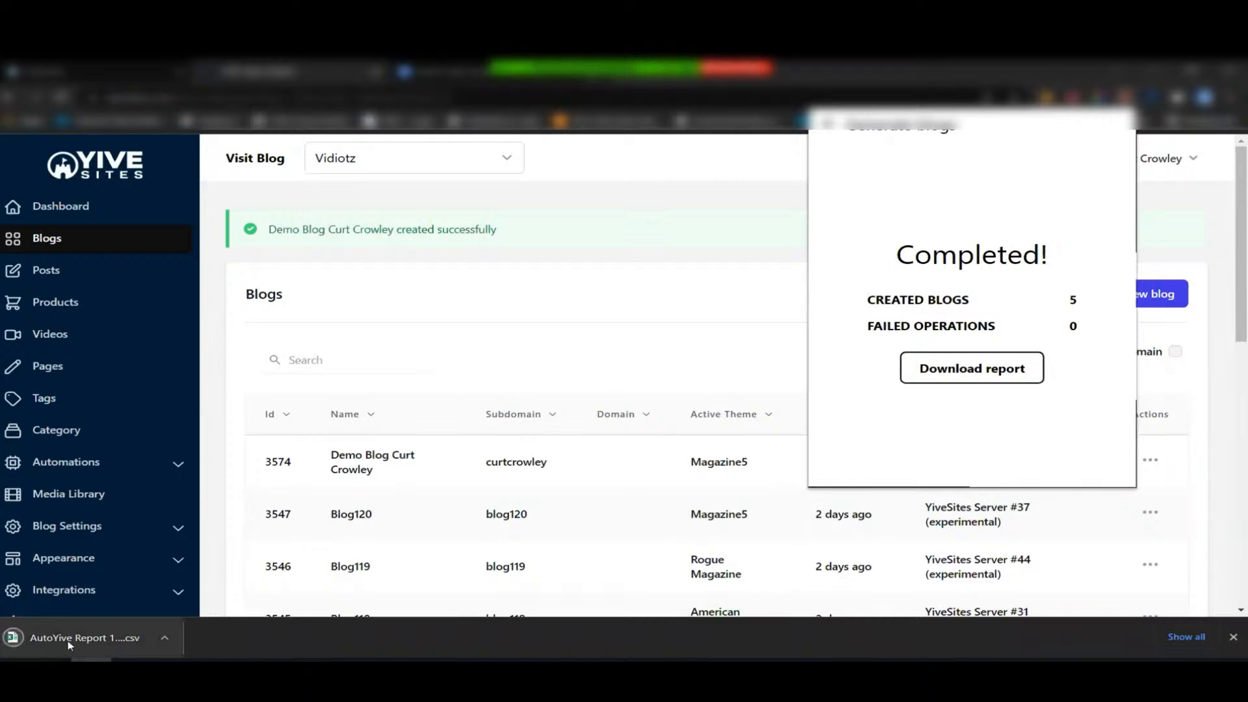
{"action": "left_click", "coordinate": [67, 642]}
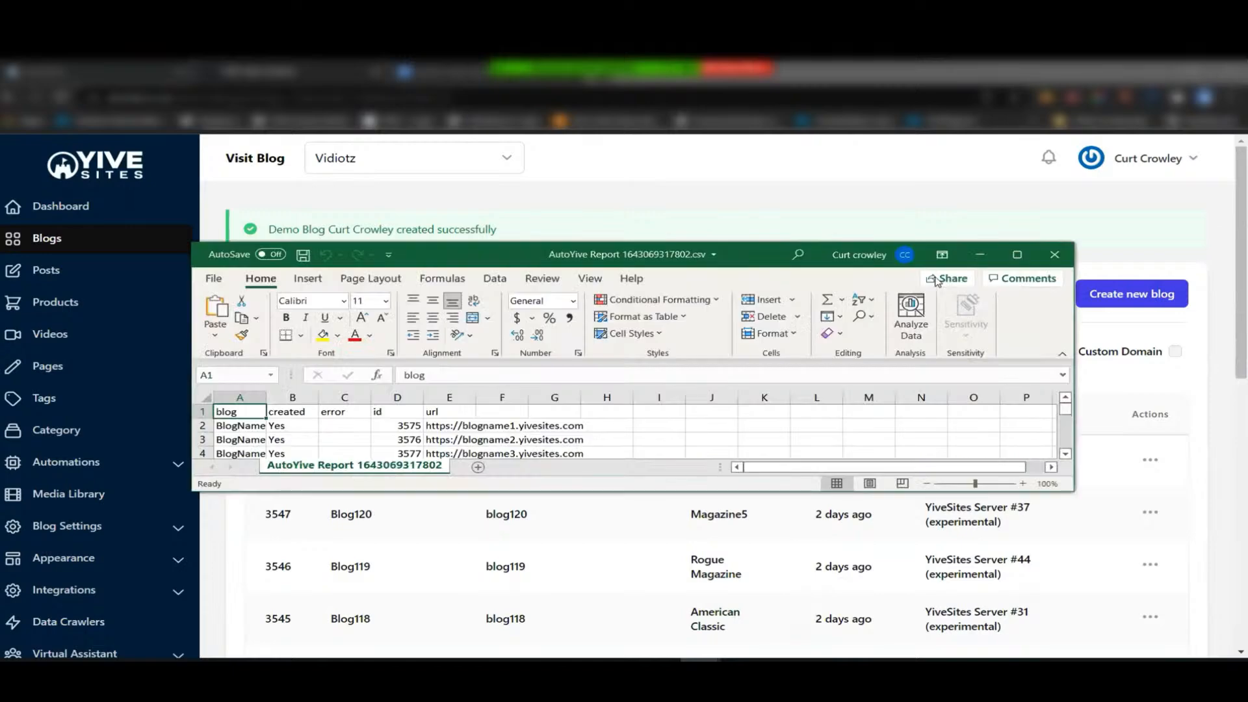
Maximize the report, review the five blog names, ids and URLs, then minimize Excel
{"action": "left_click", "coordinate": [1017, 255]}
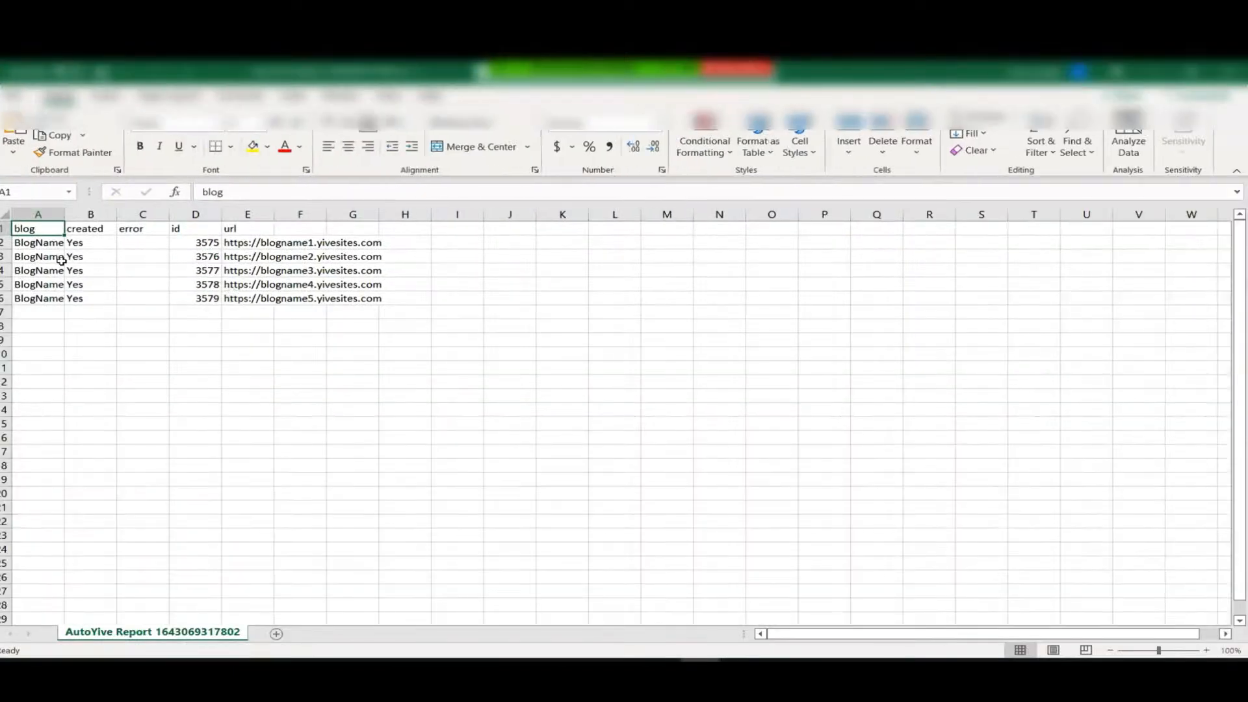
{"action": "left_click_drag", "start_coordinate": [68, 217], "coordinate": [93, 217]}
{"action": "left_click_drag", "start_coordinate": [263, 245], "coordinate": [268, 294]}
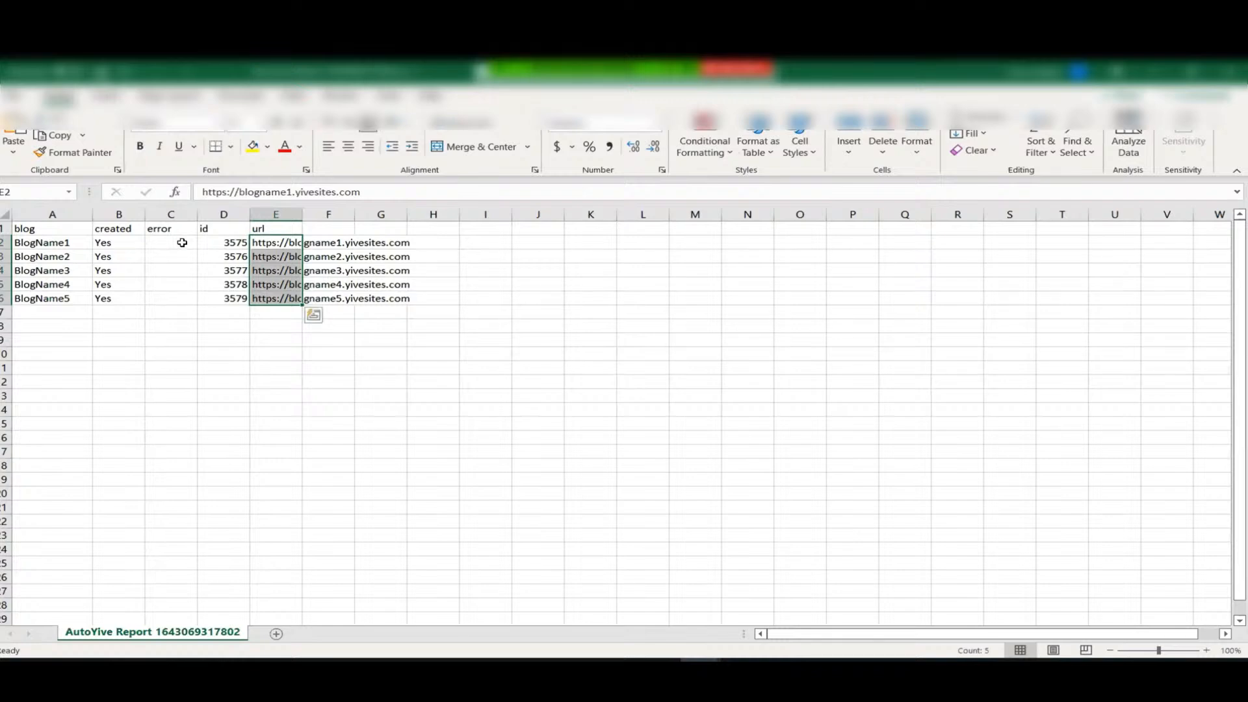
{"action": "left_click_drag", "start_coordinate": [231, 244], "coordinate": [233, 299]}
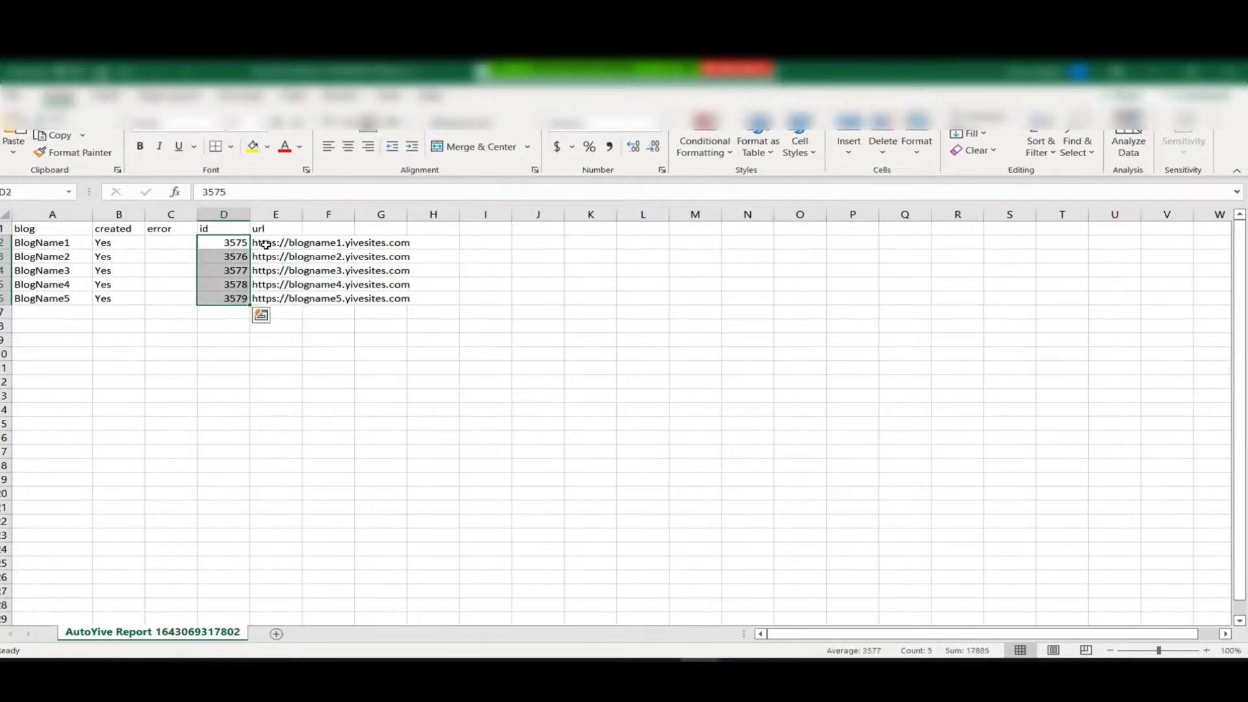
{"action": "left_click", "coordinate": [266, 244]}
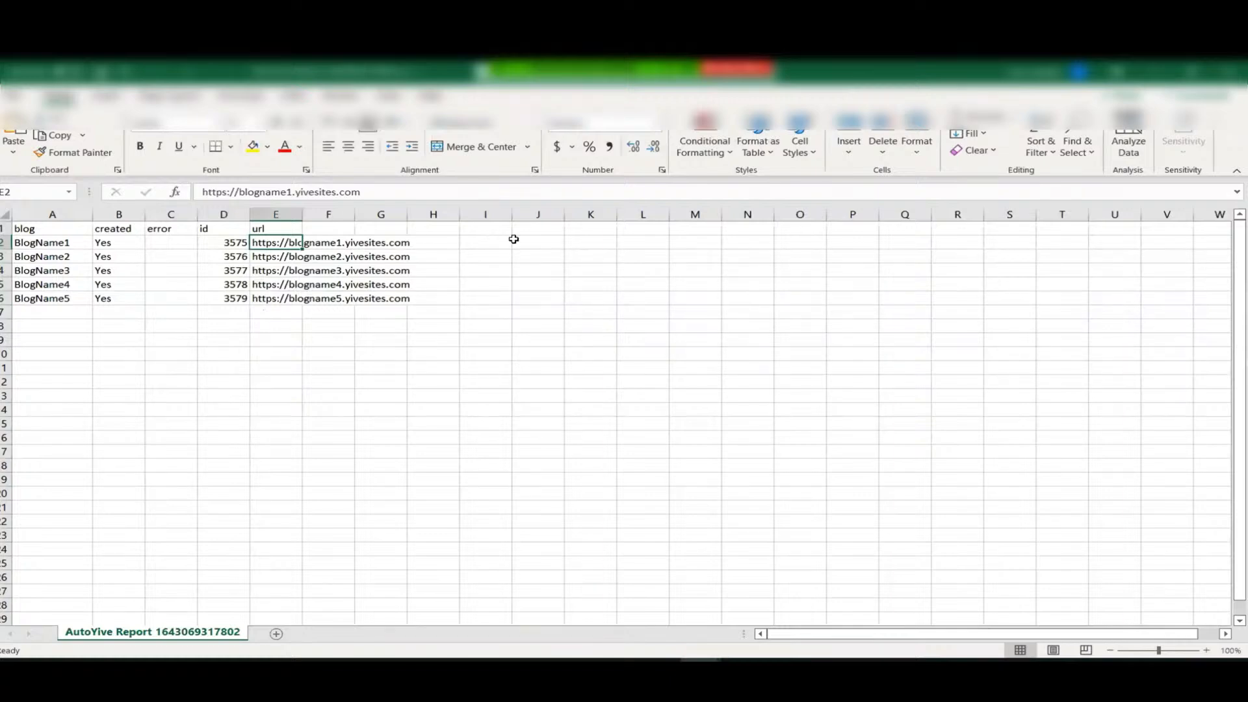
{"action": "left_click", "coordinate": [1154, 72]}
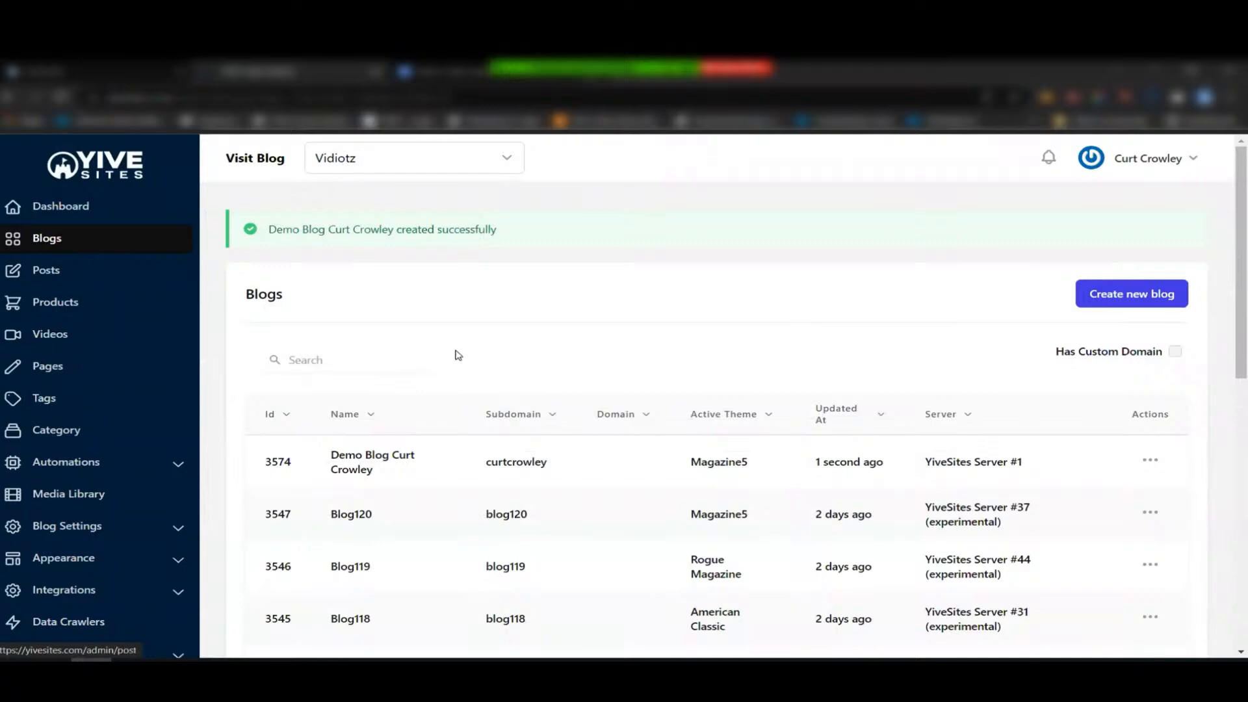
Scroll the Blogs table to verify BlogName1–5 (ids 3575–3579), then open AutoYIVE
{"action": "scroll", "coordinate": [457, 403], "scroll_direction": "down", "scroll_amount": 9}
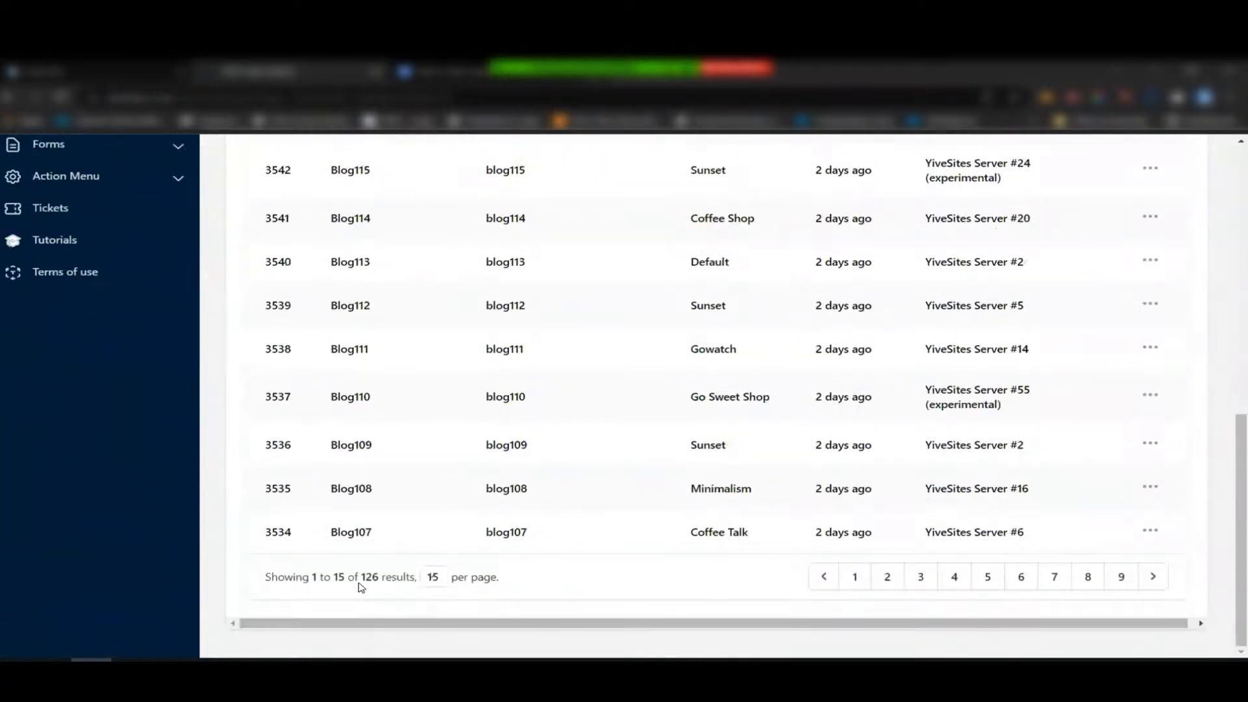
{"action": "scroll", "coordinate": [267, 496], "scroll_direction": "up", "scroll_amount": 10}
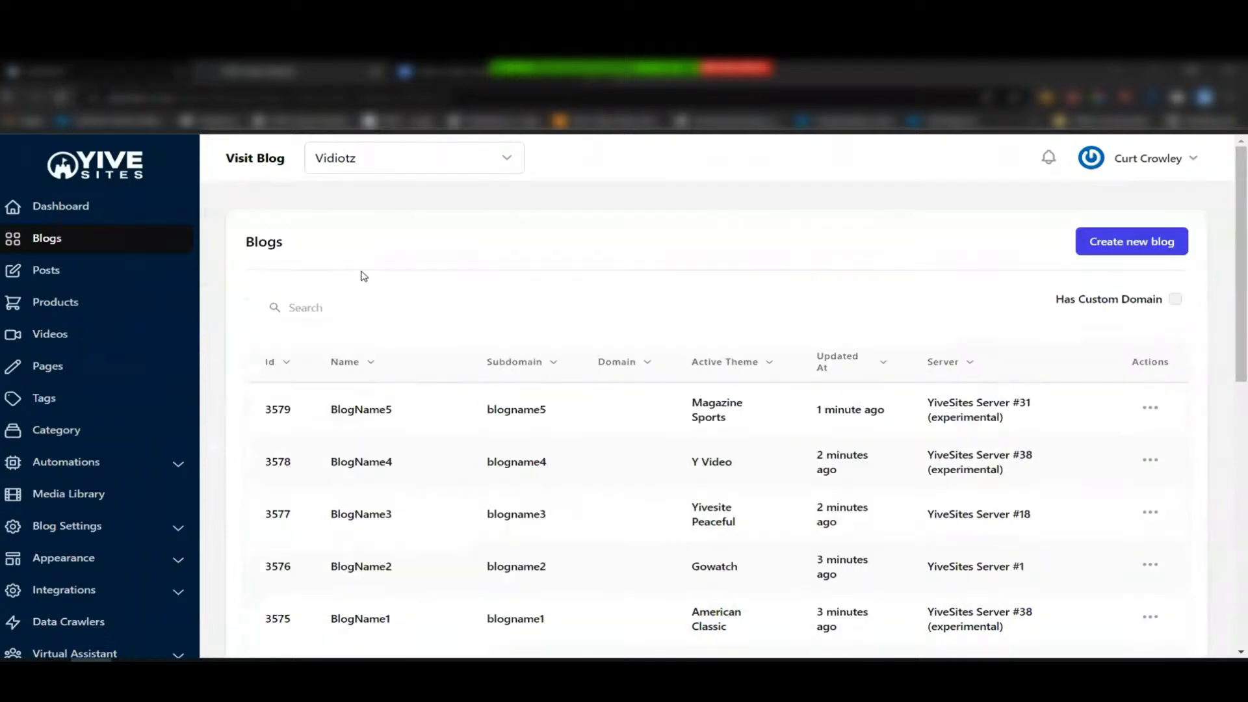
{"action": "scroll", "coordinate": [409, 345], "scroll_direction": "down", "scroll_amount": 7}
{"action": "scroll", "coordinate": [429, 364], "scroll_direction": "down", "scroll_amount": 2}
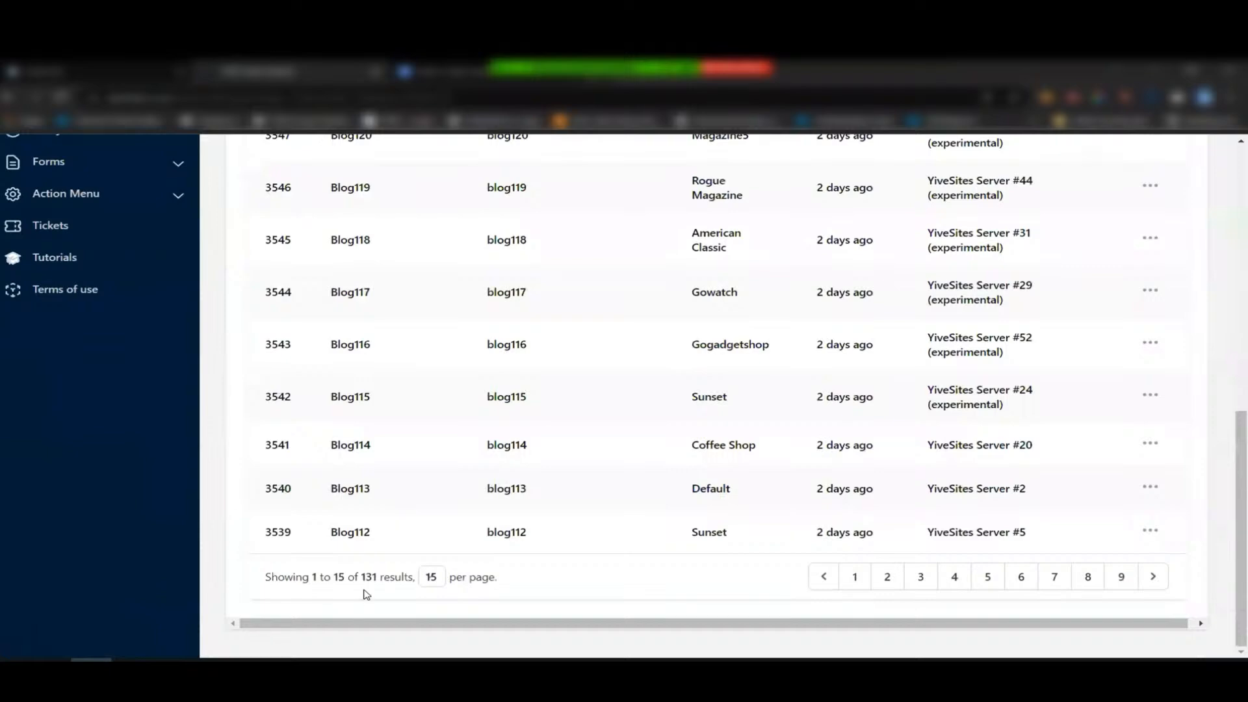
{"action": "scroll", "coordinate": [432, 473], "scroll_direction": "up", "scroll_amount": 6}
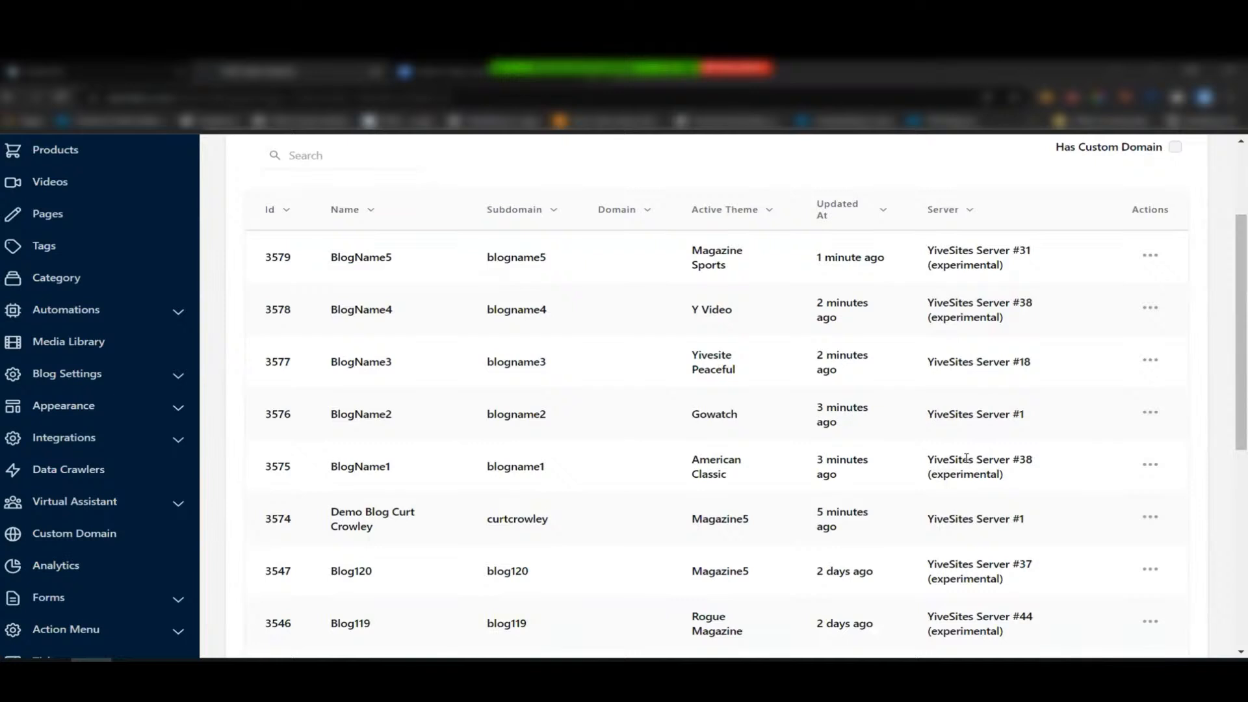
{"action": "scroll", "coordinate": [956, 413], "scroll_direction": "up", "scroll_amount": 3}
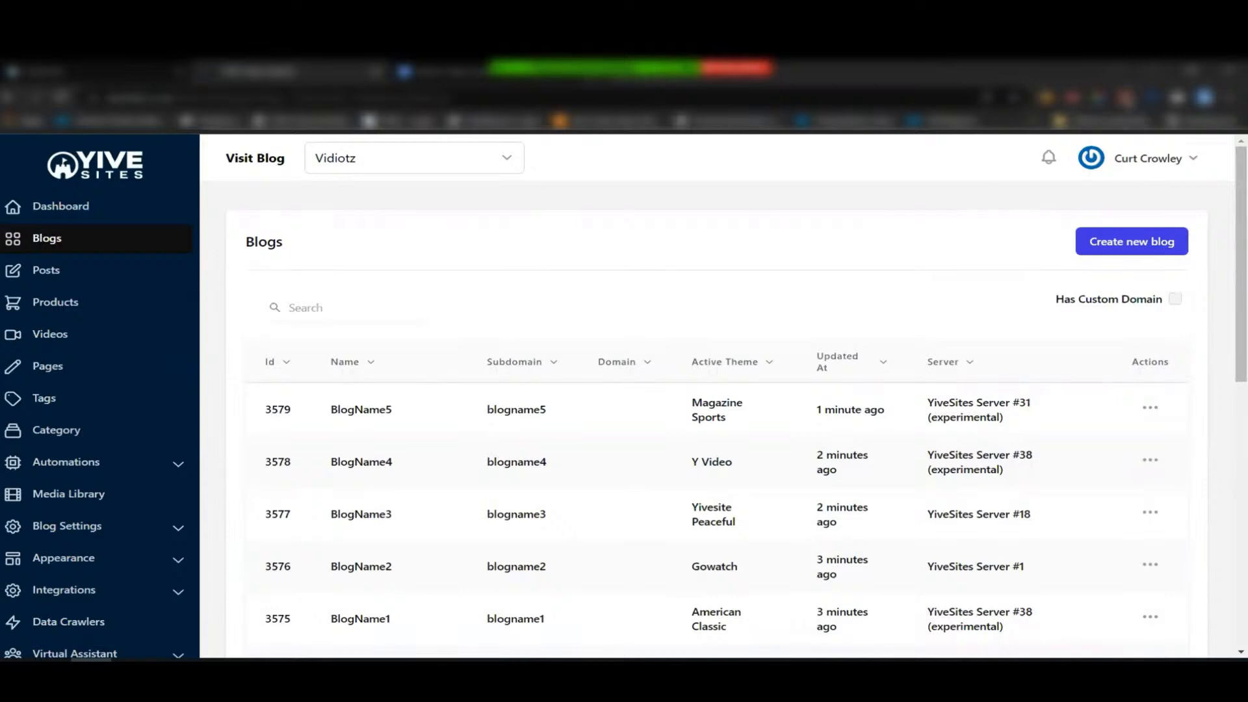
{"action": "left_click", "coordinate": [1125, 97]}
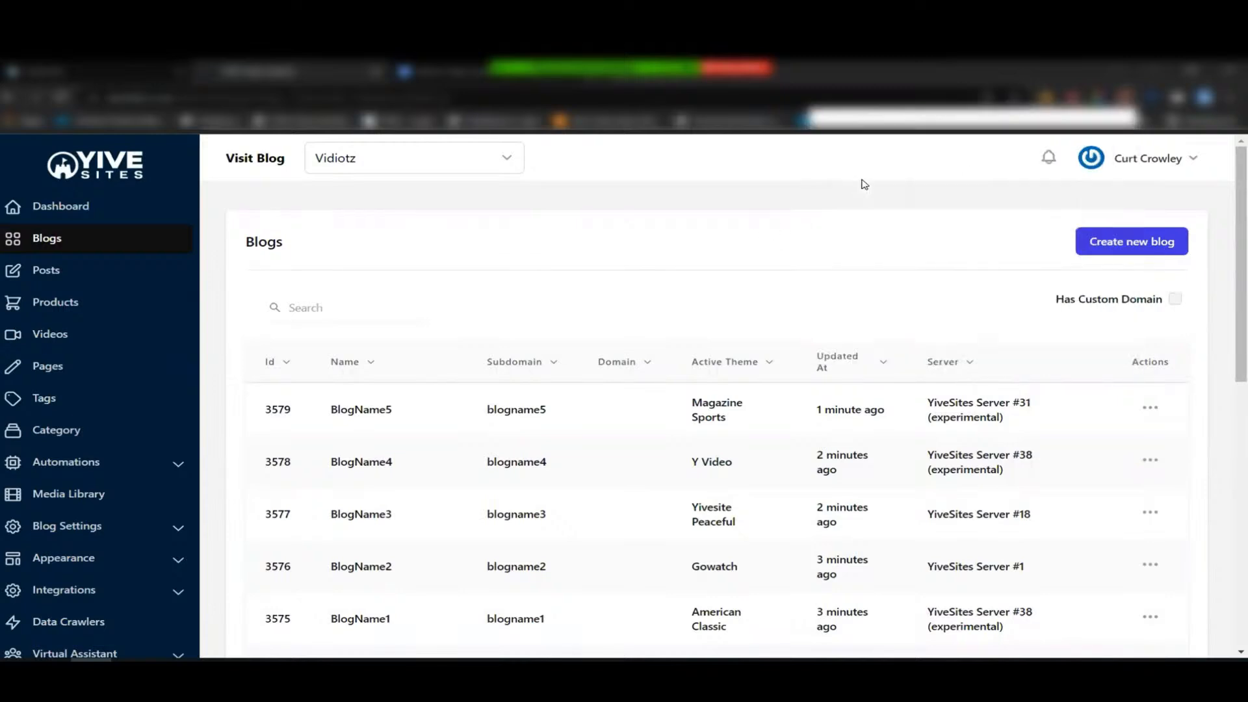
Start a new AutoYIVE post, closing the blog picker without choosing any blogs
{"action": "left_click", "coordinate": [828, 128]}
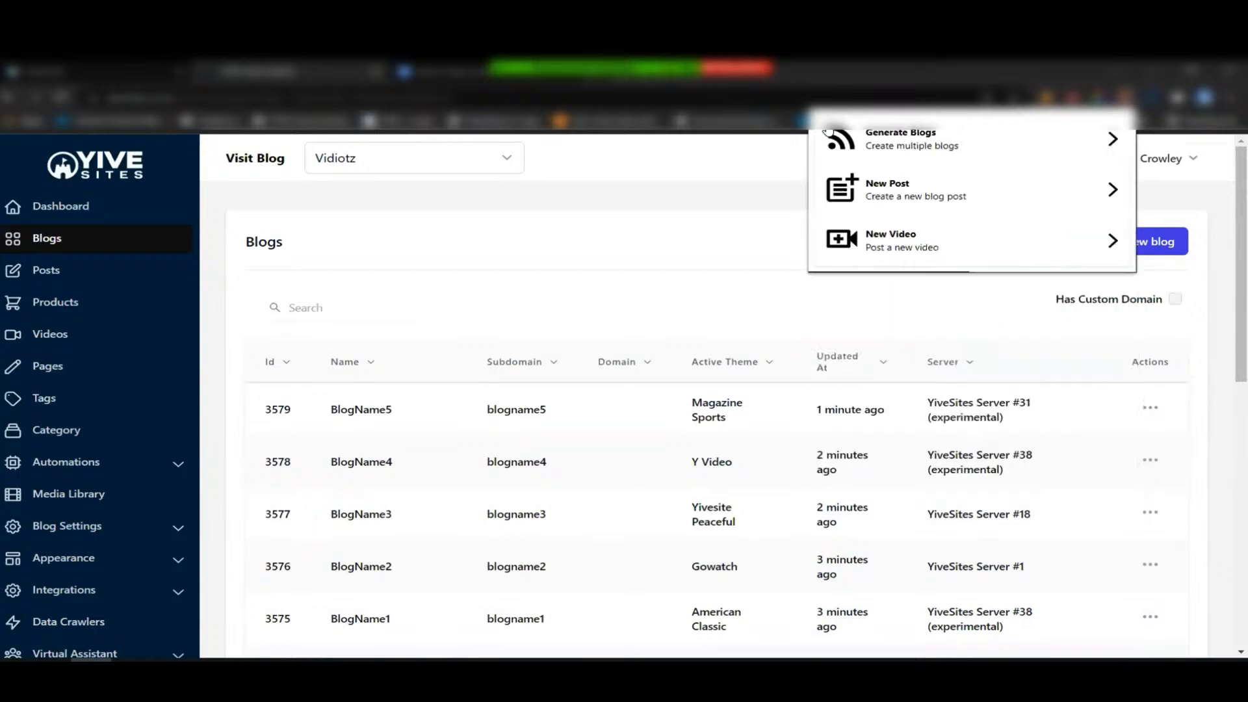
{"action": "left_click", "coordinate": [901, 191]}
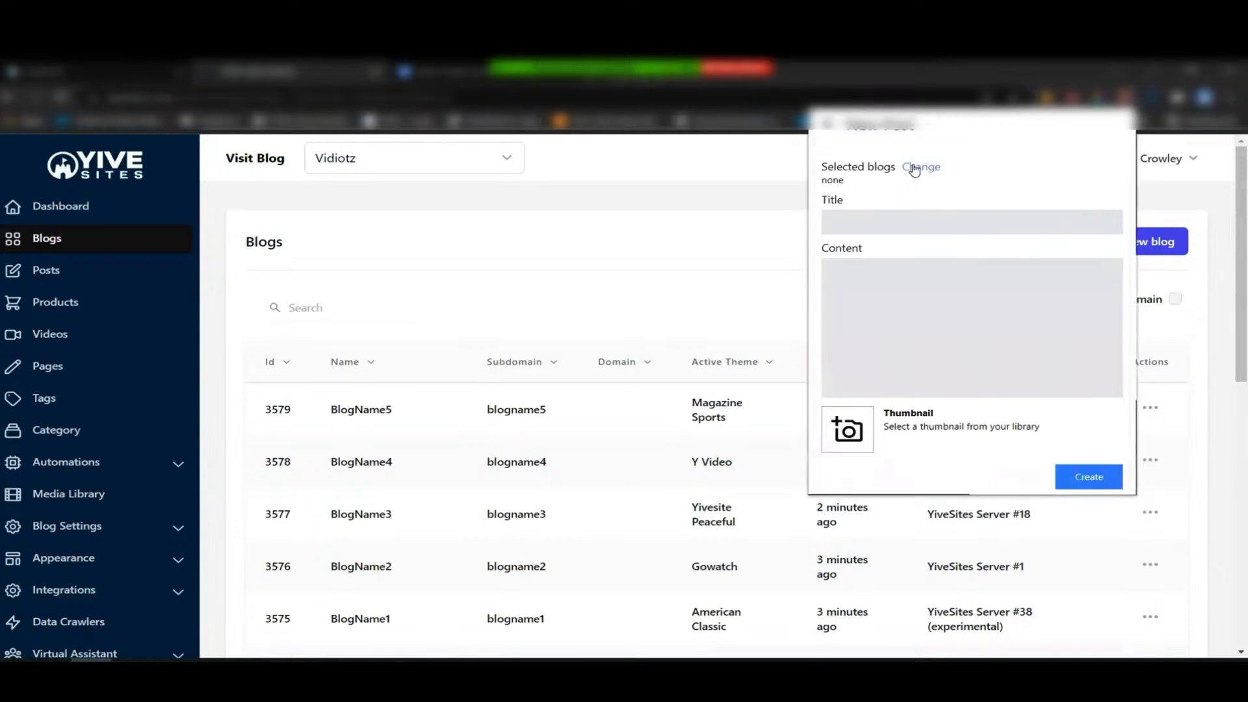
{"action": "left_click", "coordinate": [920, 167]}
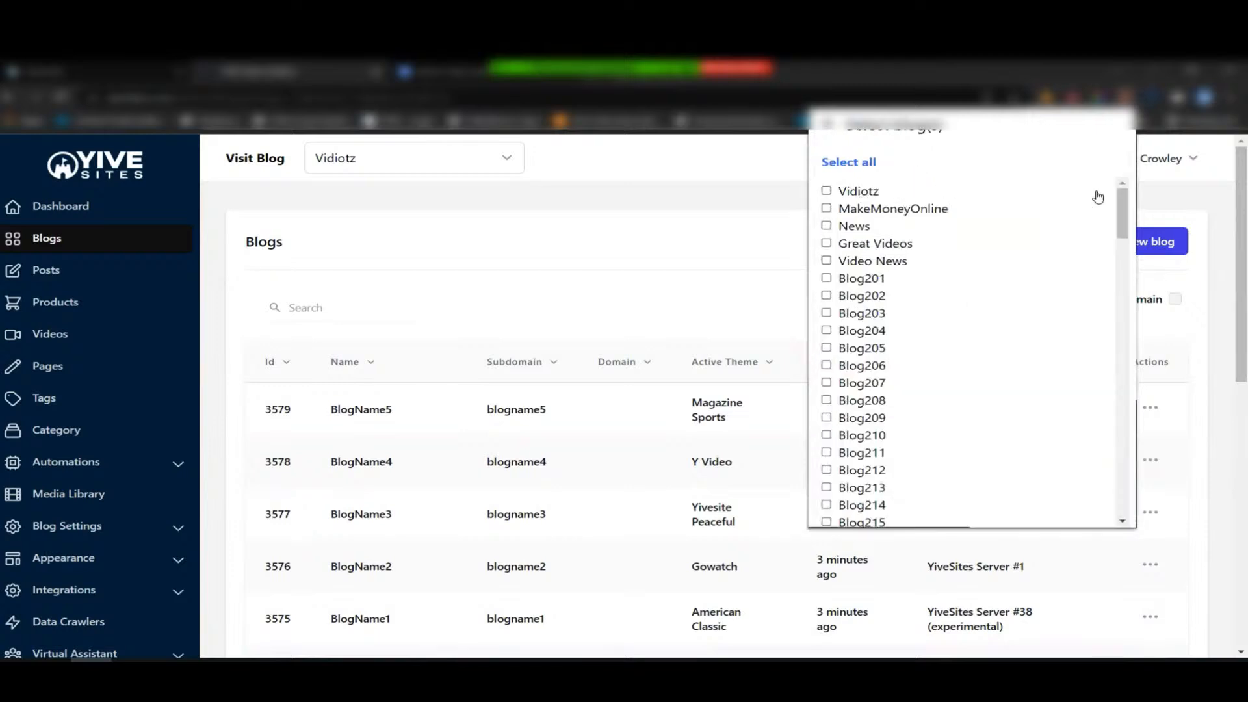
{"action": "left_click_drag", "start_coordinate": [1119, 204], "coordinate": [1119, 244]}
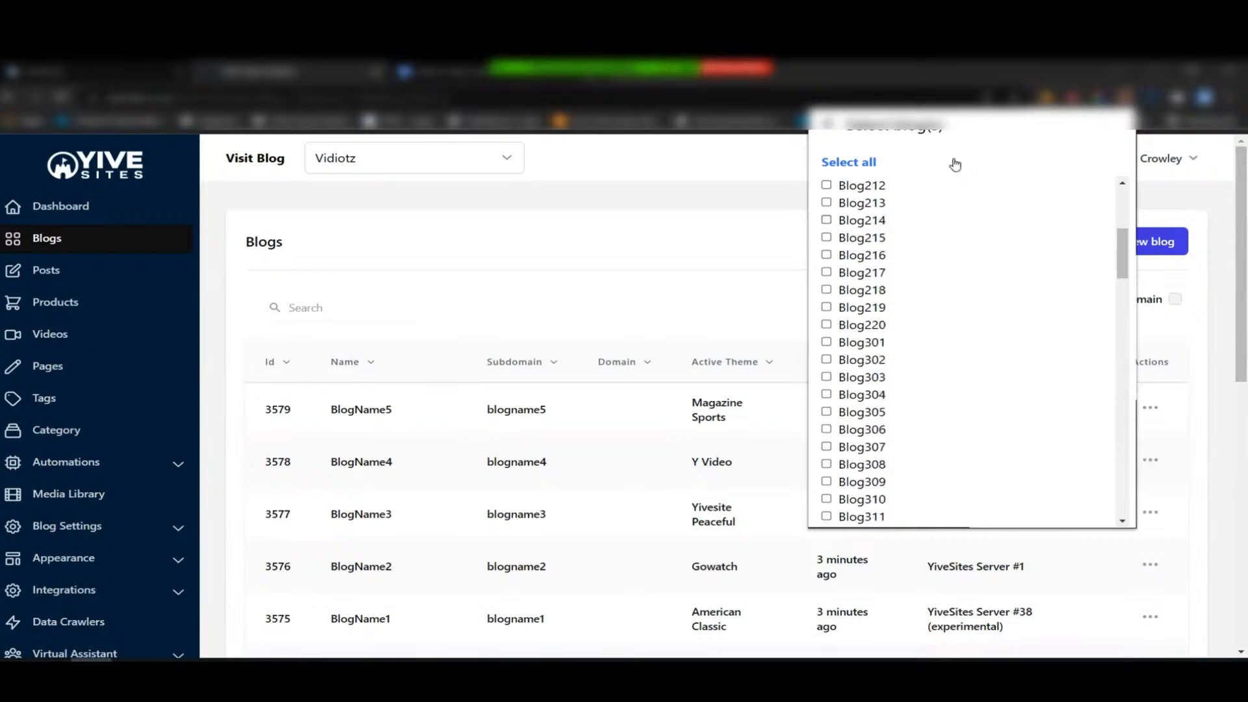
{"action": "left_click", "coordinate": [825, 123]}
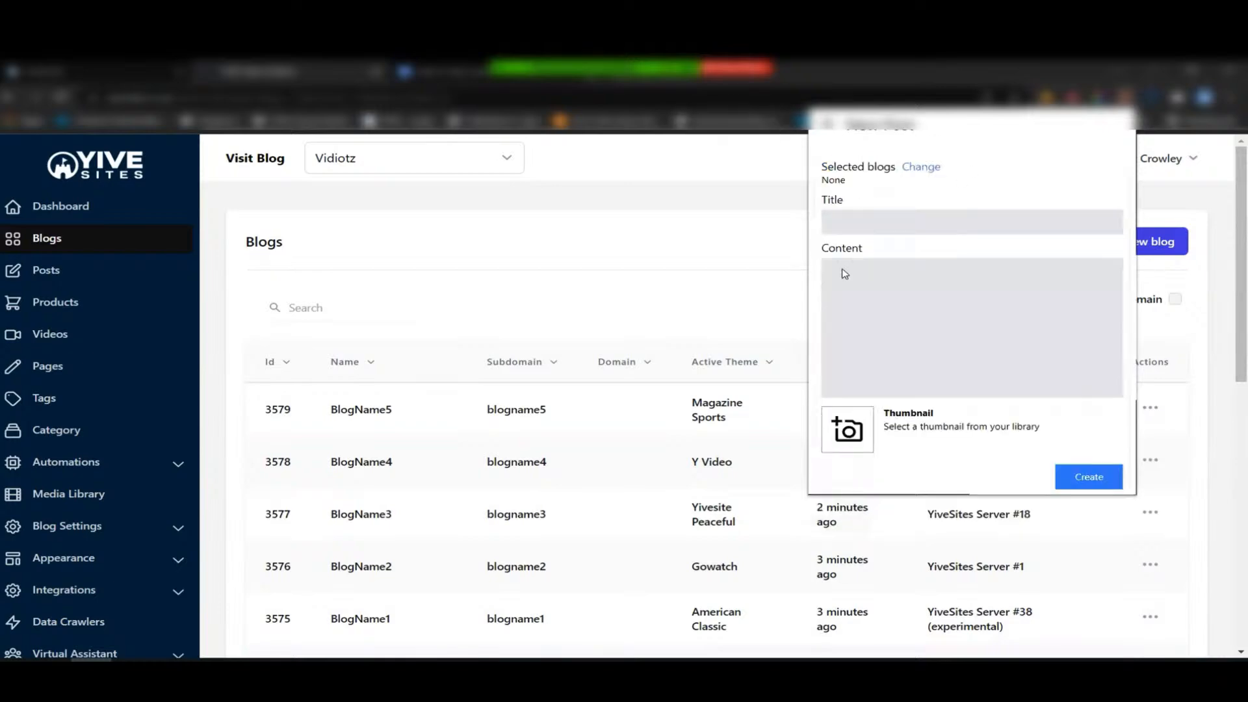
Copy the whole spun post from Google Docs and paste it into the new post's Content
{"action": "left_click", "coordinate": [445, 73]}
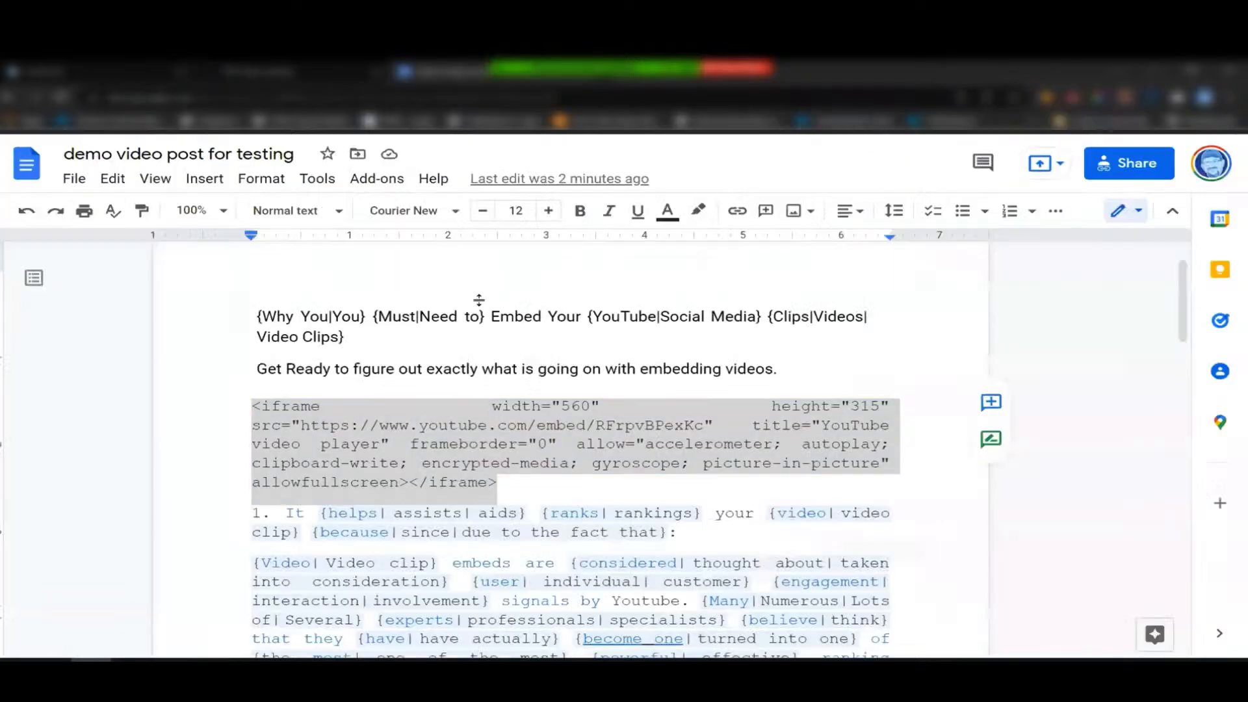
{"action": "left_click", "coordinate": [465, 340]}
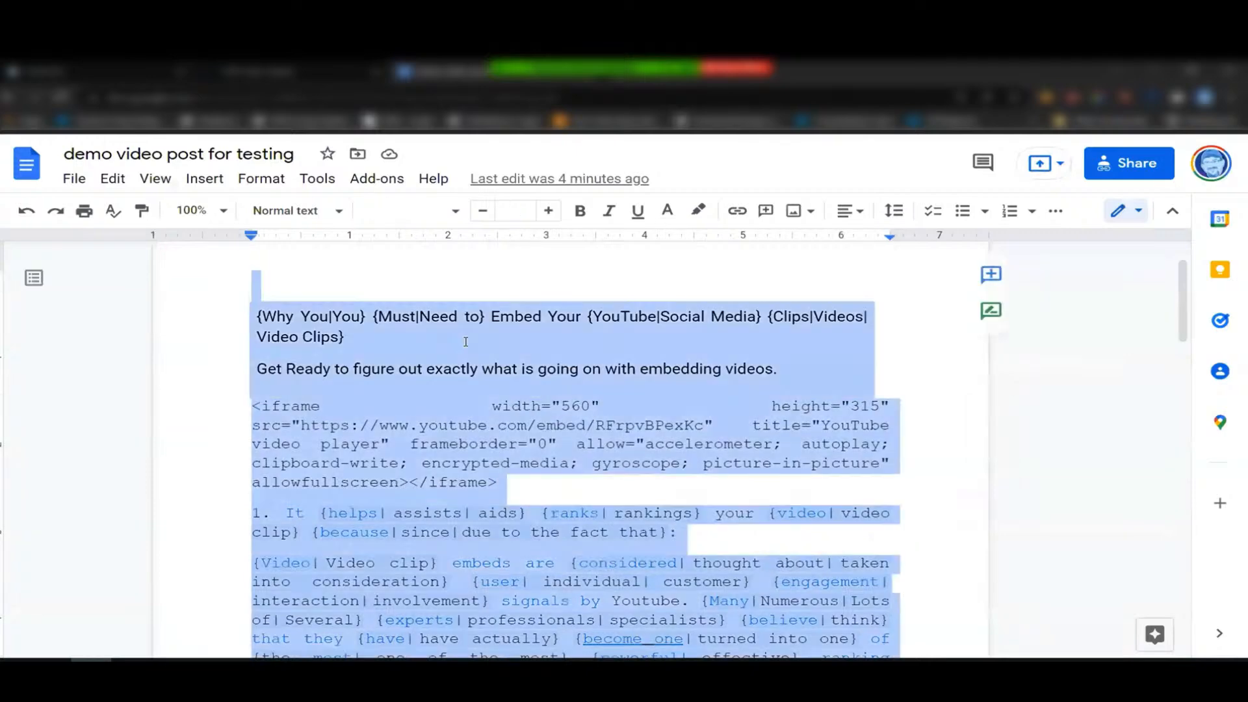
{"action": "key", "text": "ctrl+a"}
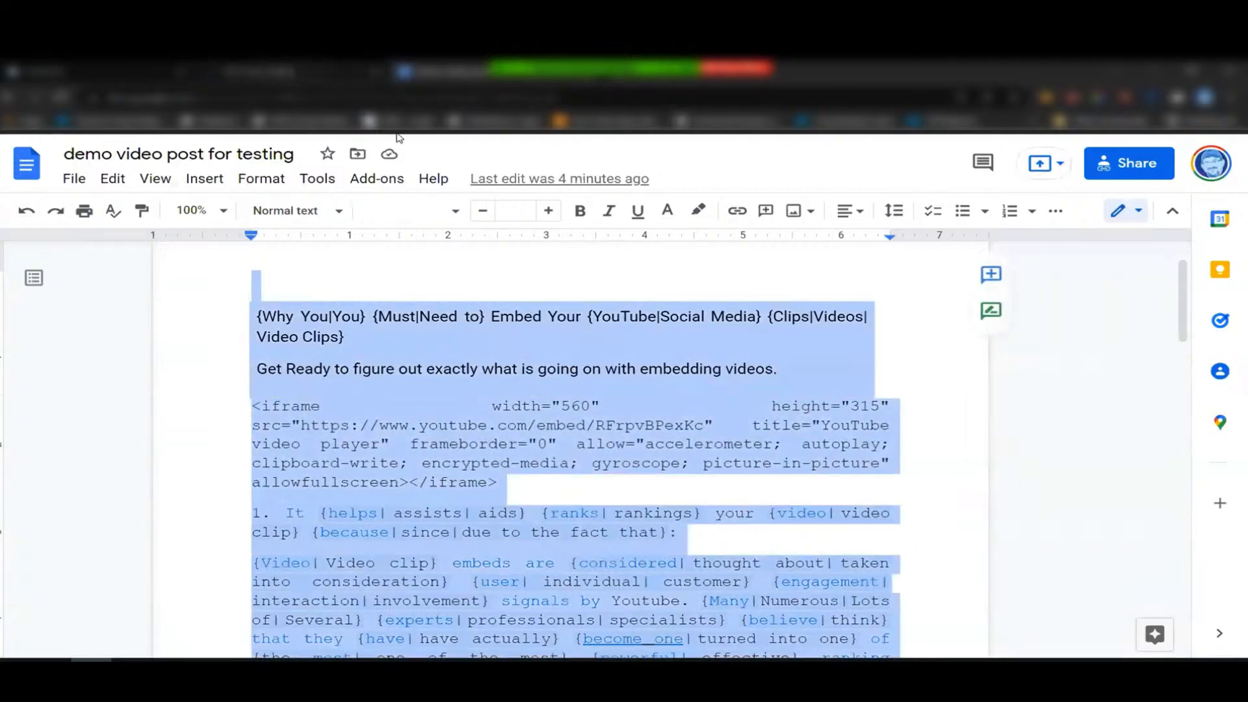
{"action": "left_click", "coordinate": [293, 73]}
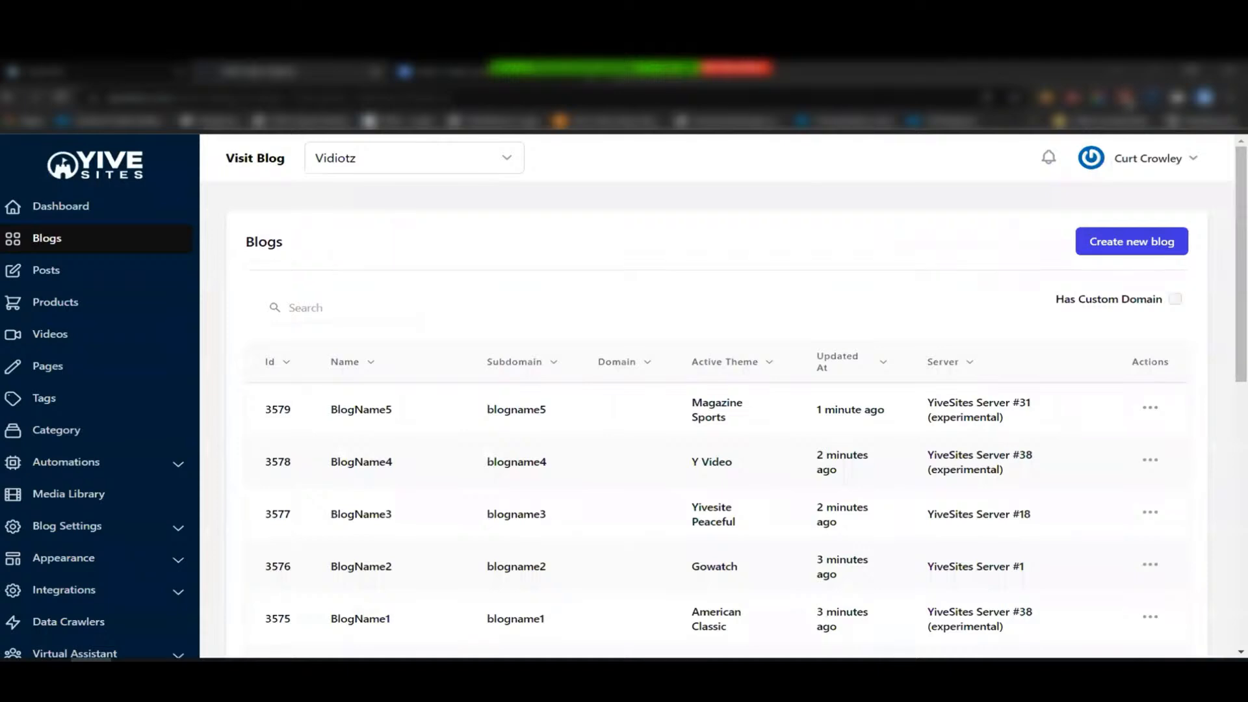
{"action": "left_click", "coordinate": [1127, 101]}
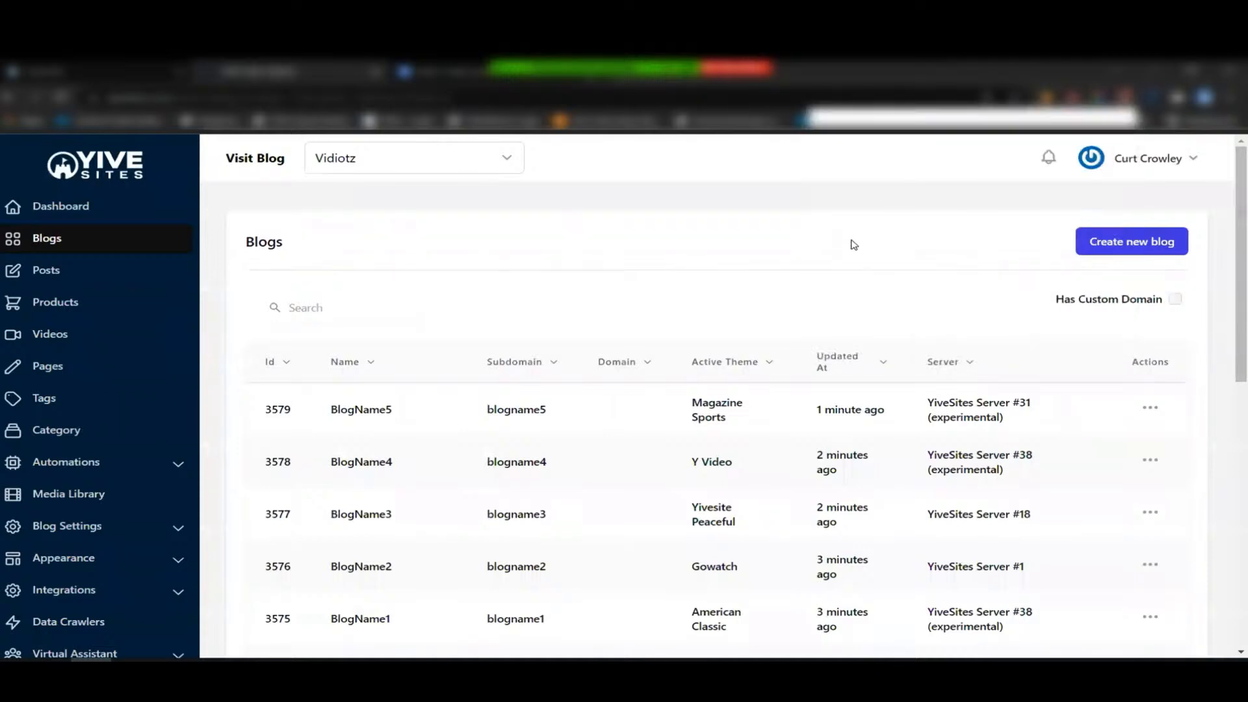
{"action": "left_click", "coordinate": [866, 281]}
{"action": "key", "text": "ctrl+v"}
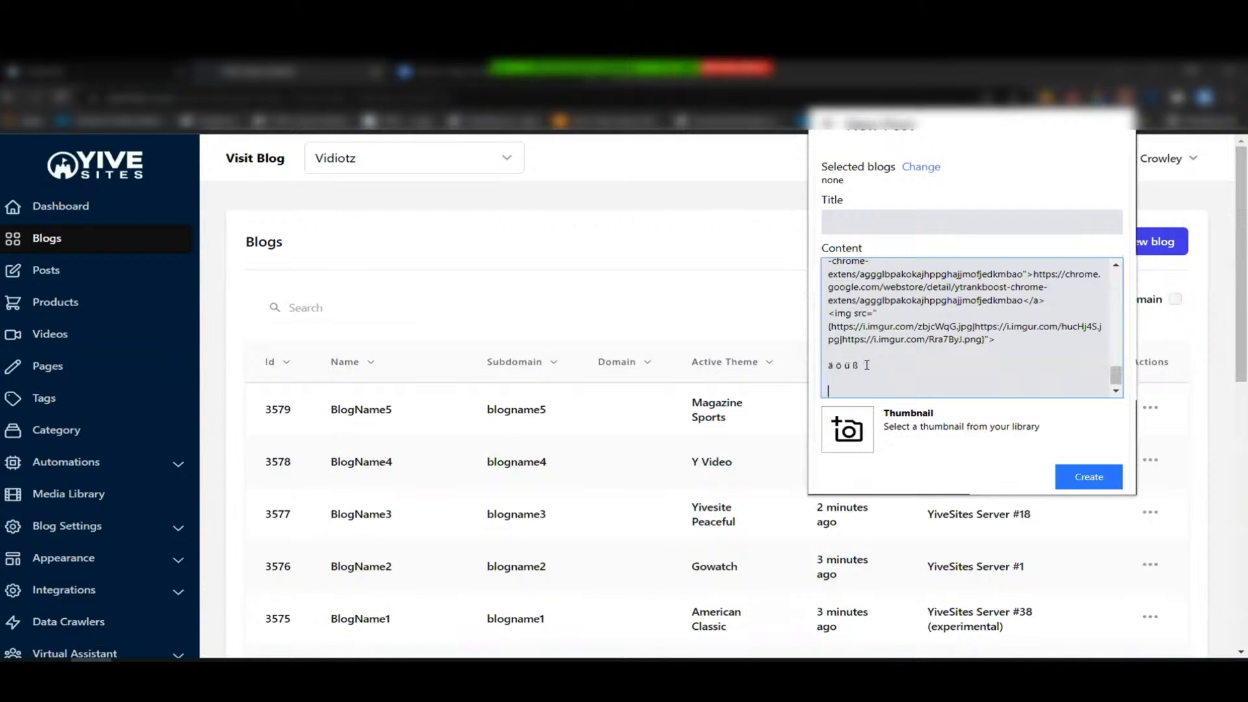
{"action": "scroll", "coordinate": [866, 363], "scroll_direction": "up", "scroll_amount": 10}
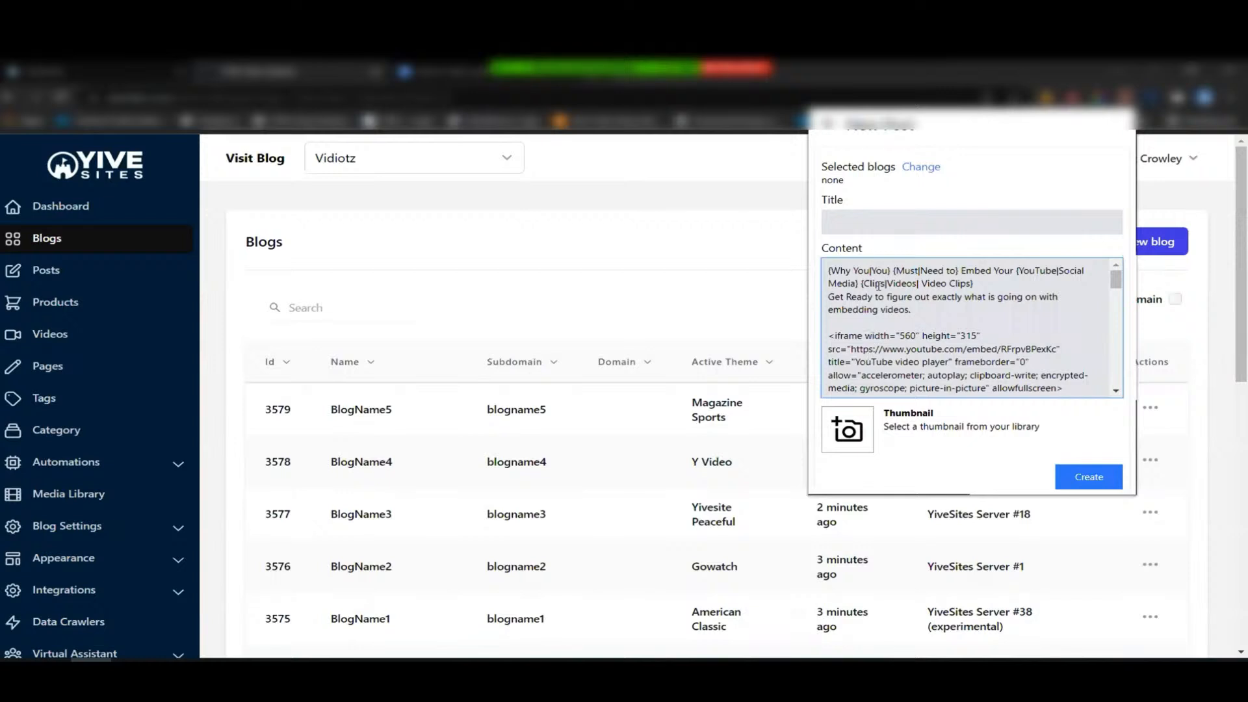
Copy the spun heading from Content and paste it as the post title
{"action": "mouse_move", "coordinate": [991, 285]}
{"action": "left_mouse_down"}
{"action": "mouse_move", "coordinate": [813, 281]}
{"action": "mouse_move", "coordinate": [987, 283]}
{"action": "left_mouse_up"}
{"action": "key", "text": "ctrl+c"}
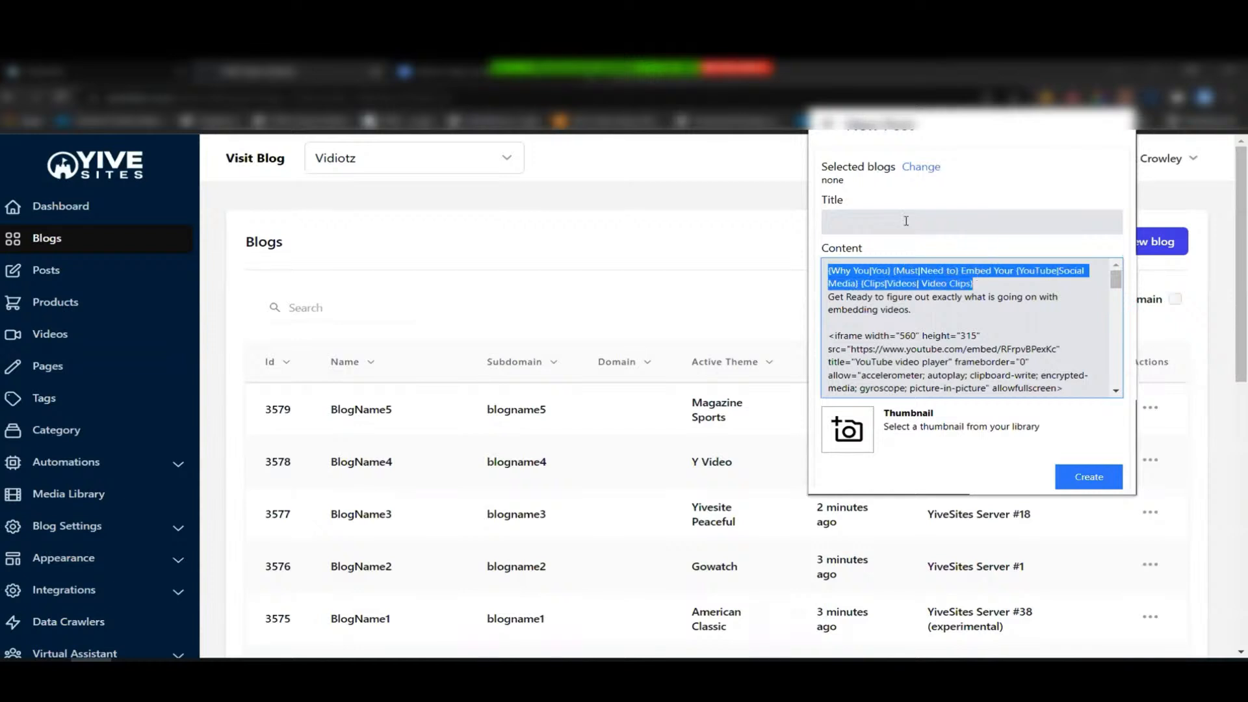
{"action": "left_click", "coordinate": [877, 221]}
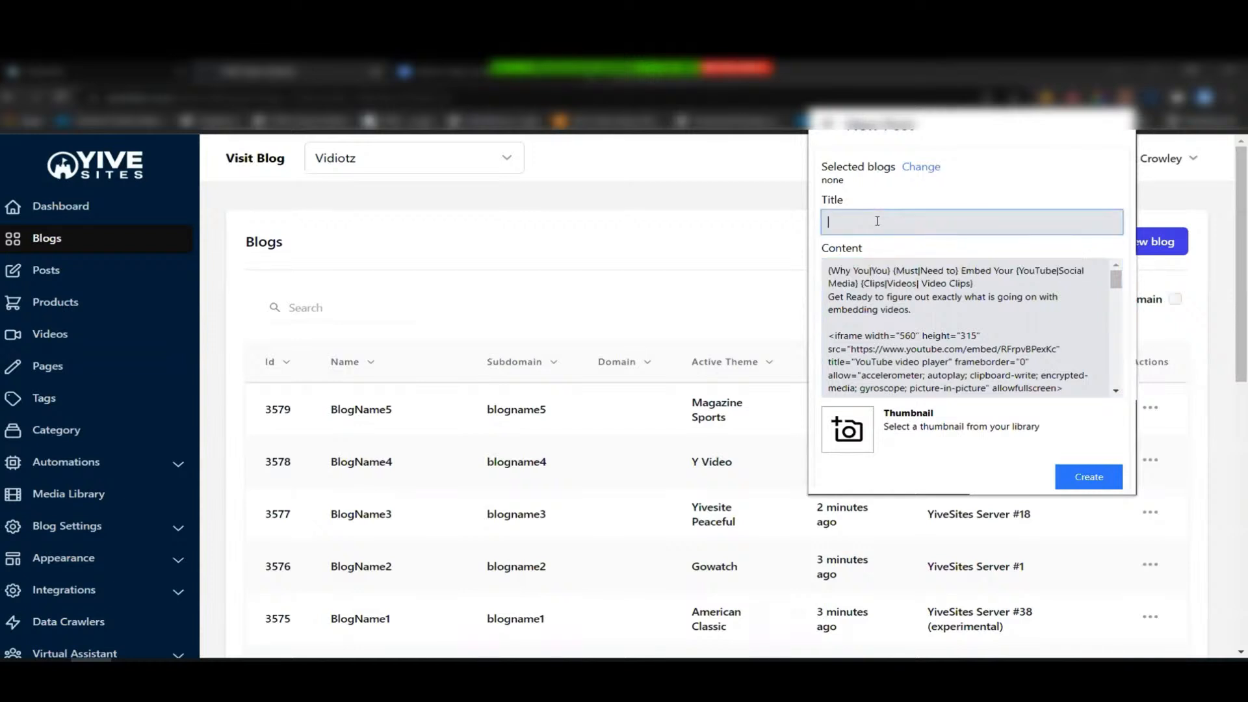
{"action": "key", "text": "ctrl+v"}
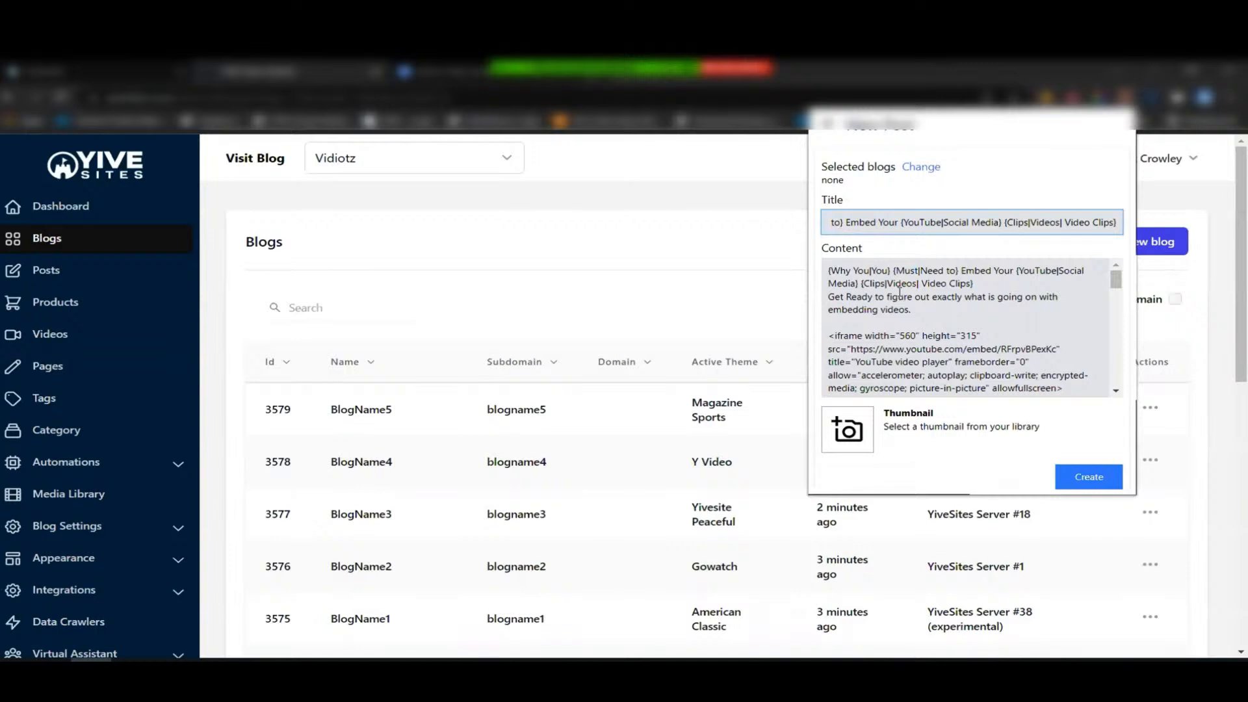
Add a blank line after the heading in Content and open the thumbnail image library
{"action": "left_click", "coordinate": [984, 284]}
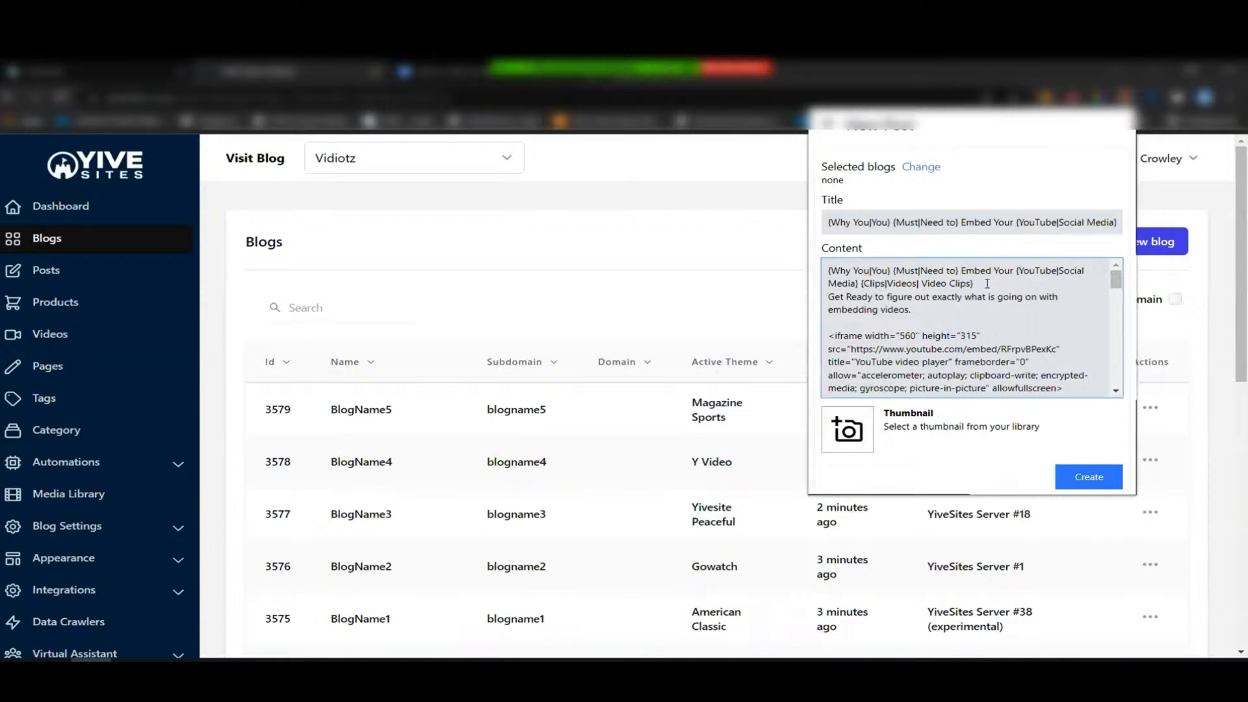
{"action": "key", "text": "Return"}
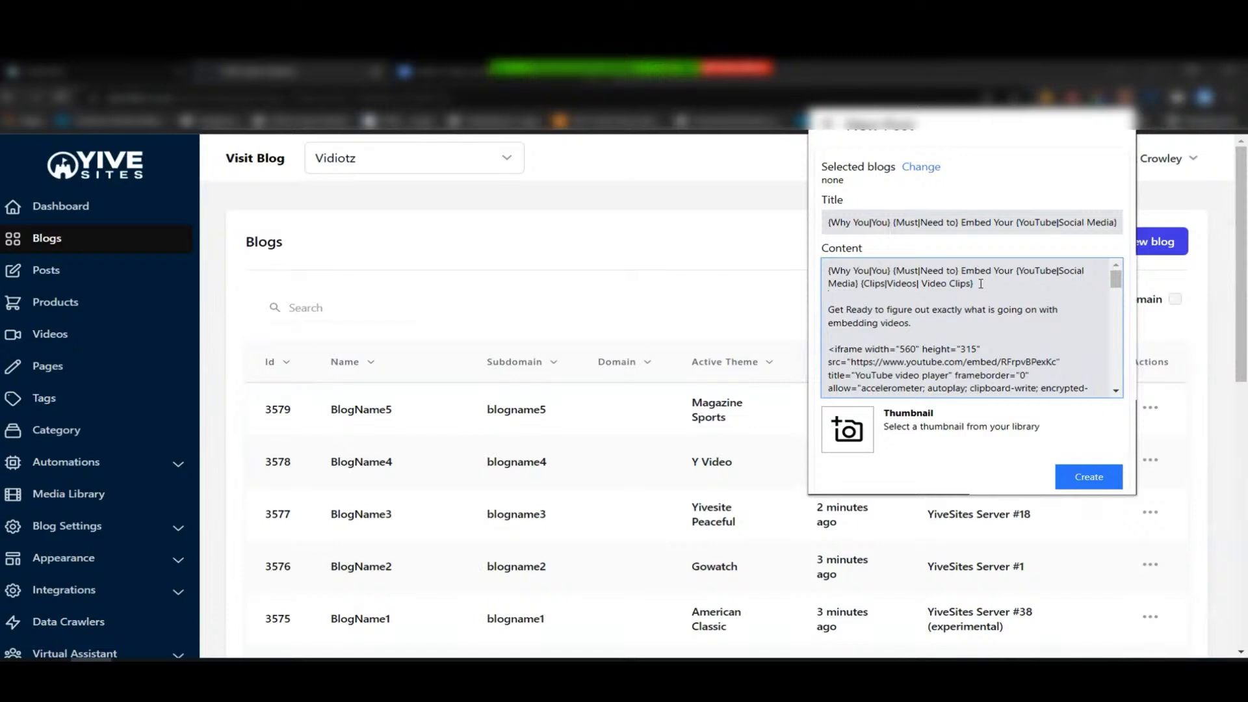
{"action": "scroll", "coordinate": [981, 284], "scroll_direction": "down", "scroll_amount": 5}
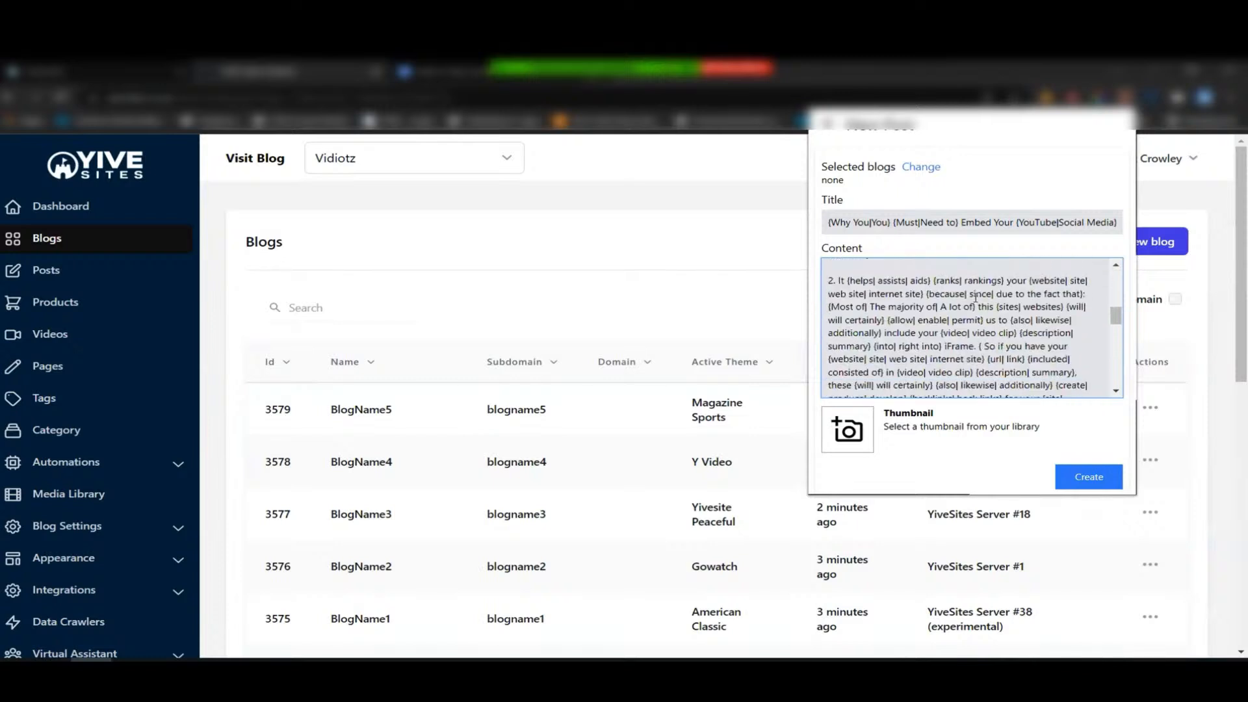
{"action": "left_click", "coordinate": [851, 435]}
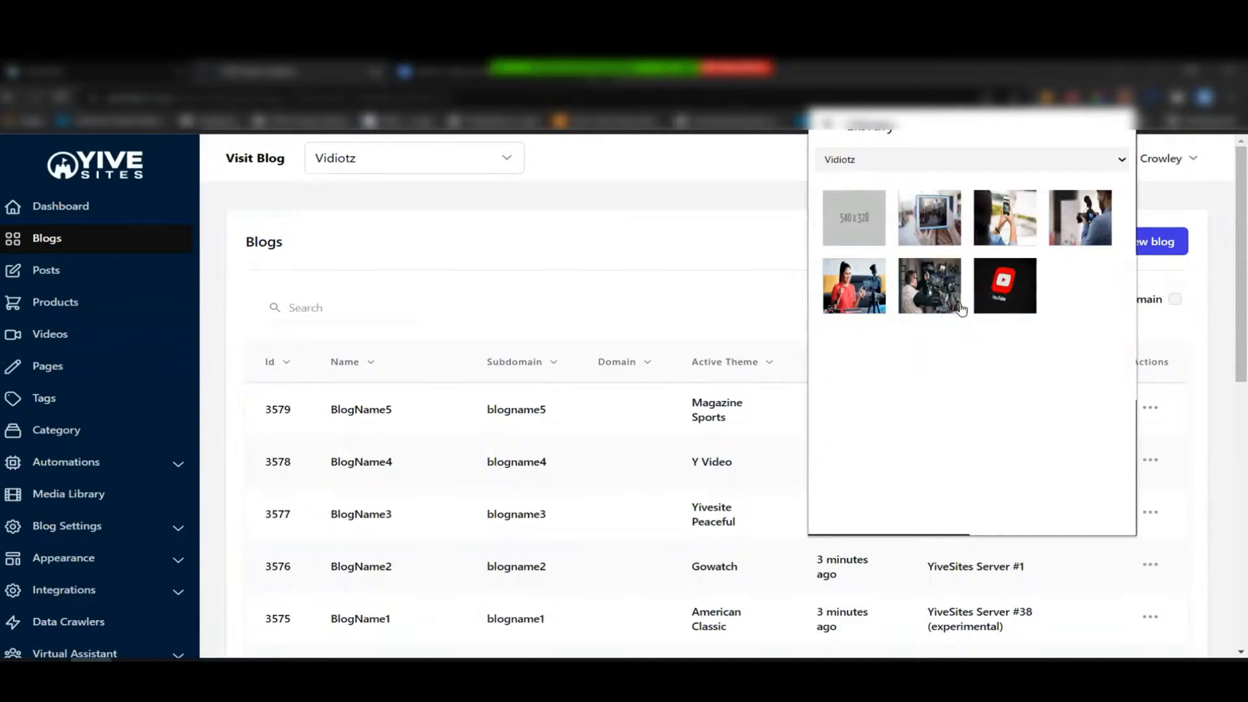
Use the red-shirt woman image as thumbnail and tick BlogName1–BlogName5 as target blogs
{"action": "left_click", "coordinate": [853, 285]}
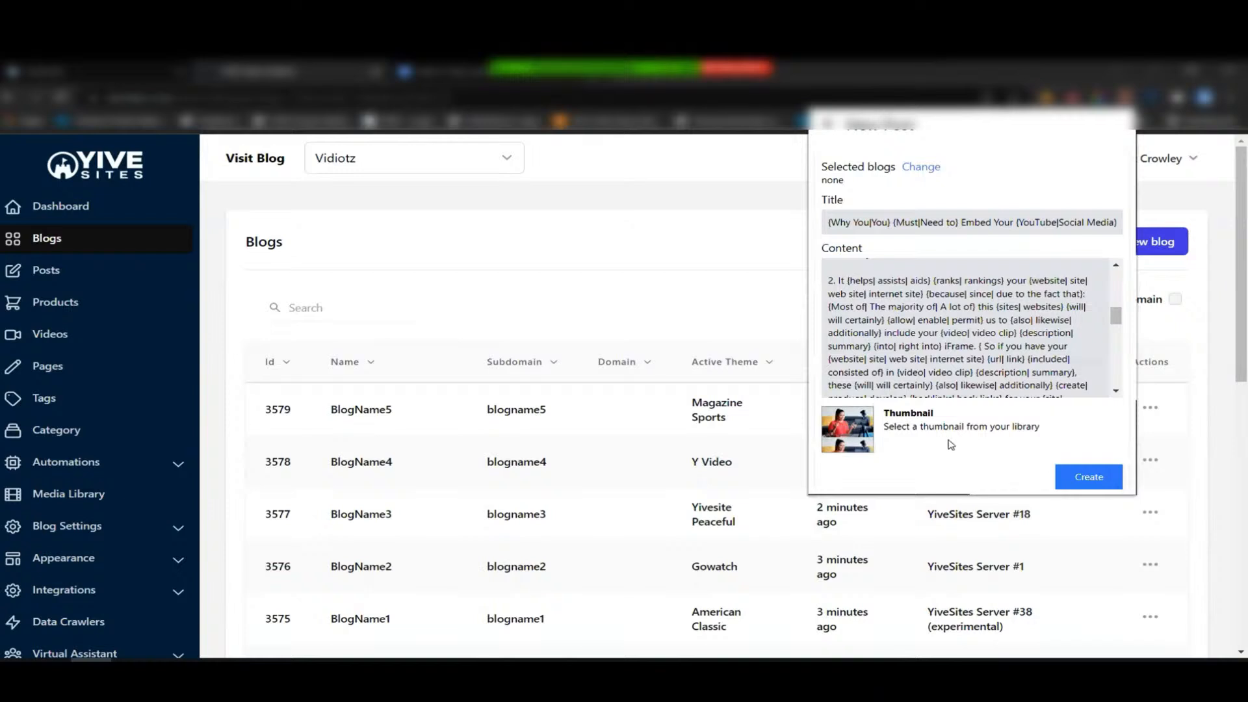
{"action": "left_click", "coordinate": [925, 170]}
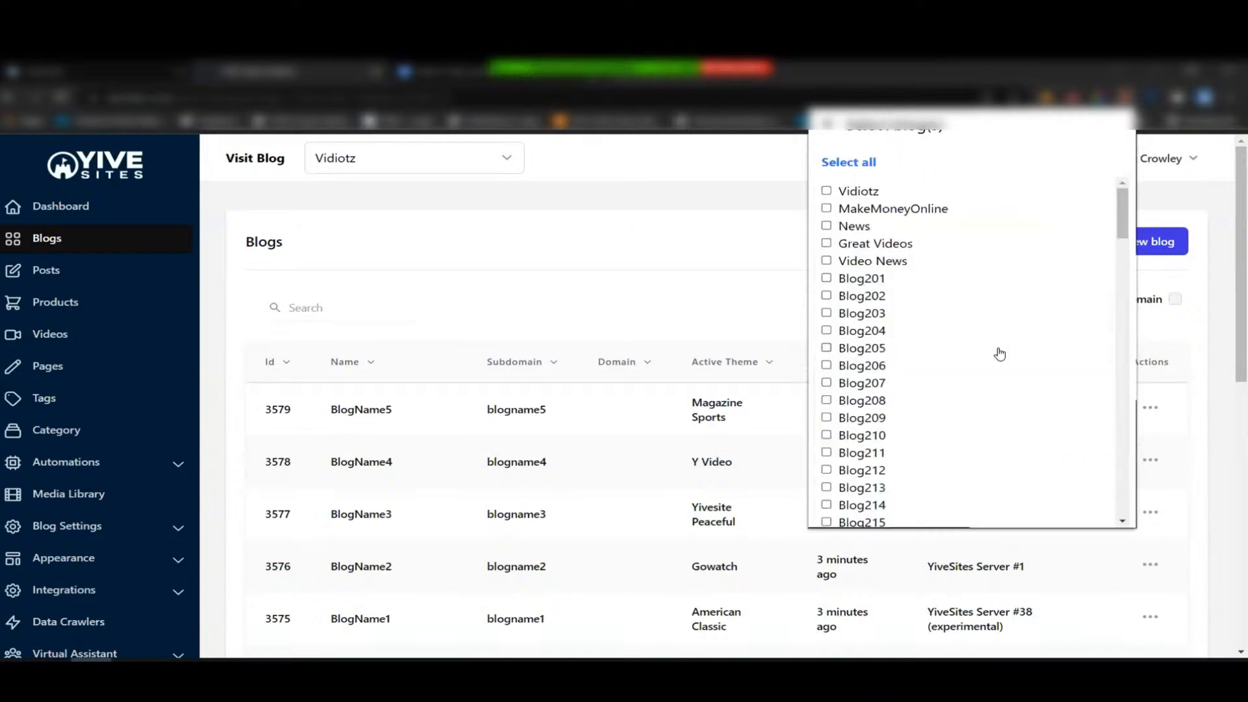
{"action": "scroll", "coordinate": [981, 362], "scroll_direction": "down", "scroll_amount": 20}
{"action": "scroll", "coordinate": [973, 362], "scroll_direction": "down", "scroll_amount": 10}
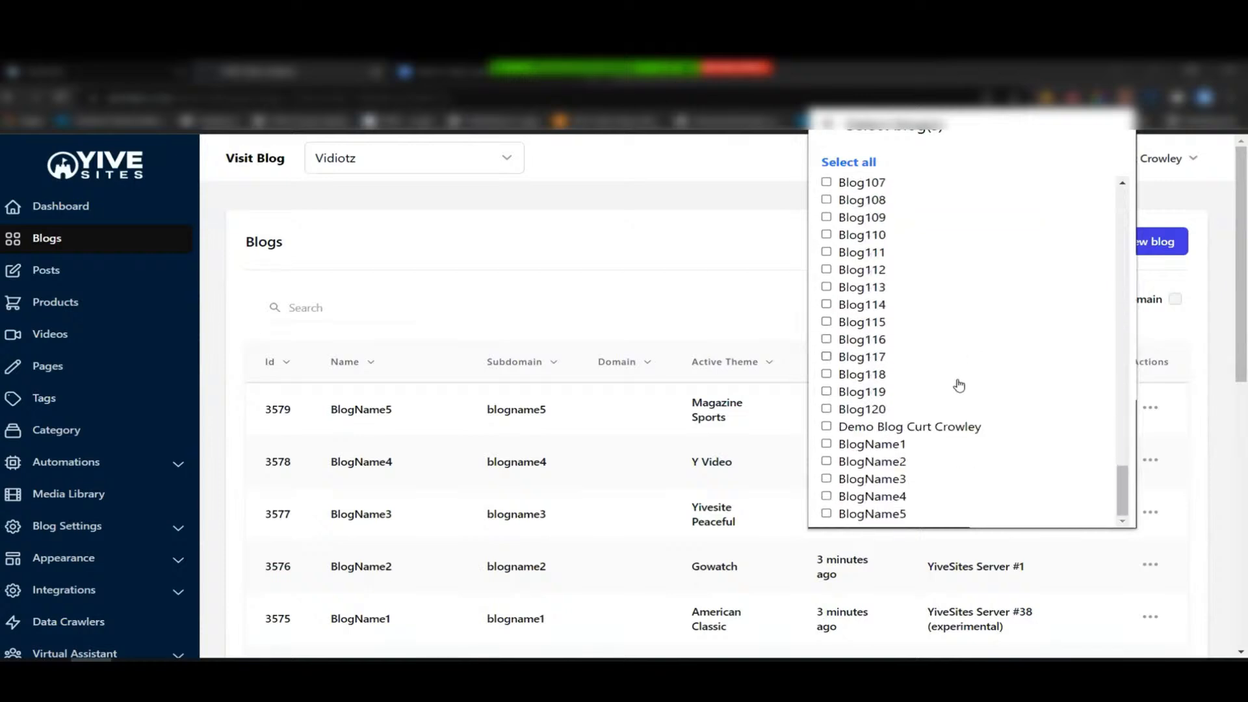
{"action": "left_click", "coordinate": [825, 444]}
{"action": "left_click", "coordinate": [826, 462]}
{"action": "left_click", "coordinate": [826, 479]}
{"action": "left_click", "coordinate": [826, 496]}
{"action": "left_click", "coordinate": [827, 514]}
{"action": "scroll", "coordinate": [947, 349], "scroll_direction": "up", "scroll_amount": 20}
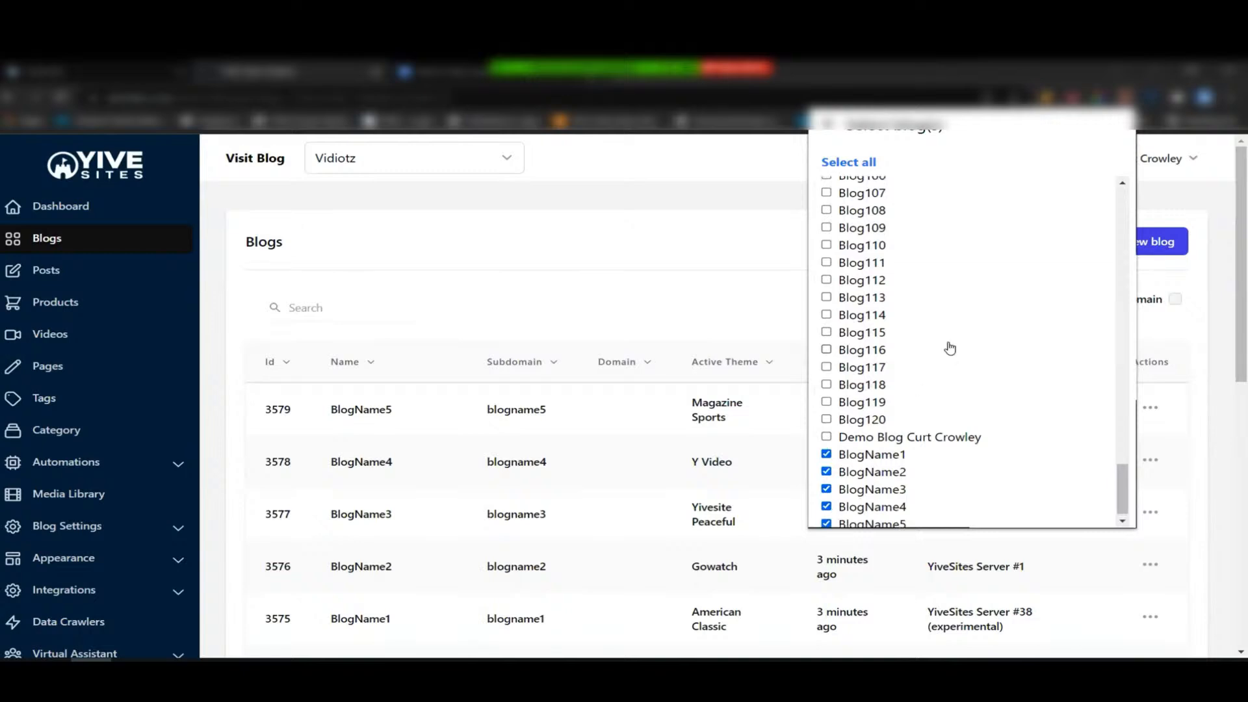
{"action": "left_click", "coordinate": [825, 126]}
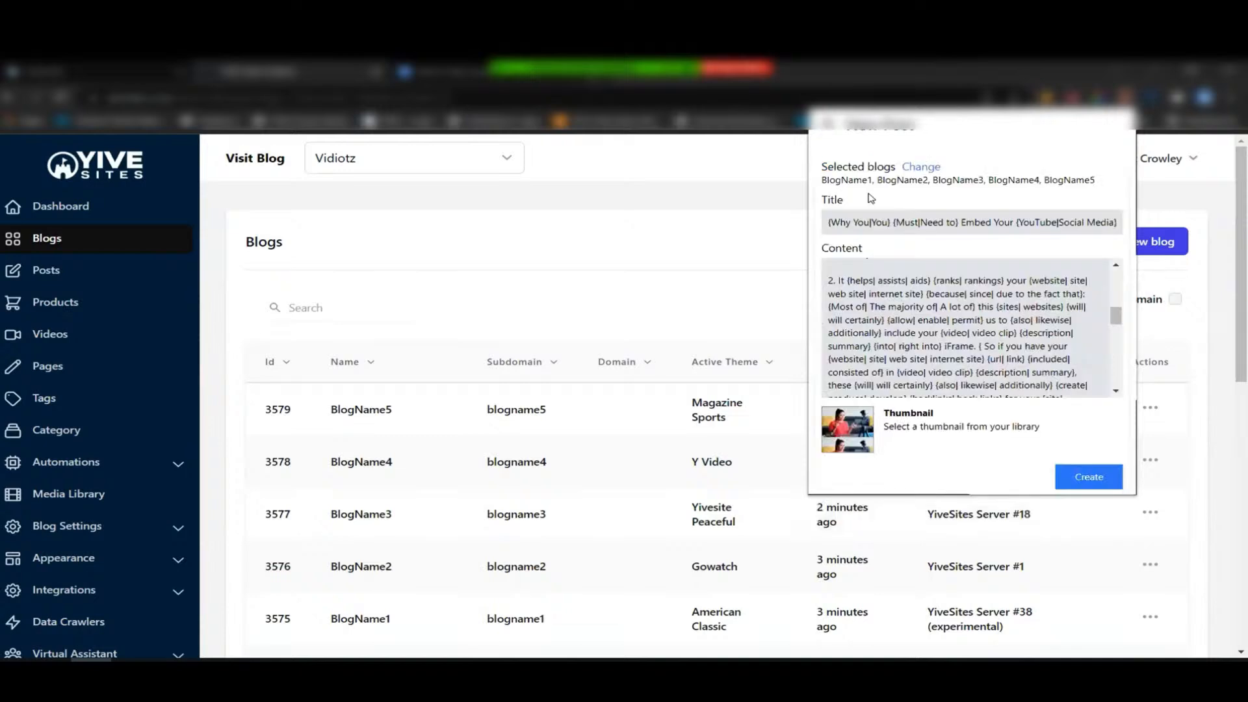
Create the post for the five blogs, dismiss the progress panel, and return to Google Docs
{"action": "left_click", "coordinate": [1091, 477]}
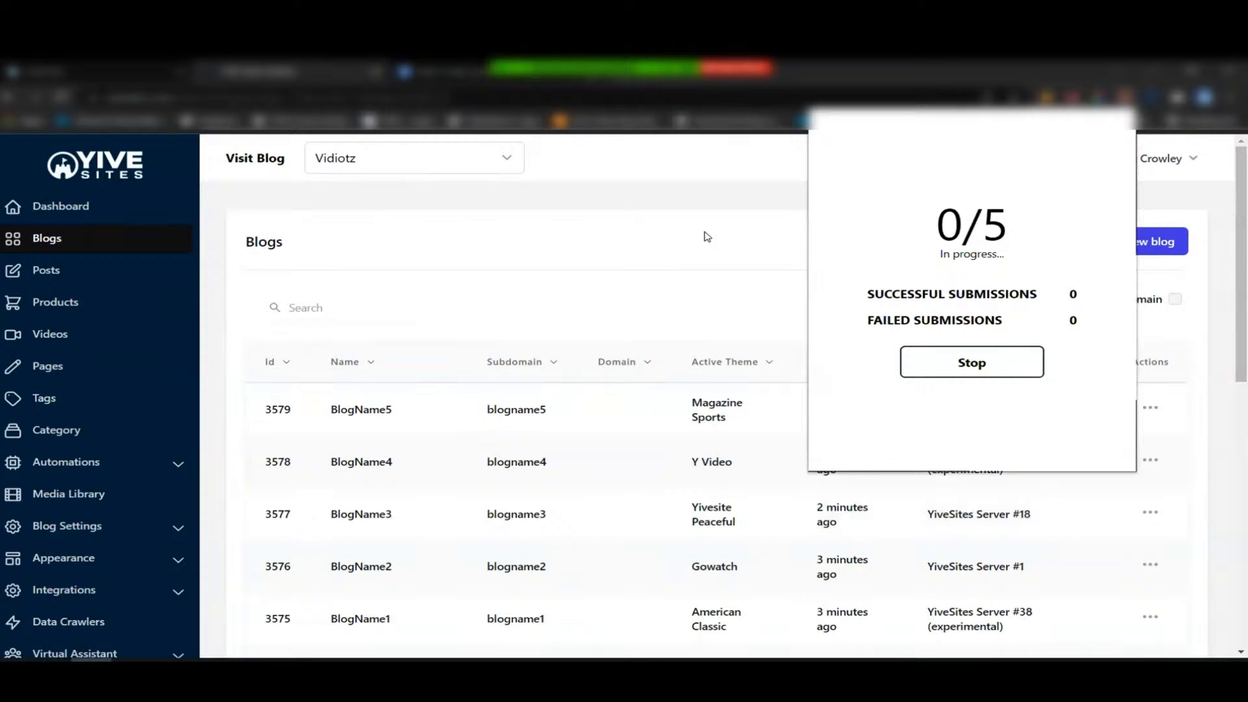
{"action": "left_click", "coordinate": [706, 237]}
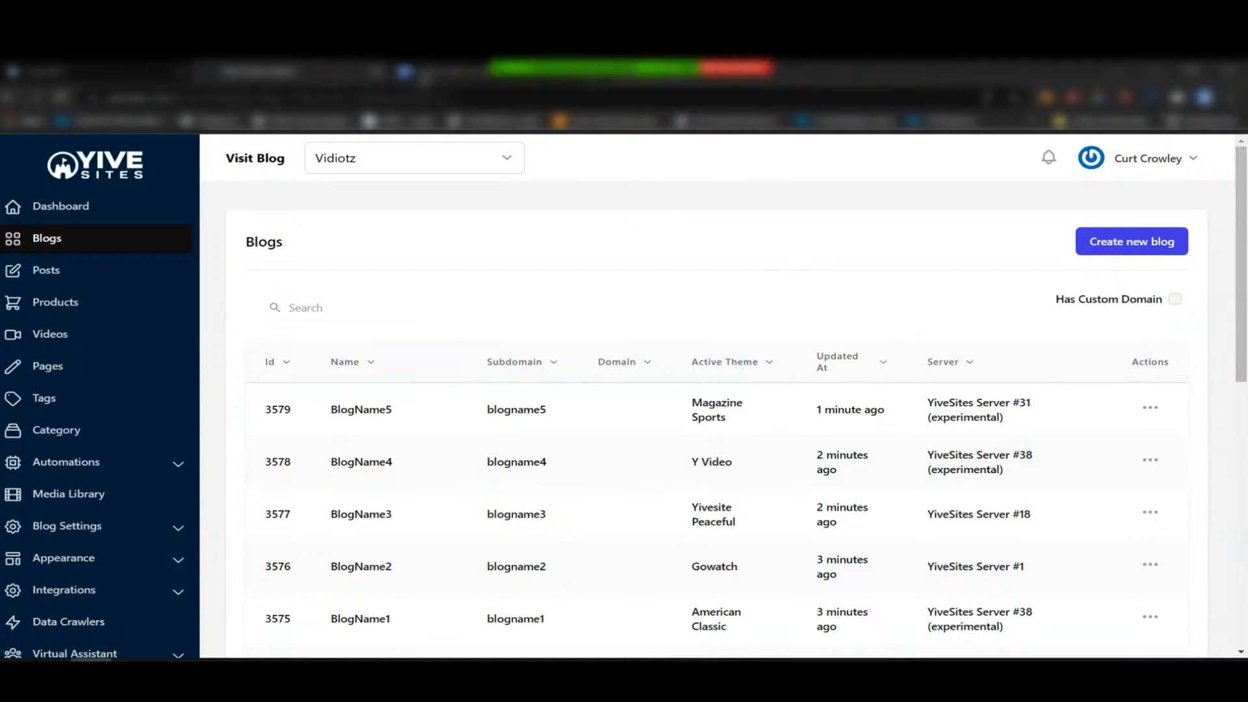
{"action": "left_click", "coordinate": [424, 82]}
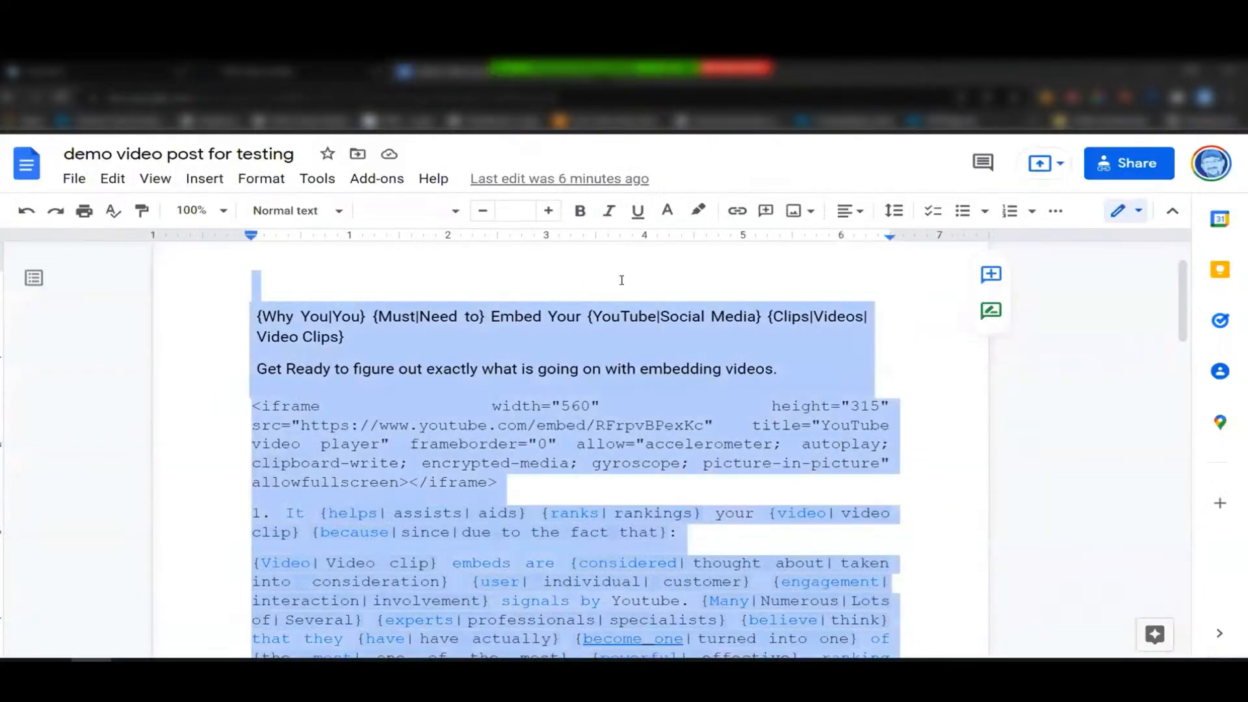
Return to the YiveSites Blogs page and check the AutoYIVE publishing progress
{"action": "left_click", "coordinate": [266, 78]}
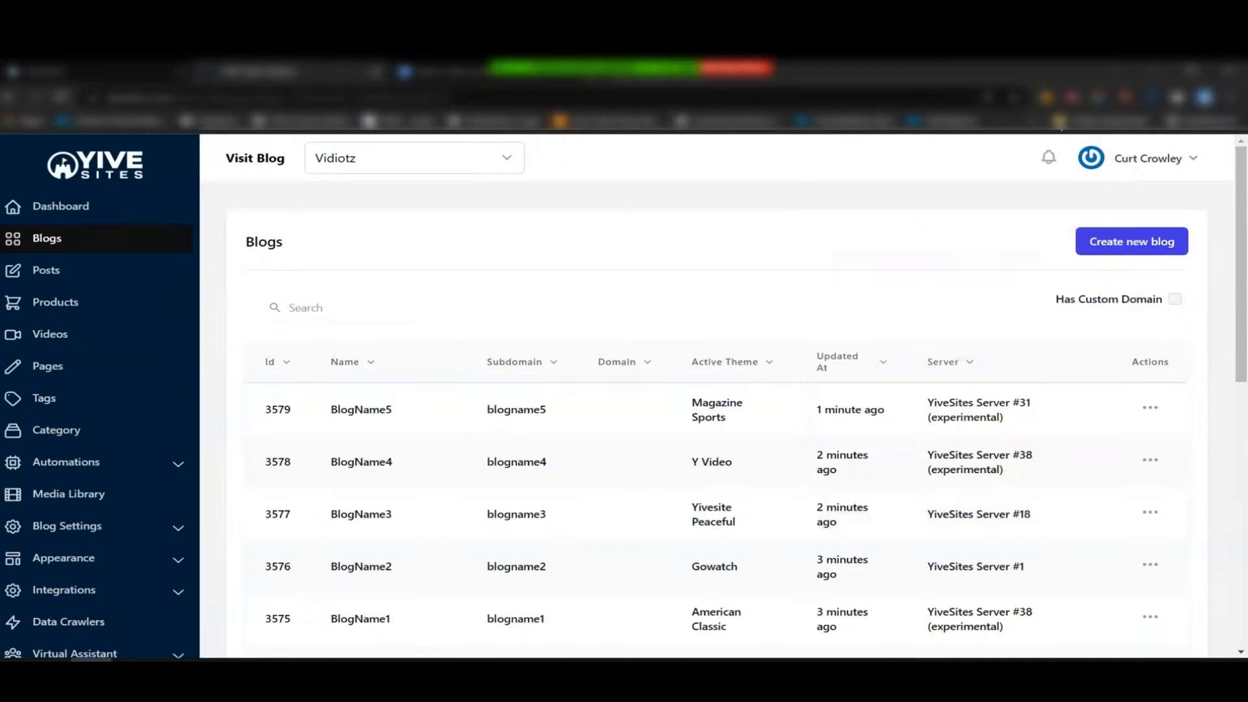
{"action": "left_click", "coordinate": [1121, 104]}
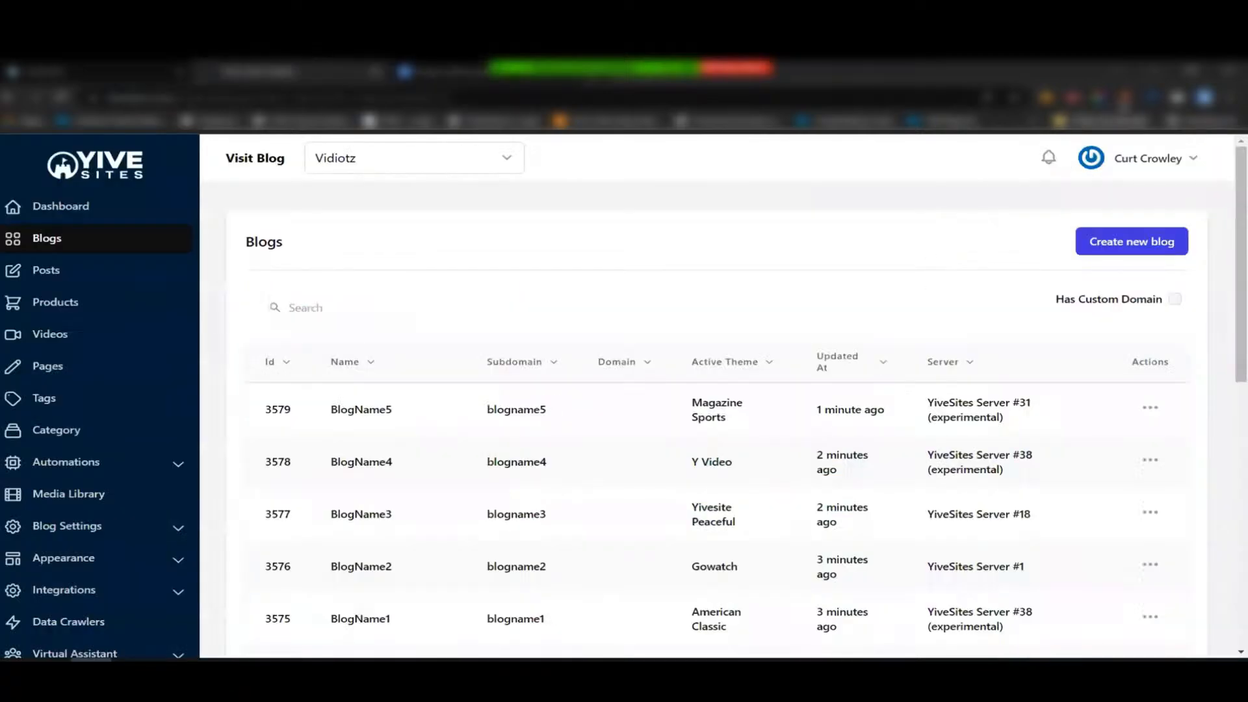
Download the published-posts report, open it in Excel, and copy the blogname5 post URL in D6
{"action": "left_click", "coordinate": [1126, 100]}
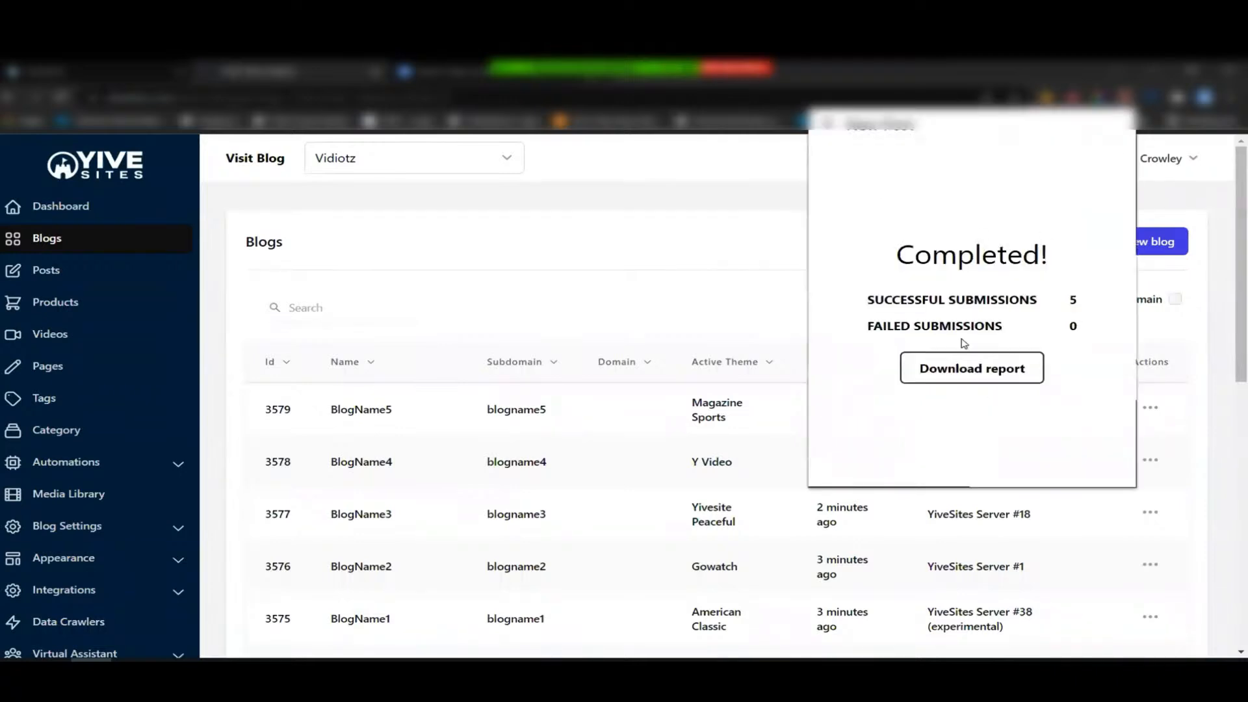
{"action": "left_click", "coordinate": [956, 374]}
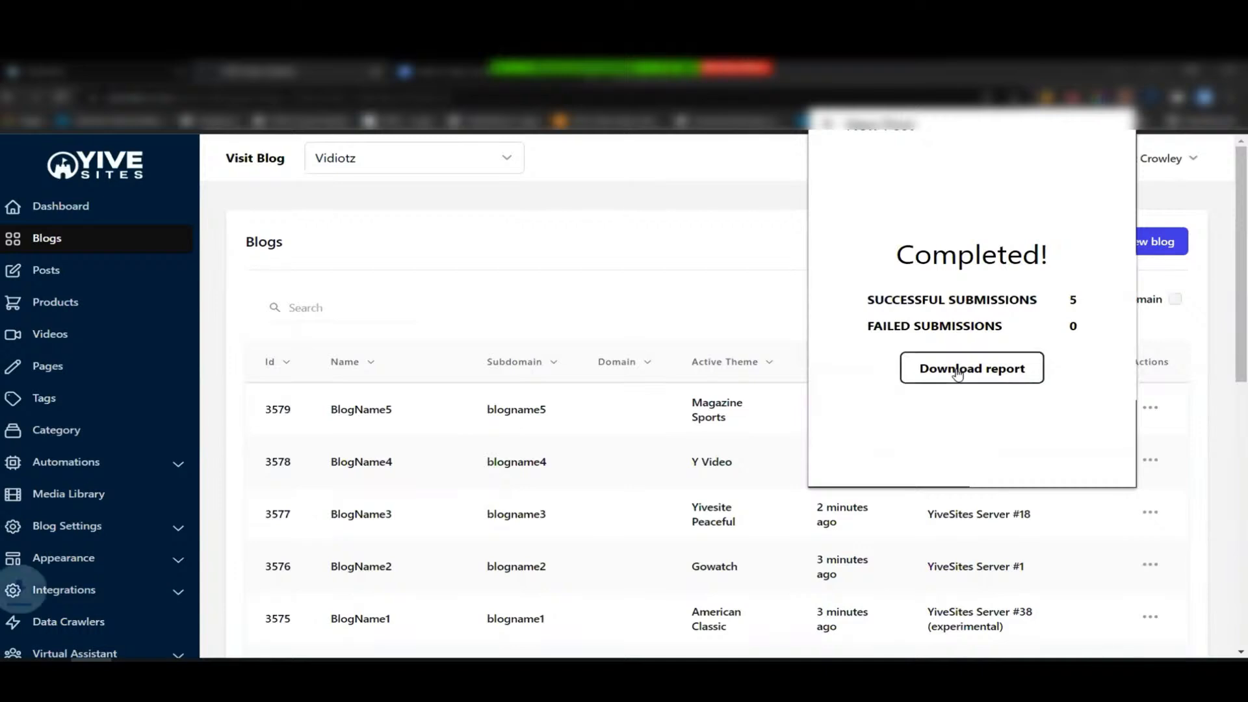
{"action": "left_click", "coordinate": [47, 643]}
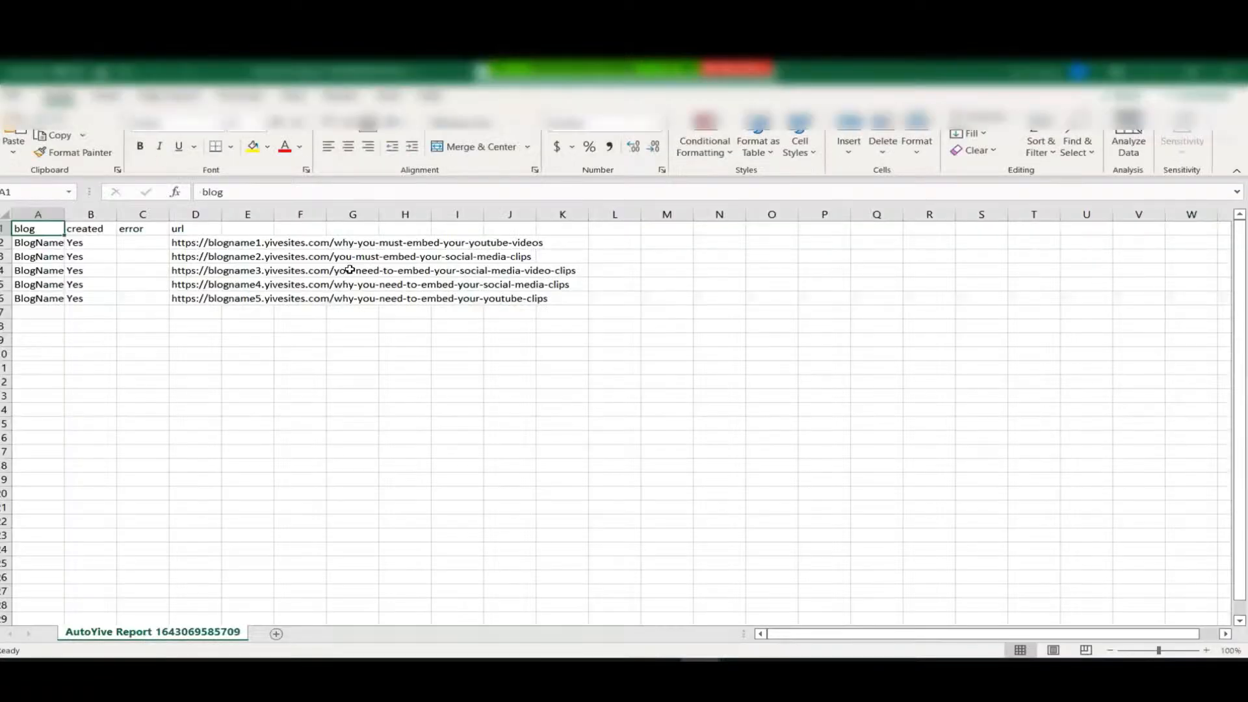
{"action": "left_click_drag", "start_coordinate": [178, 239], "coordinate": [186, 300]}
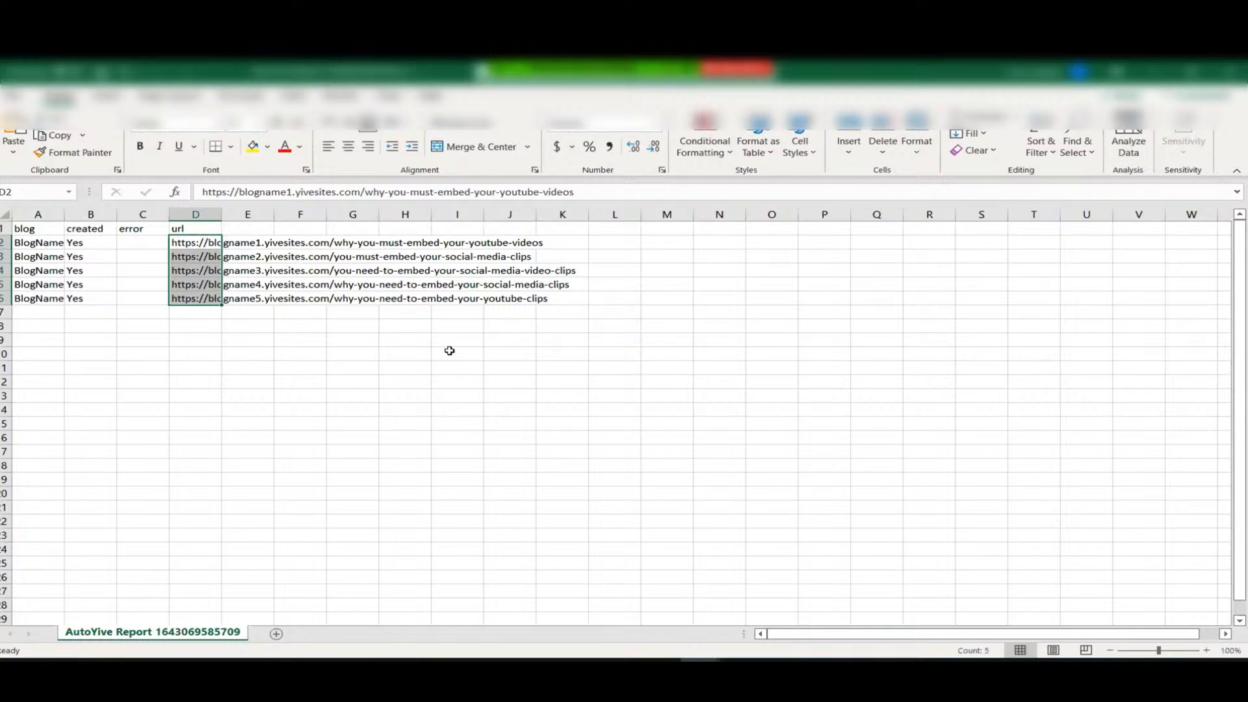
{"action": "left_click", "coordinate": [190, 300]}
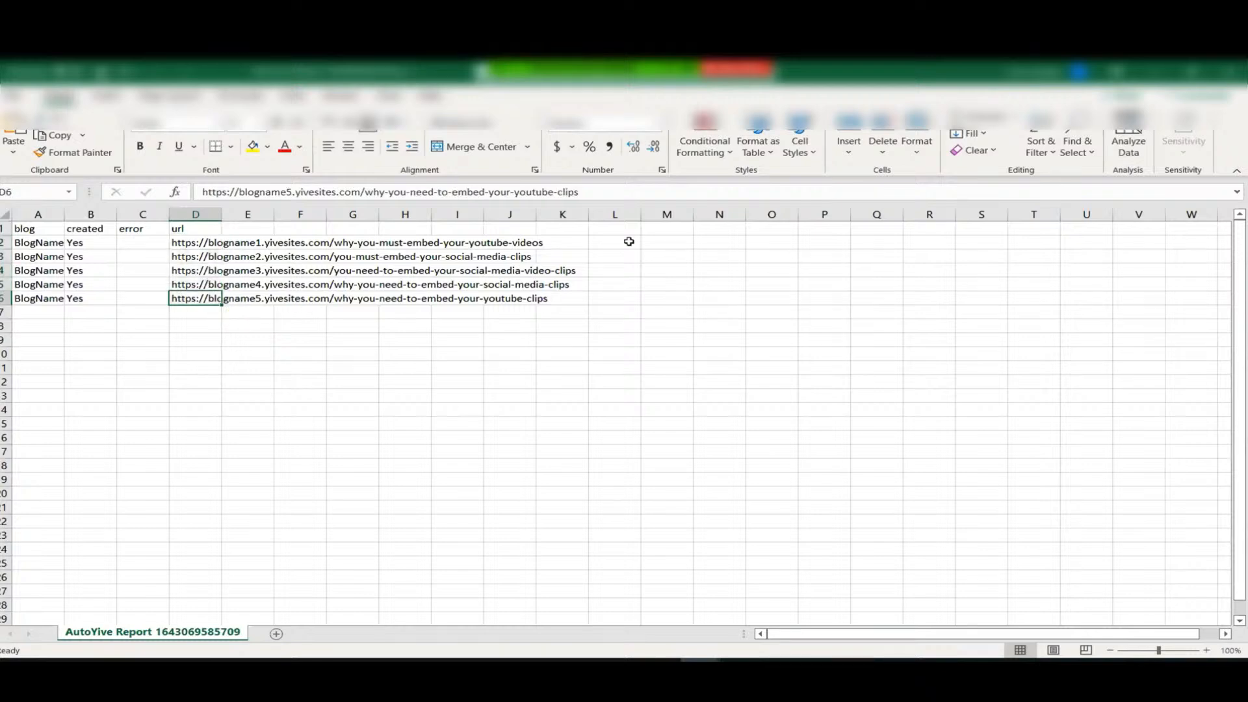
{"action": "key", "text": "ctrl+c"}
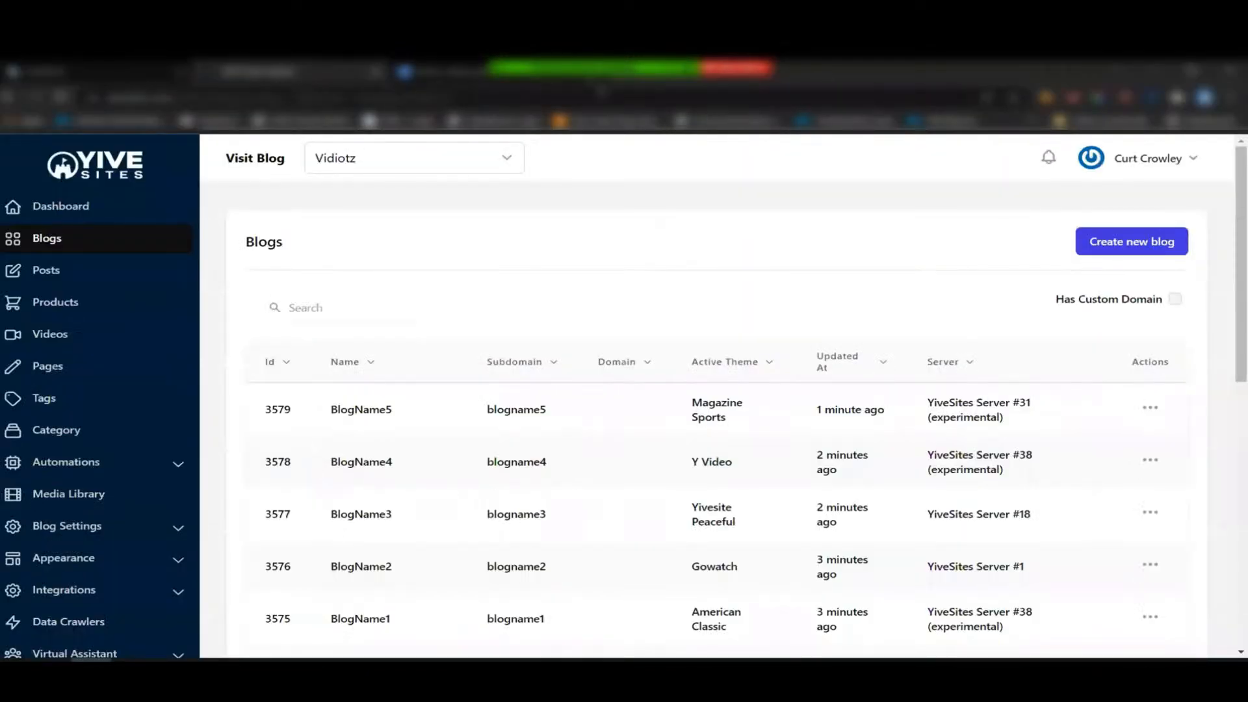
Open the copied BlogName5 post URL in a new tab and review it down to the ä ö ü ß line
{"action": "left_click", "coordinate": [601, 74]}
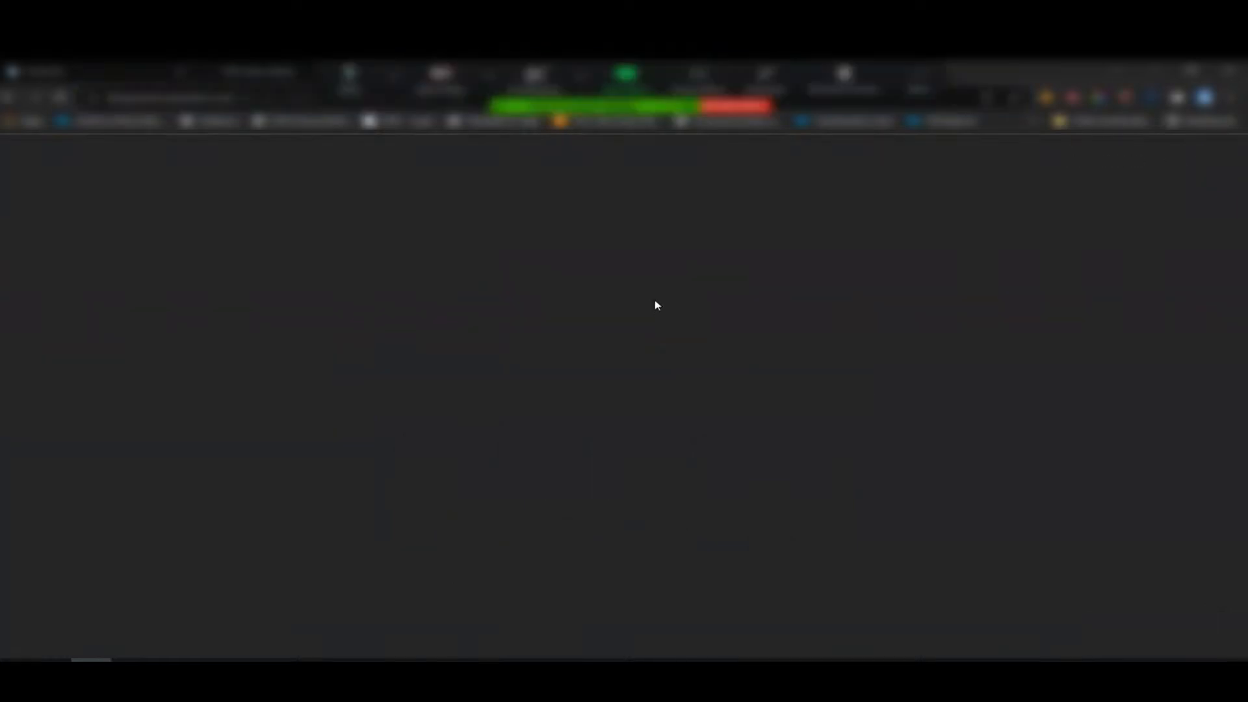
{"action": "scroll", "coordinate": [602, 379], "scroll_direction": "down", "scroll_amount": 8}
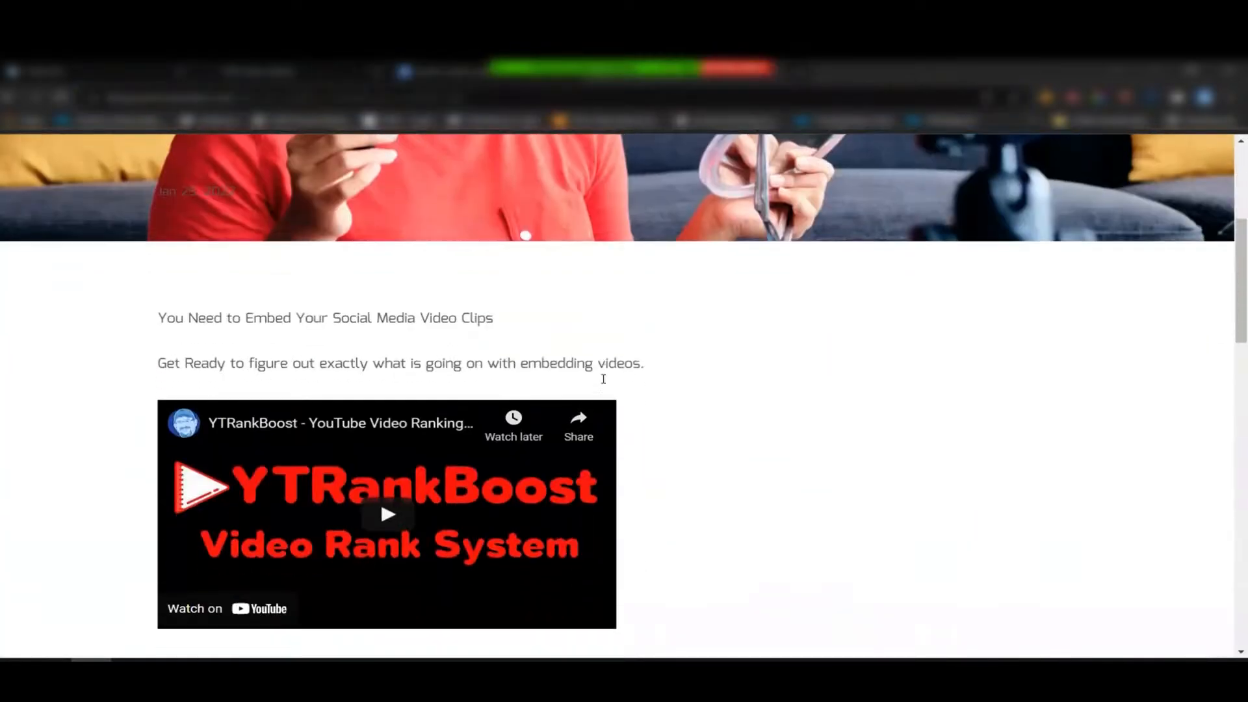
{"action": "scroll", "coordinate": [603, 379], "scroll_direction": "down", "scroll_amount": 12}
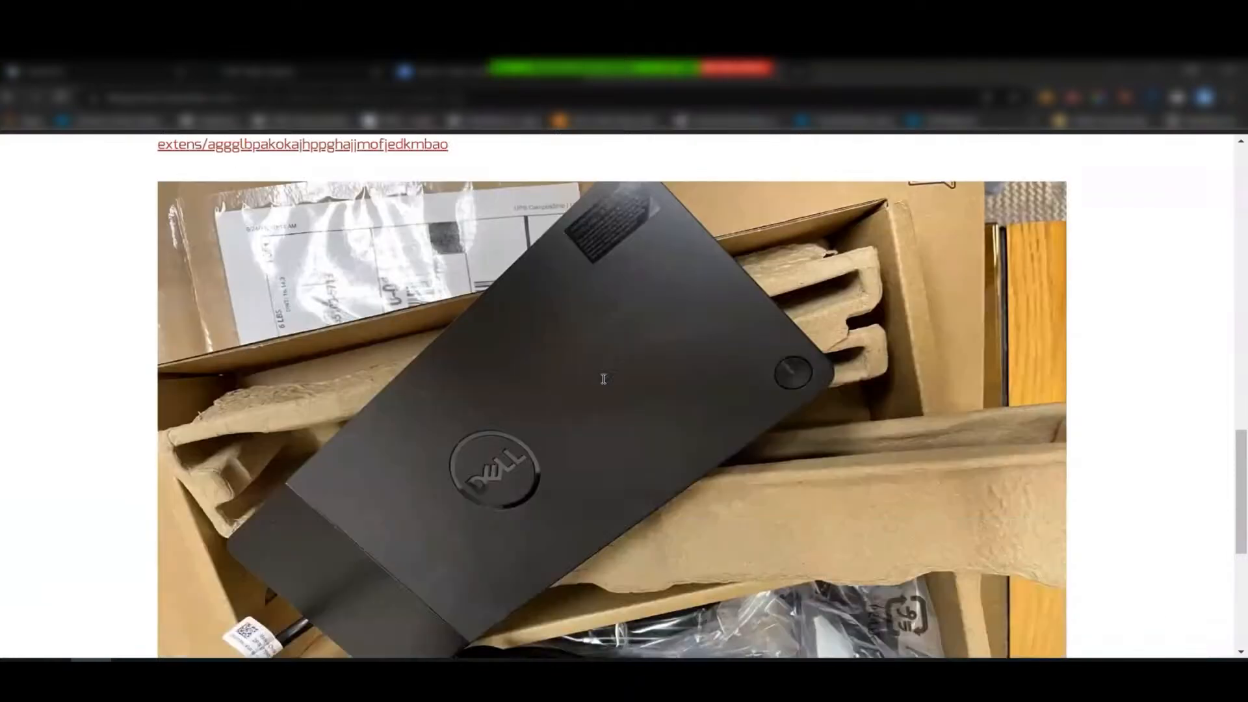
{"action": "scroll", "coordinate": [603, 379], "scroll_direction": "down", "scroll_amount": 5}
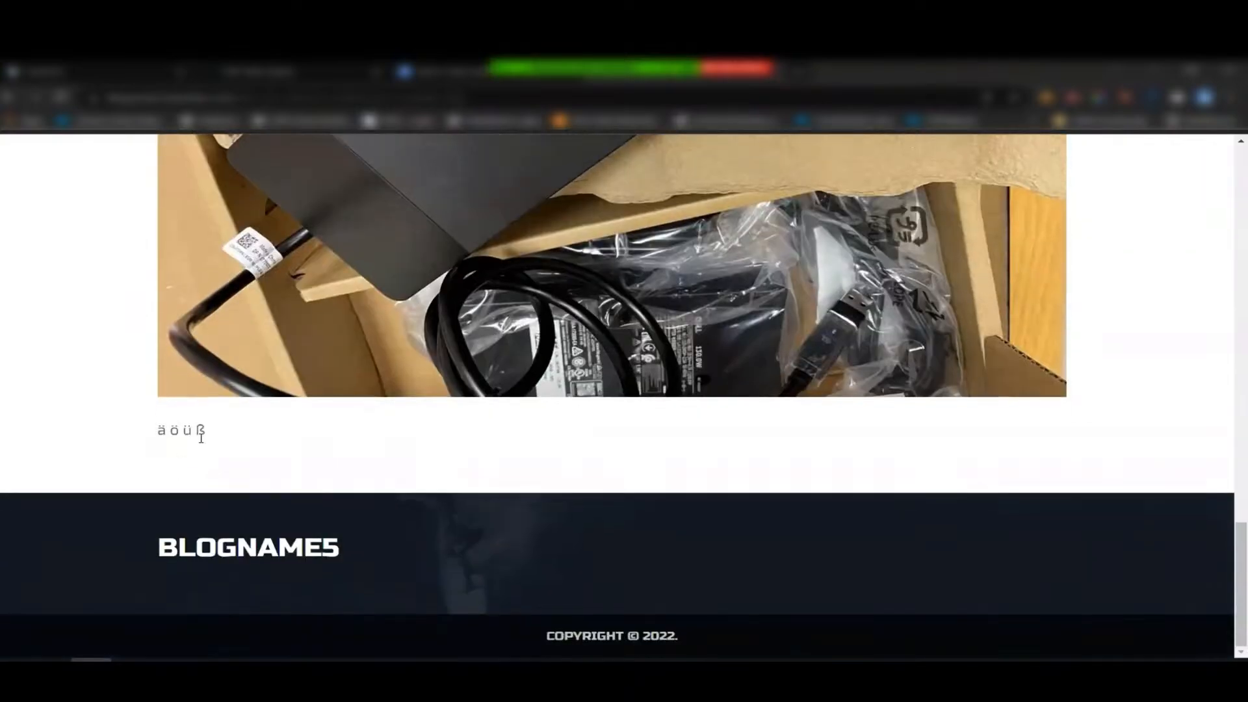
{"action": "left_click_drag", "start_coordinate": [209, 433], "coordinate": [149, 439]}
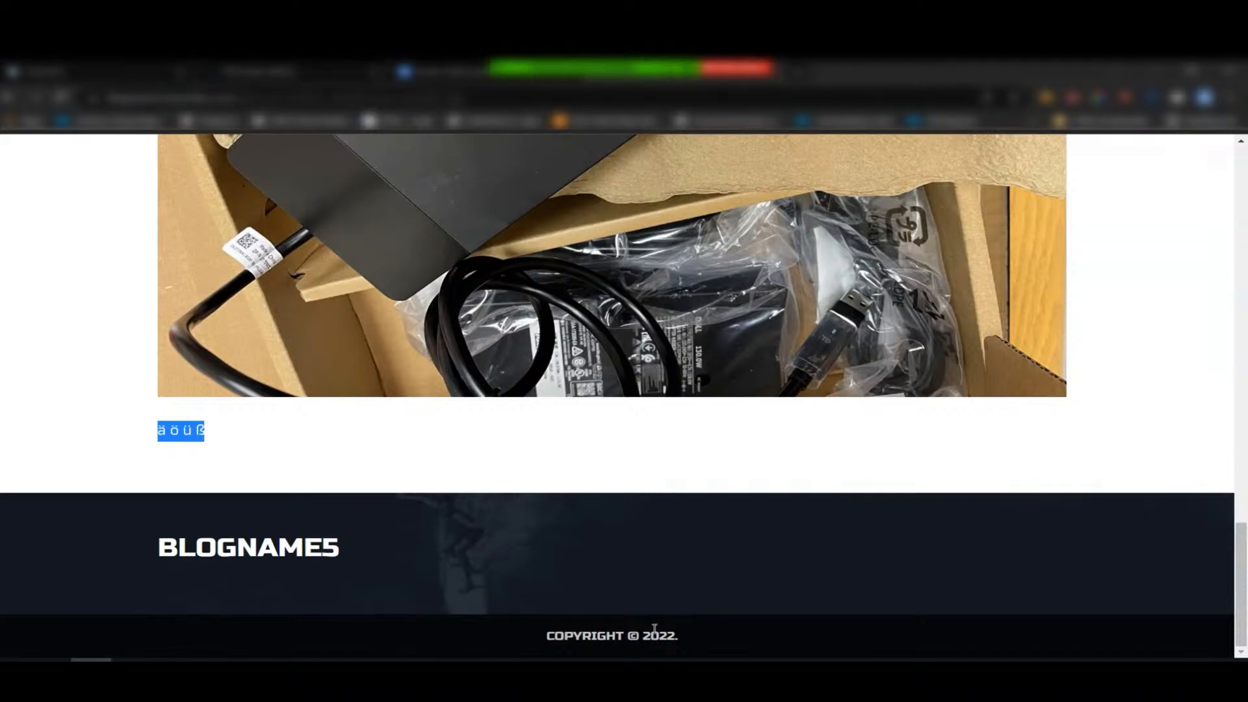
{"action": "left_click", "coordinate": [699, 662]}
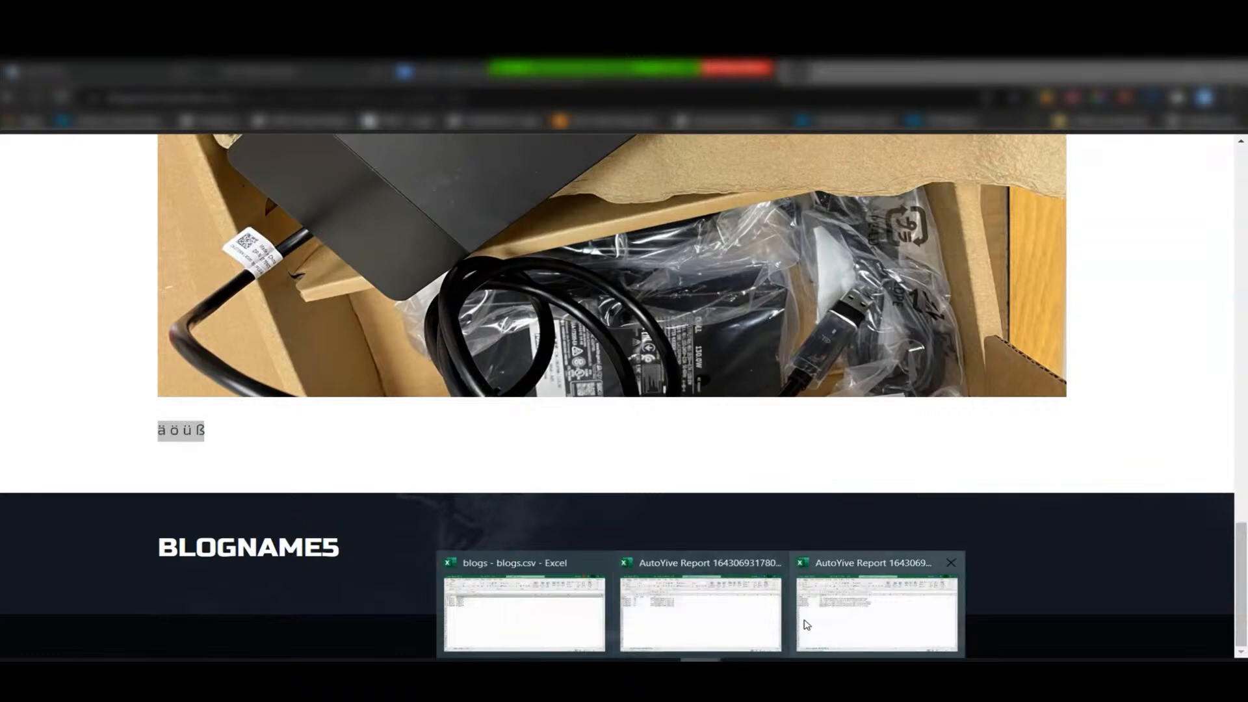
Copy the blogname4 post URL from cell D5 and load it in a new Chrome tab
{"action": "left_click", "coordinate": [836, 614]}
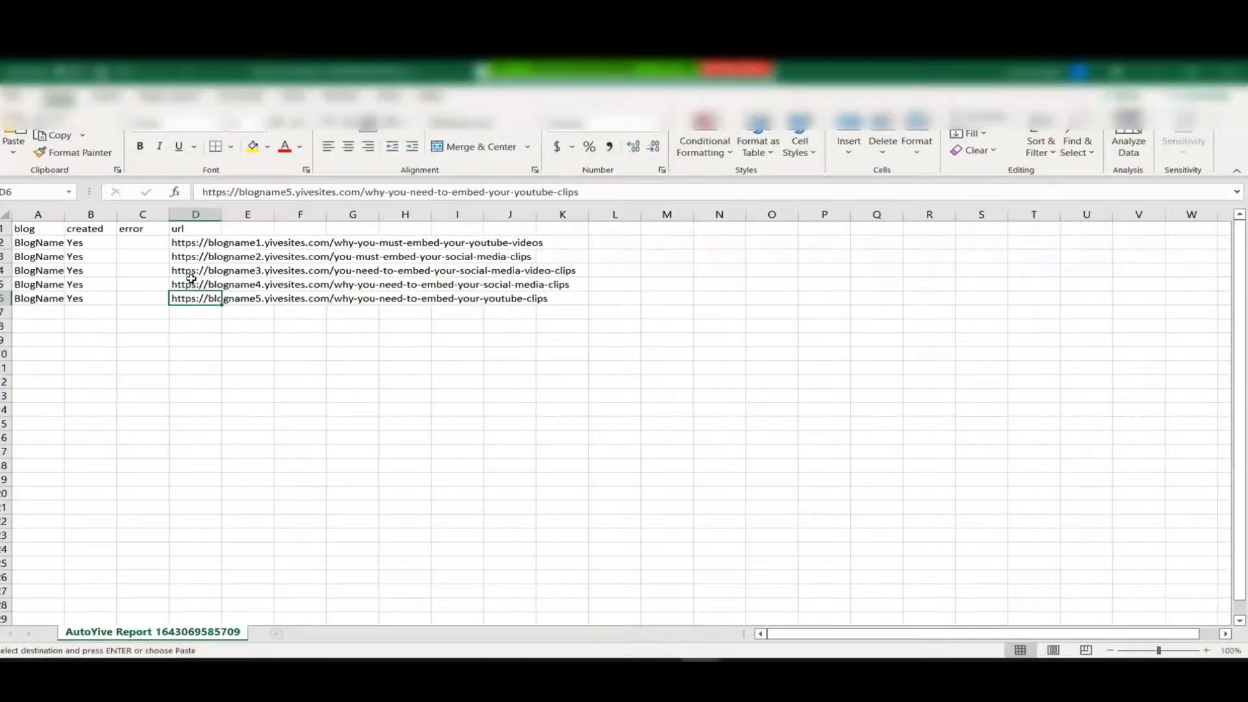
{"action": "left_click", "coordinate": [186, 285]}
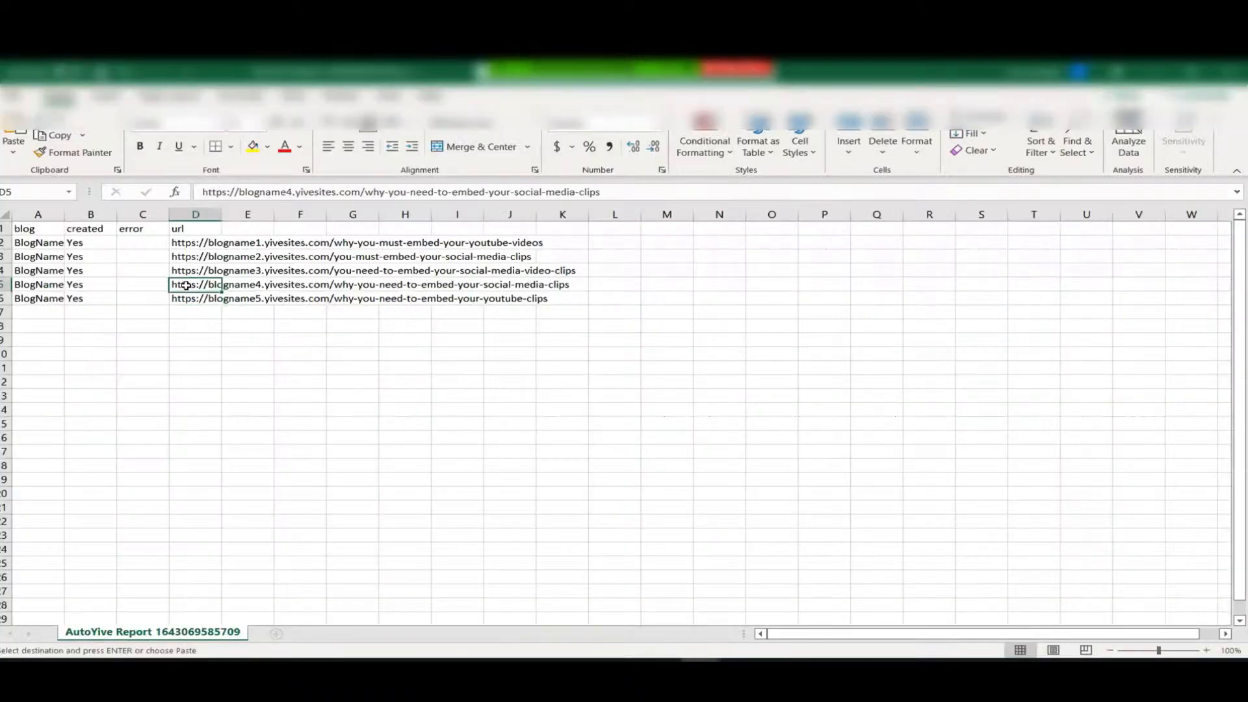
{"action": "key", "text": "ctrl+c"}
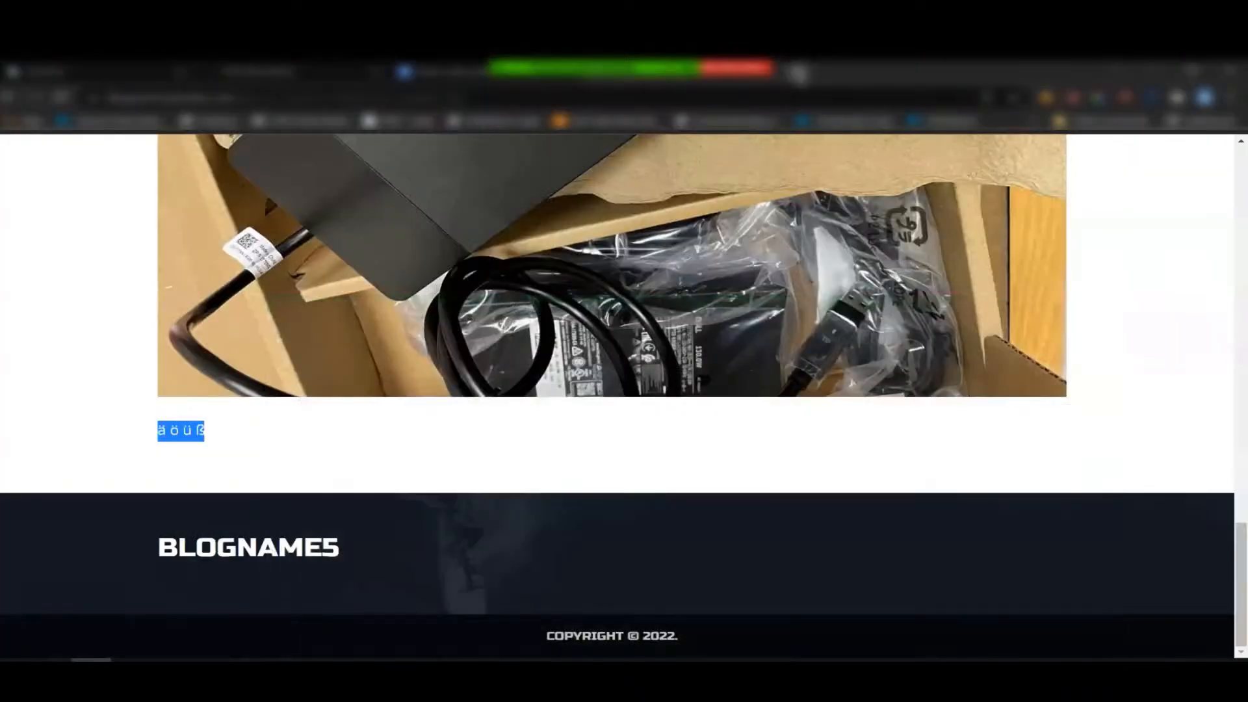
{"action": "key", "text": "ctrl+t"}
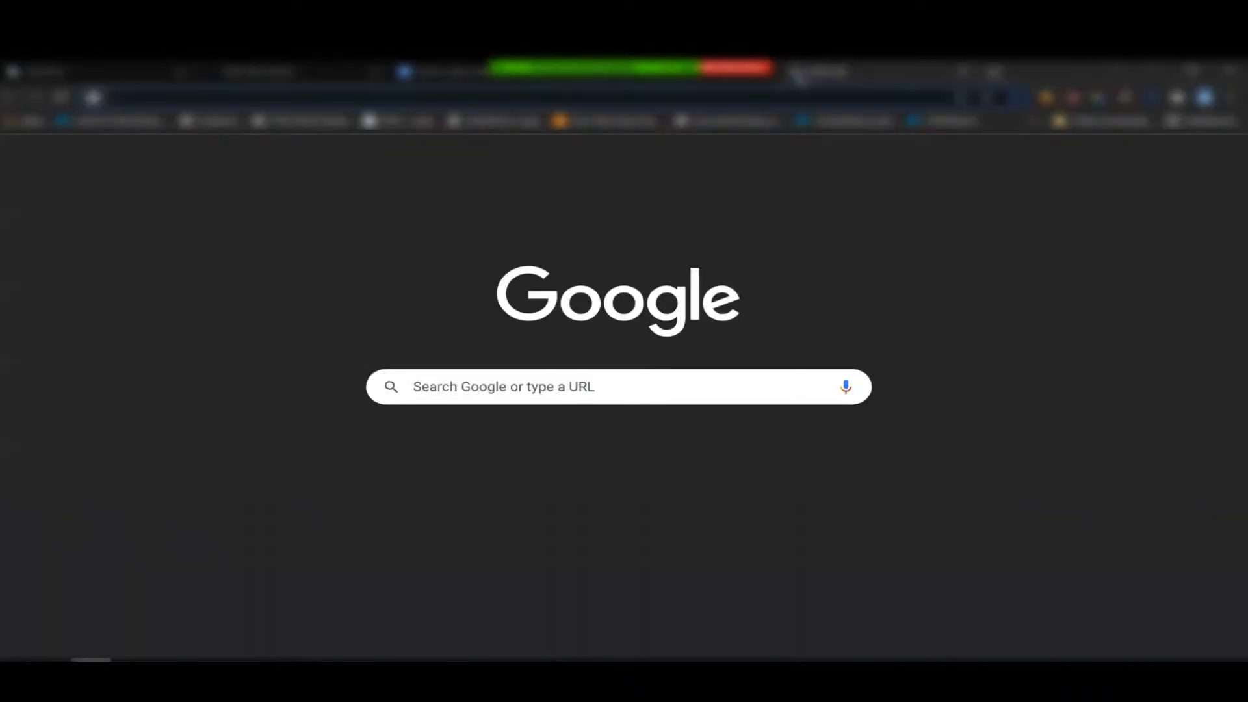
{"action": "key", "text": "ctrl+v"}
{"action": "key", "text": "Return"}
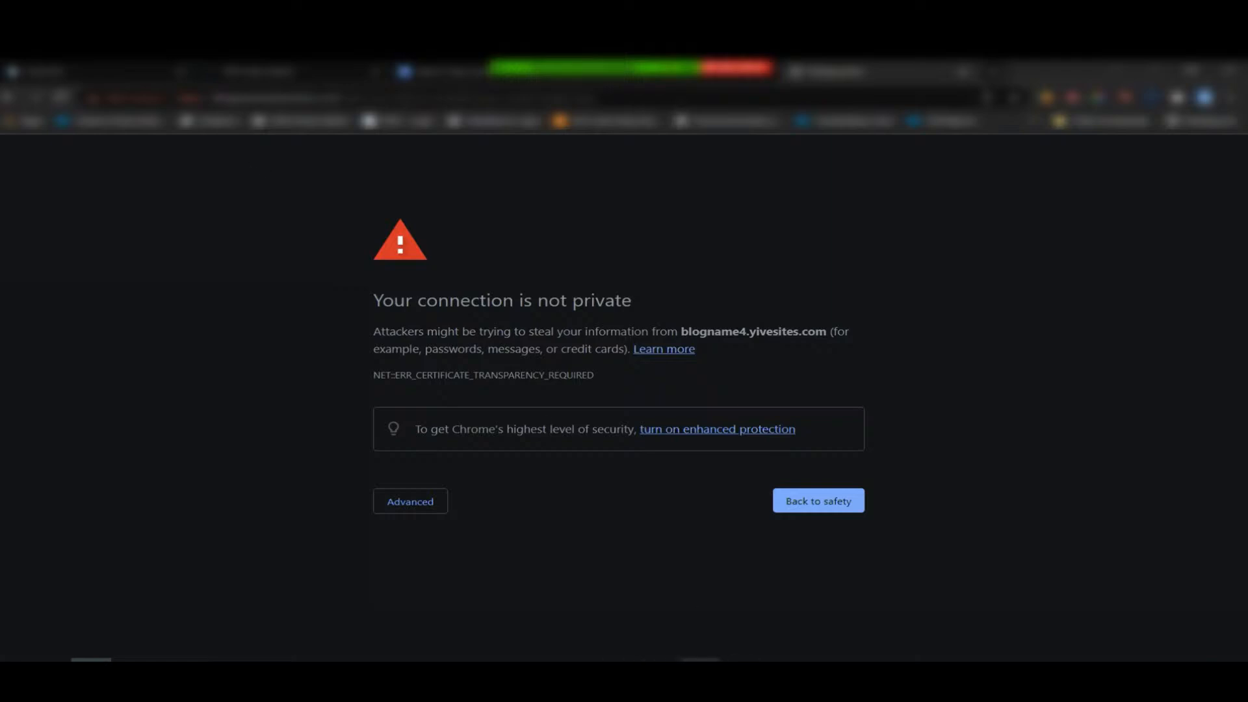
Copy the blogname3 post URL from cell D4 of the AutoYive report, then minimize Excel
{"action": "left_click", "coordinate": [700, 659]}
{"action": "left_click", "coordinate": [848, 598]}
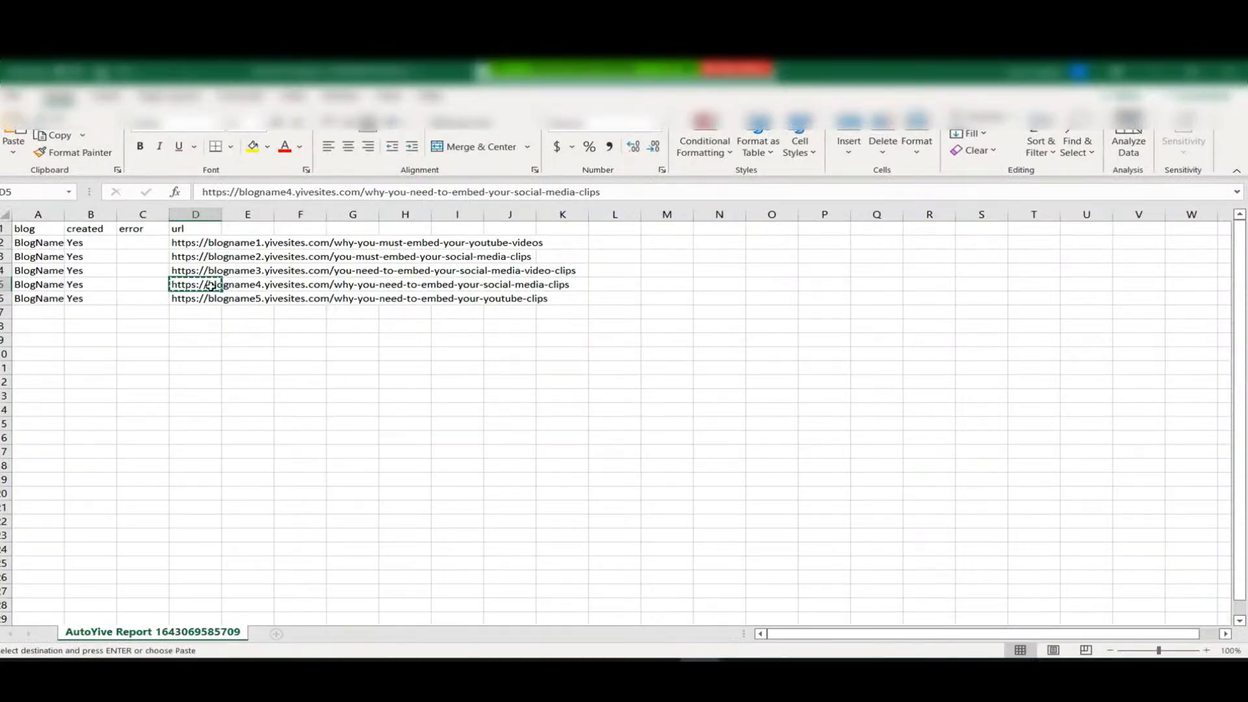
{"action": "left_click", "coordinate": [181, 272]}
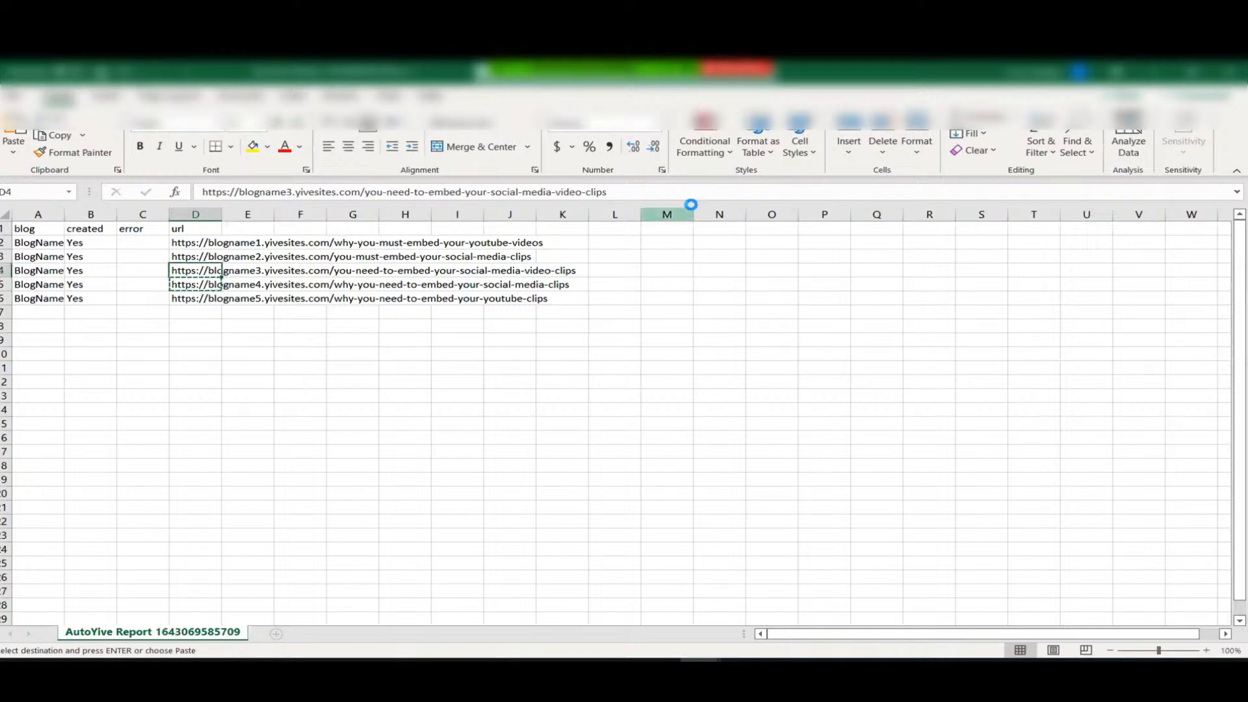
{"action": "key", "text": "ctrl+c"}
{"action": "left_click", "coordinate": [1148, 73]}
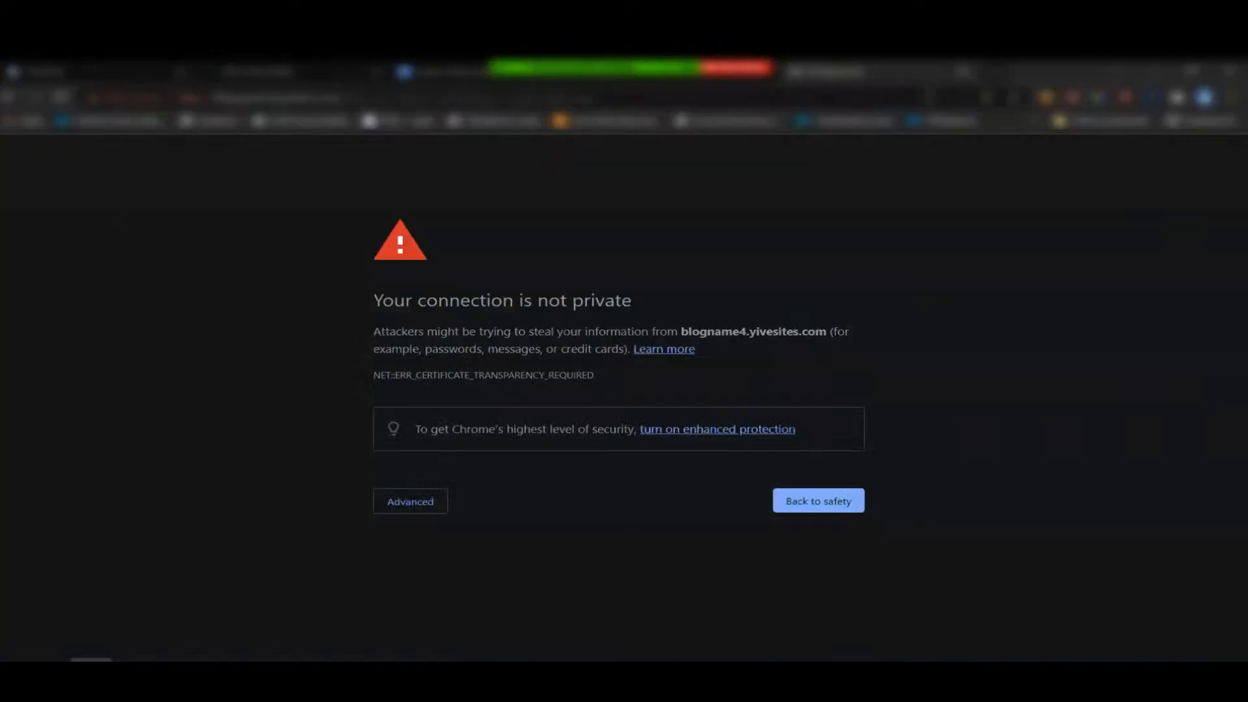
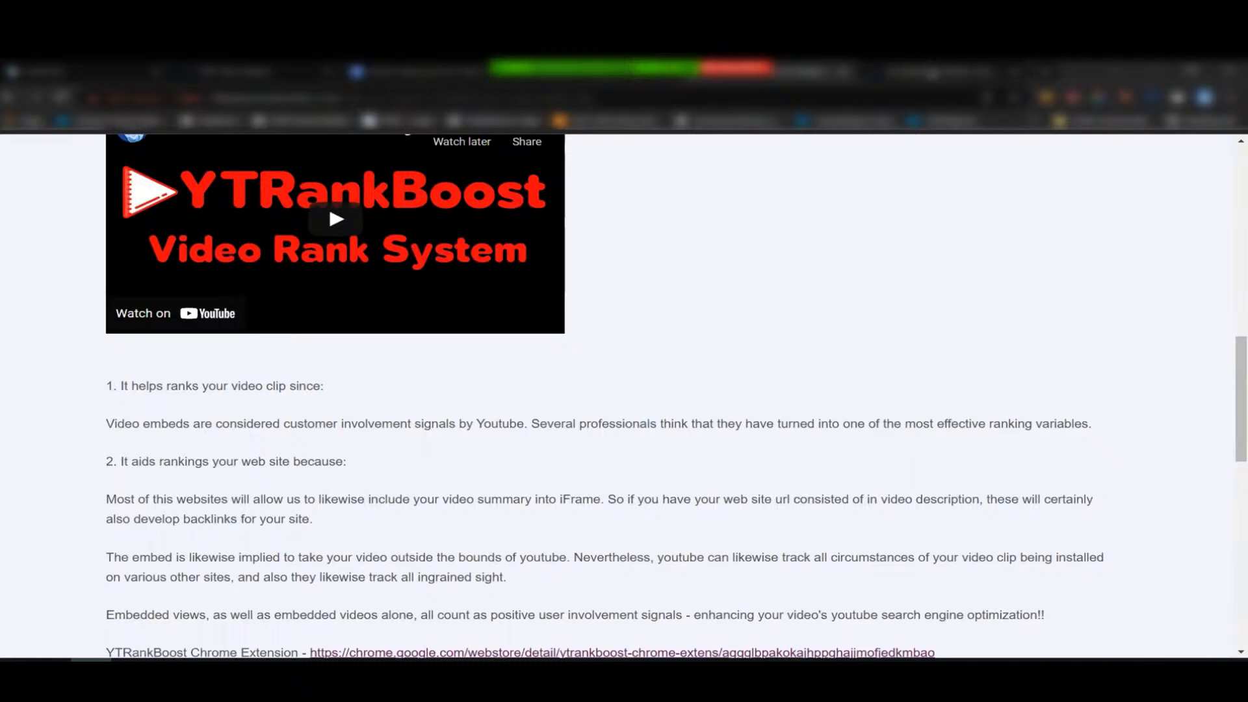
Glance at the published embed-video article and the 'demo video post for testing' doc, then return to the YiveSites blogs list
{"action": "left_click", "coordinate": [930, 70]}
{"action": "scroll", "coordinate": [616, 274], "scroll_direction": "down", "scroll_amount": 2}
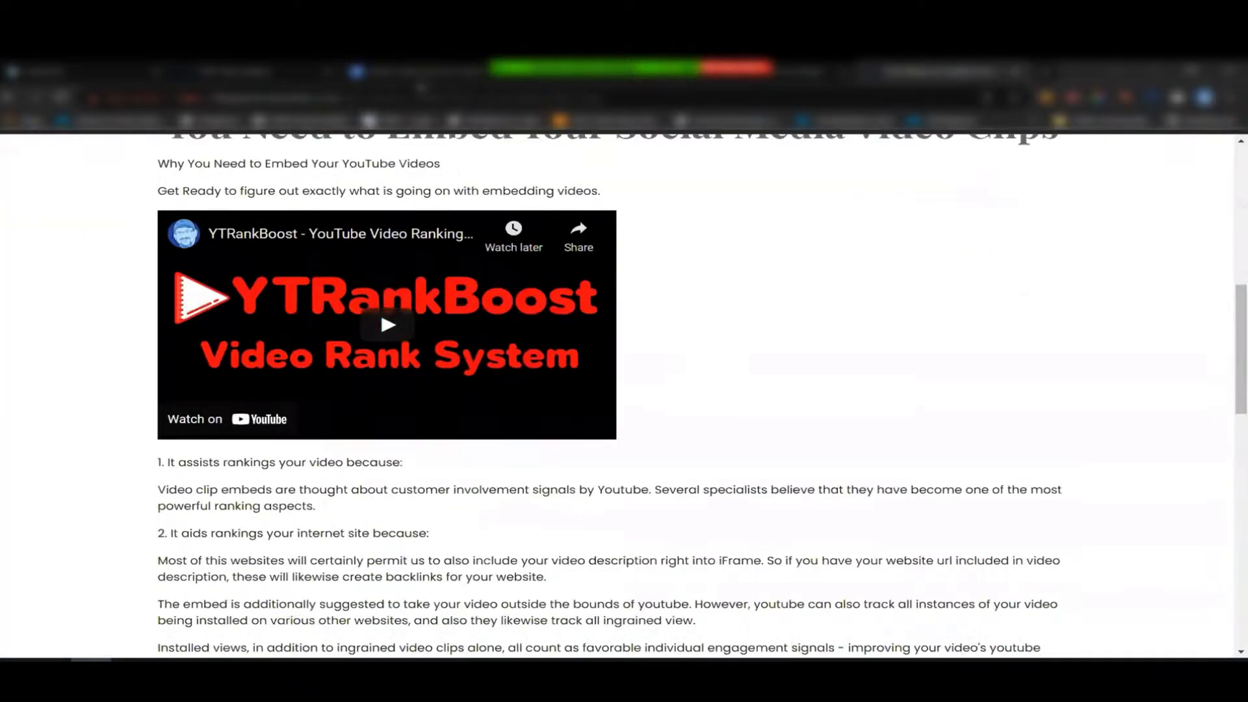
{"action": "left_click", "coordinate": [416, 70]}
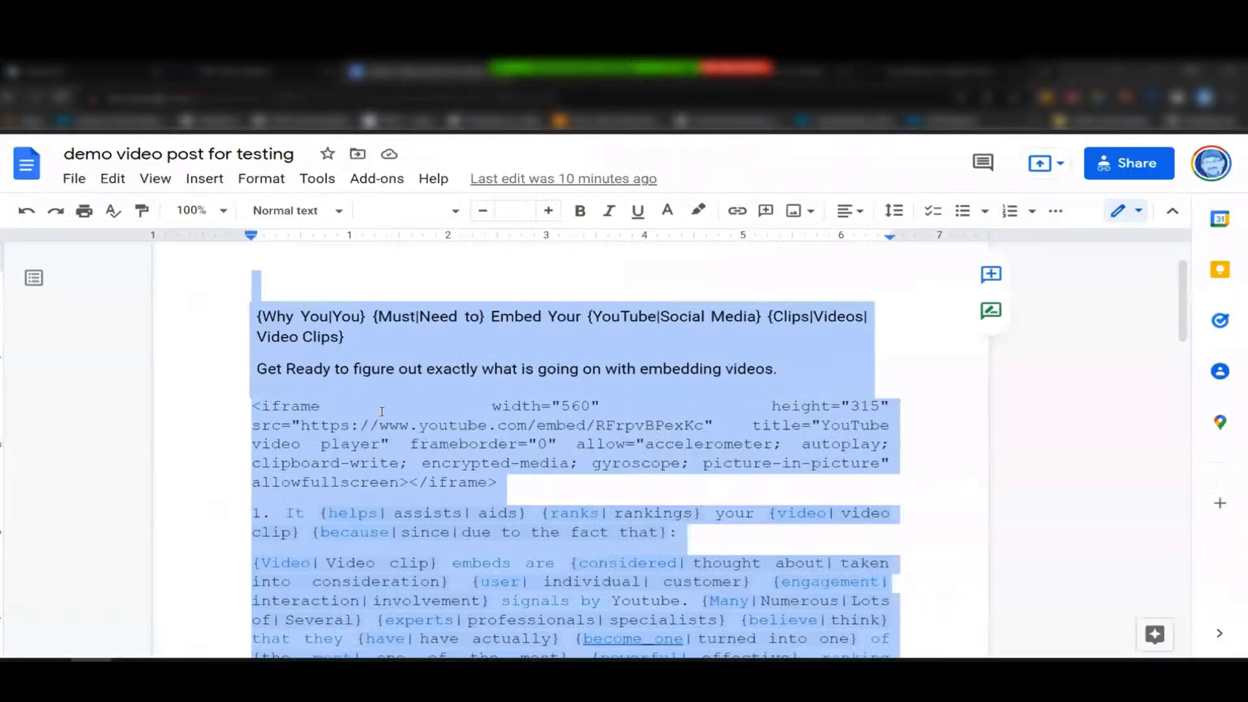
{"action": "left_click", "coordinate": [421, 351]}
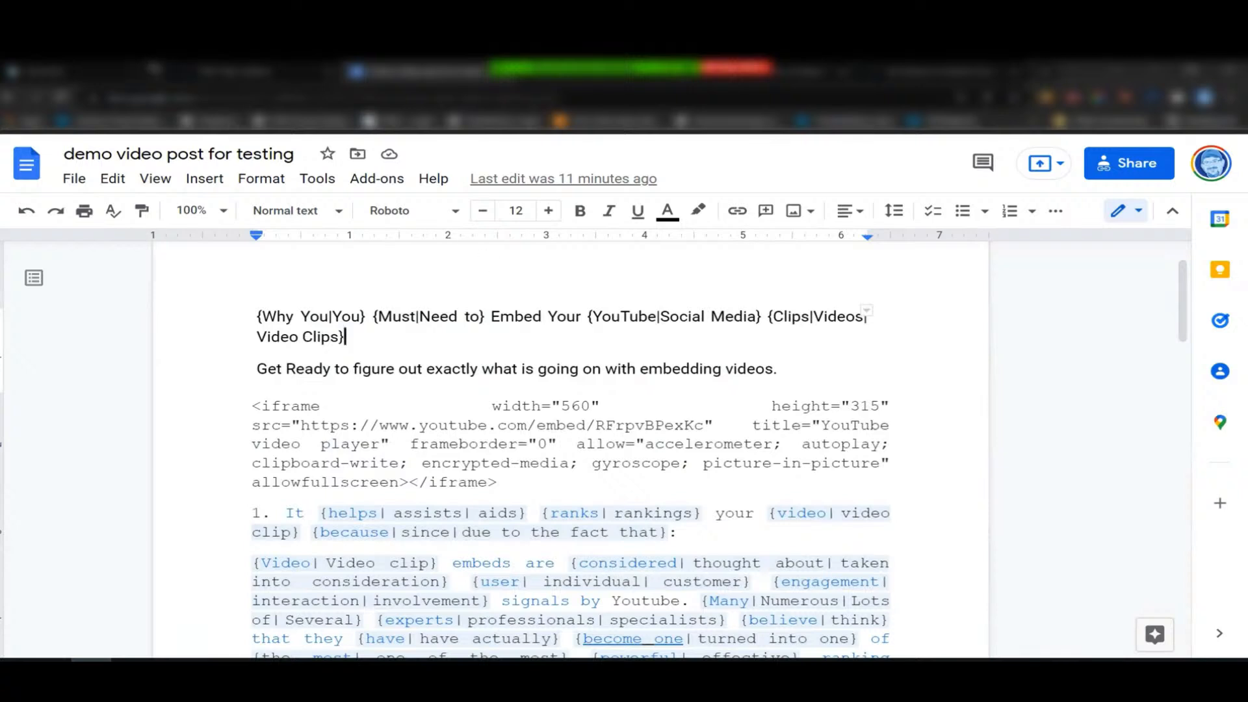
{"action": "left_click", "coordinate": [228, 73]}
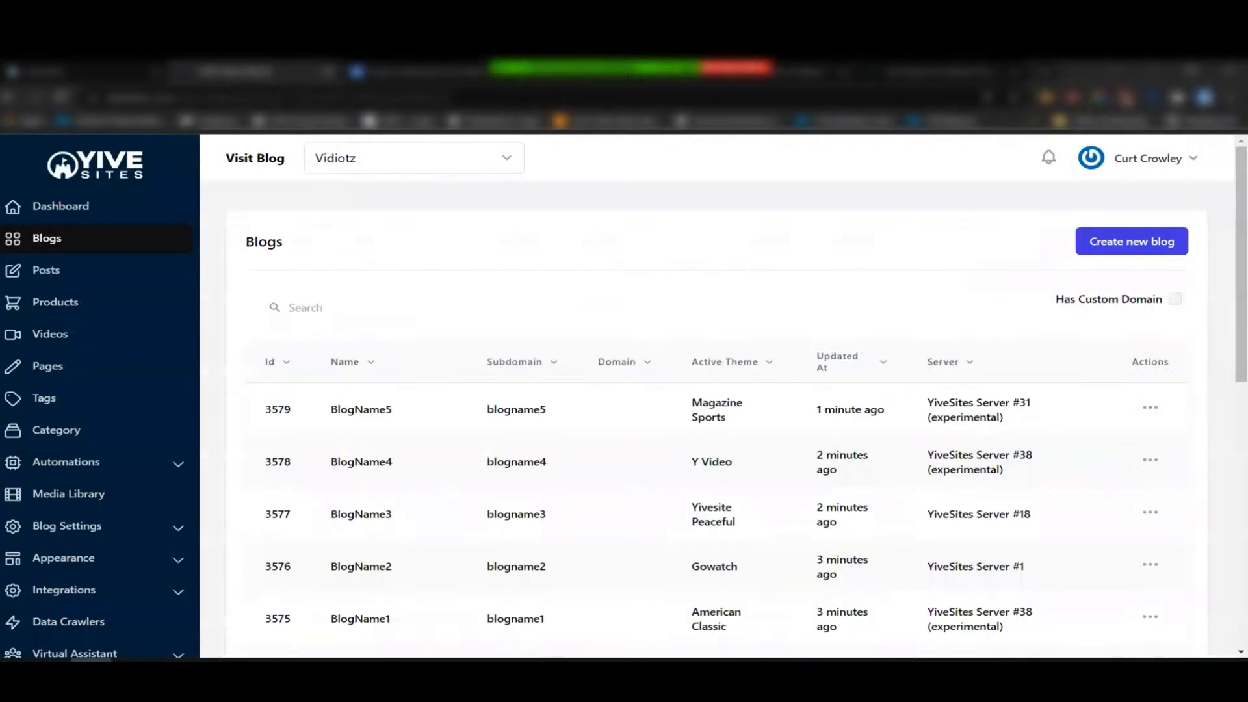
Confirm all five blog submissions completed, then view BlogName5's Posts and empty Videos lists
{"action": "left_click", "coordinate": [1126, 99]}
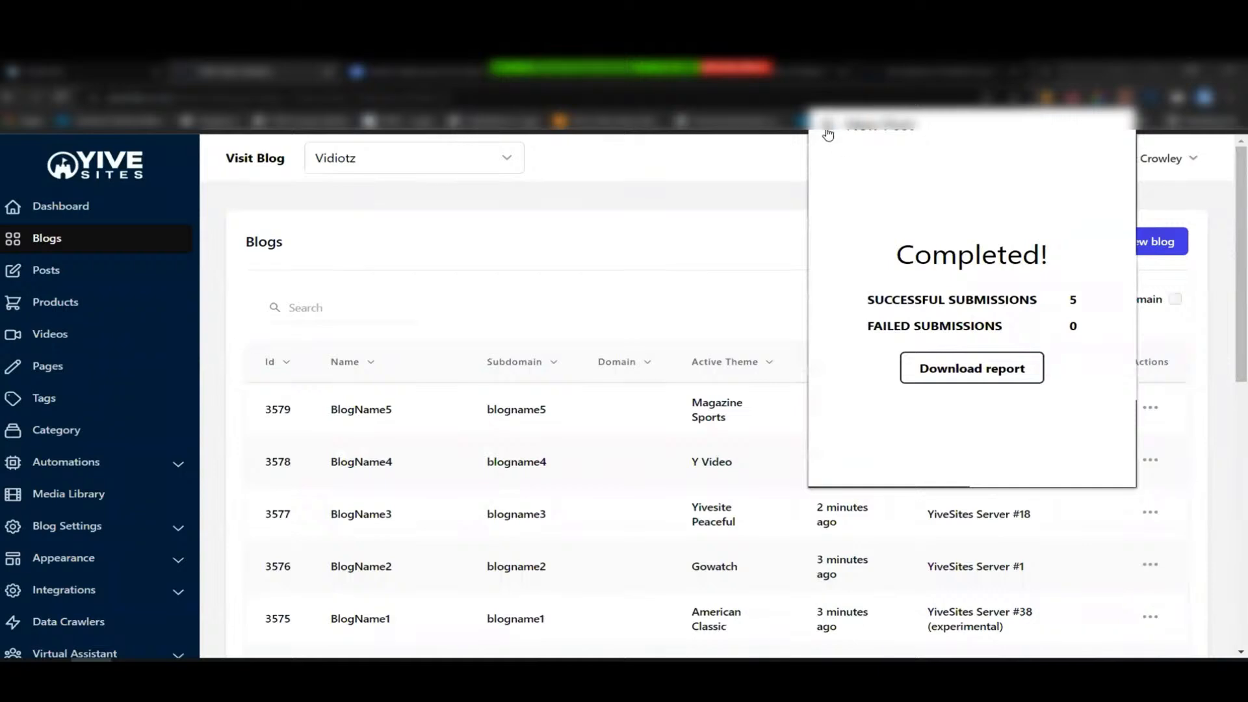
{"action": "left_click", "coordinate": [824, 128]}
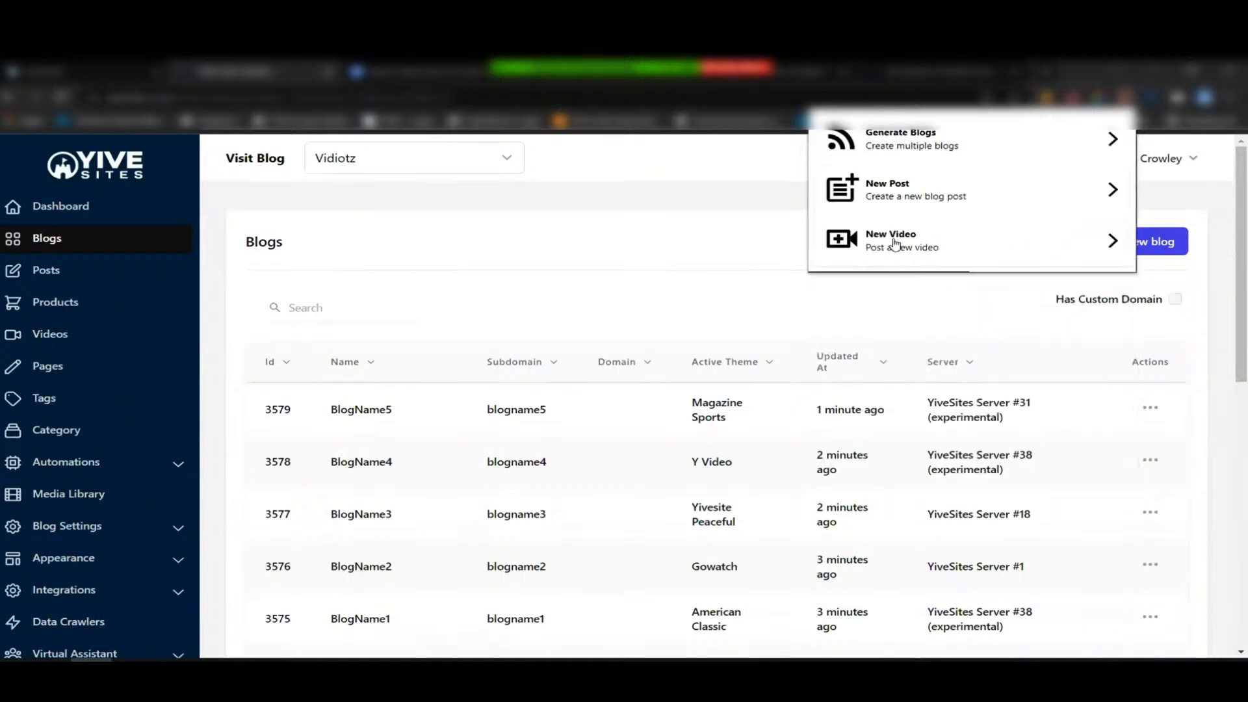
{"action": "left_click", "coordinate": [76, 277]}
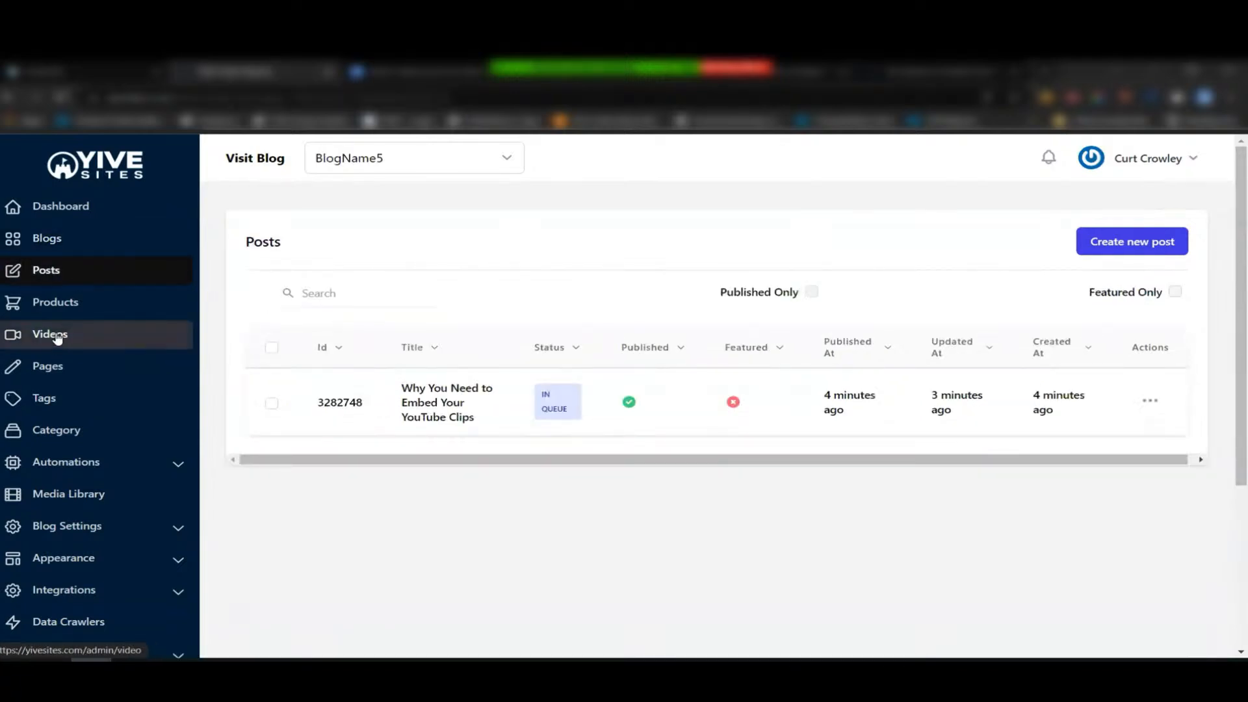
{"action": "left_click", "coordinate": [57, 335]}
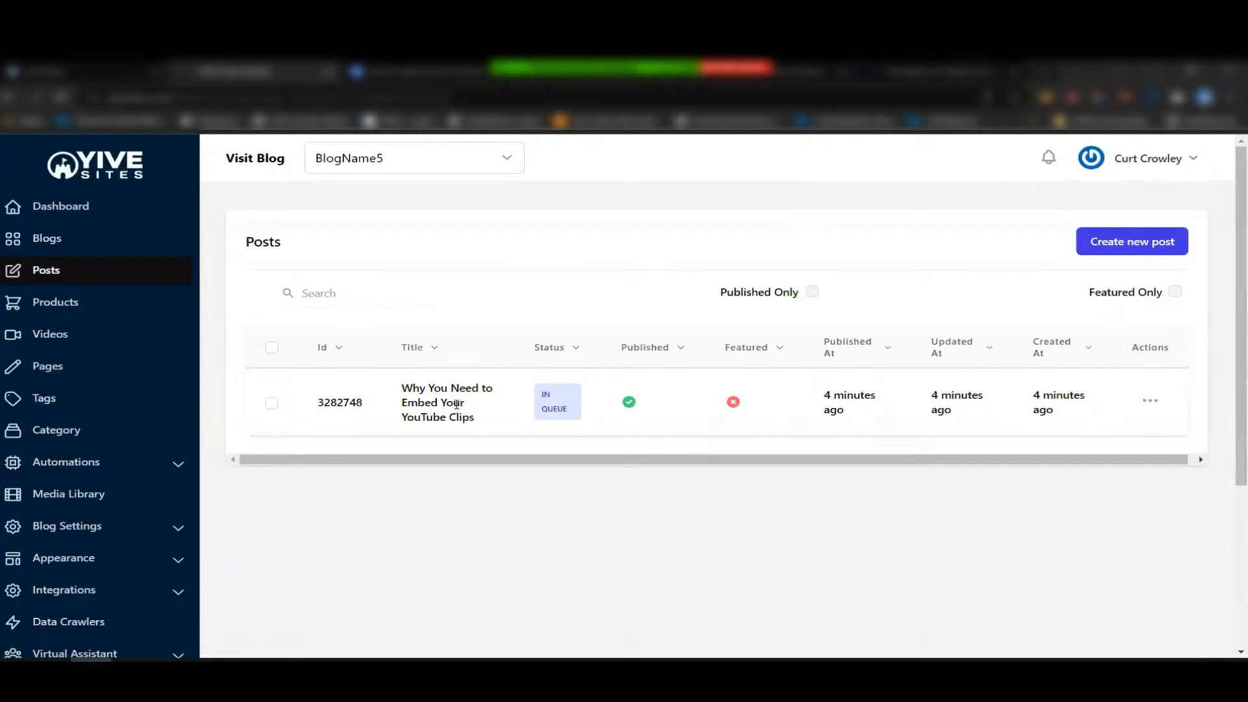
{"action": "left_click", "coordinate": [60, 343]}
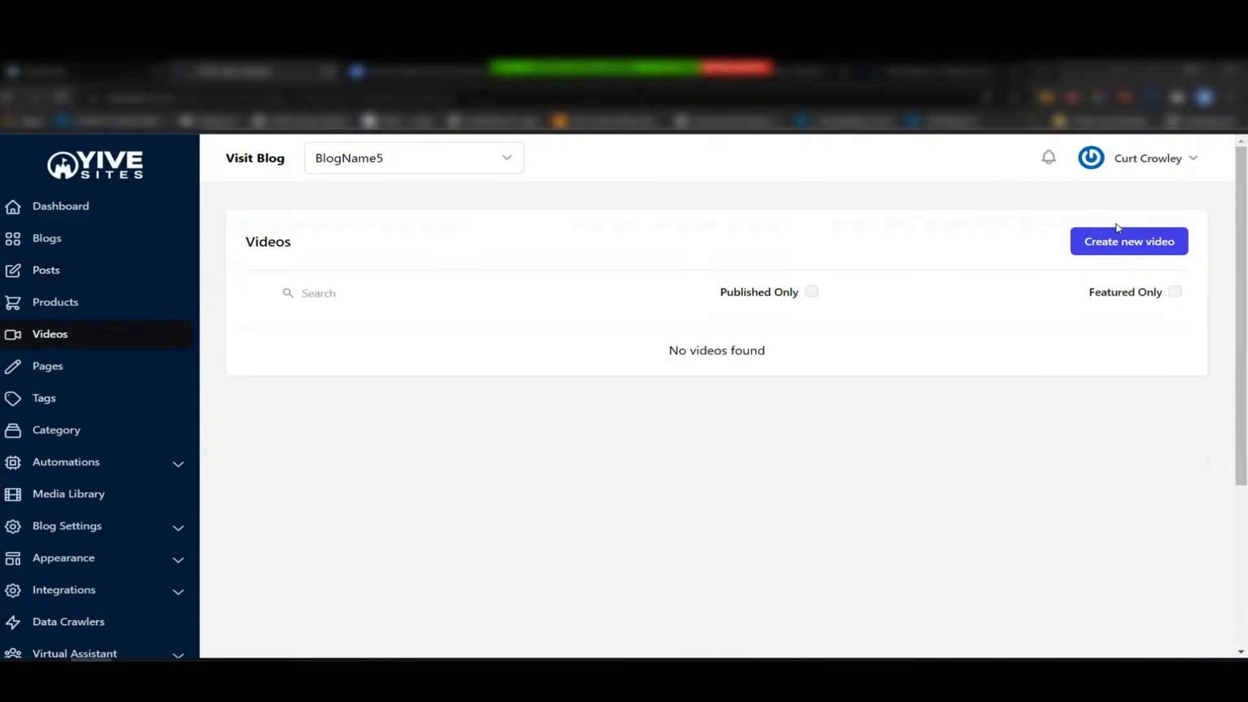
Create a new video post for BlogName5, highlight the Youtube Video URL label, and show the extension menu
{"action": "left_click", "coordinate": [1116, 246]}
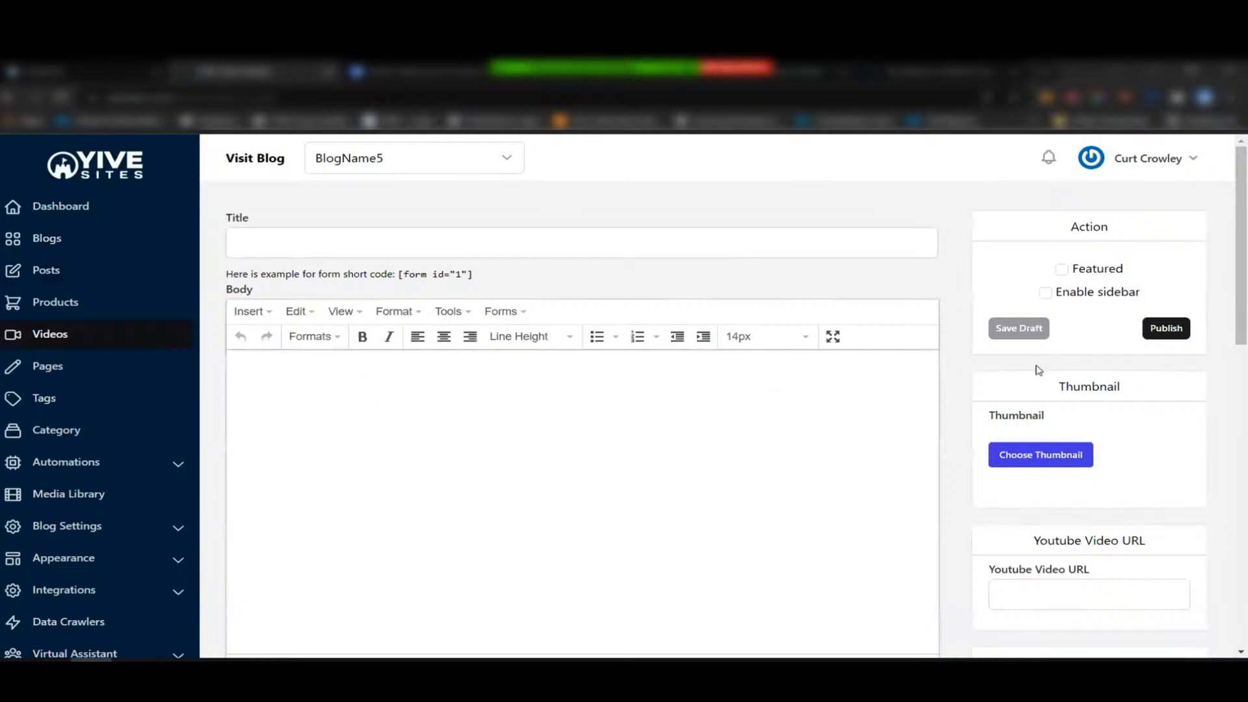
{"action": "scroll", "coordinate": [1020, 469], "scroll_direction": "down", "scroll_amount": 2}
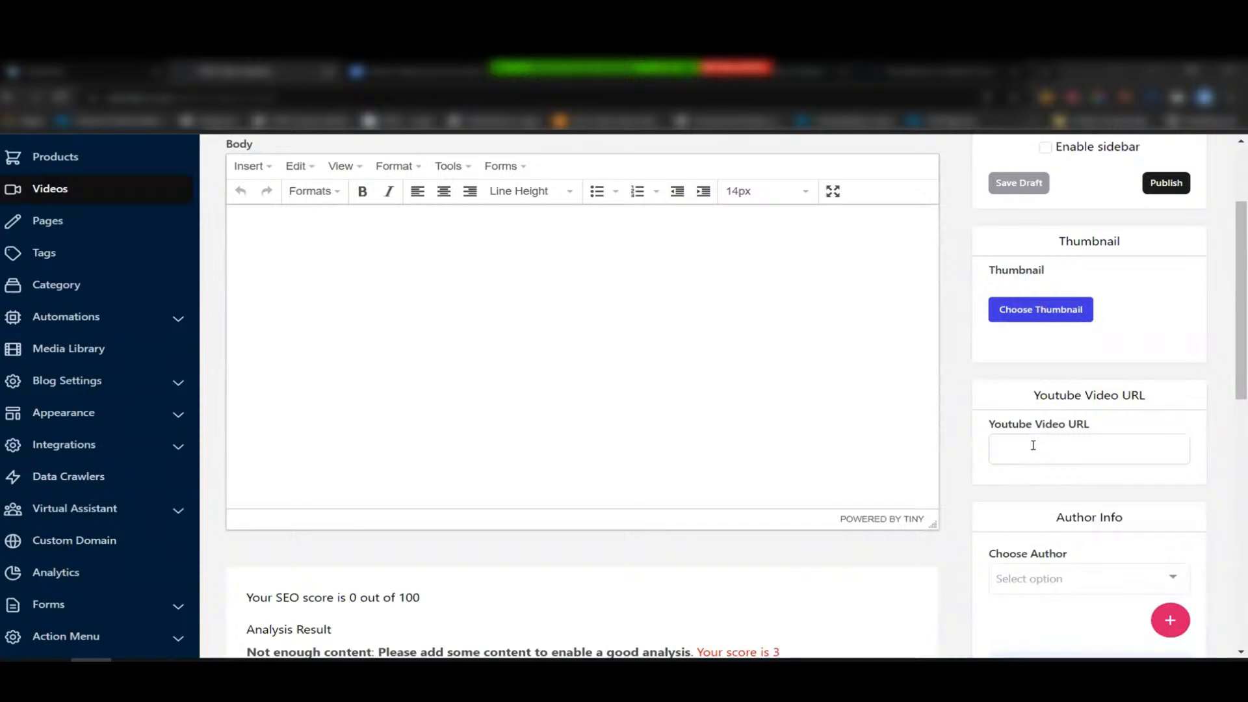
{"action": "left_click_drag", "start_coordinate": [987, 424], "coordinate": [1112, 425]}
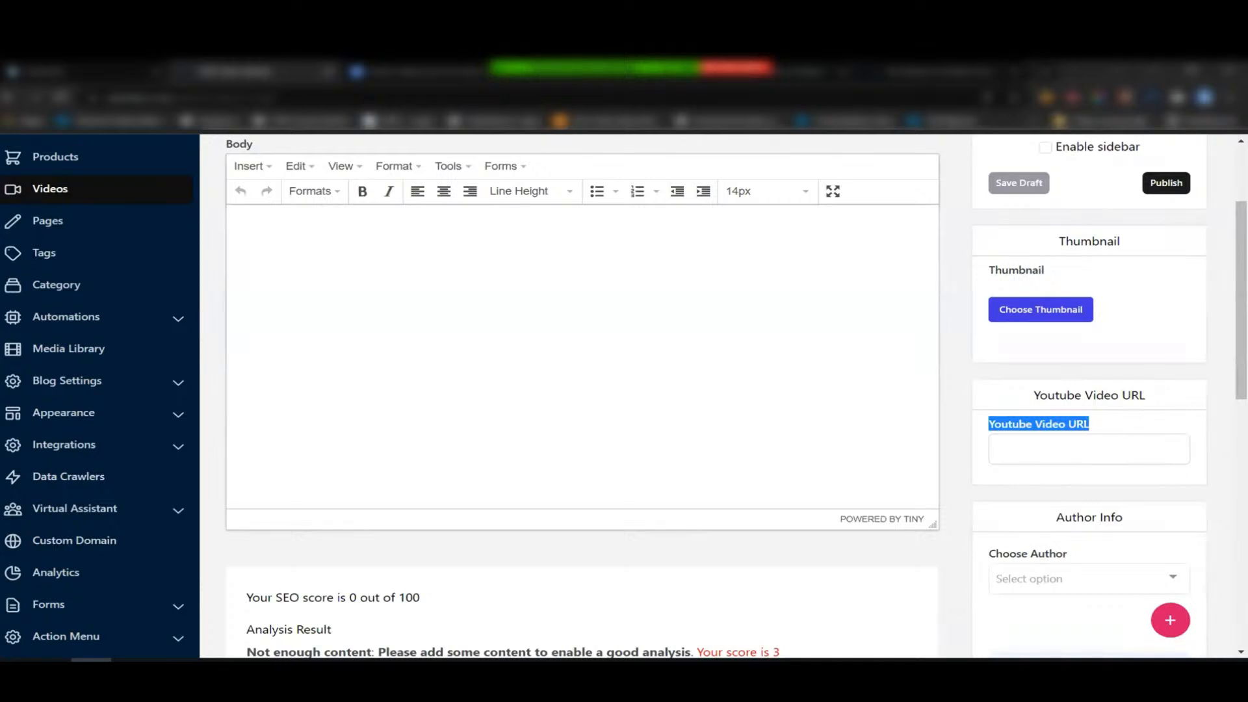
{"action": "left_click", "coordinate": [1126, 99]}
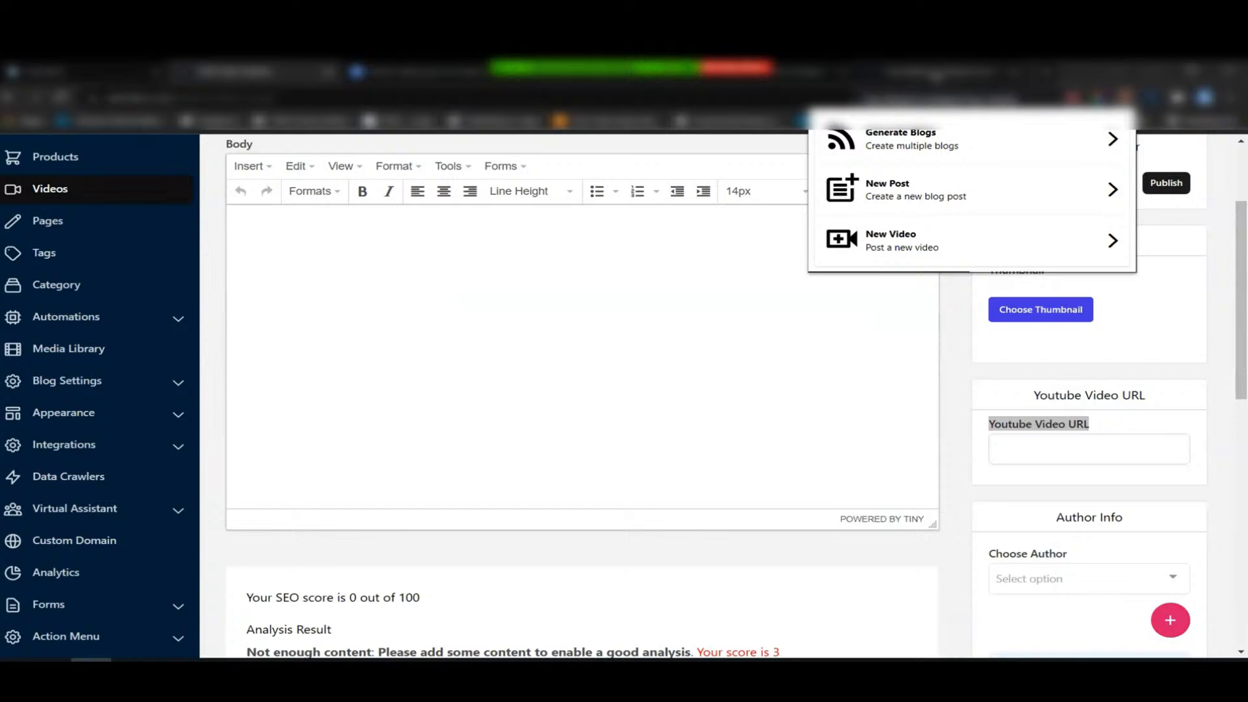
{"action": "left_click", "coordinate": [936, 77]}
{"action": "scroll", "coordinate": [816, 287], "scroll_direction": "up", "scroll_amount": 1}
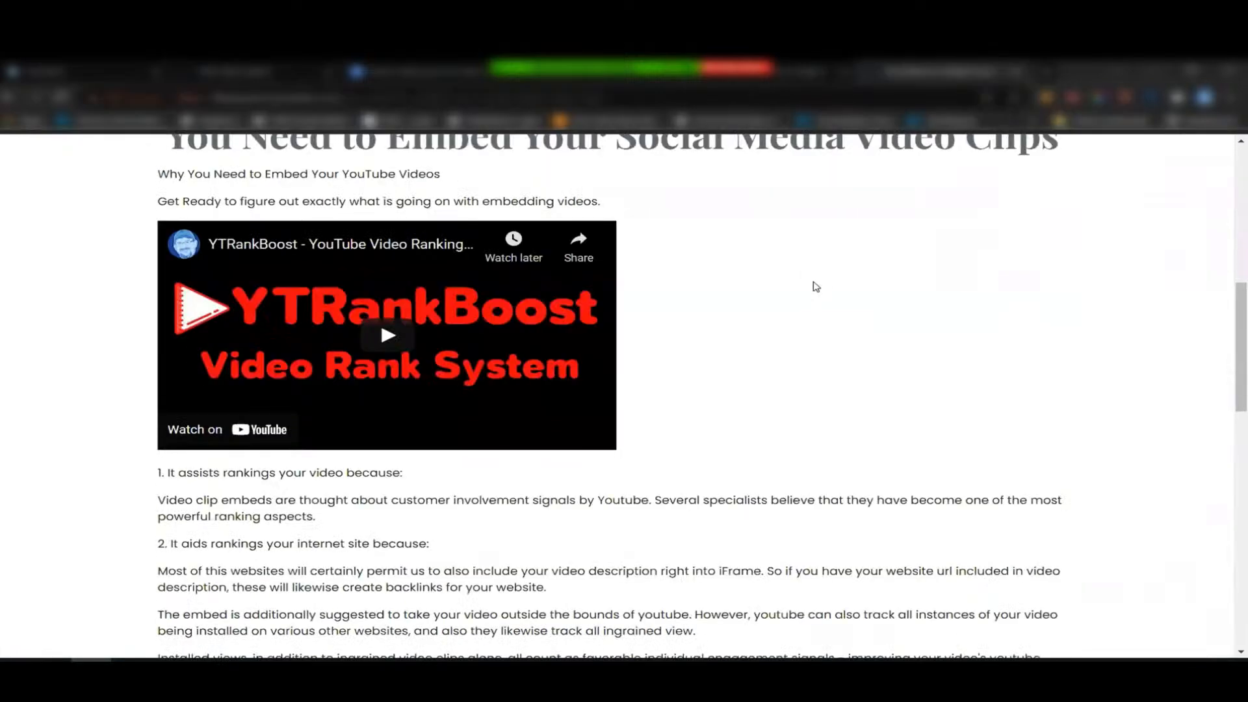
{"action": "scroll", "coordinate": [816, 287], "scroll_direction": "up", "scroll_amount": 8}
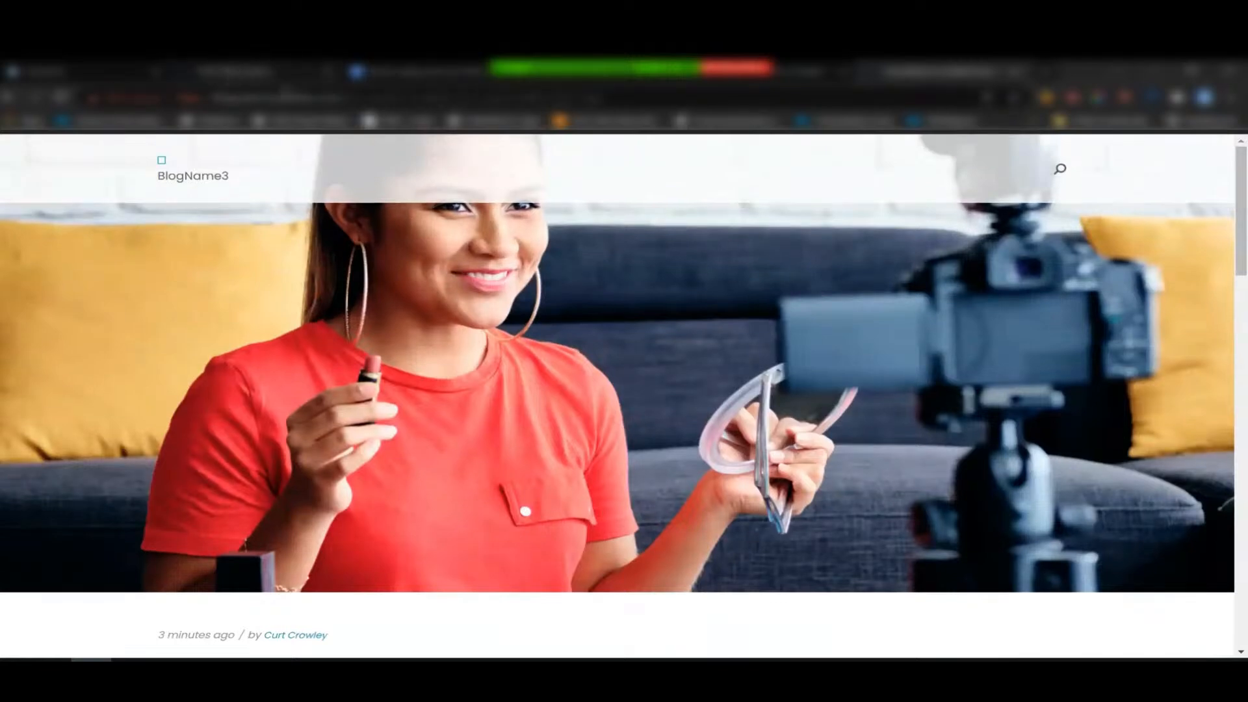
{"action": "left_click", "coordinate": [281, 75]}
{"action": "scroll", "coordinate": [928, 235], "scroll_direction": "up", "scroll_amount": 3}
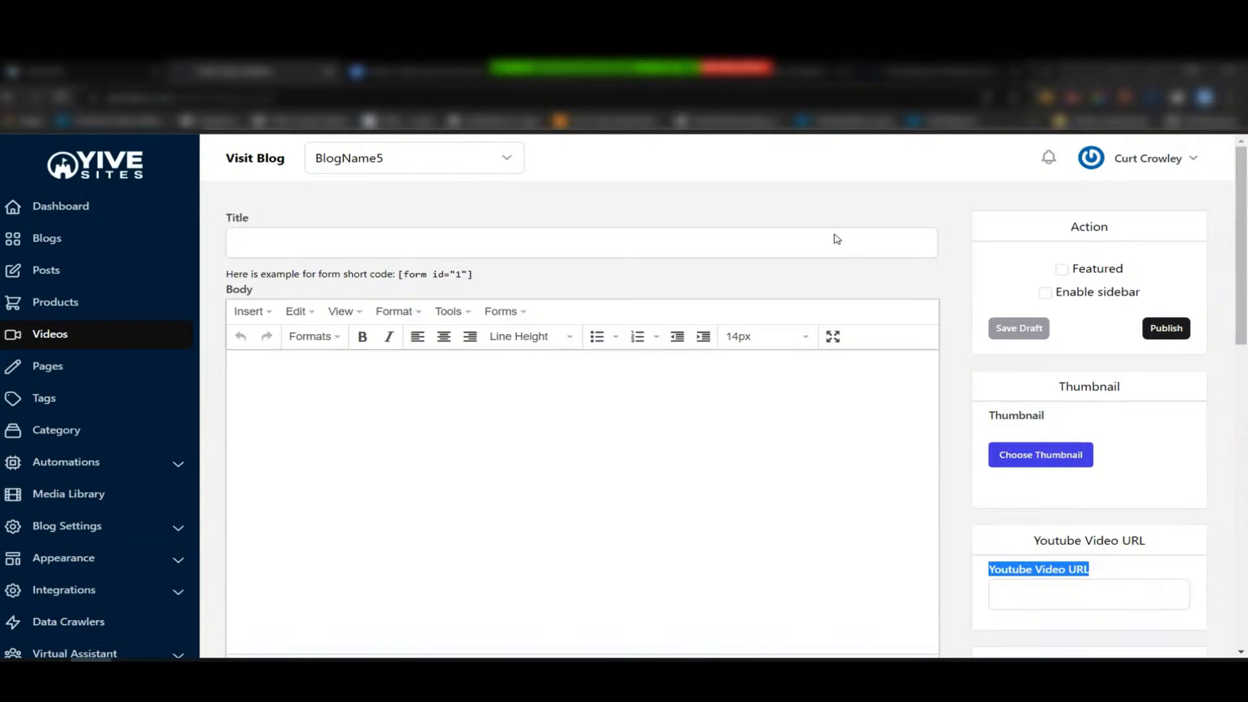
Start a new blog post for BlogName5 from its Posts list
{"action": "left_click", "coordinate": [63, 275]}
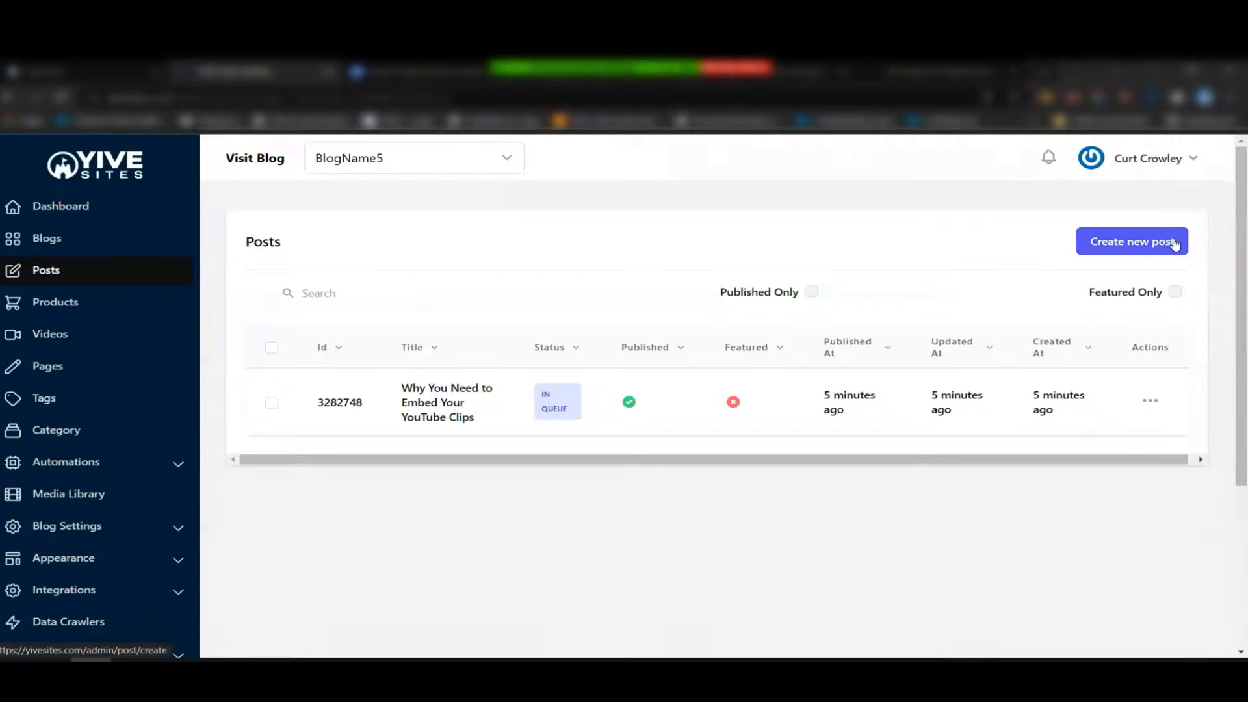
{"action": "left_click", "coordinate": [1139, 243]}
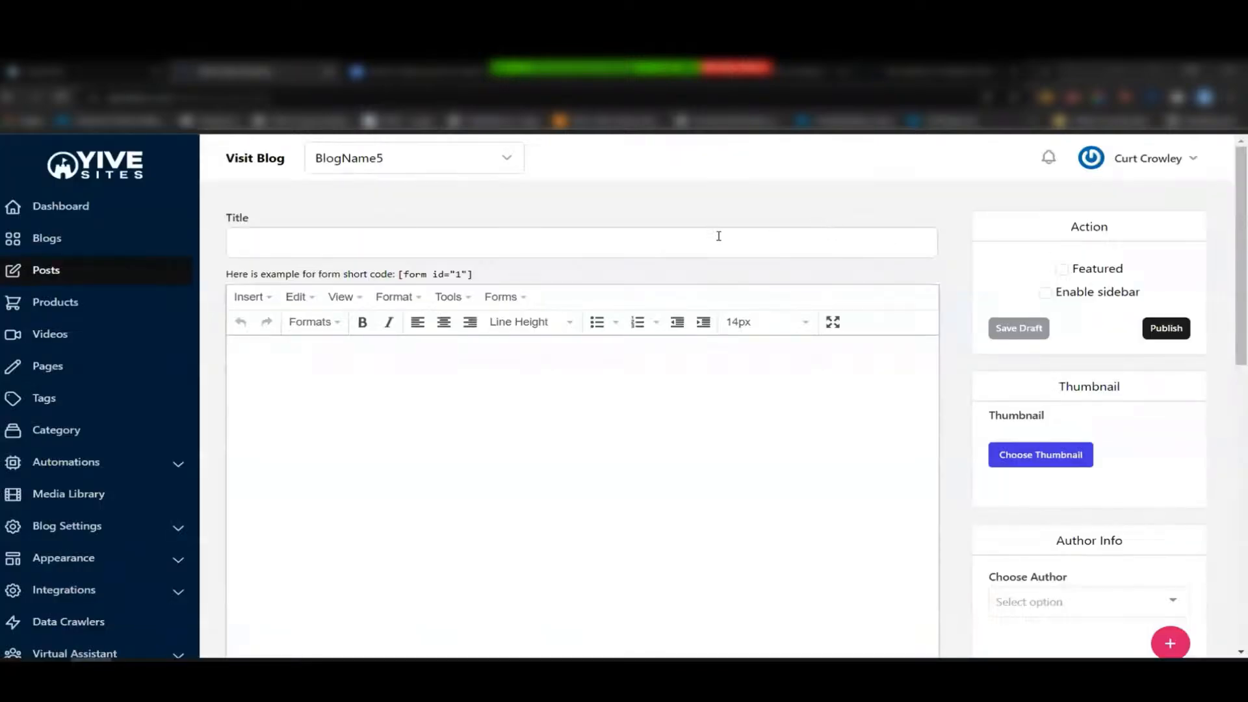
{"action": "scroll", "coordinate": [715, 234], "scroll_direction": "down", "scroll_amount": 2}
{"action": "scroll", "coordinate": [616, 286], "scroll_direction": "down", "scroll_amount": 2}
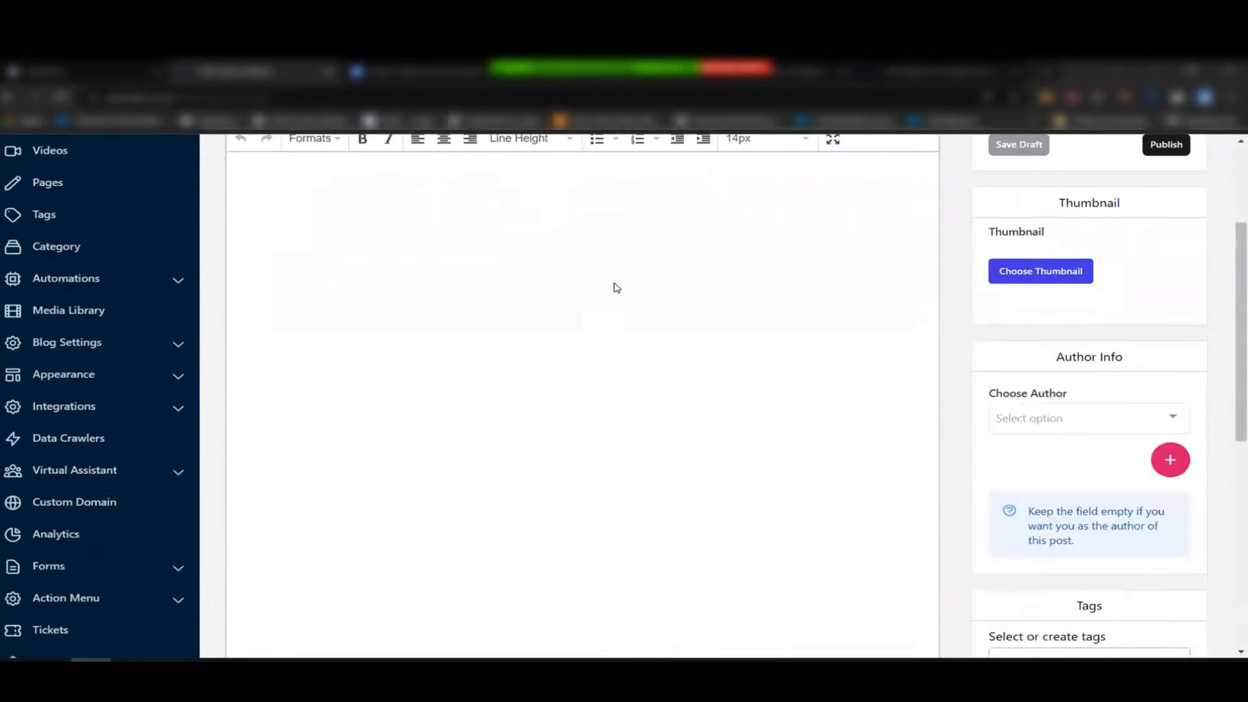
{"action": "scroll", "coordinate": [916, 390], "scroll_direction": "down", "scroll_amount": 1}
{"action": "scroll", "coordinate": [915, 406], "scroll_direction": "down", "scroll_amount": 2}
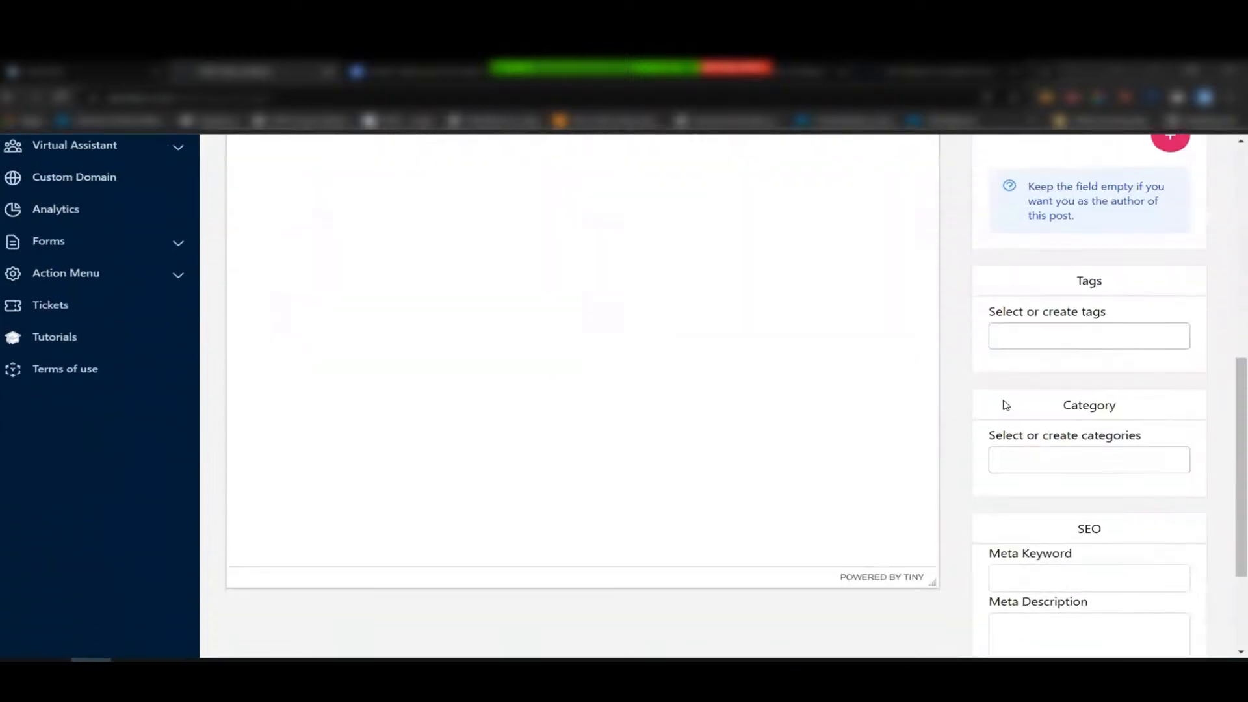
Check the post's Tags and Category options, then go to the Media Library
{"action": "left_click", "coordinate": [1029, 335]}
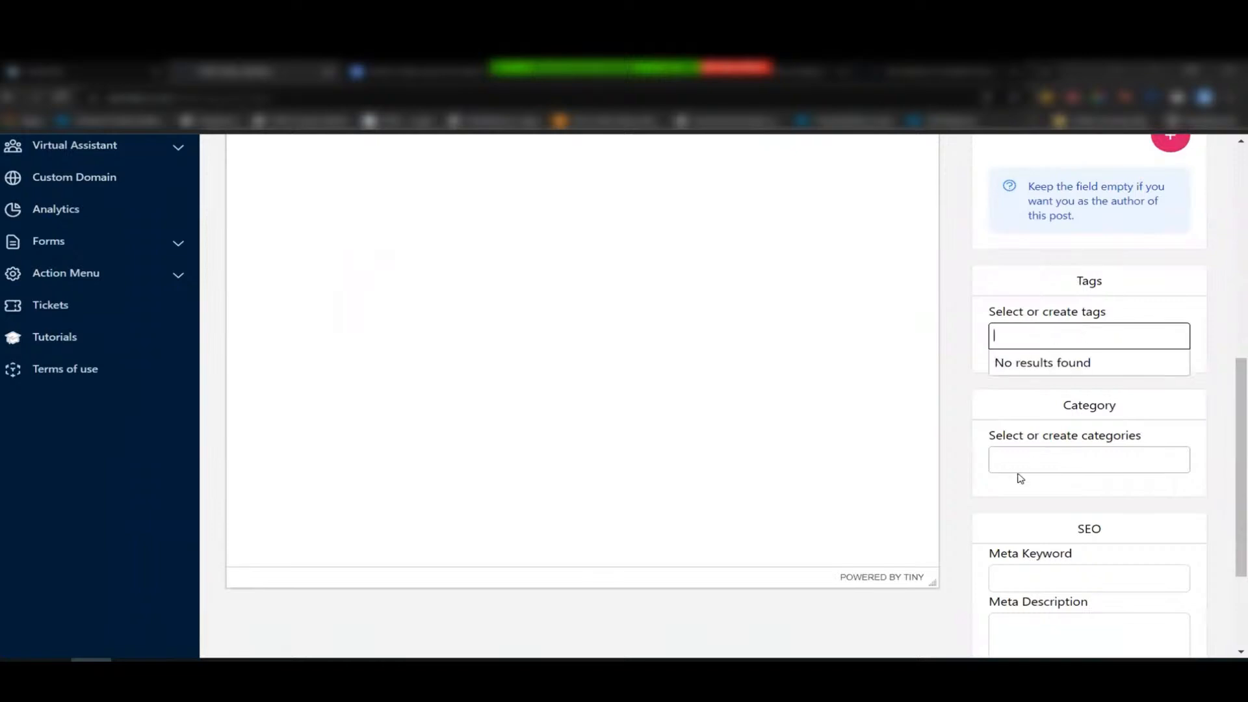
{"action": "left_click", "coordinate": [1020, 453]}
{"action": "scroll", "coordinate": [952, 399], "scroll_direction": "up", "scroll_amount": 7}
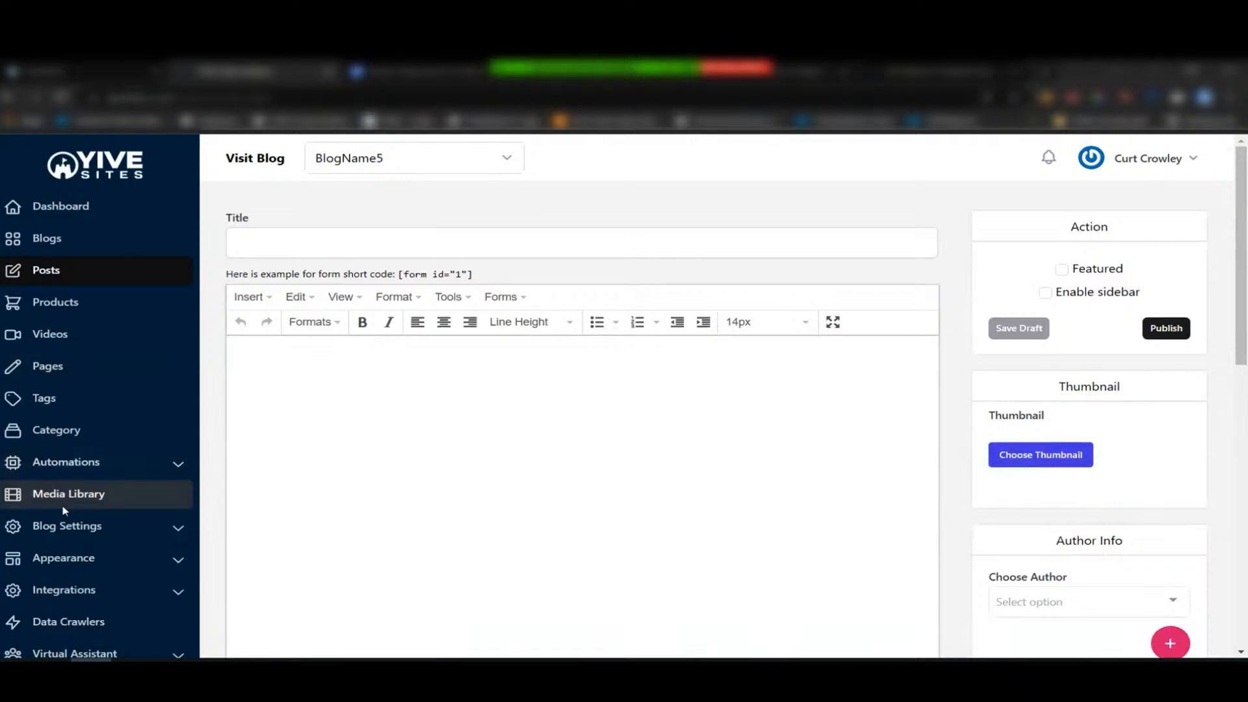
{"action": "scroll", "coordinate": [62, 498], "scroll_direction": "down", "scroll_amount": 8}
{"action": "scroll", "coordinate": [128, 426], "scroll_direction": "up", "scroll_amount": 6}
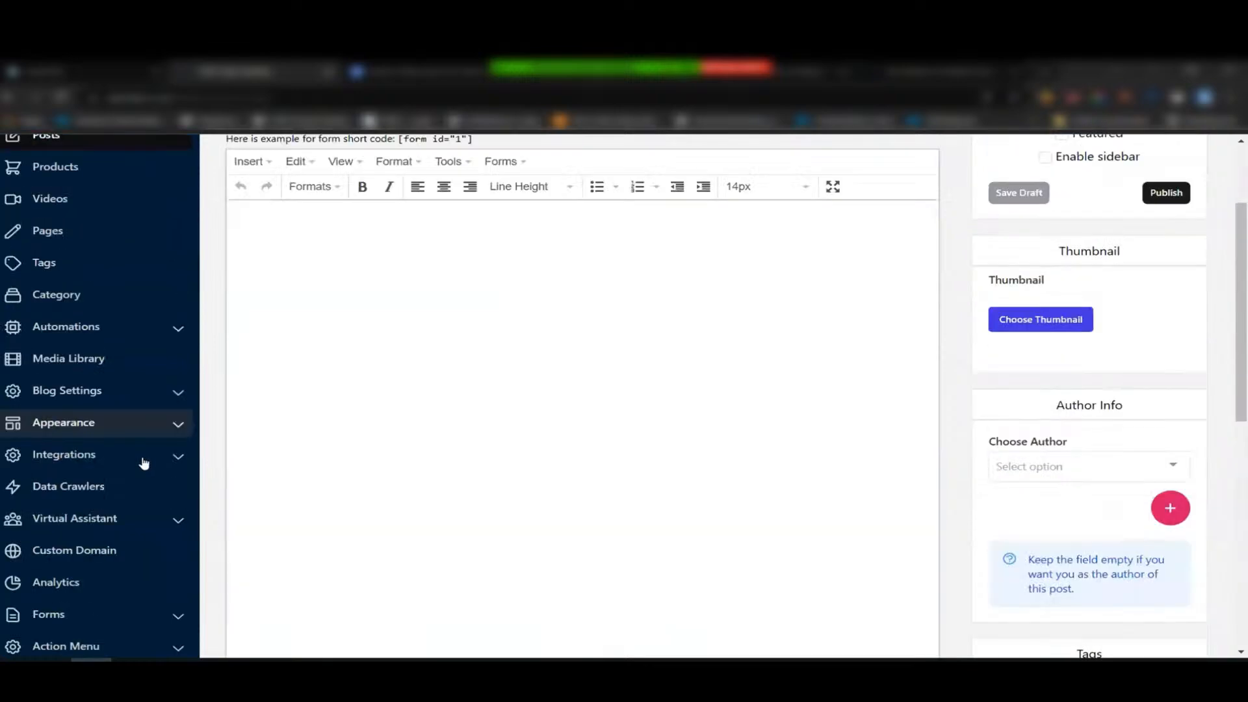
{"action": "left_click", "coordinate": [77, 361]}
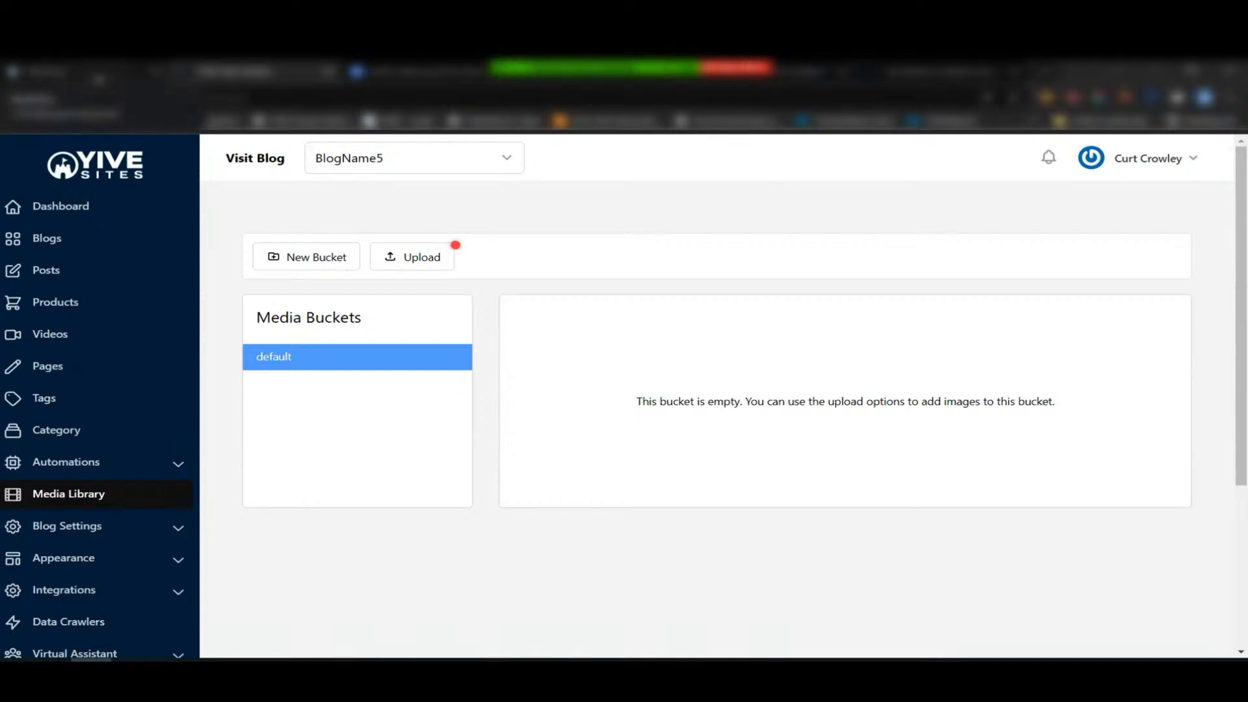
Switch to the AutoYIVE Gumroad page showing the $37 monthly and $379 yearly plans
{"action": "left_click", "coordinate": [96, 75]}
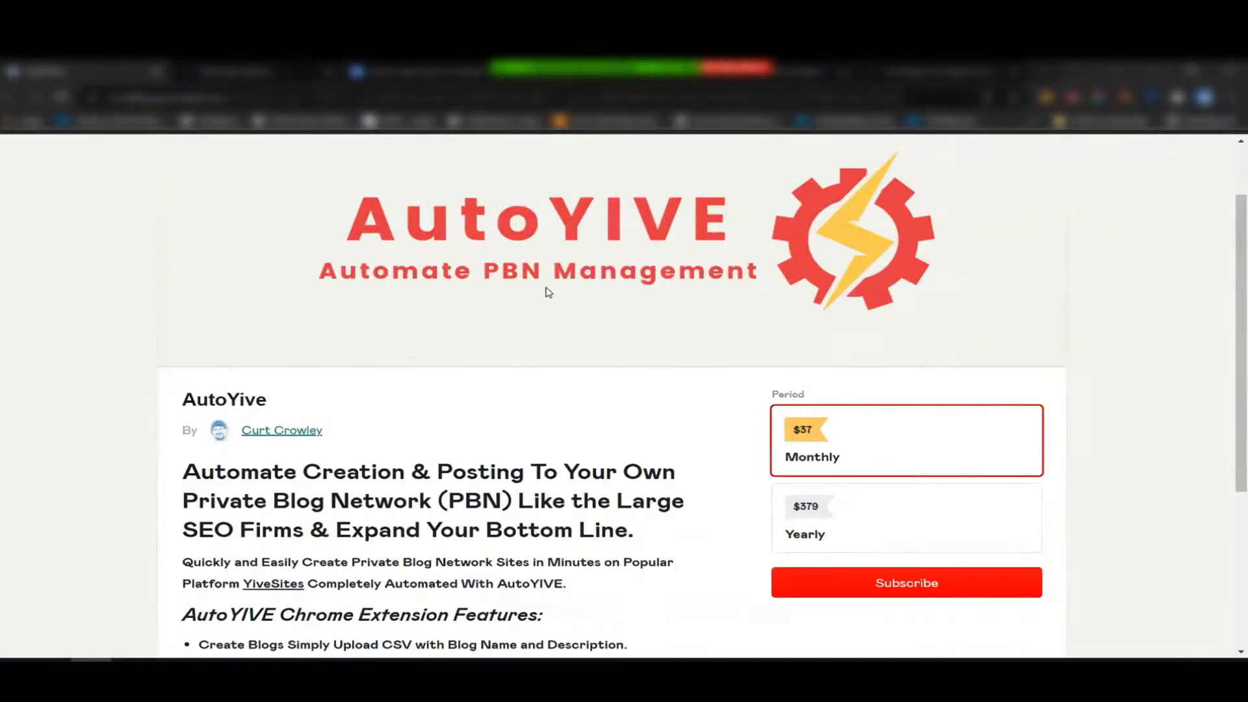
{"action": "scroll", "coordinate": [640, 415], "scroll_direction": "down", "scroll_amount": 1}
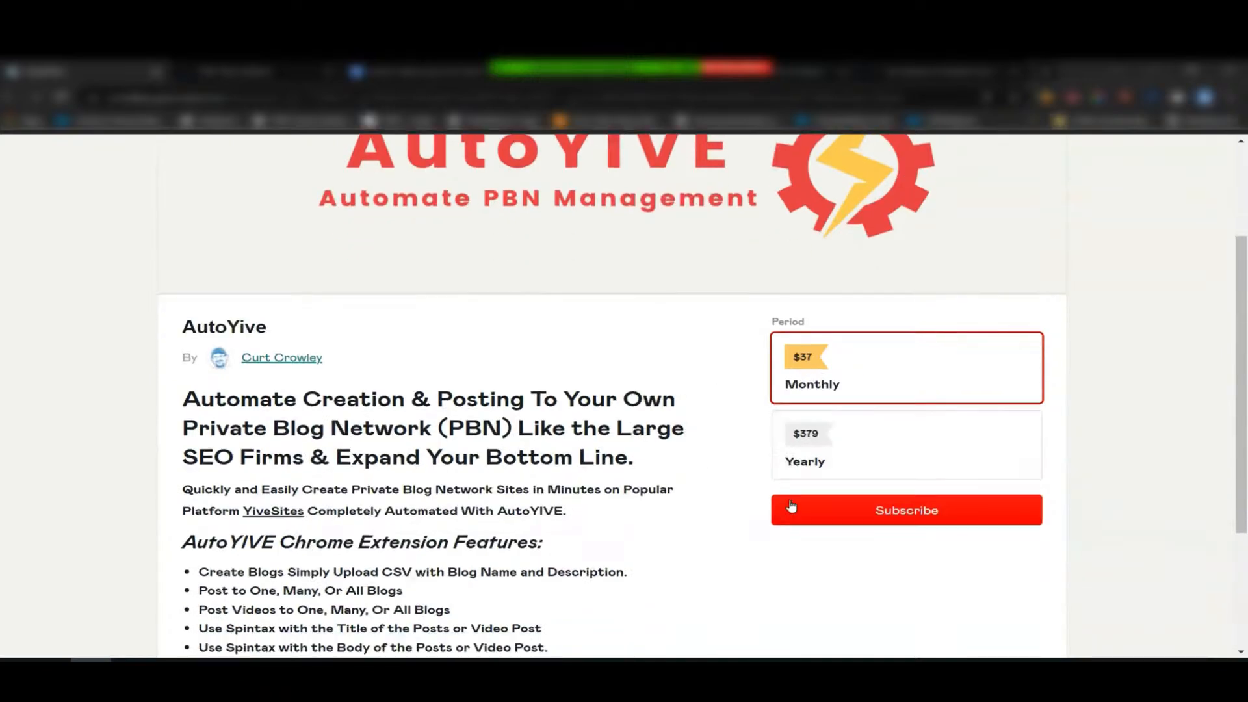
Apply discount code dfythemes to the monthly AutoYive checkout, bringing the charge to US$27.01
{"action": "left_click", "coordinate": [851, 509]}
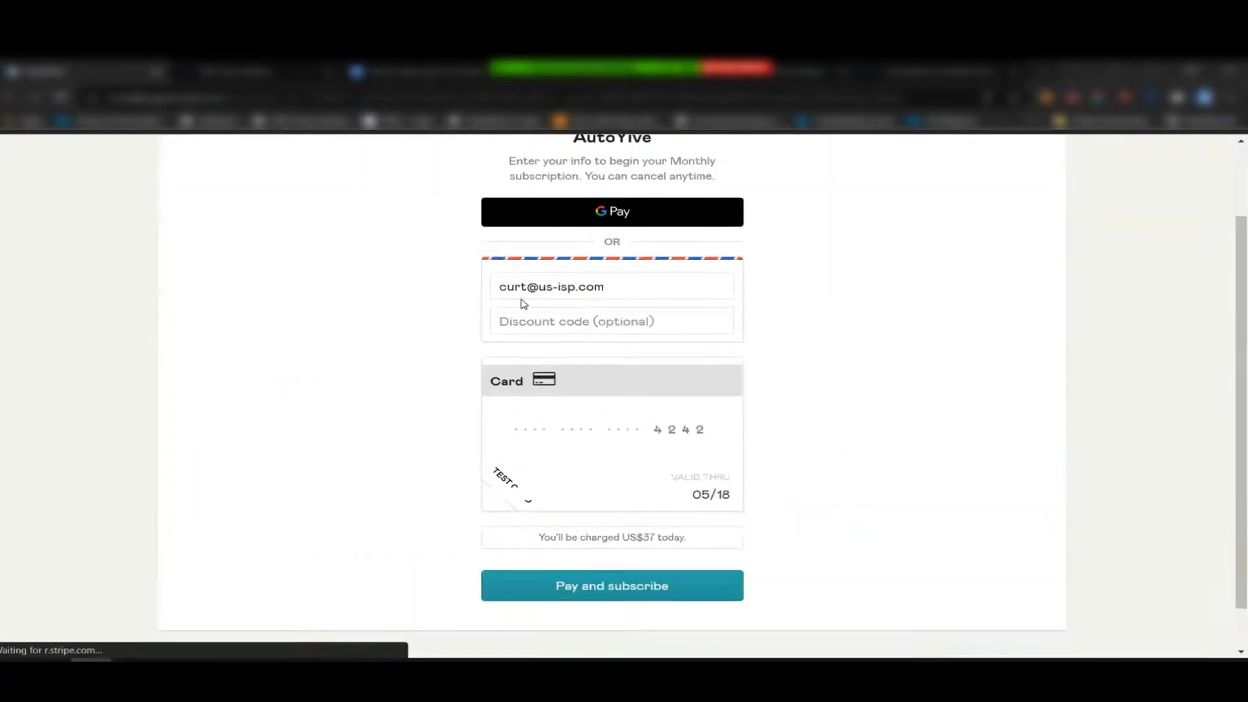
{"action": "left_click", "coordinate": [522, 320]}
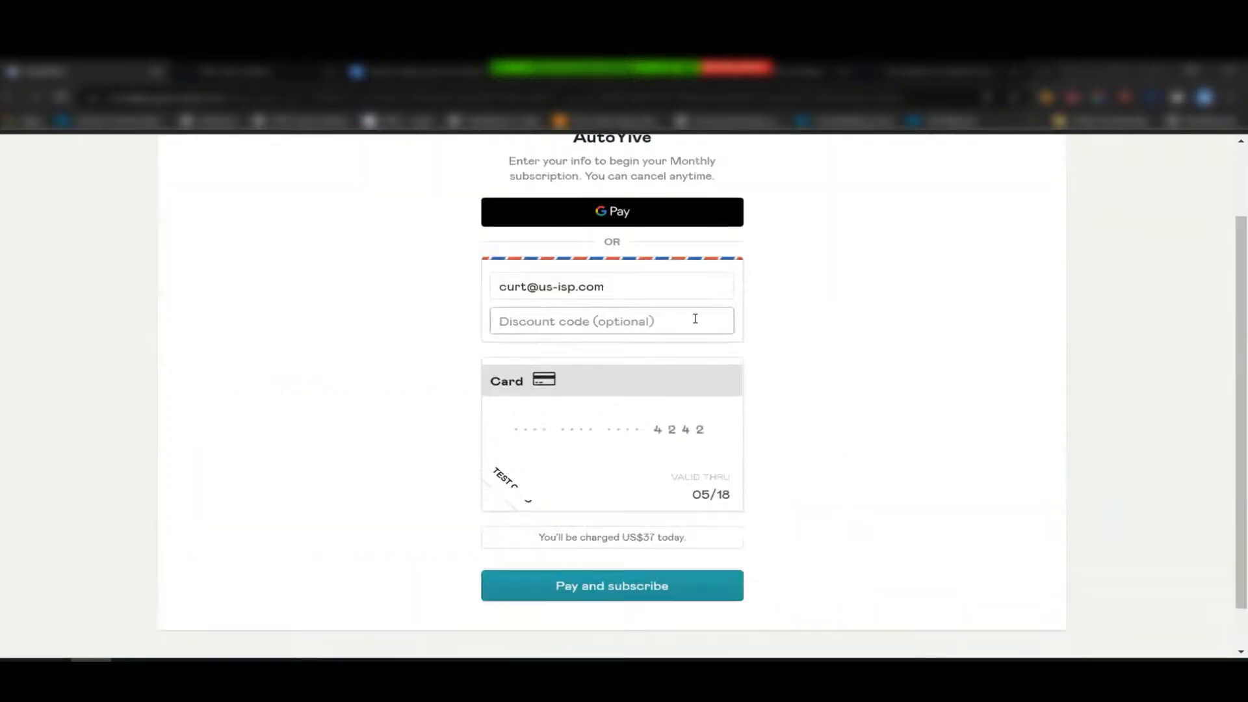
{"action": "type", "text": "dfyth"}
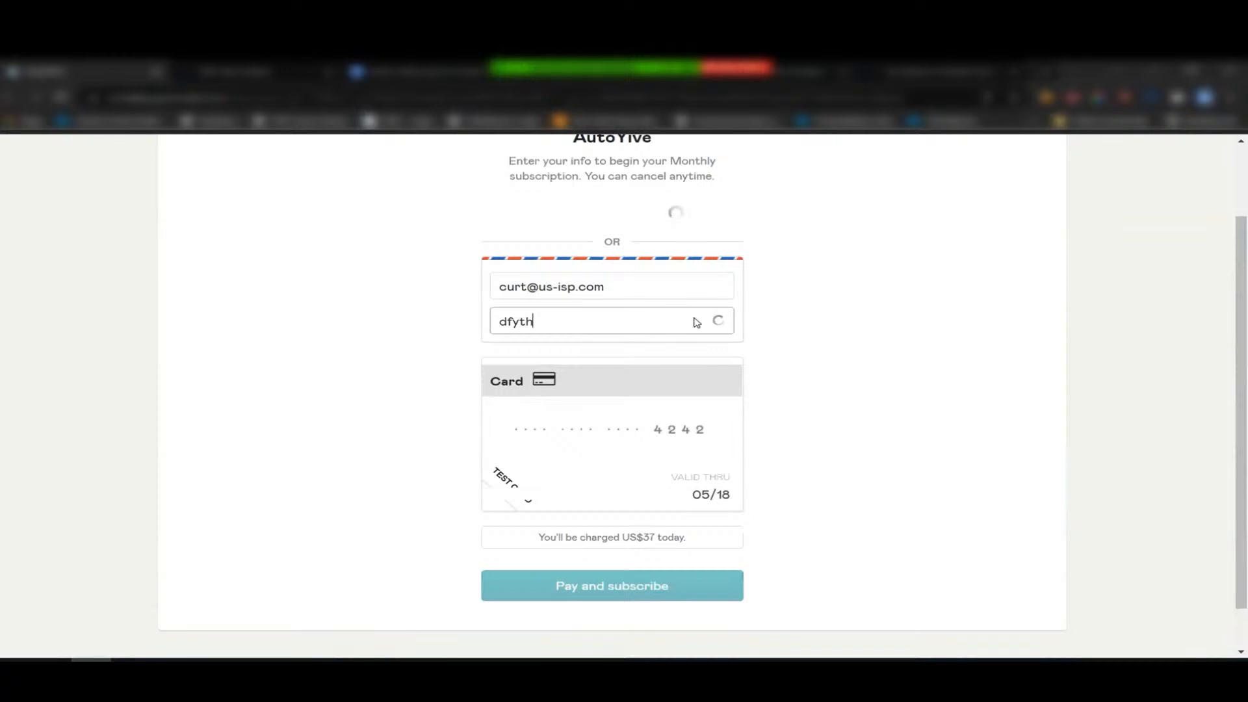
{"action": "type", "text": "emes"}
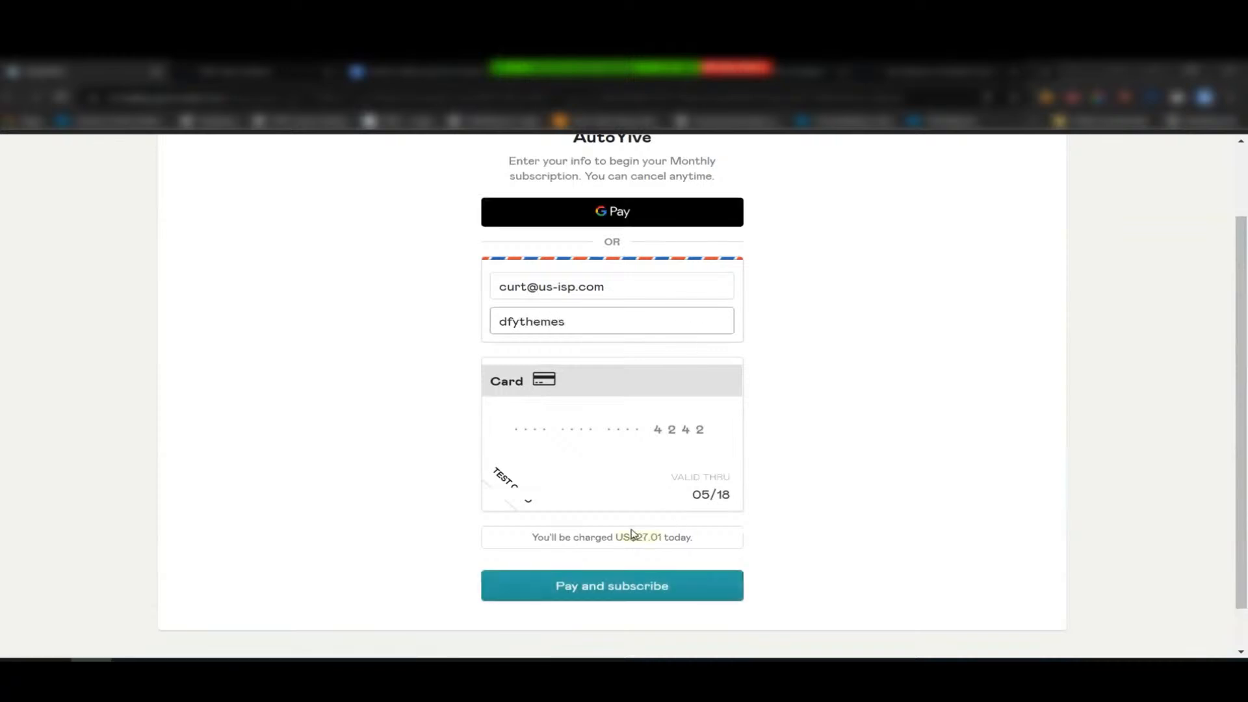
{"action": "left_click_drag", "start_coordinate": [533, 537], "coordinate": [694, 543]}
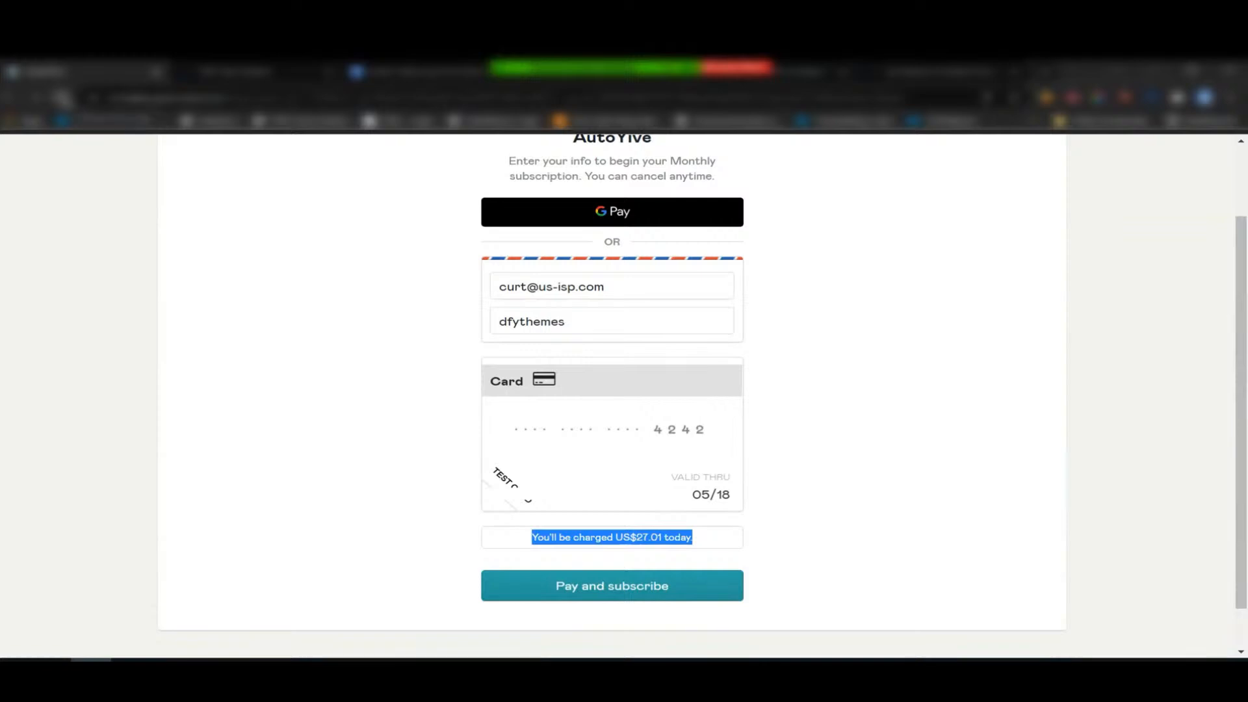
{"action": "left_click", "coordinate": [60, 99]}
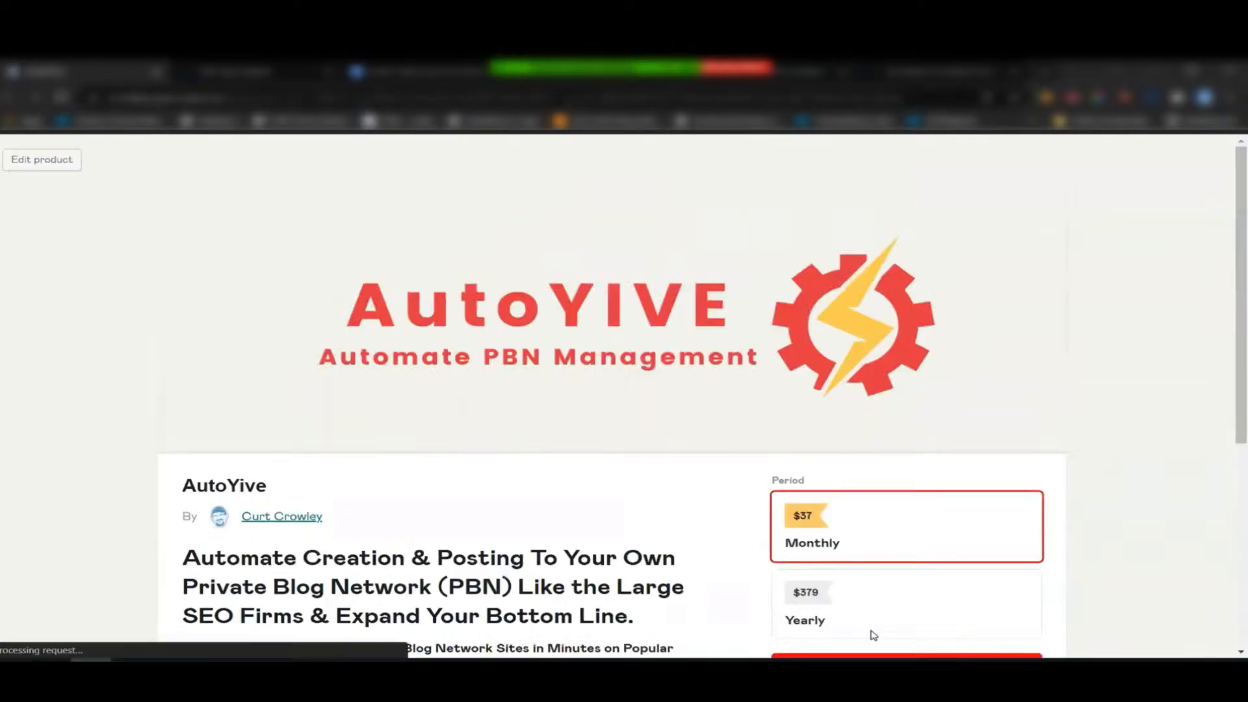
Apply discount code dfythemes to the yearly $379 plan checkout, bringing it to US$276.67
{"action": "left_click", "coordinate": [852, 612]}
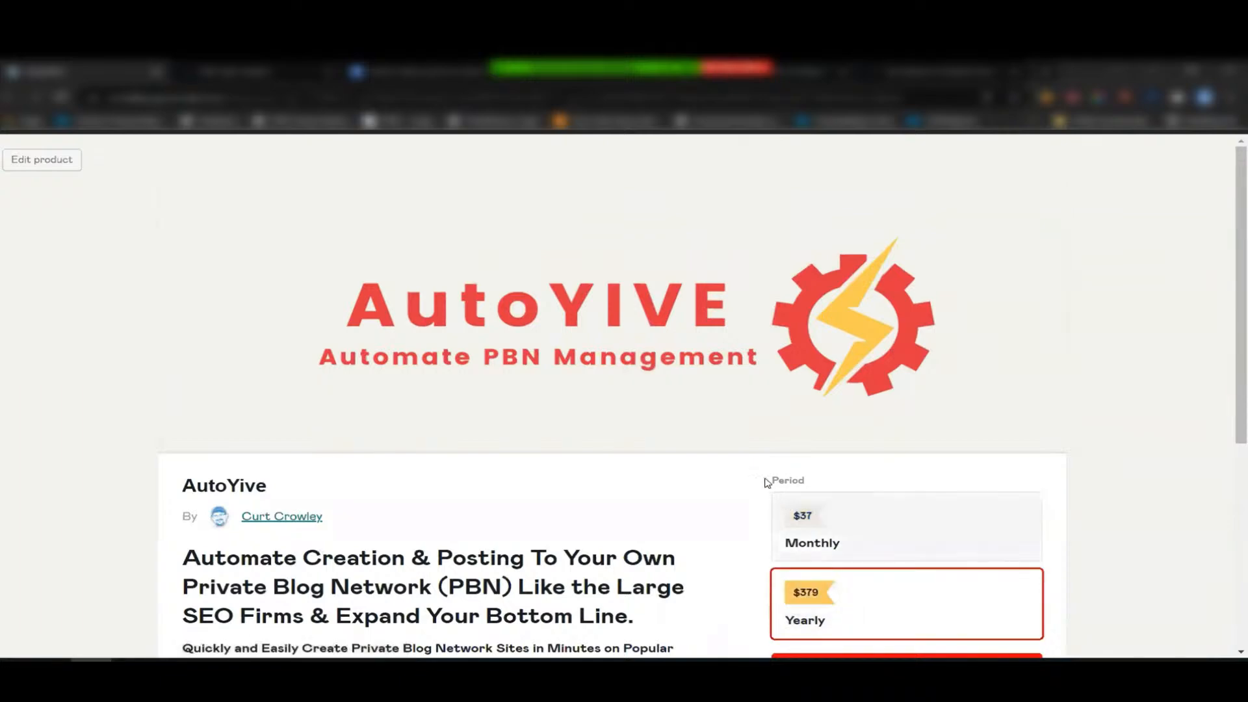
{"action": "scroll", "coordinate": [694, 410], "scroll_direction": "down", "scroll_amount": 2}
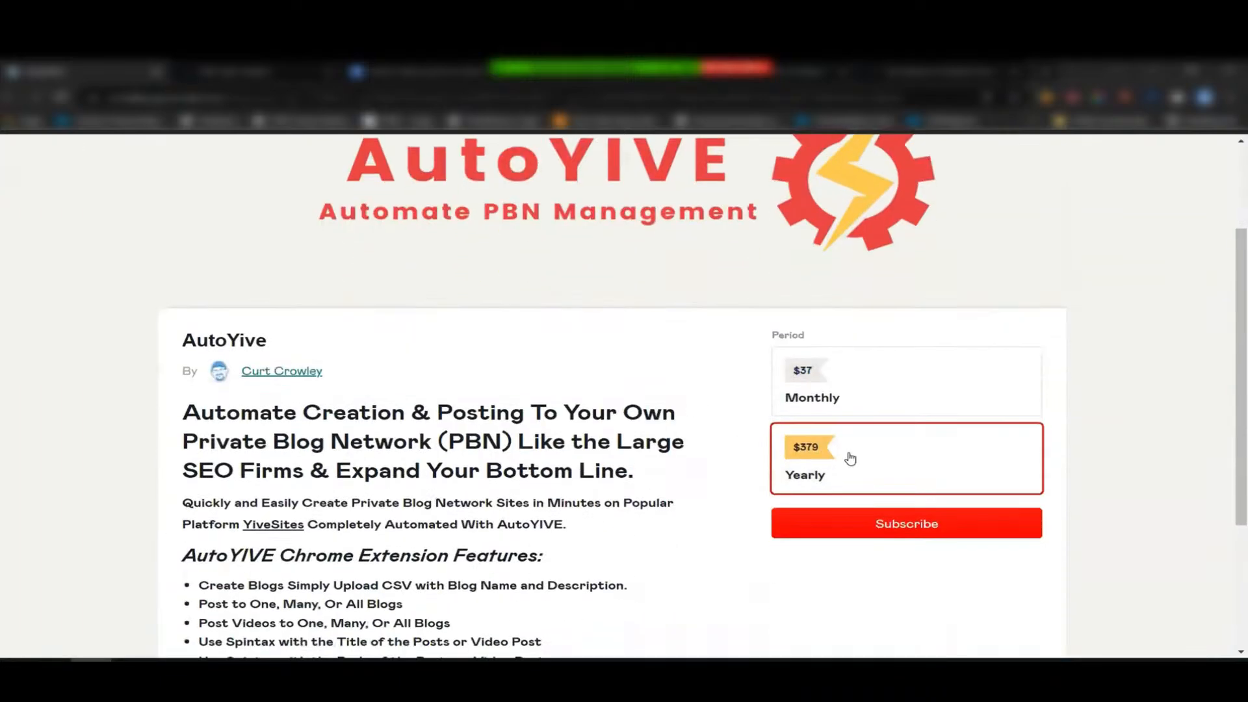
{"action": "left_click", "coordinate": [886, 524]}
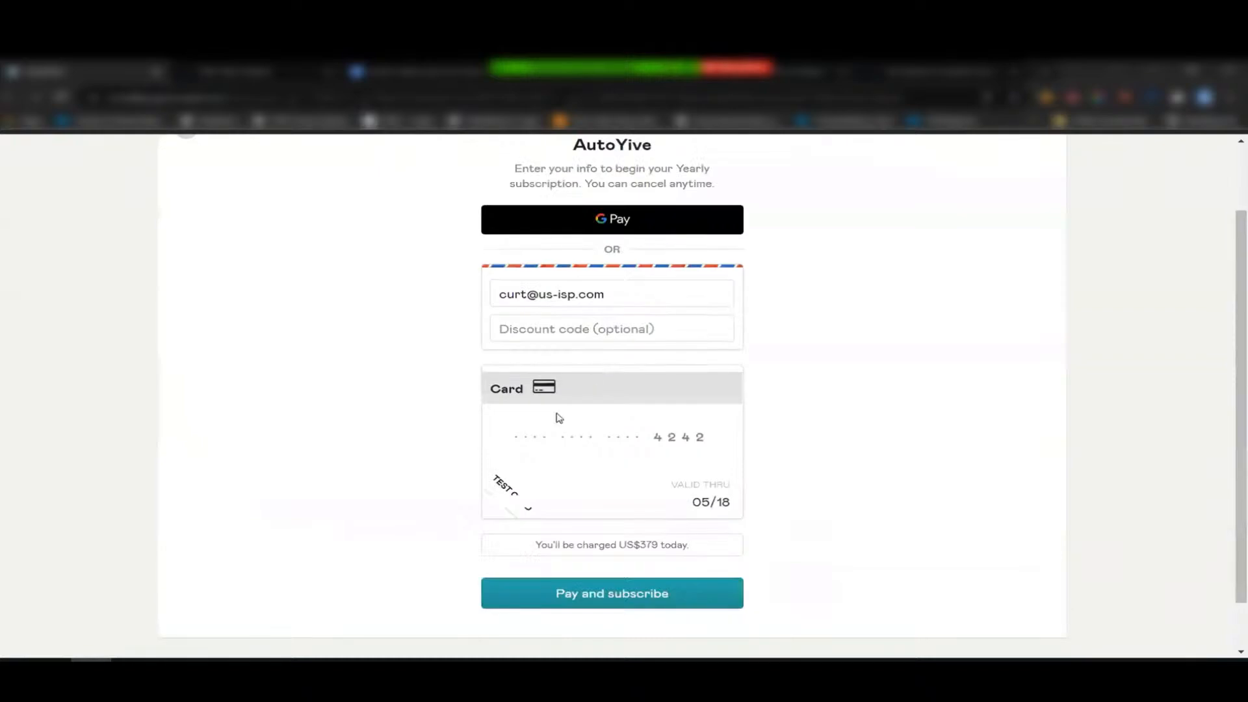
{"action": "left_click", "coordinate": [548, 329]}
{"action": "type", "text": "d"}
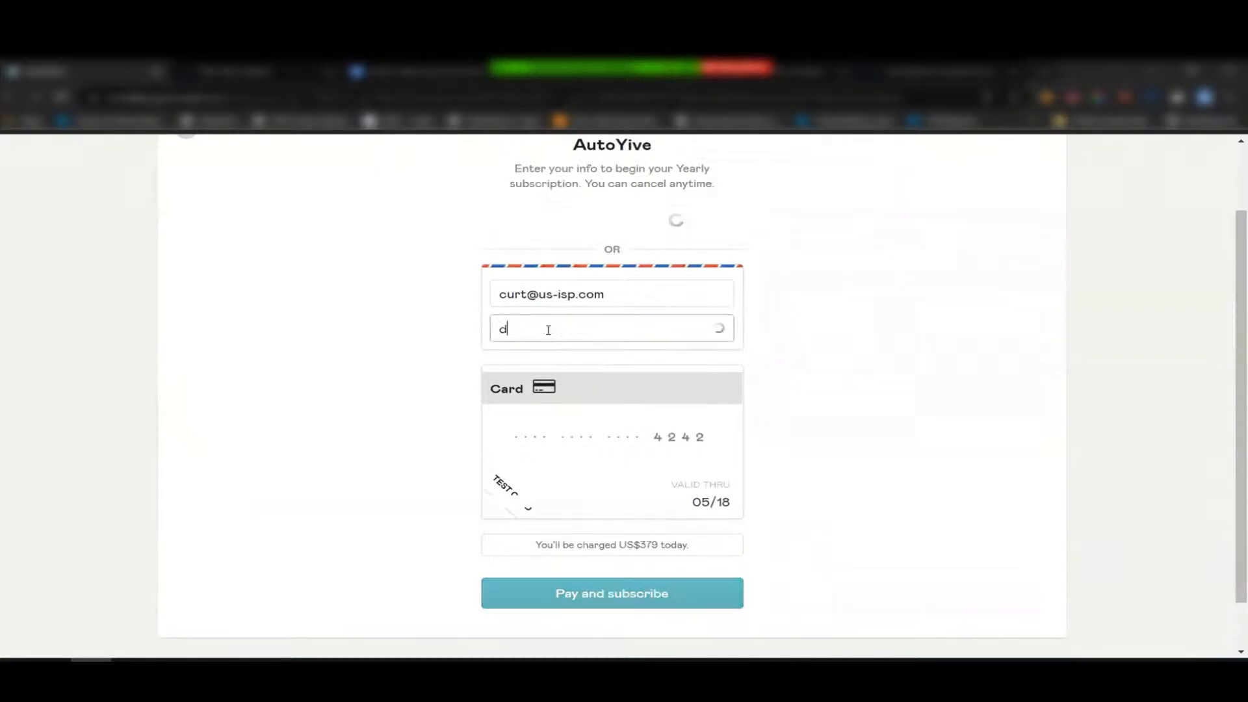
{"action": "type", "text": "fythemes"}
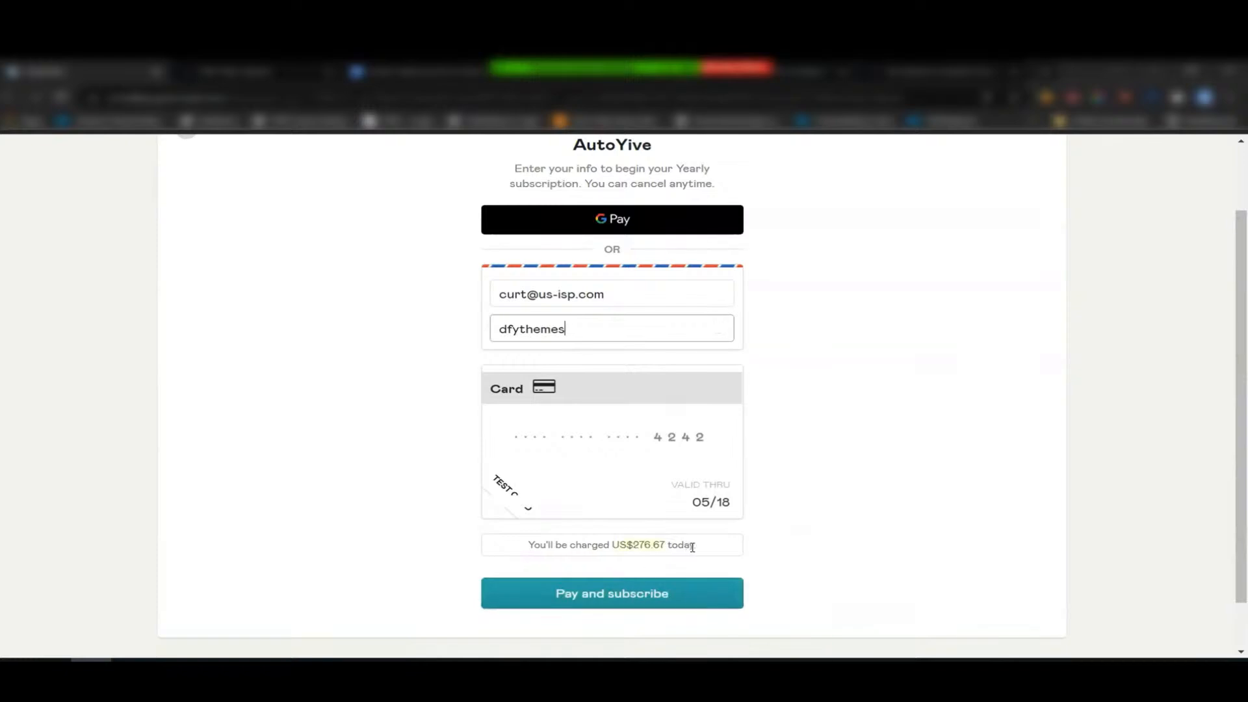
{"action": "left_click_drag", "start_coordinate": [705, 549], "coordinate": [530, 556]}
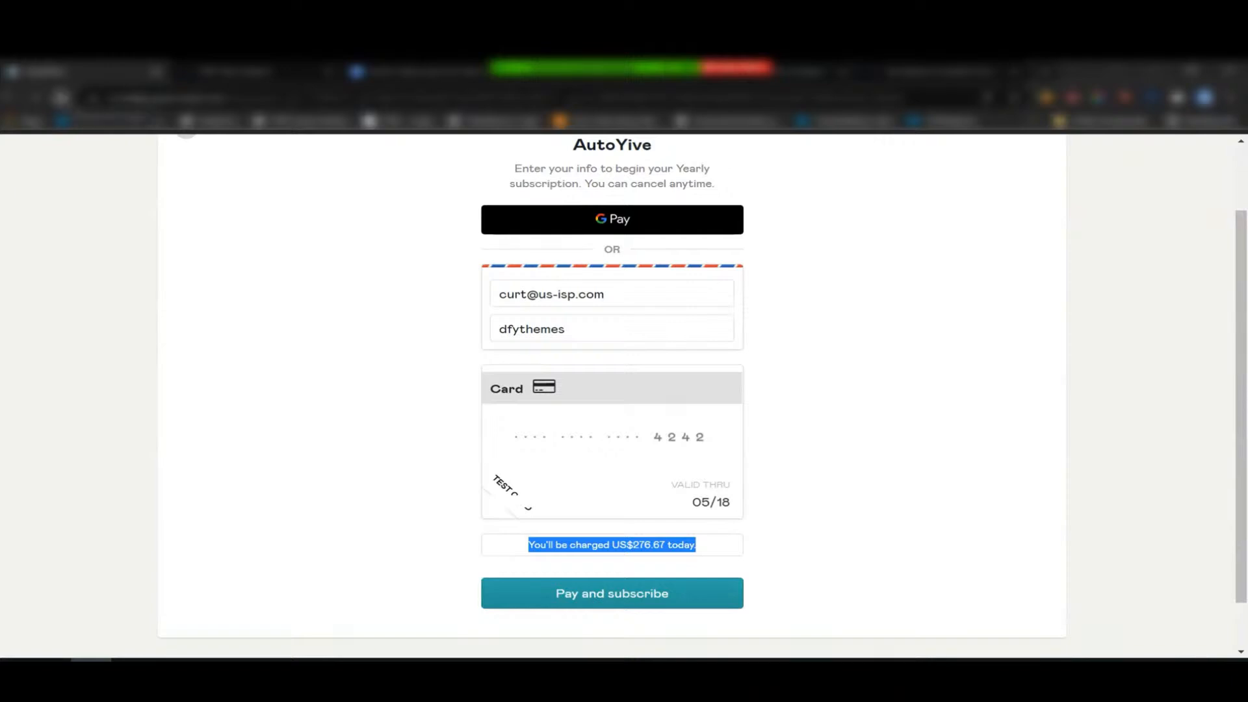
Reload the AutoYive product page and return to the YiveSites Media Library
{"action": "left_click", "coordinate": [62, 98]}
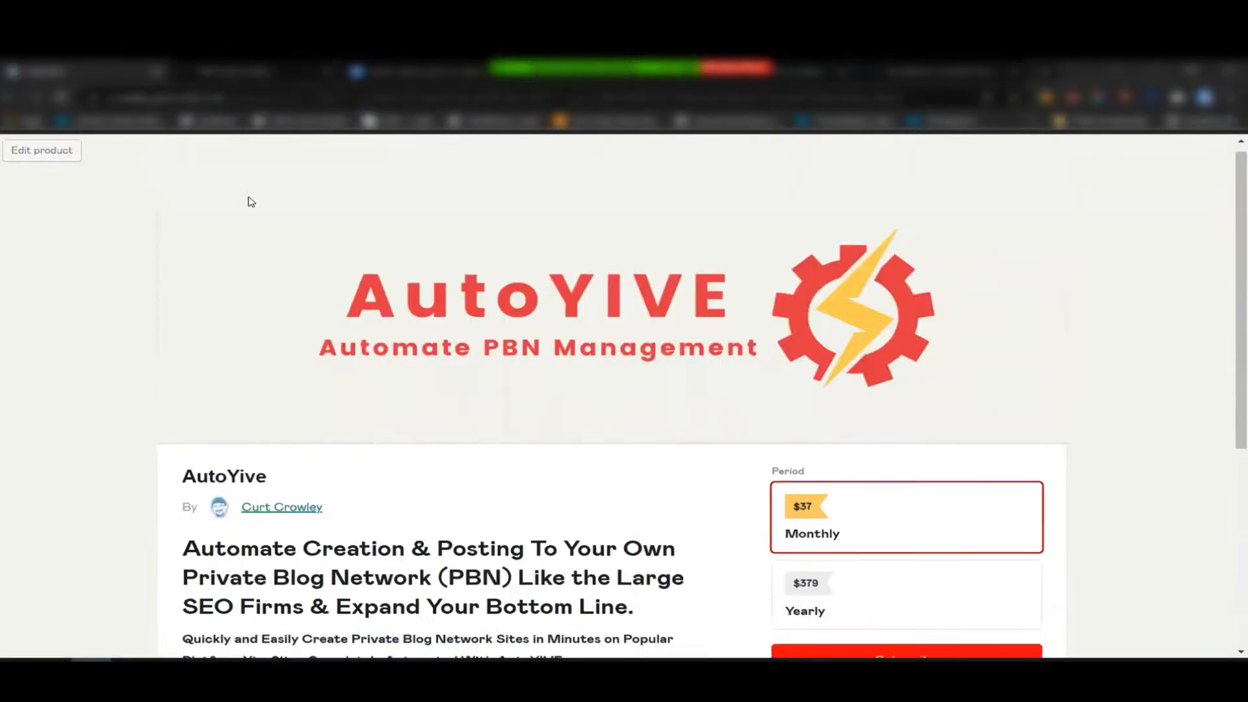
{"action": "scroll", "coordinate": [251, 202], "scroll_direction": "down", "scroll_amount": 1}
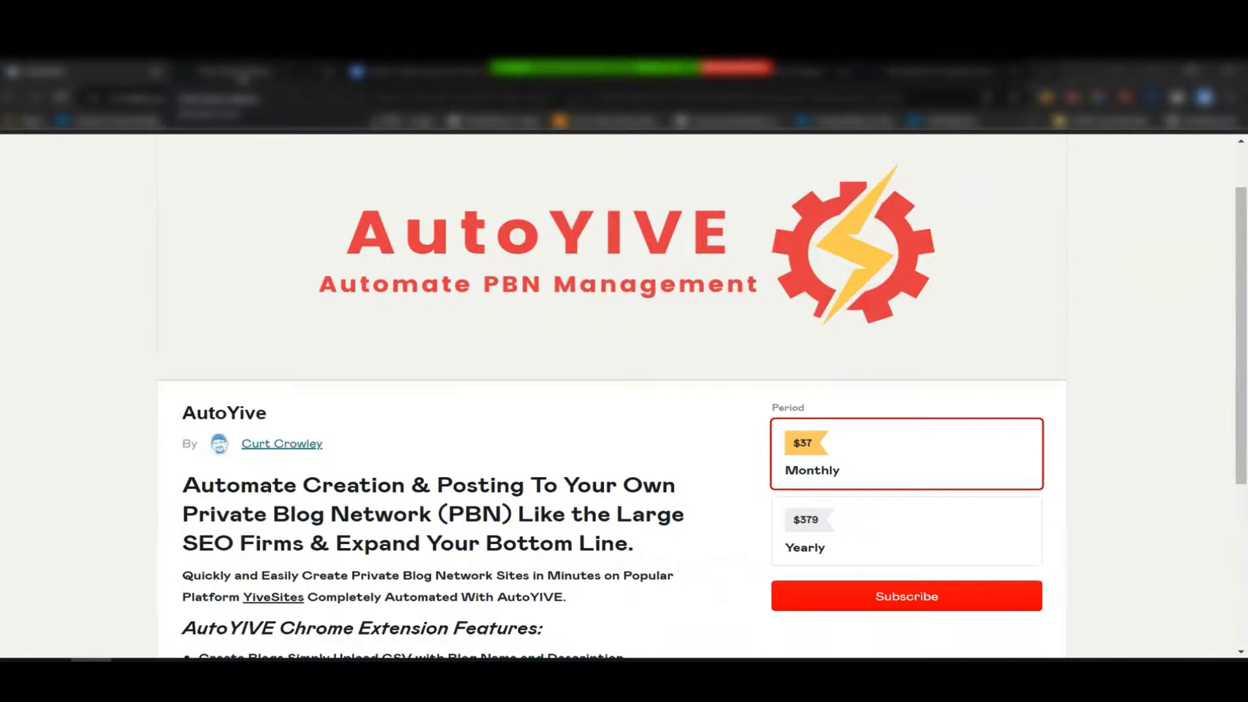
{"action": "left_click", "coordinate": [235, 71]}
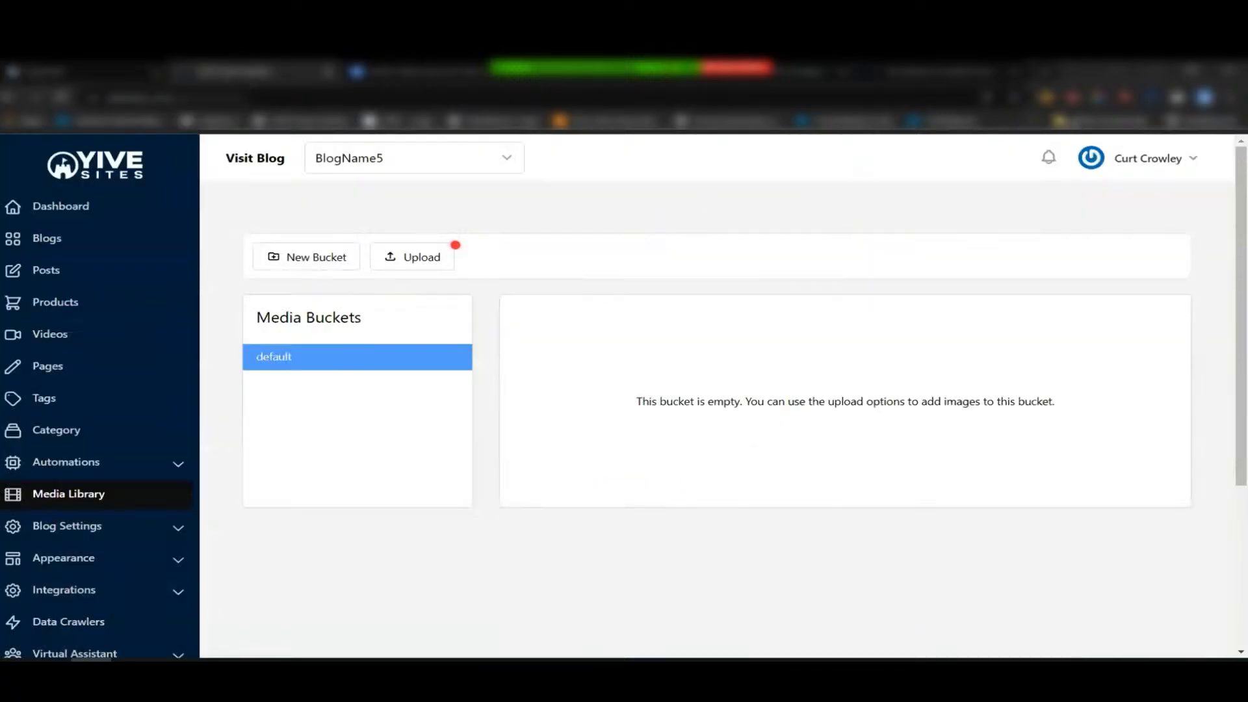
Show the AutoYIVE extension popup over BlogName5's empty default media bucket
{"action": "left_click", "coordinate": [1123, 99]}
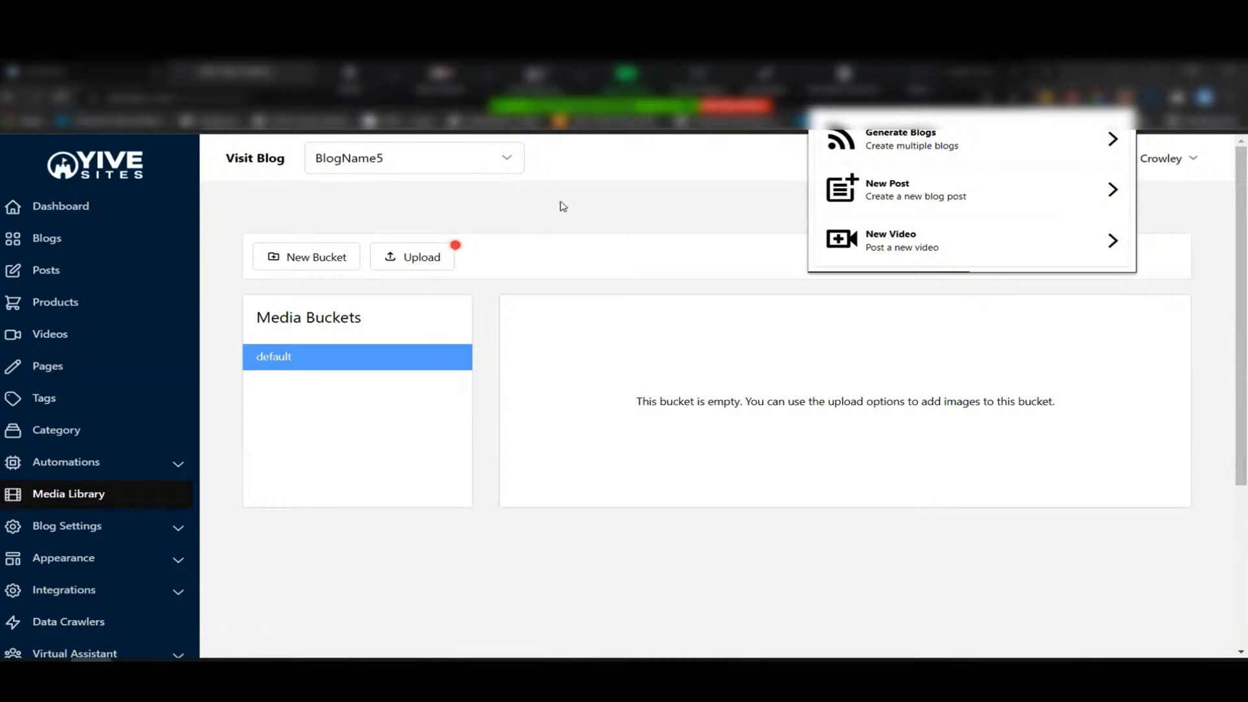
Read through the spun text of the 'demo video post for testing' document and scroll back up
{"action": "left_click", "coordinate": [385, 79]}
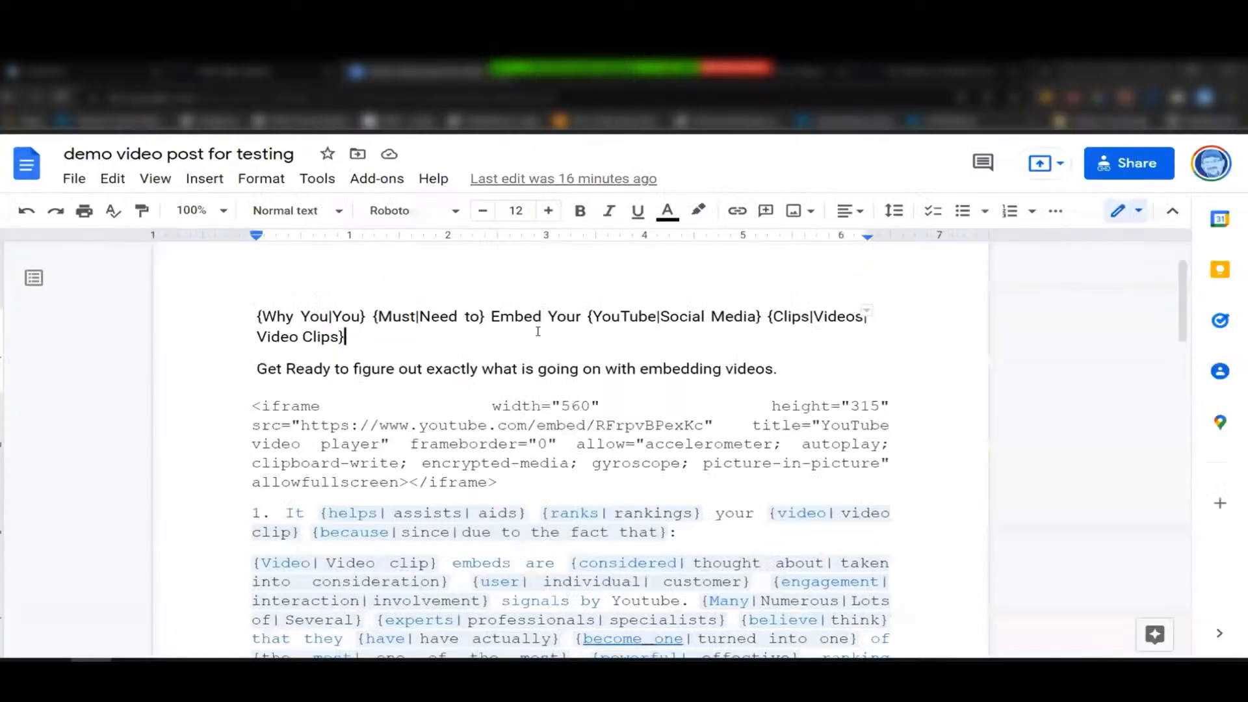
{"action": "scroll", "coordinate": [537, 330], "scroll_direction": "down", "scroll_amount": 4}
{"action": "scroll", "coordinate": [537, 330], "scroll_direction": "down", "scroll_amount": 5}
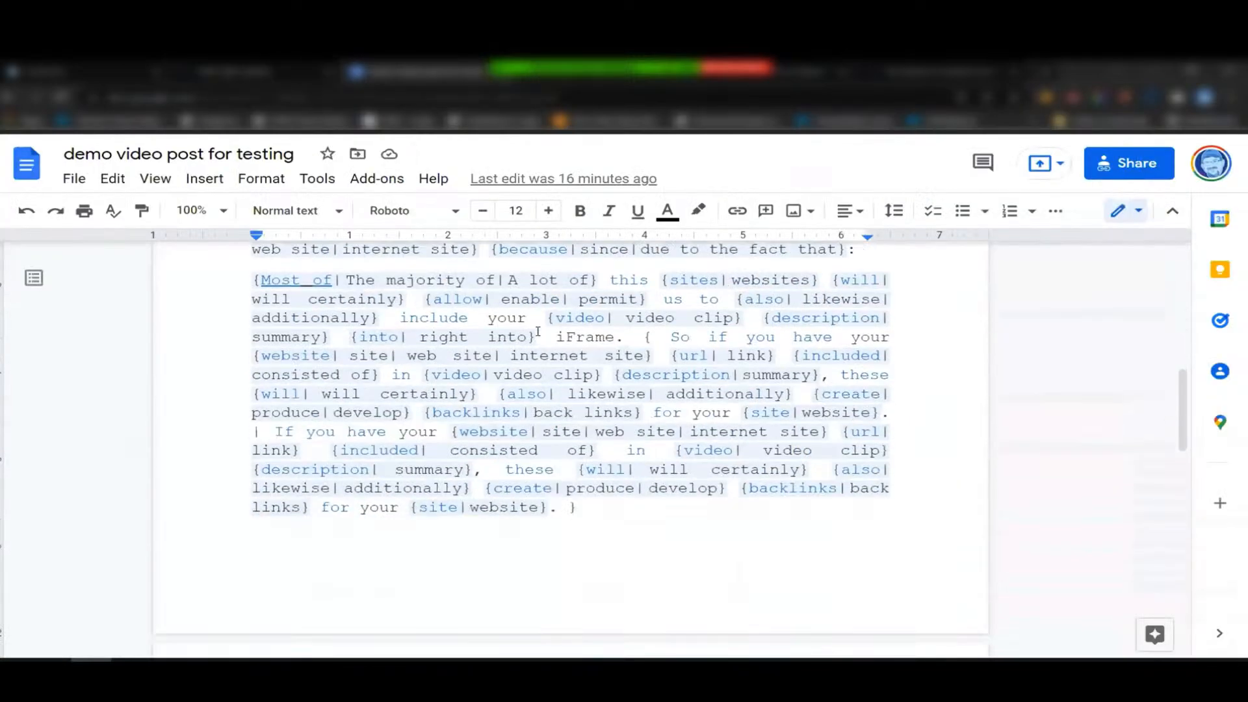
{"action": "scroll", "coordinate": [538, 332], "scroll_direction": "down", "scroll_amount": 7}
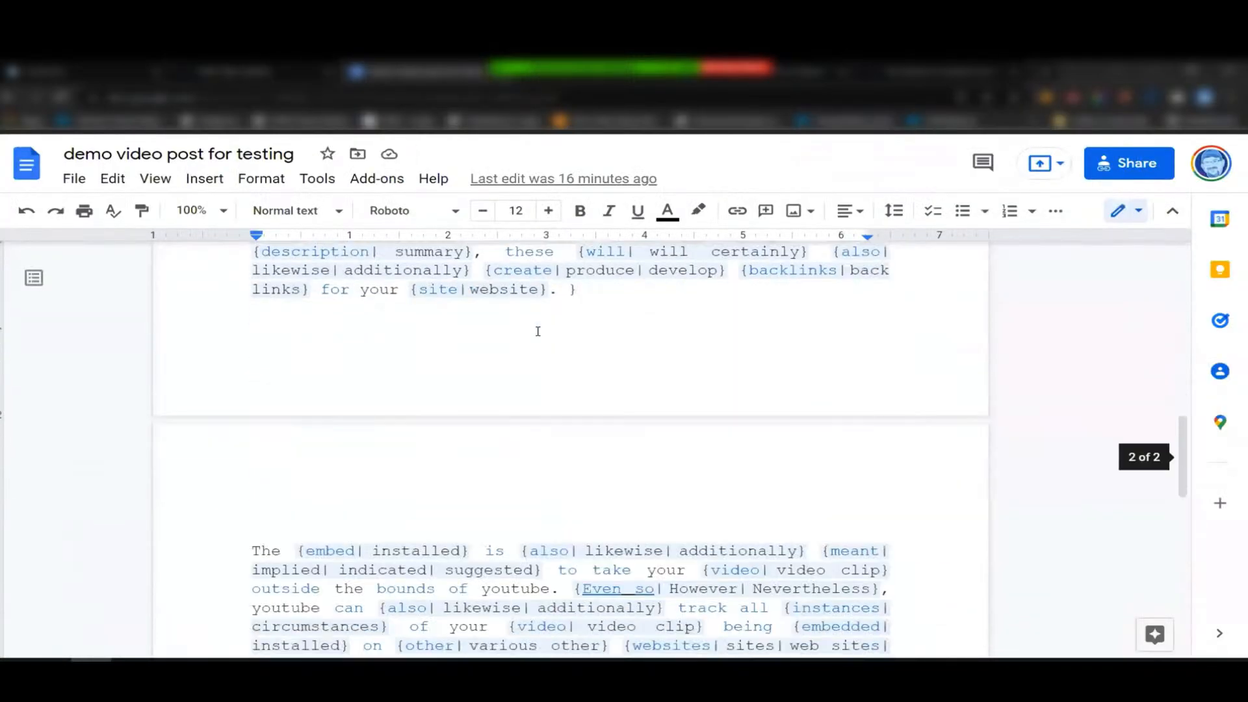
{"action": "scroll", "coordinate": [537, 331], "scroll_direction": "down", "scroll_amount": 2}
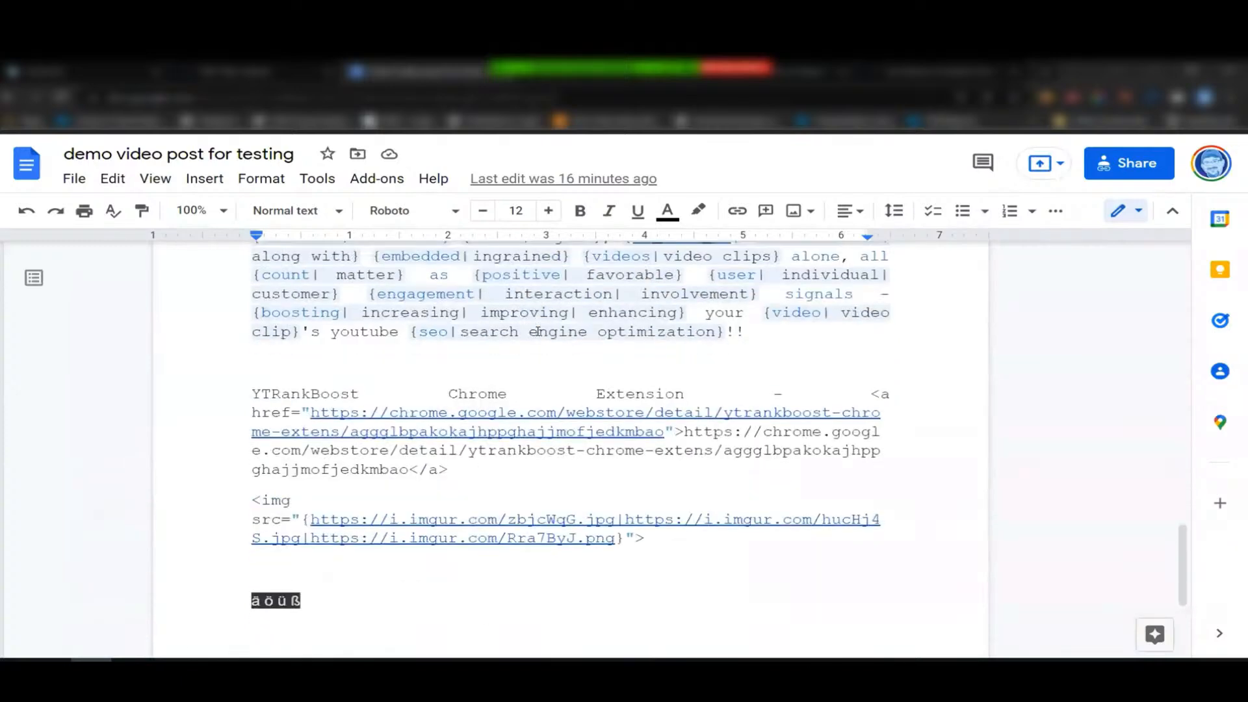
{"action": "scroll", "coordinate": [537, 331], "scroll_direction": "up", "scroll_amount": 15}
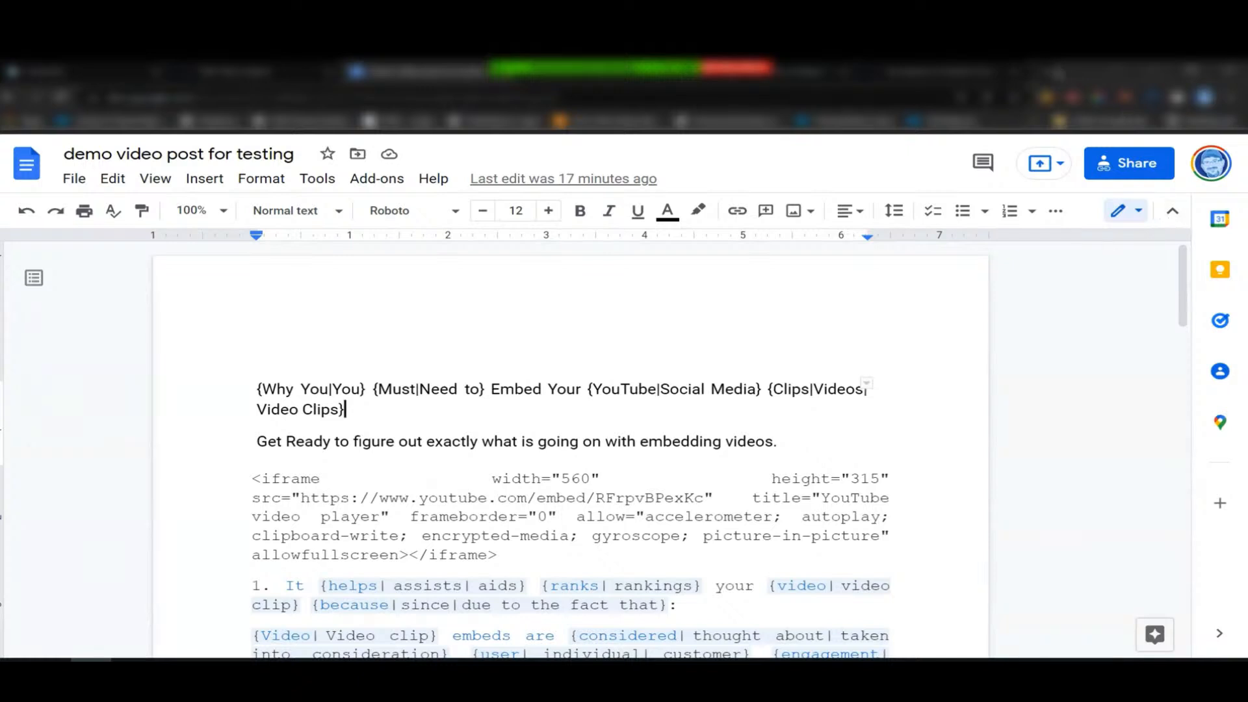
Open YouTube in a new tab, play the boxing video and pause it
{"action": "left_click", "coordinate": [1046, 70]}
{"action": "type", "text": "youtube"}
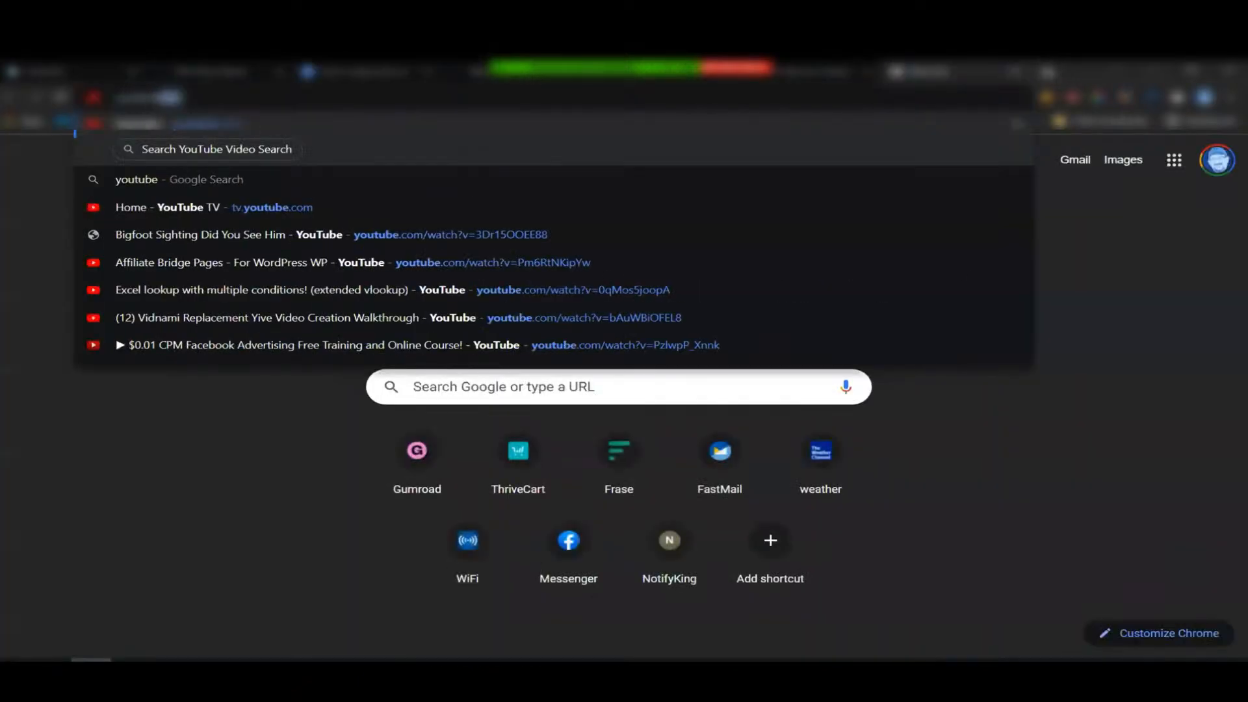
{"action": "key", "text": "Return"}
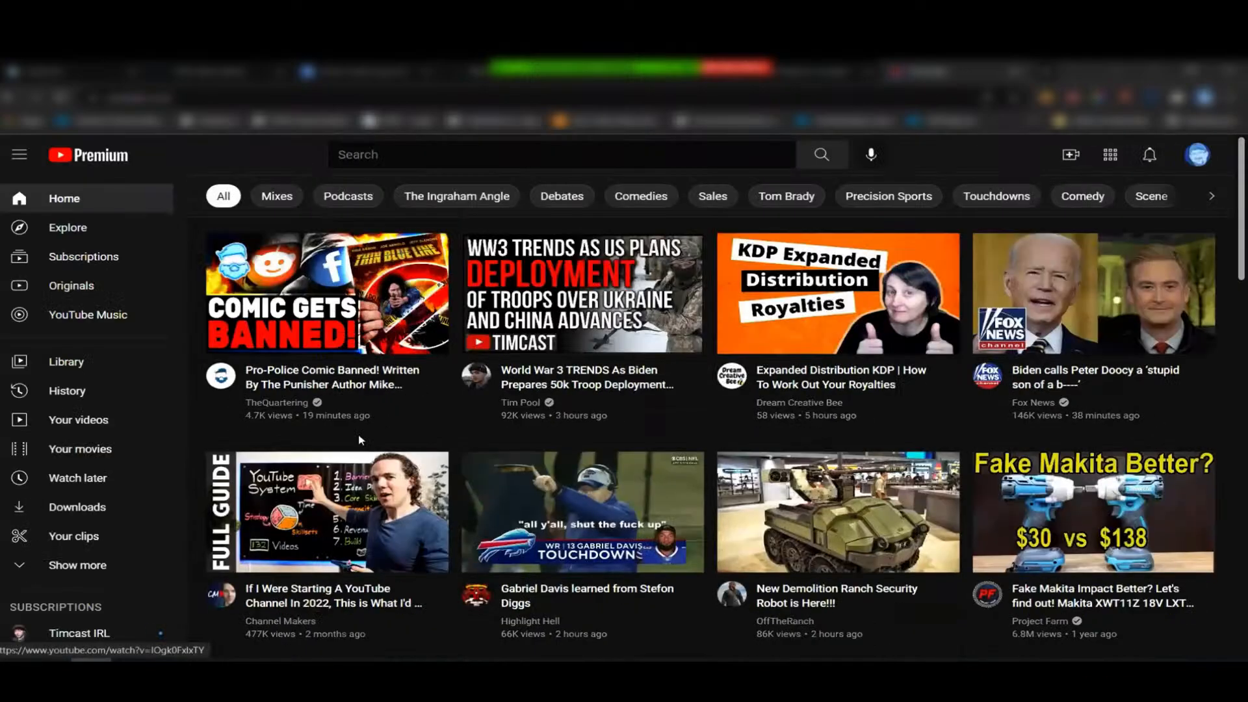
{"action": "scroll", "coordinate": [358, 435], "scroll_direction": "down", "scroll_amount": 10}
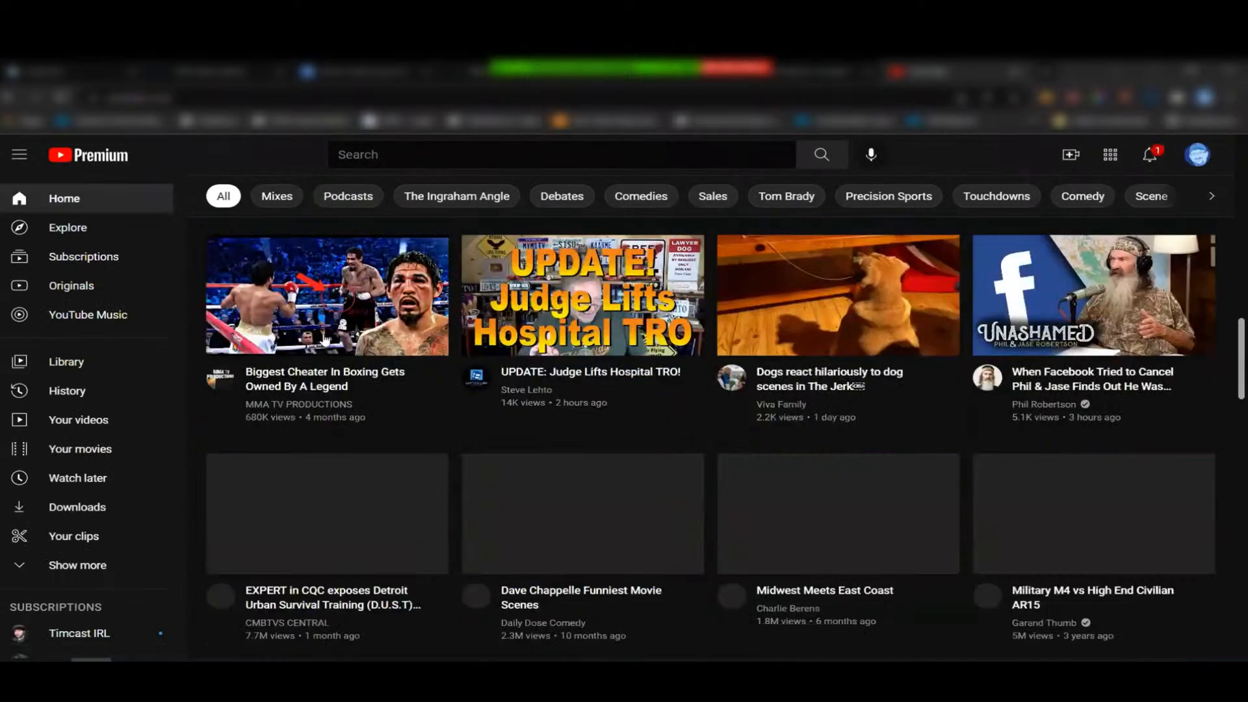
{"action": "left_click", "coordinate": [318, 308]}
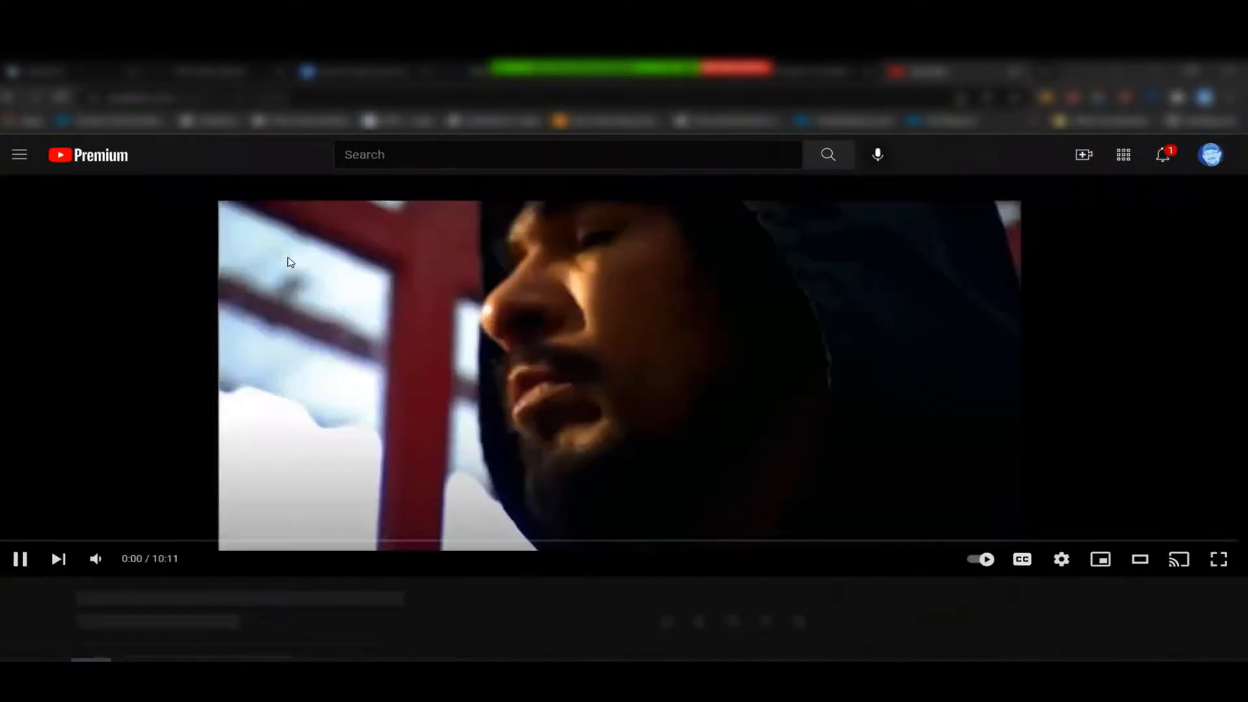
{"action": "left_click", "coordinate": [20, 563]}
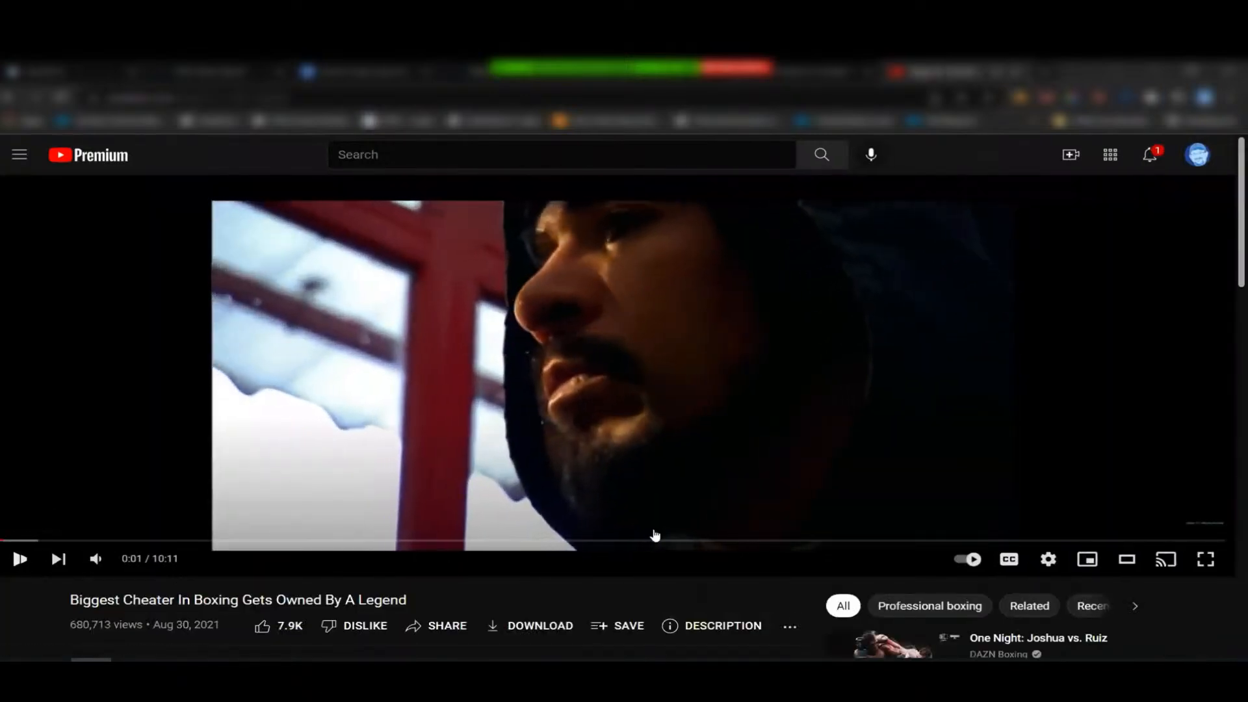
Select the boxing video's complete iframe embed code from Share > Embed
{"action": "scroll", "coordinate": [579, 603], "scroll_direction": "down", "scroll_amount": 1}
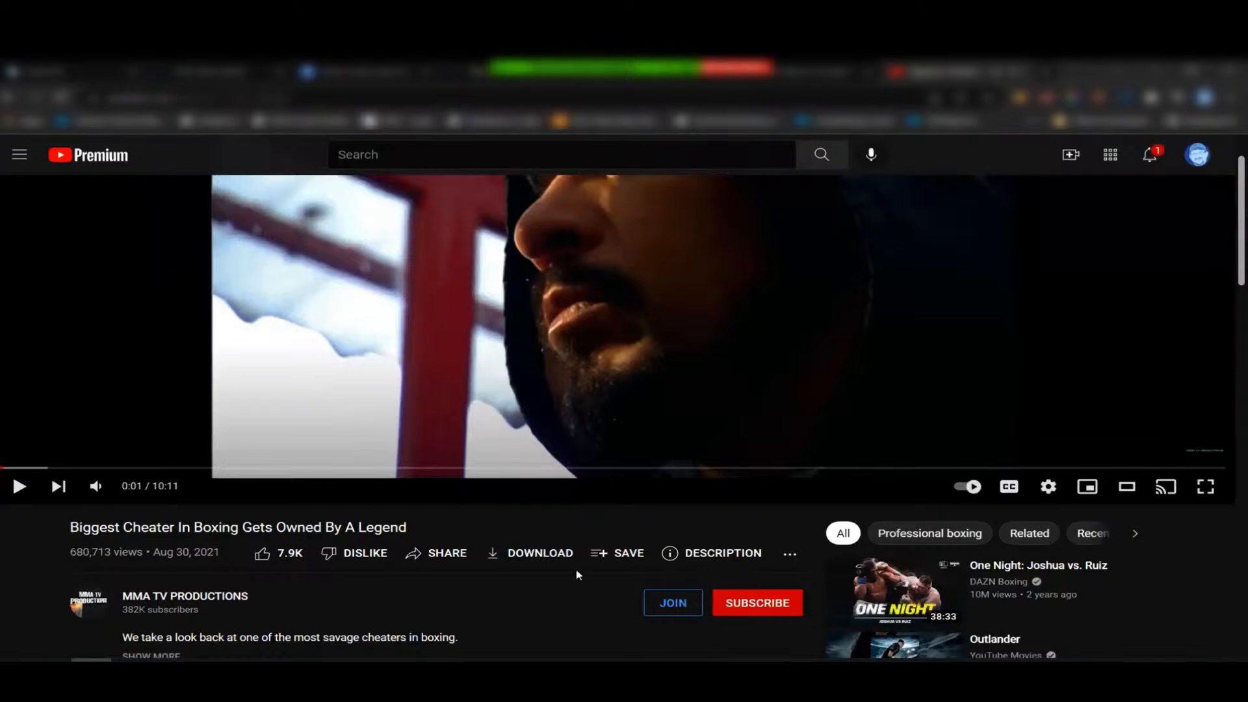
{"action": "left_click", "coordinate": [438, 552]}
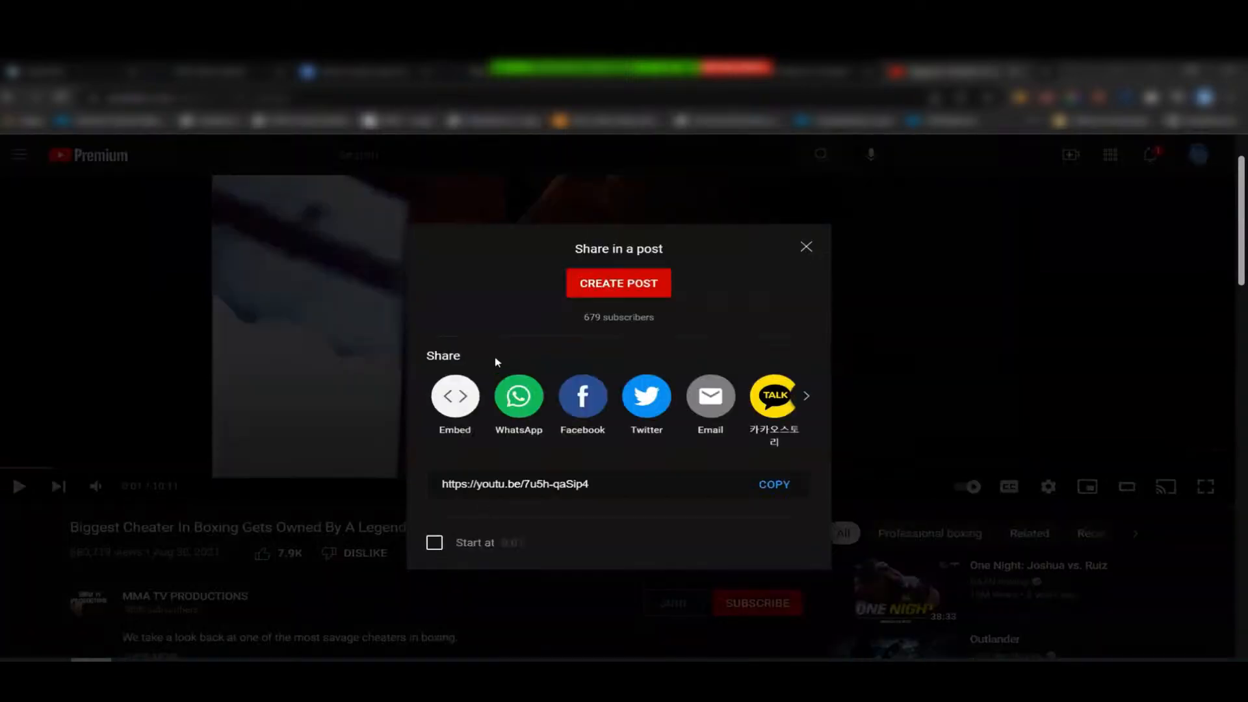
{"action": "left_click", "coordinate": [455, 398]}
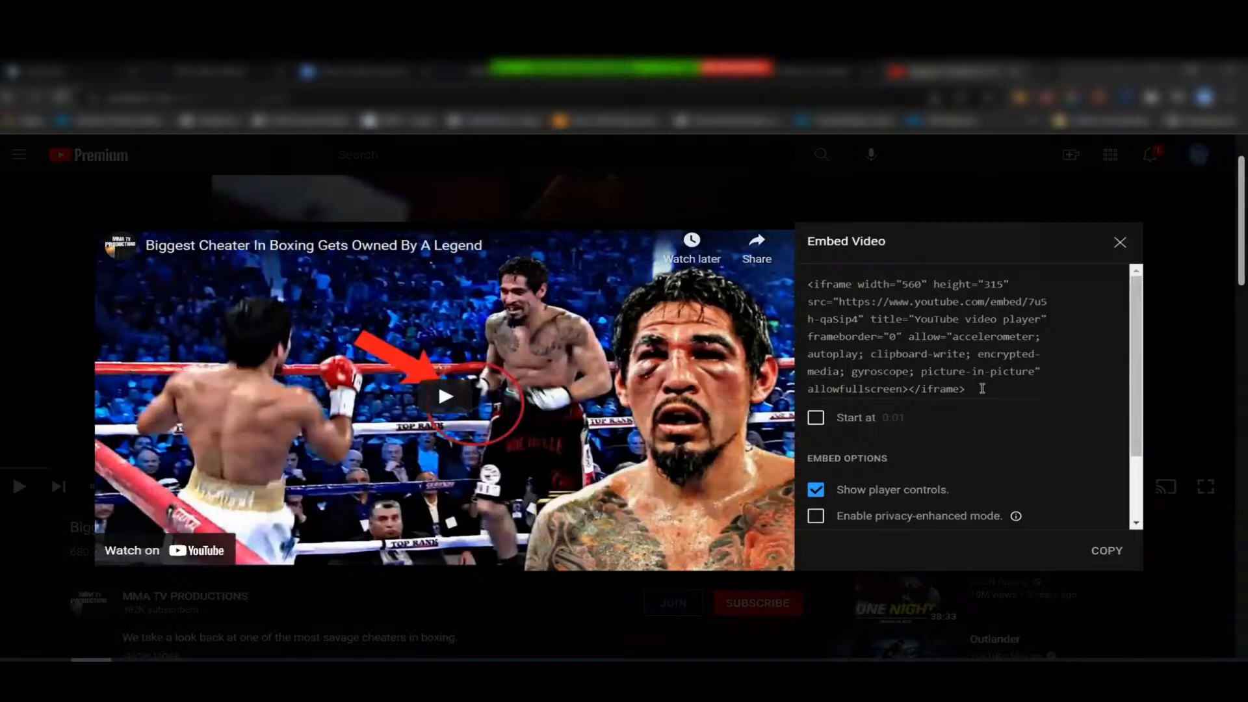
{"action": "left_click_drag", "start_coordinate": [982, 388], "coordinate": [790, 286]}
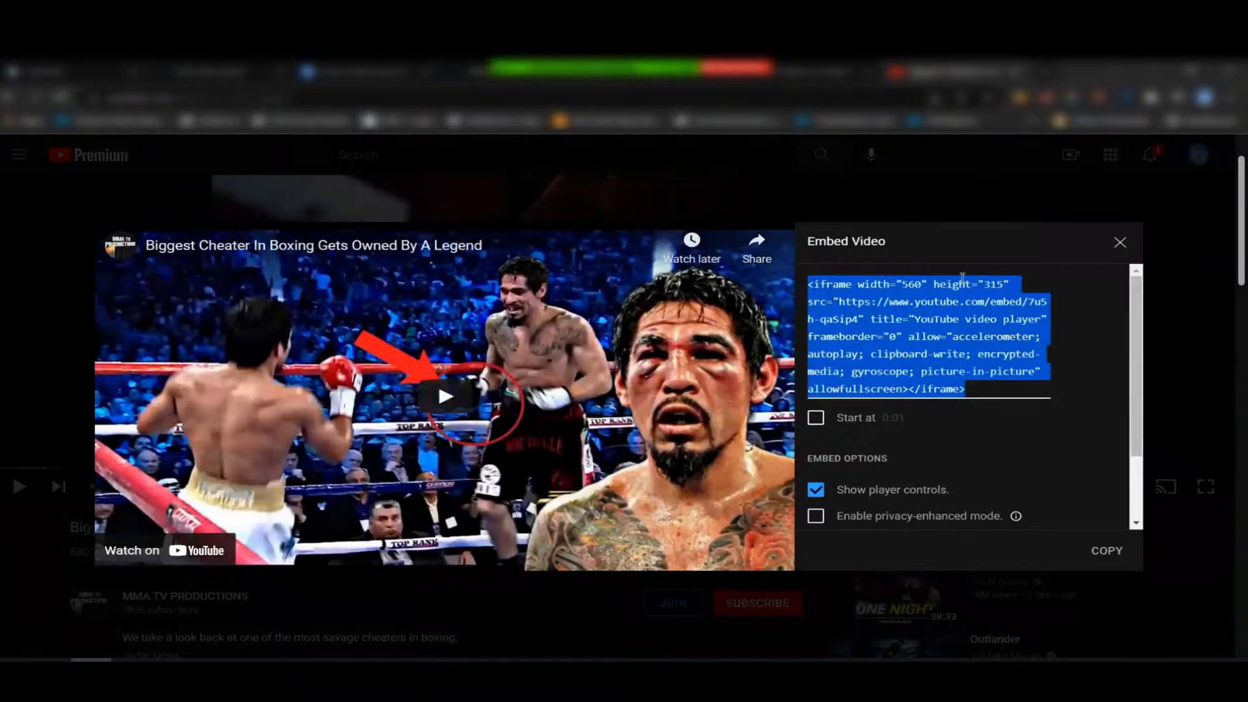
{"action": "left_click", "coordinate": [1044, 72]}
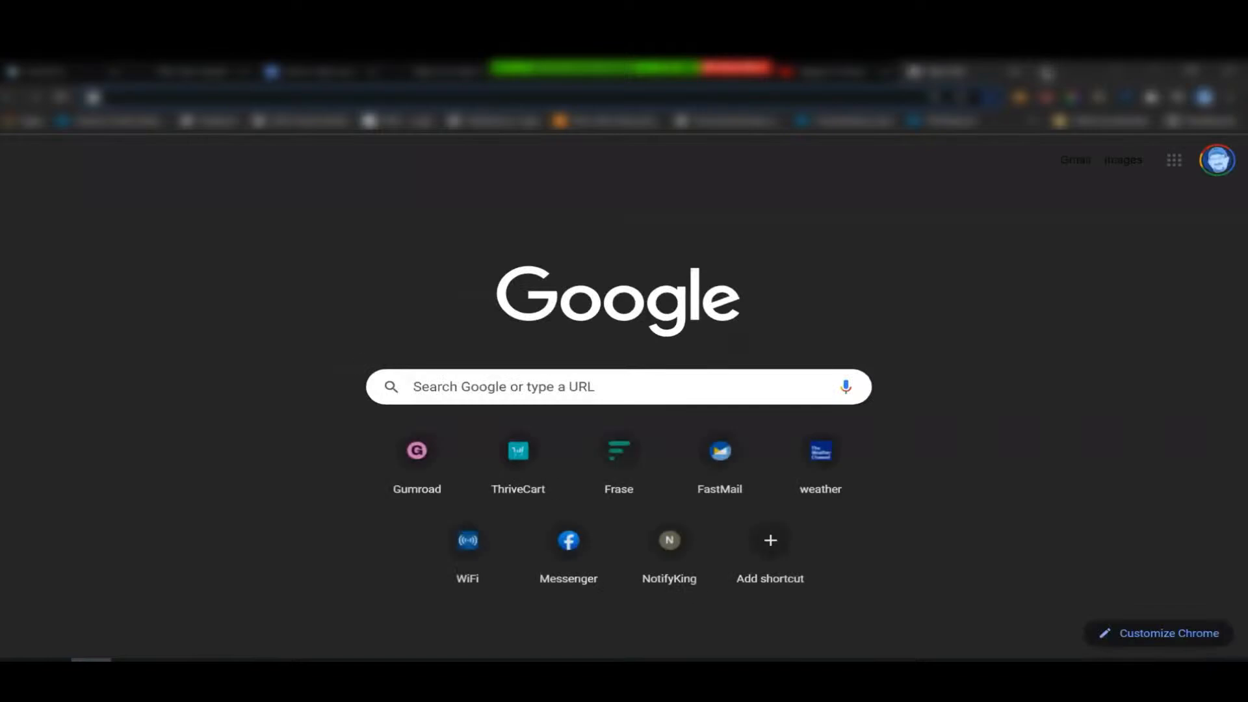
Go to Vimeo's videos to watch and open the NBA Top Shot "Superfans" video
{"action": "type", "text": "vime"}
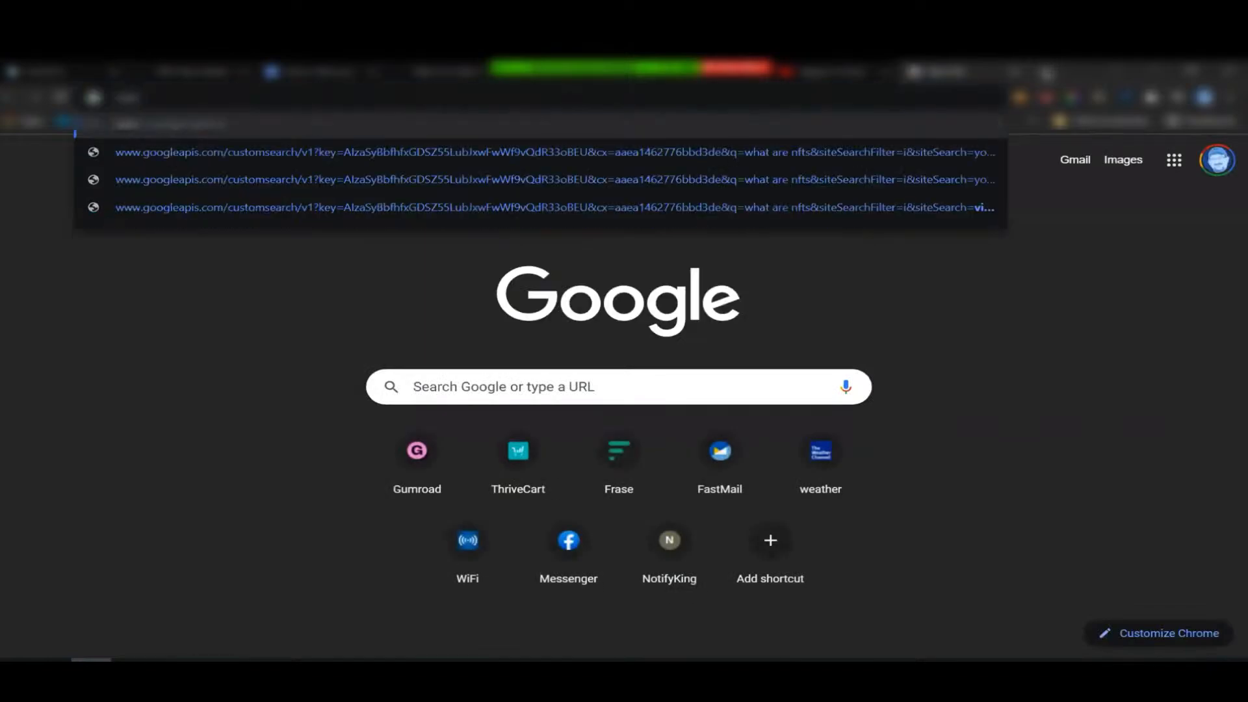
{"action": "type", "text": "o"}
{"action": "key", "text": "Return"}
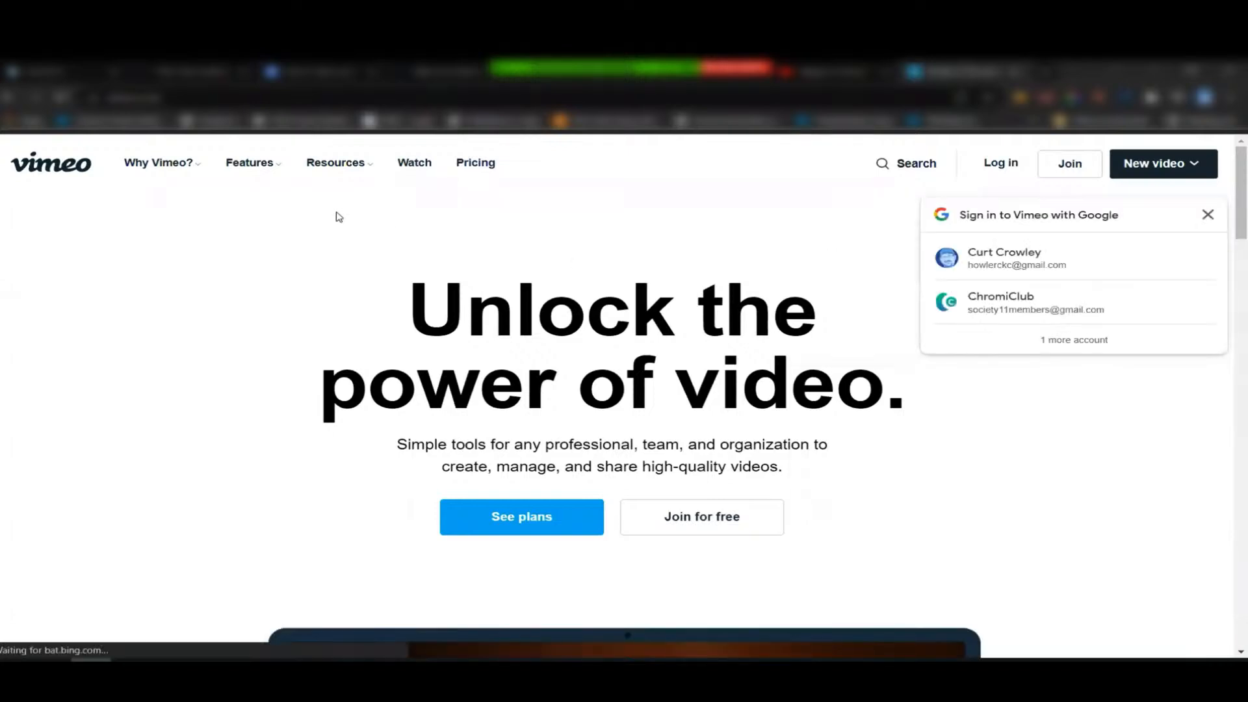
{"action": "left_click", "coordinate": [412, 165]}
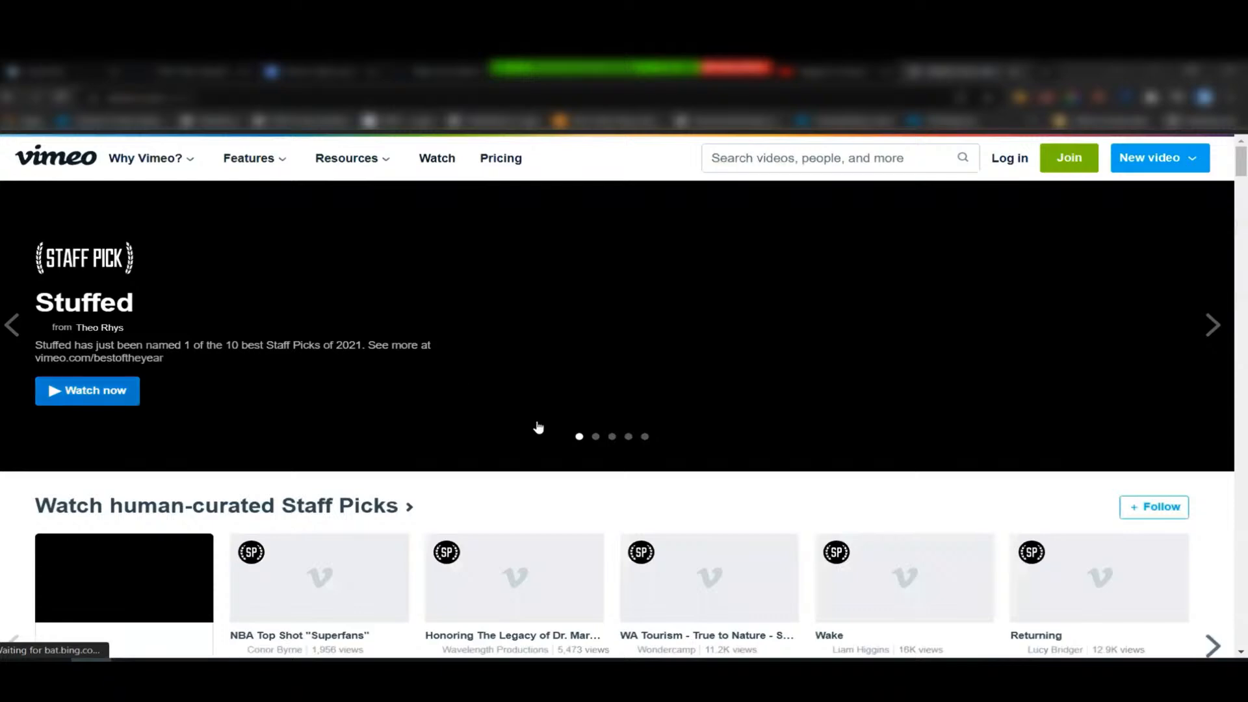
{"action": "scroll", "coordinate": [402, 448], "scroll_direction": "down", "scroll_amount": 3}
{"action": "scroll", "coordinate": [401, 450], "scroll_direction": "down", "scroll_amount": 1}
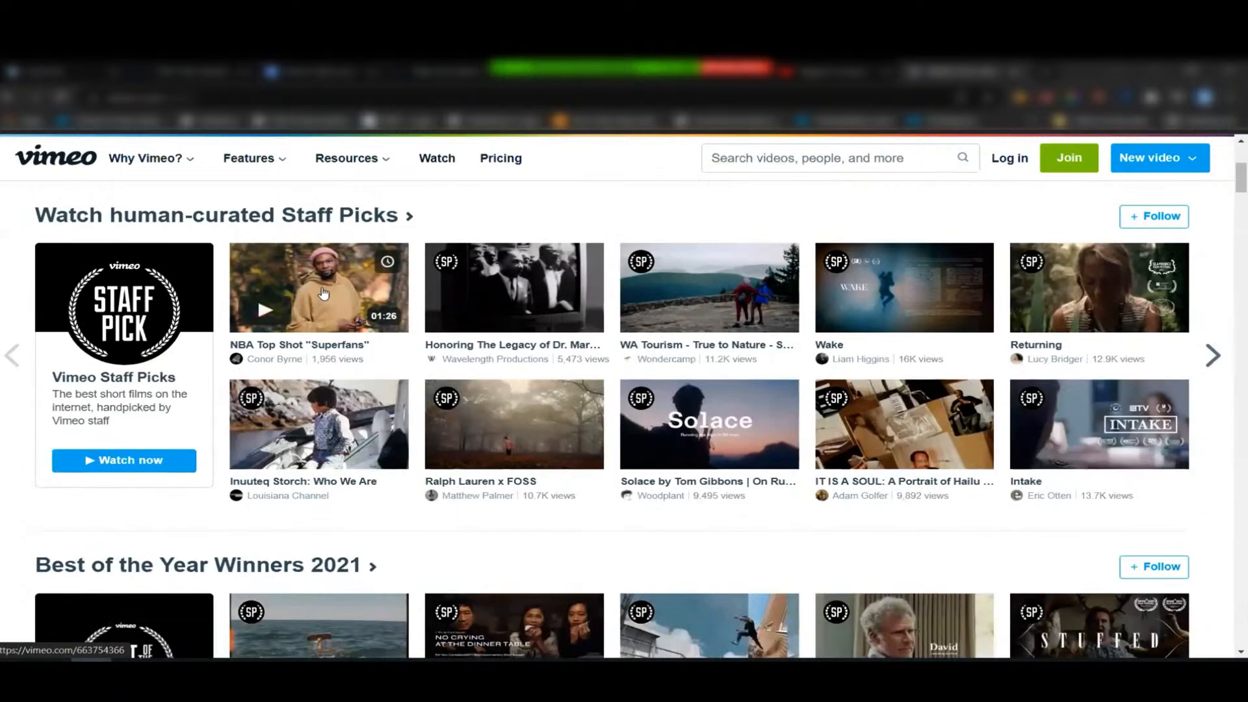
{"action": "left_click", "coordinate": [323, 295]}
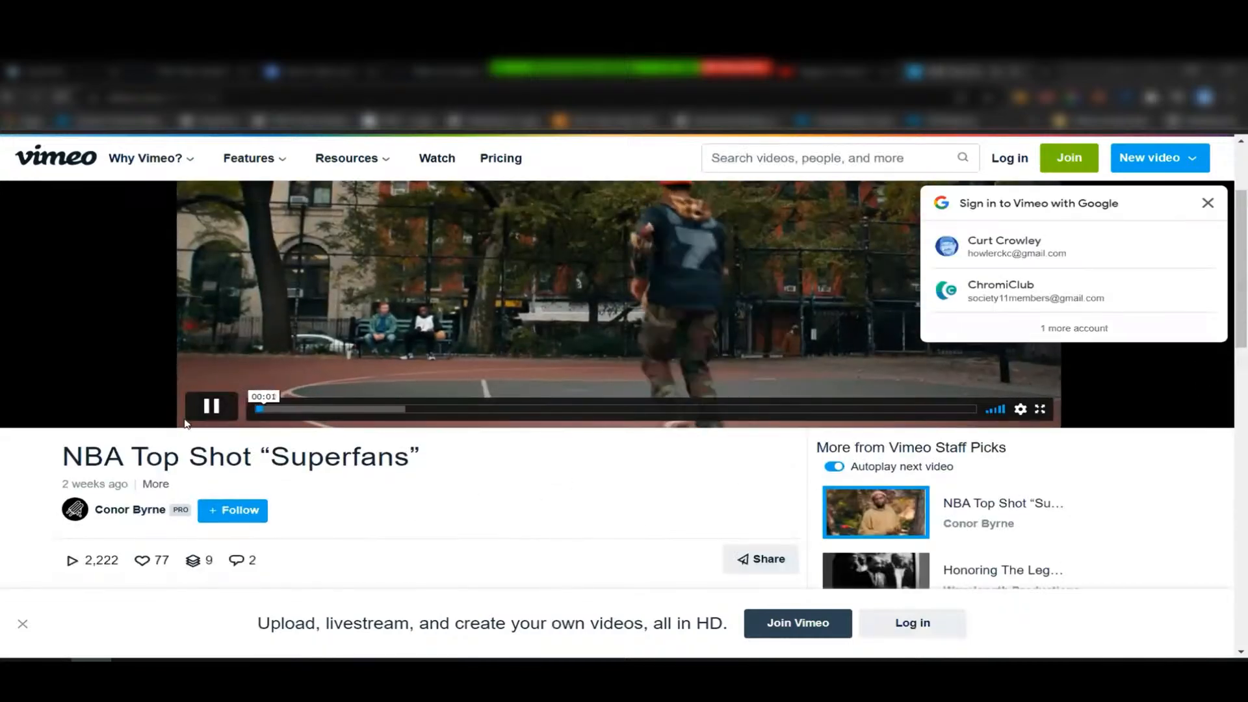
Dismiss the Google sign-in prompt and open the video's Share dialog from the mini-player
{"action": "scroll", "coordinate": [746, 484], "scroll_direction": "down", "scroll_amount": 1}
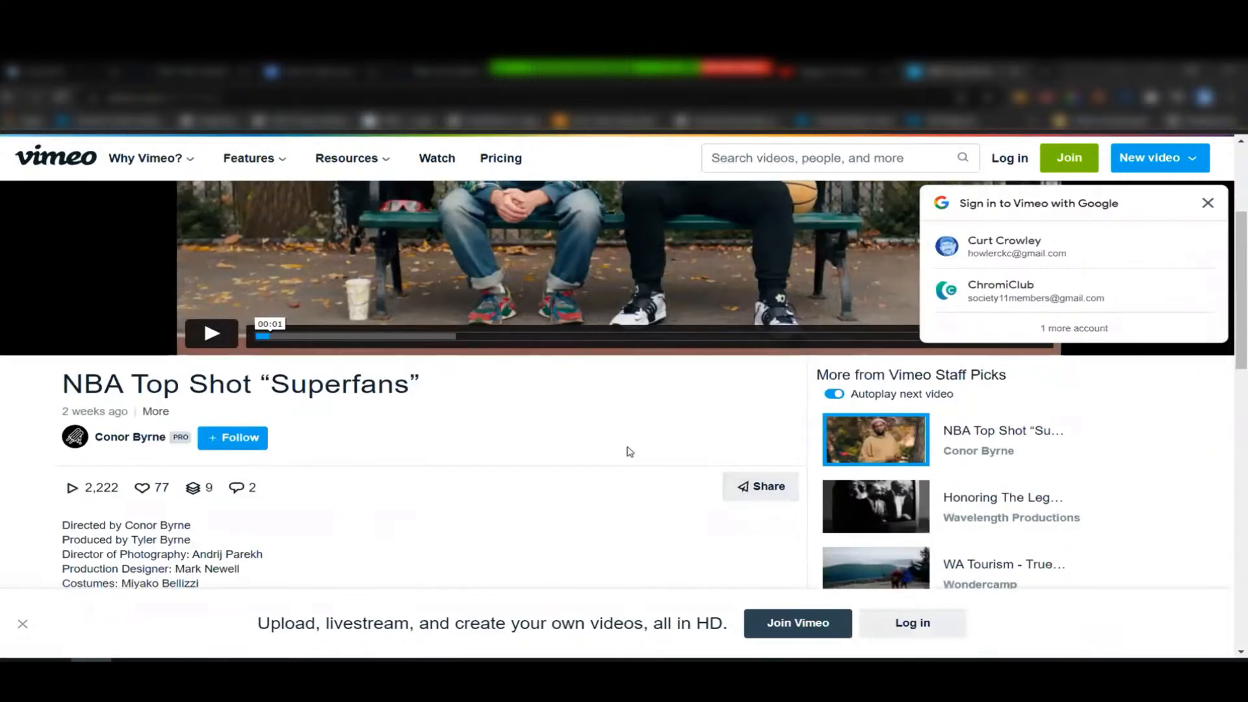
{"action": "left_click", "coordinate": [1208, 203]}
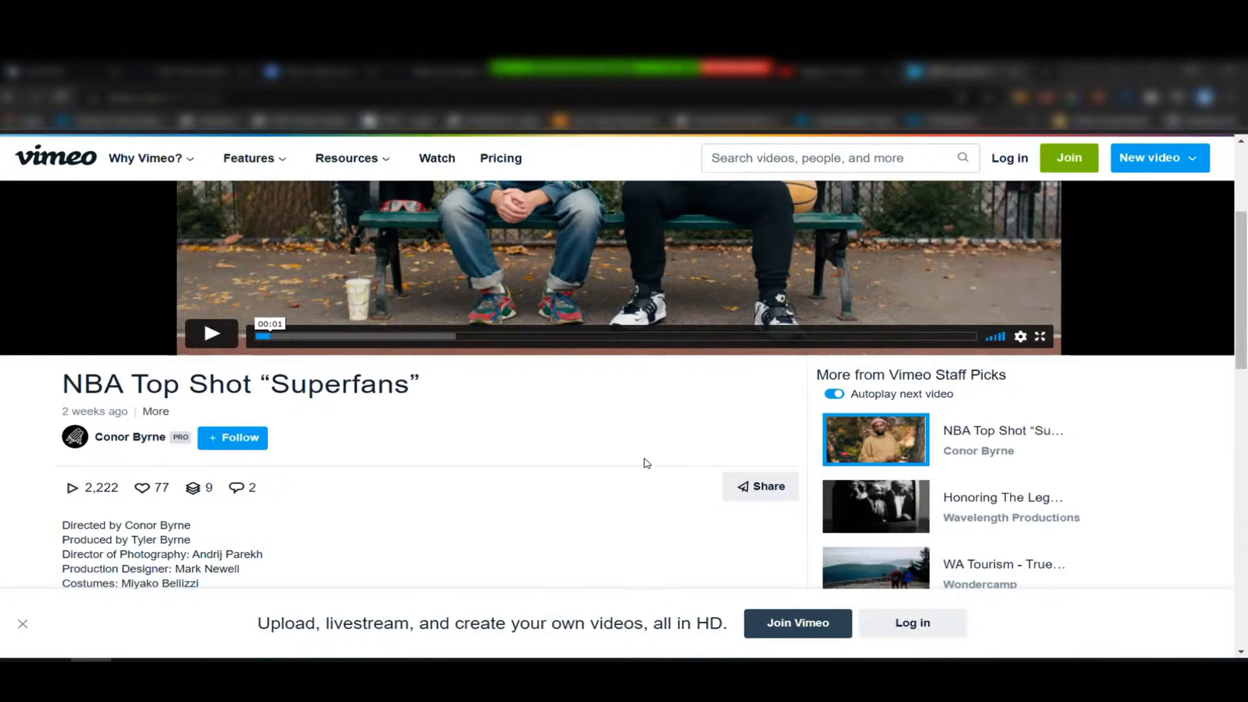
{"action": "scroll", "coordinate": [382, 463], "scroll_direction": "down", "scroll_amount": 1}
{"action": "scroll", "coordinate": [382, 462], "scroll_direction": "down", "scroll_amount": 2}
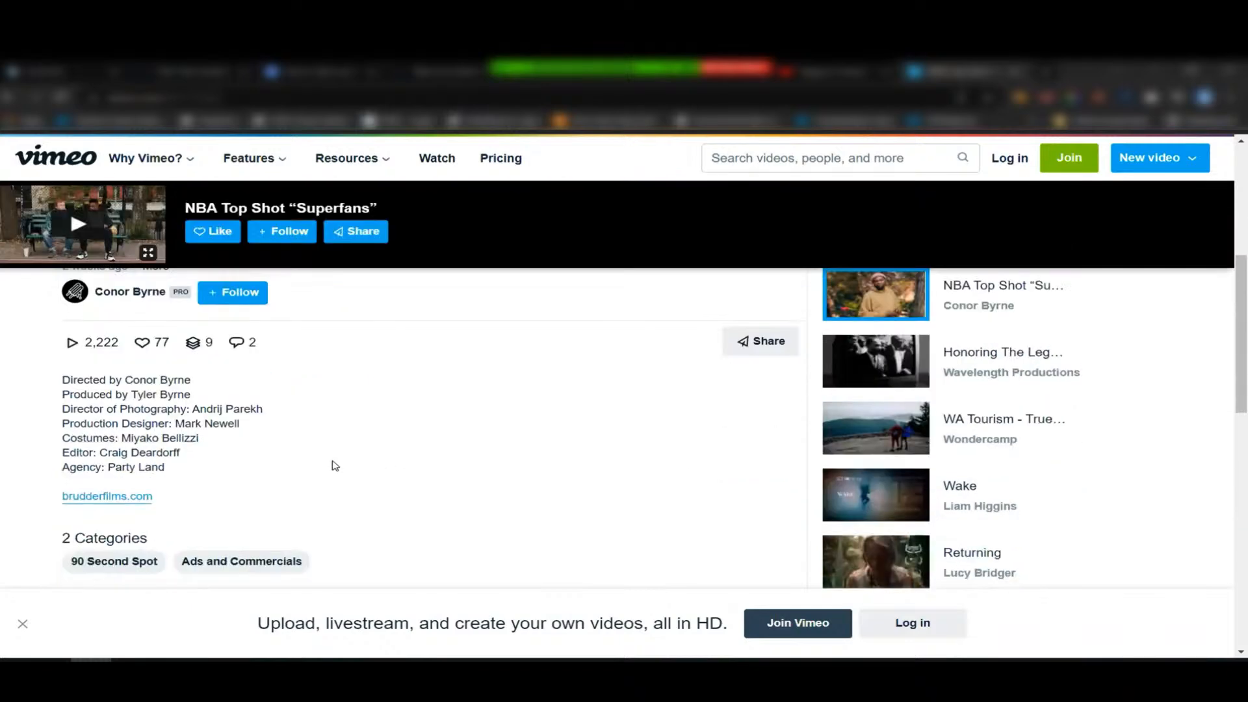
{"action": "left_click", "coordinate": [754, 345]}
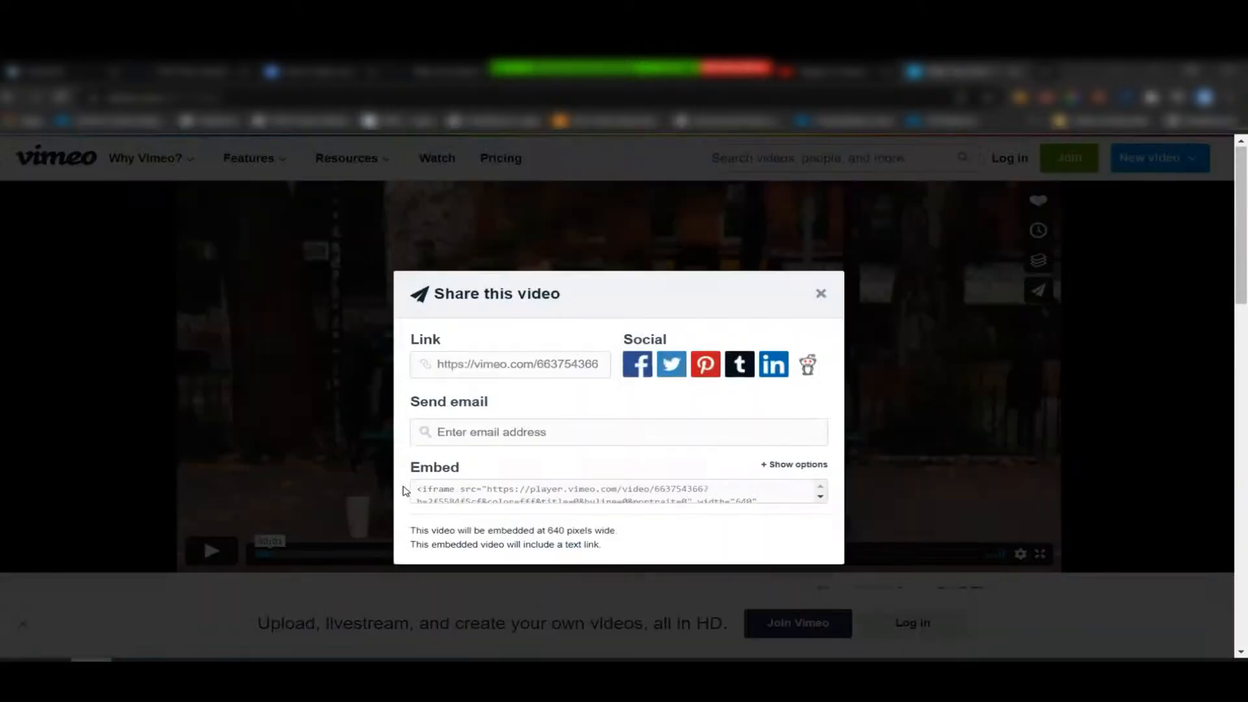
Select the full iframe embed code and switch back to the YiveSites tab
{"action": "left_click_drag", "start_coordinate": [418, 493], "coordinate": [726, 524]}
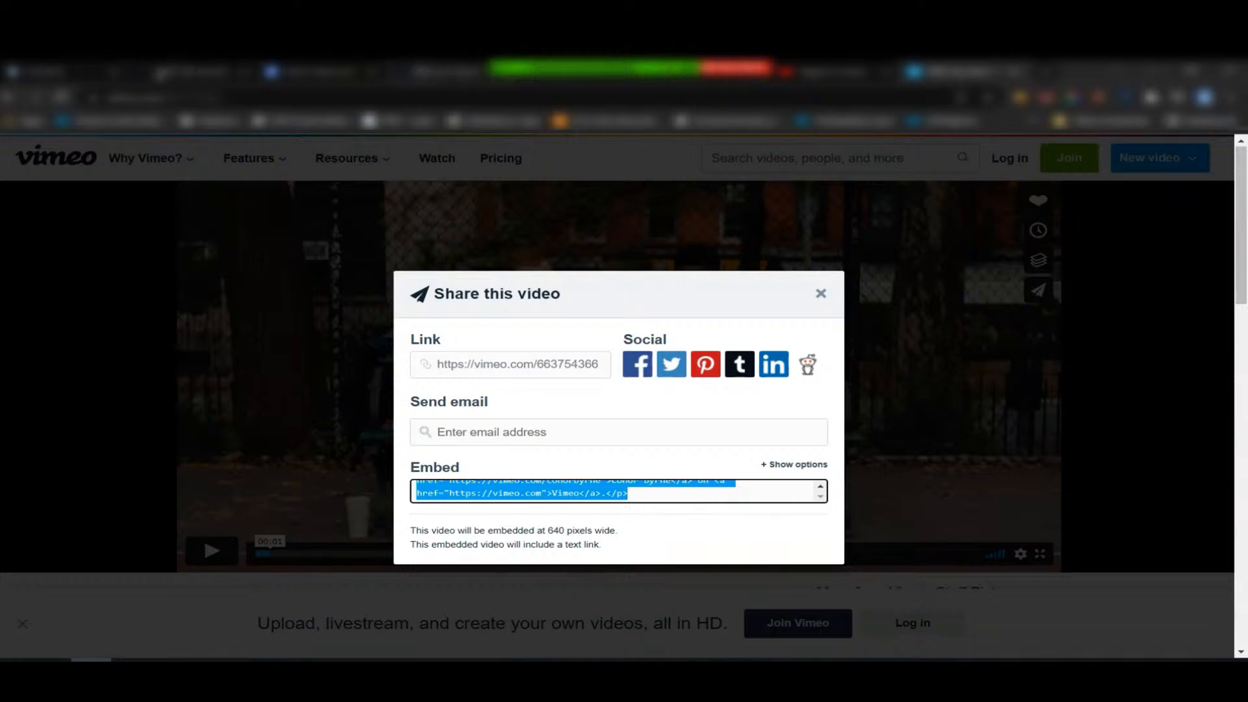
{"action": "left_click", "coordinate": [179, 74]}
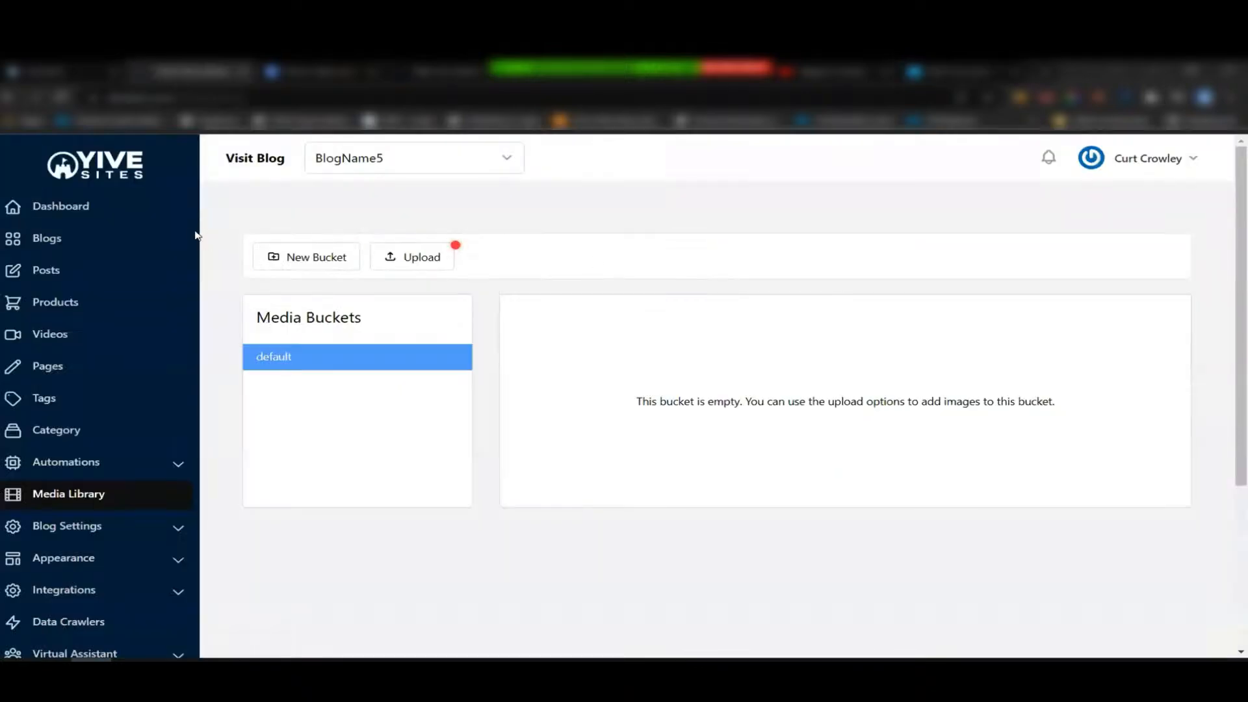
Open the Blogs list from the YiveSites sidebar
{"action": "left_click", "coordinate": [39, 238]}
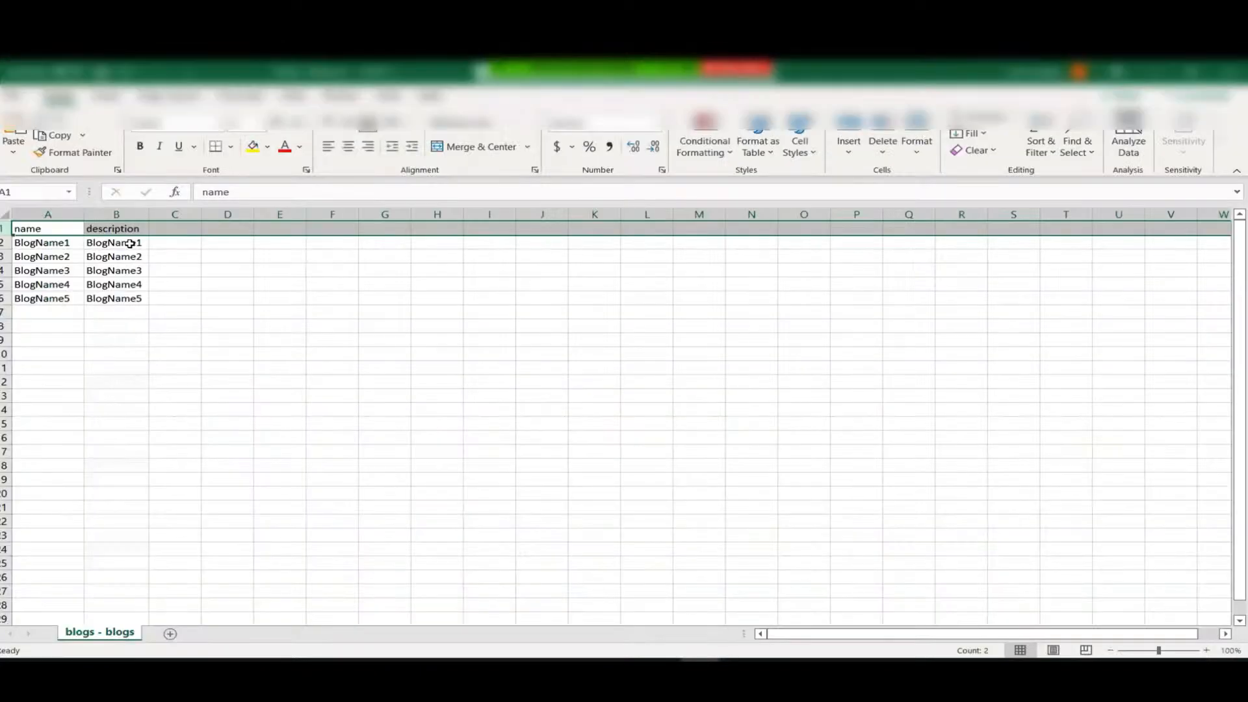
Rename BlogName1 in cell A2 to Blog-Name-here
{"action": "left_click_drag", "start_coordinate": [30, 243], "coordinate": [33, 295]}
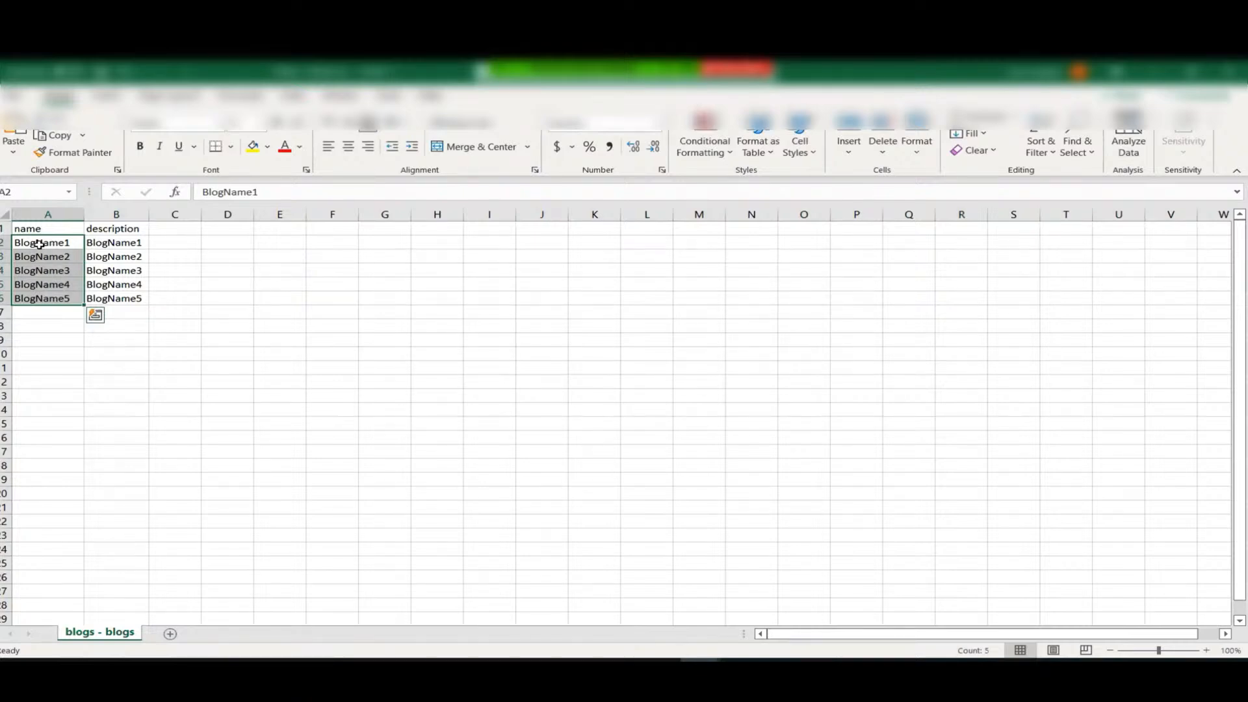
{"action": "left_click", "coordinate": [274, 191]}
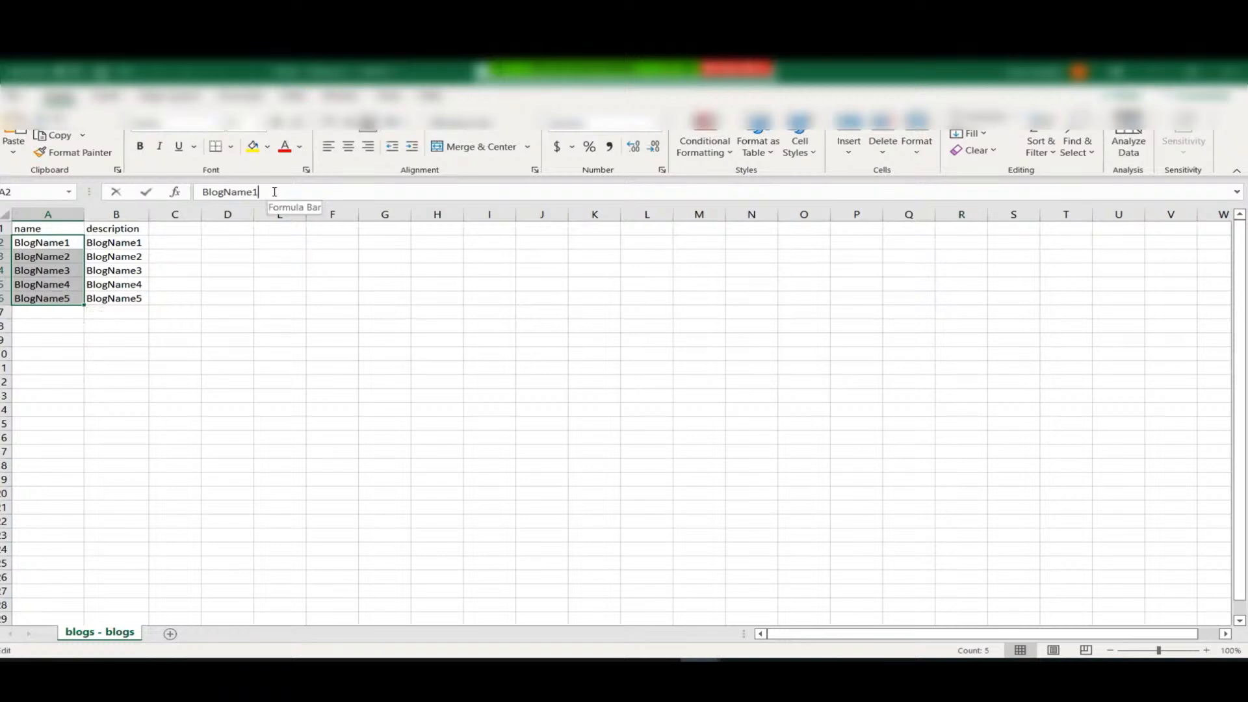
{"action": "key", "text": "BackSpace"}
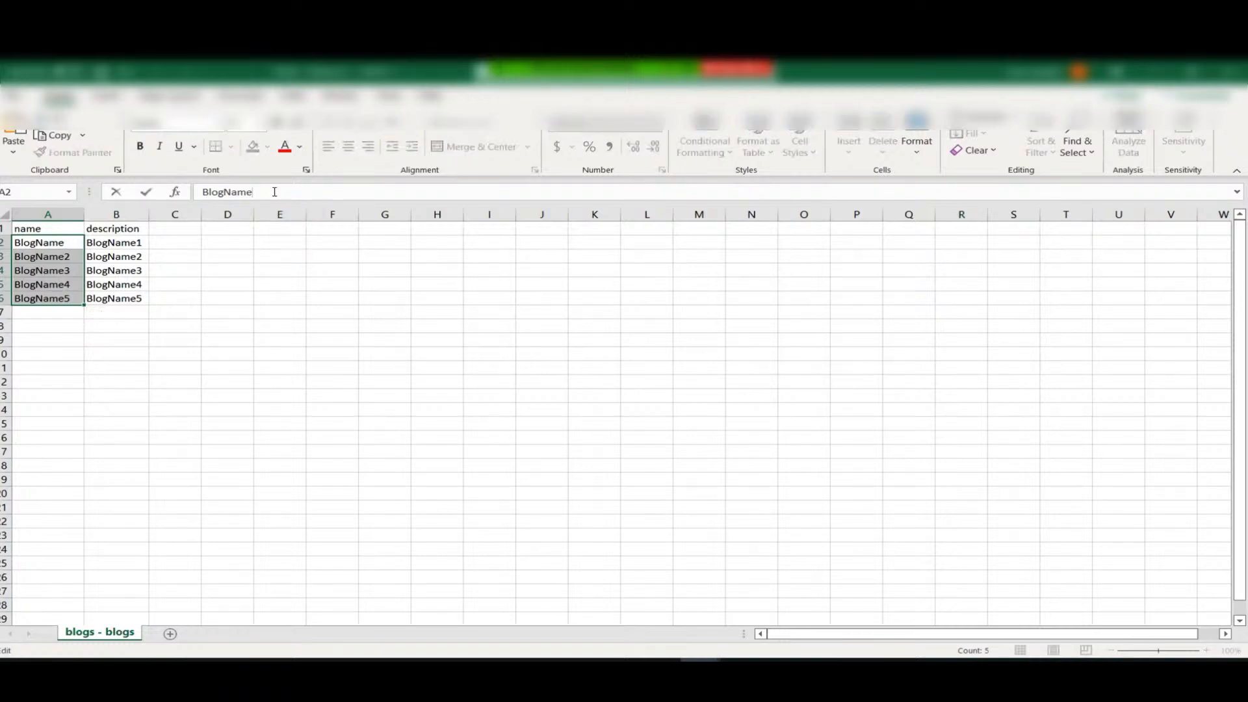
{"action": "left_click", "coordinate": [223, 192]}
{"action": "type", "text": "-here"}
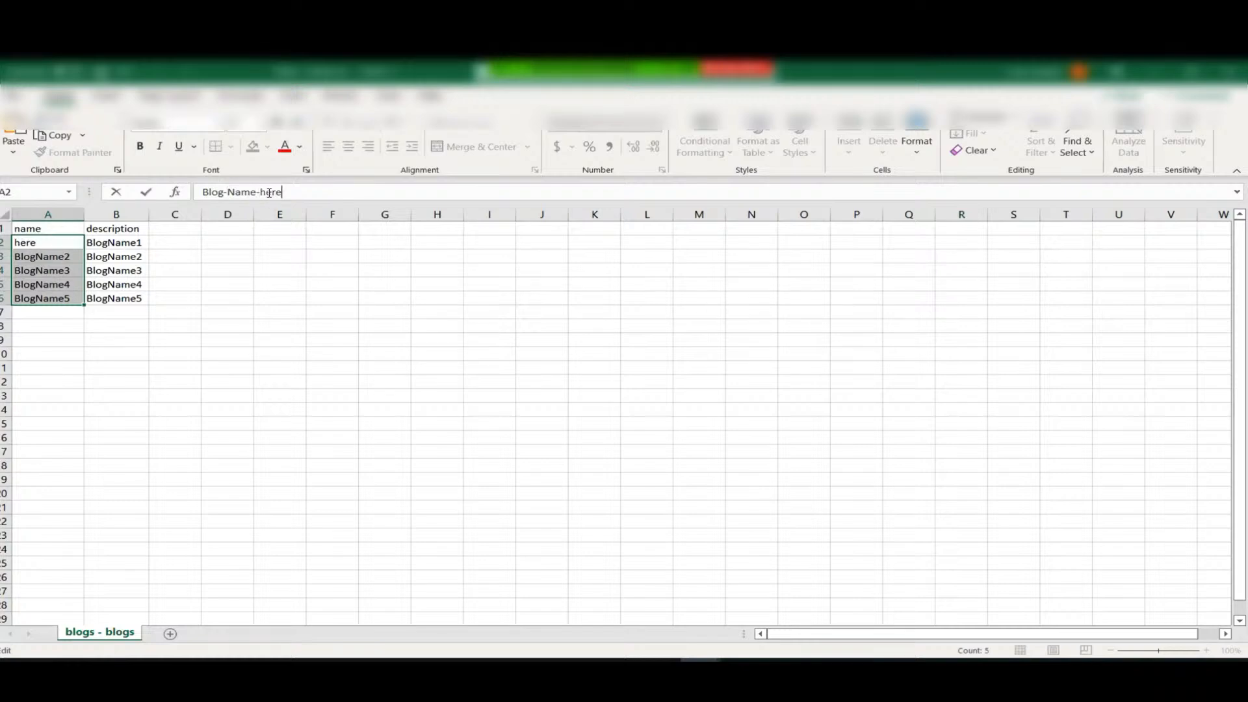
{"action": "left_click", "coordinate": [239, 267]}
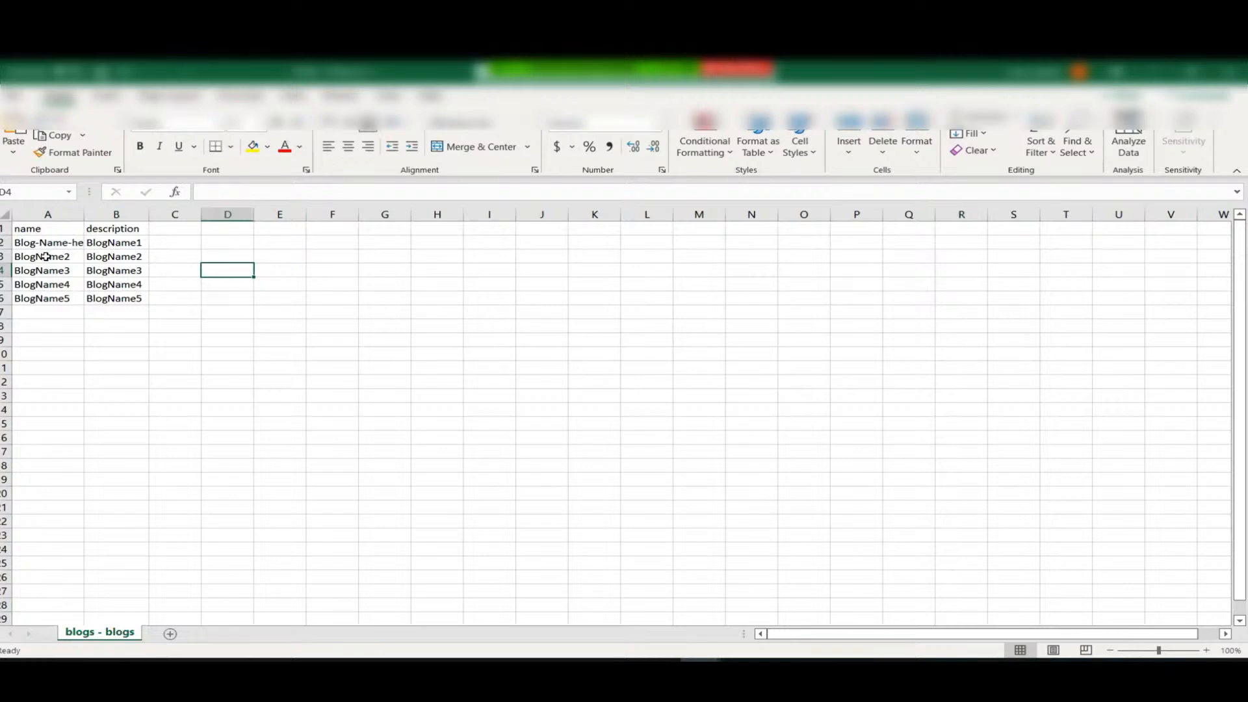
Check cells A3–A6 and widen column A to fit Blog-Name-here
{"action": "left_click", "coordinate": [48, 258]}
{"action": "left_click", "coordinate": [49, 270]}
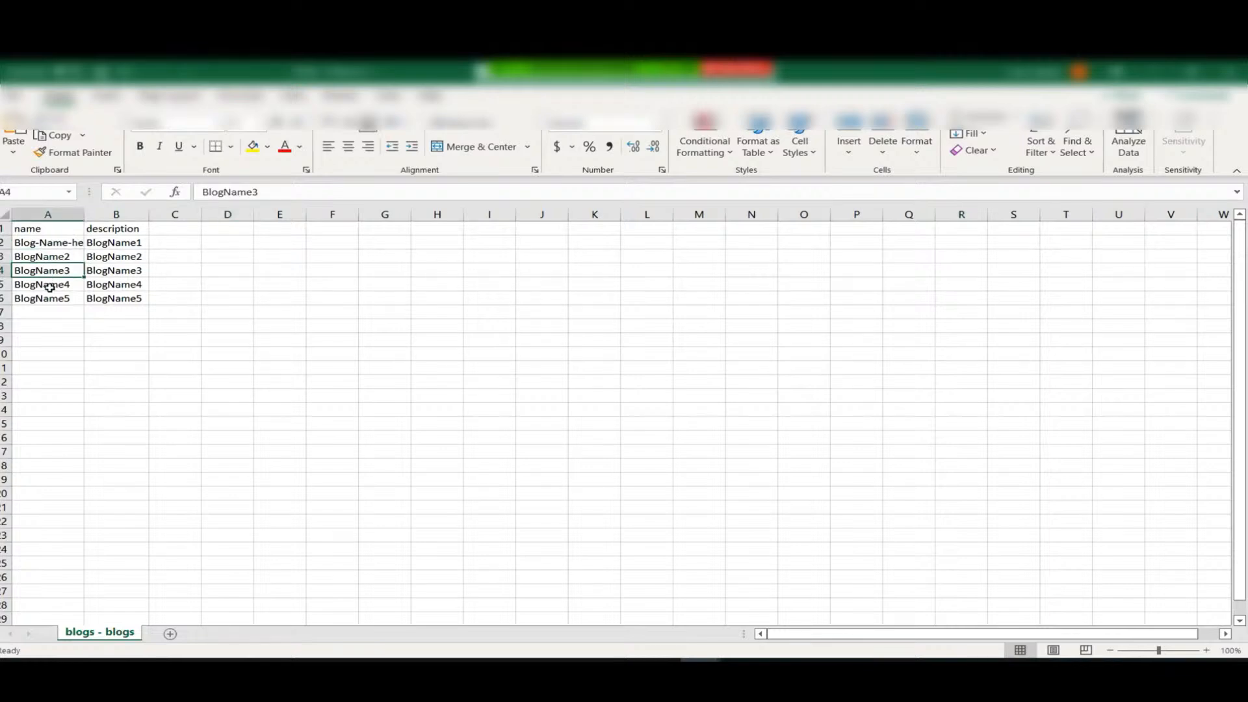
{"action": "left_click", "coordinate": [50, 285]}
{"action": "left_click", "coordinate": [56, 300]}
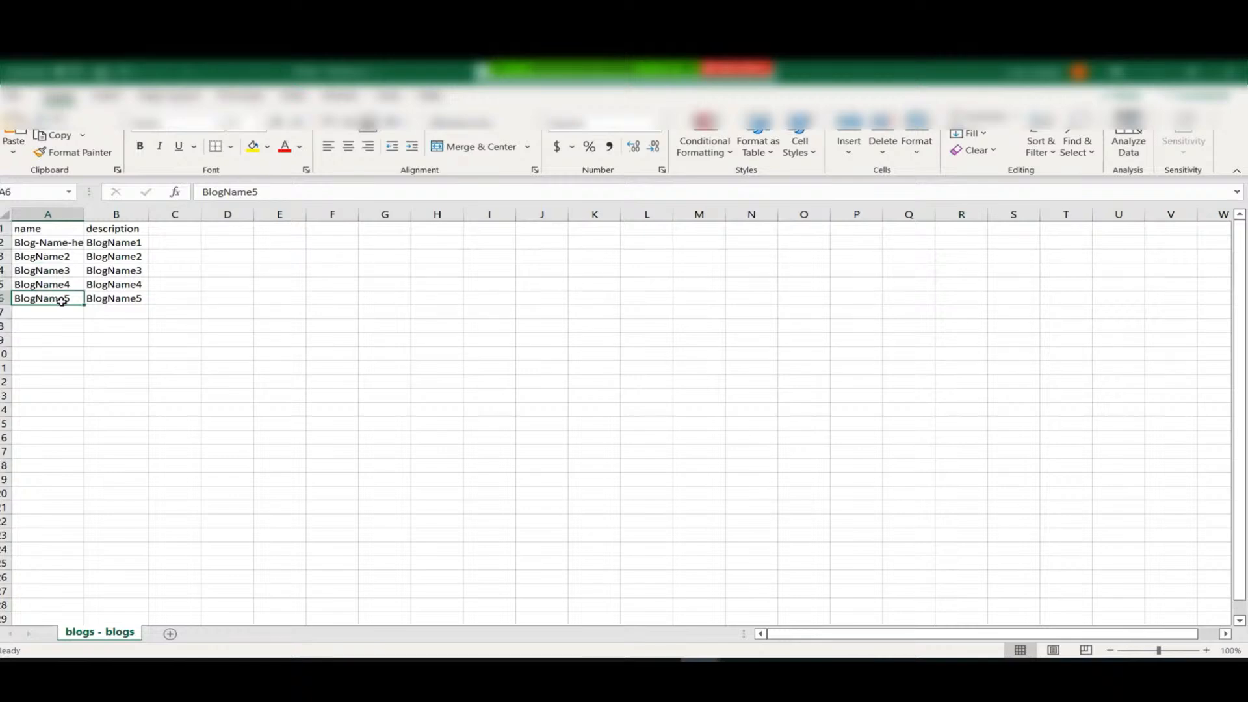
{"action": "left_click_drag", "start_coordinate": [38, 240], "coordinate": [39, 305]}
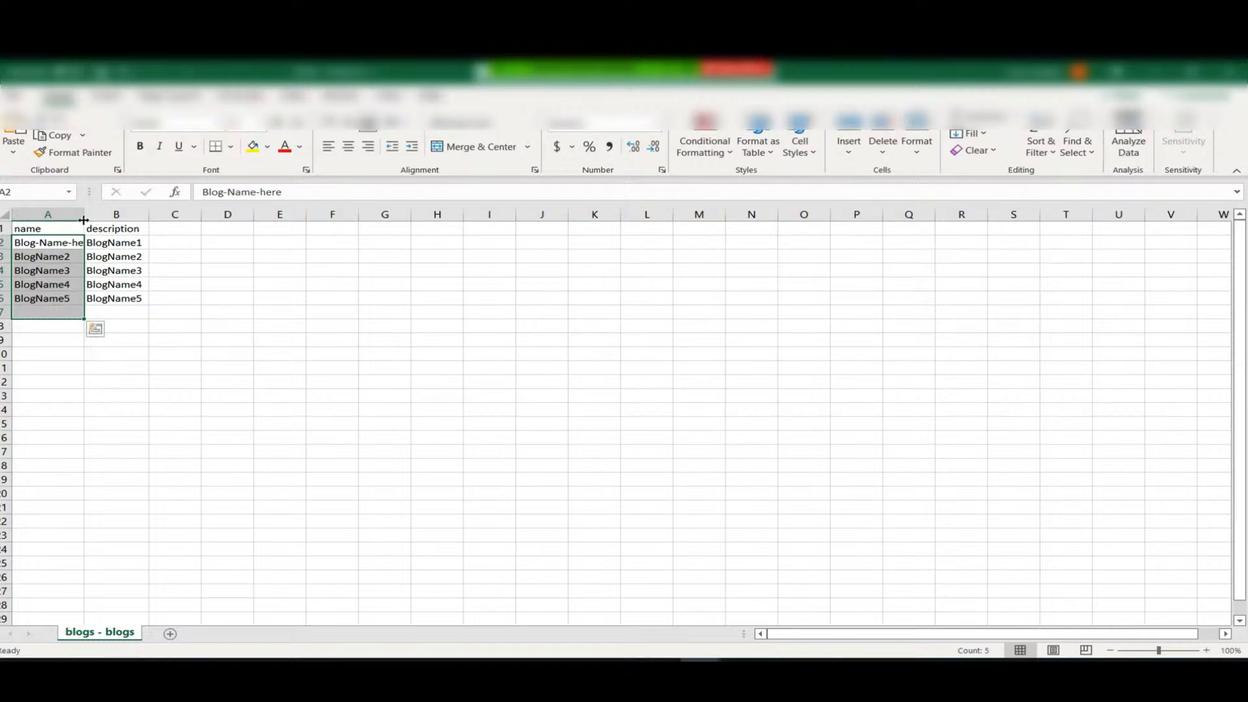
{"action": "left_click_drag", "start_coordinate": [84, 219], "coordinate": [141, 219]}
{"action": "left_click", "coordinate": [78, 242]}
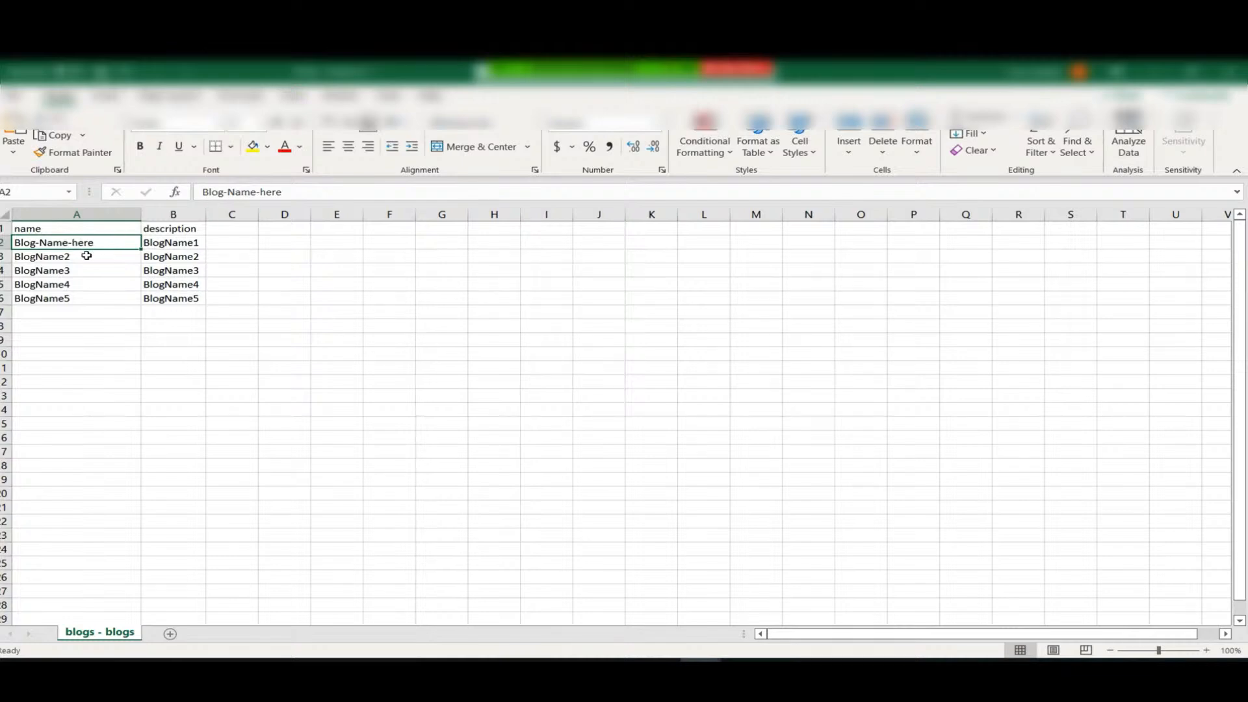
Copy Blog-Name-here from A2 down through row 7
{"action": "left_click", "coordinate": [87, 255]}
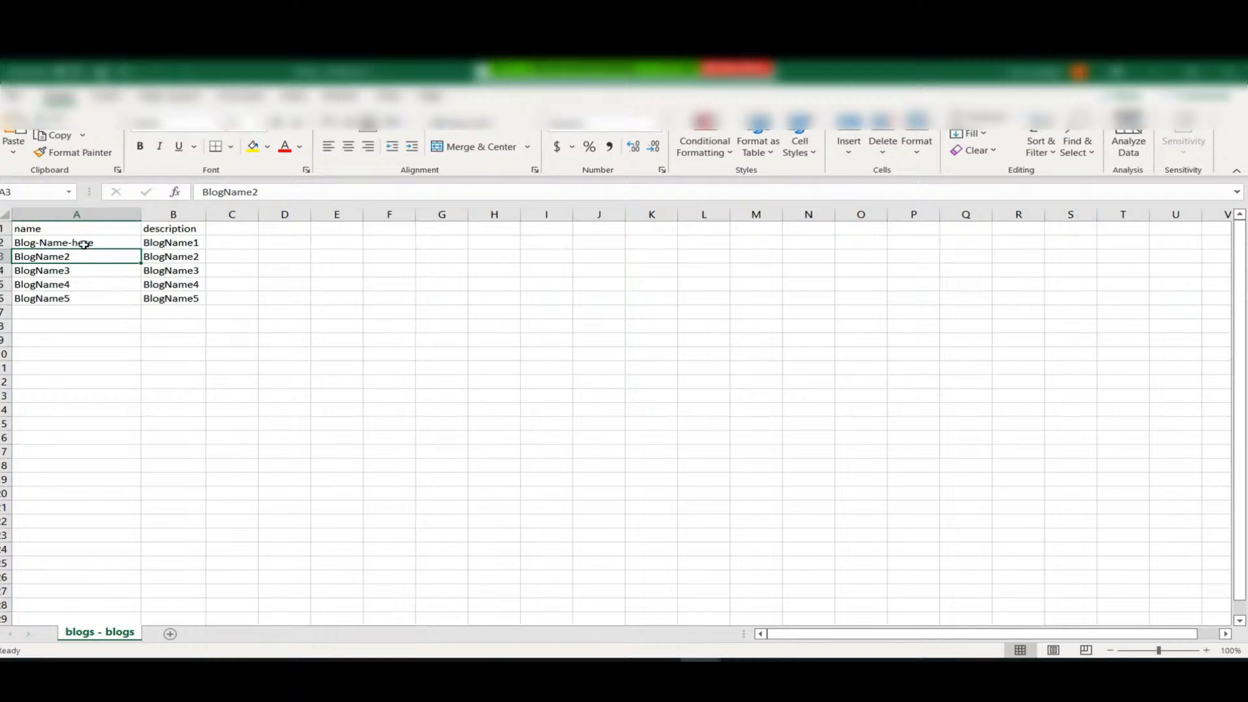
{"action": "left_click", "coordinate": [84, 243]}
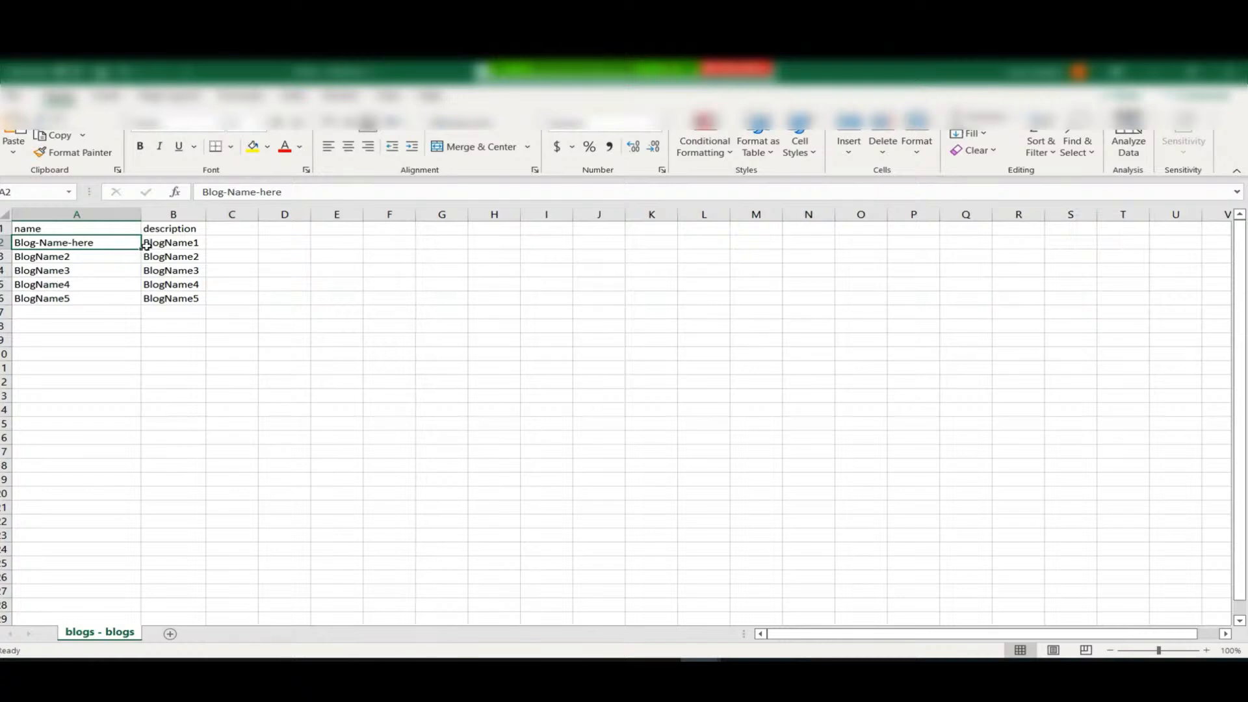
{"action": "left_click_drag", "start_coordinate": [140, 250], "coordinate": [133, 316]}
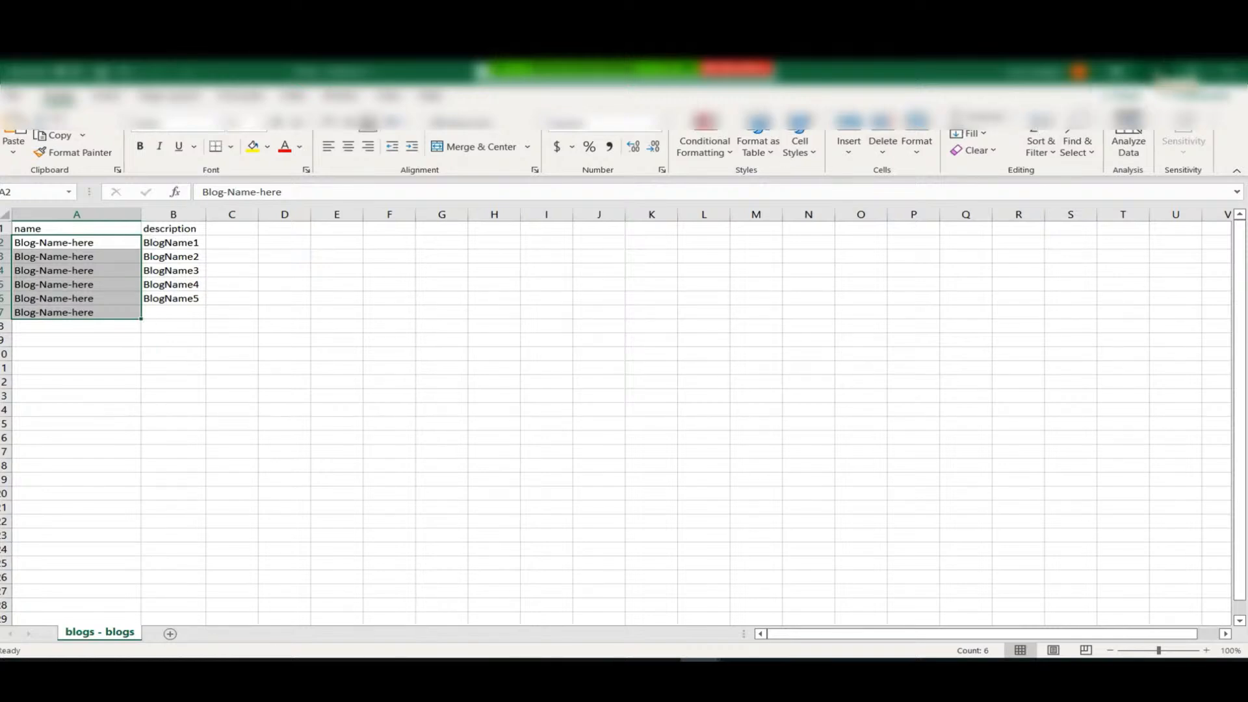
Minimize Excel to bring back the YiveSites Blogs list
{"action": "left_click", "coordinate": [1156, 72]}
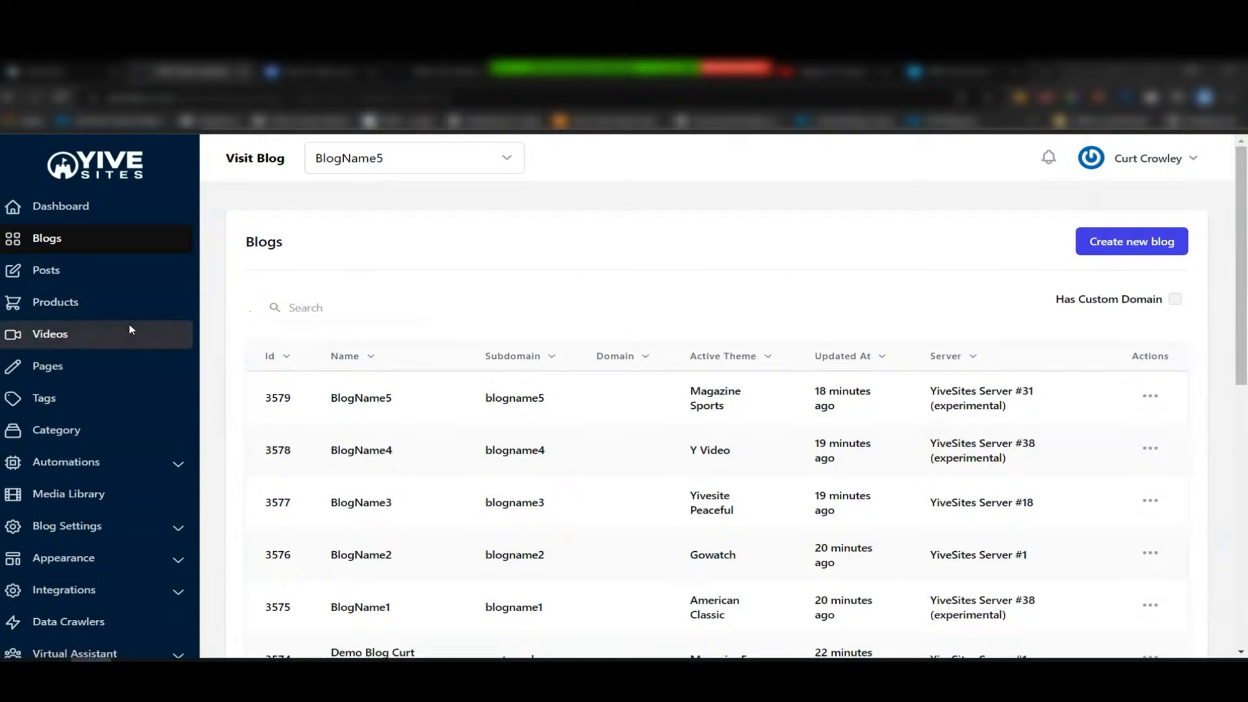
{"action": "scroll", "coordinate": [130, 329], "scroll_direction": "down", "scroll_amount": 1}
{"action": "scroll", "coordinate": [130, 329], "scroll_direction": "up", "scroll_amount": 1}
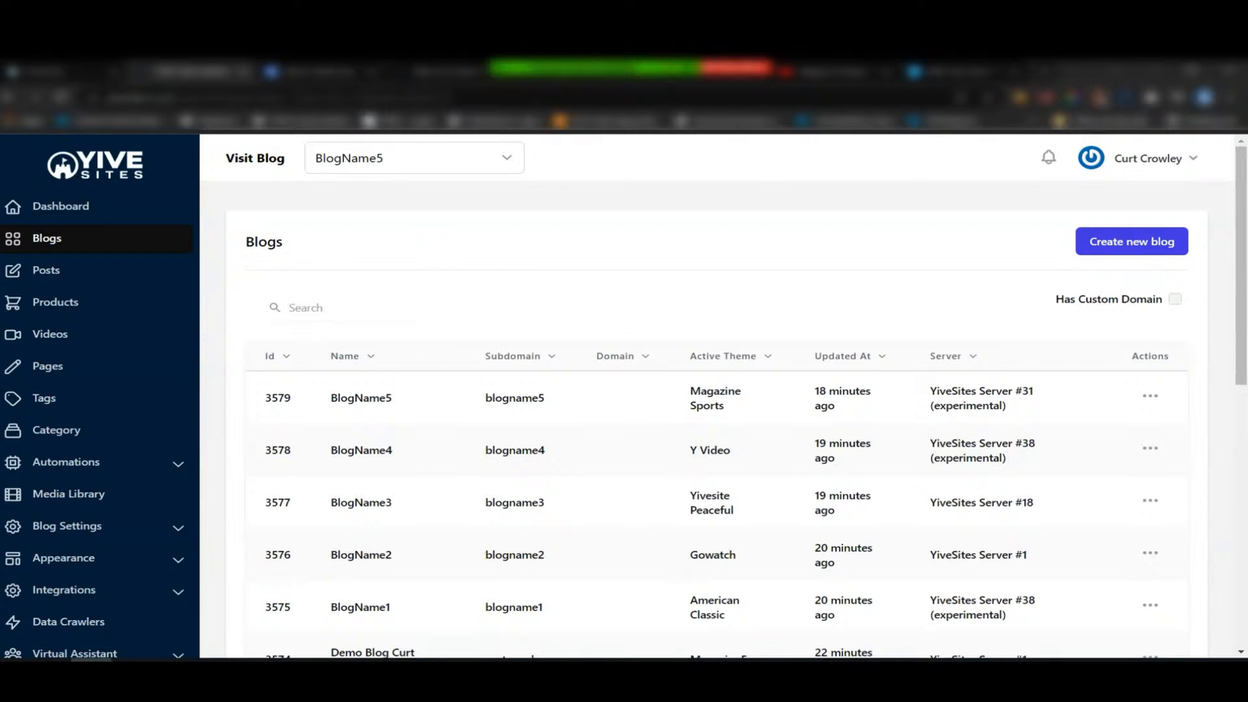
Start a new post from the extension panel with all blogs selected as targets
{"action": "left_click", "coordinate": [1099, 98]}
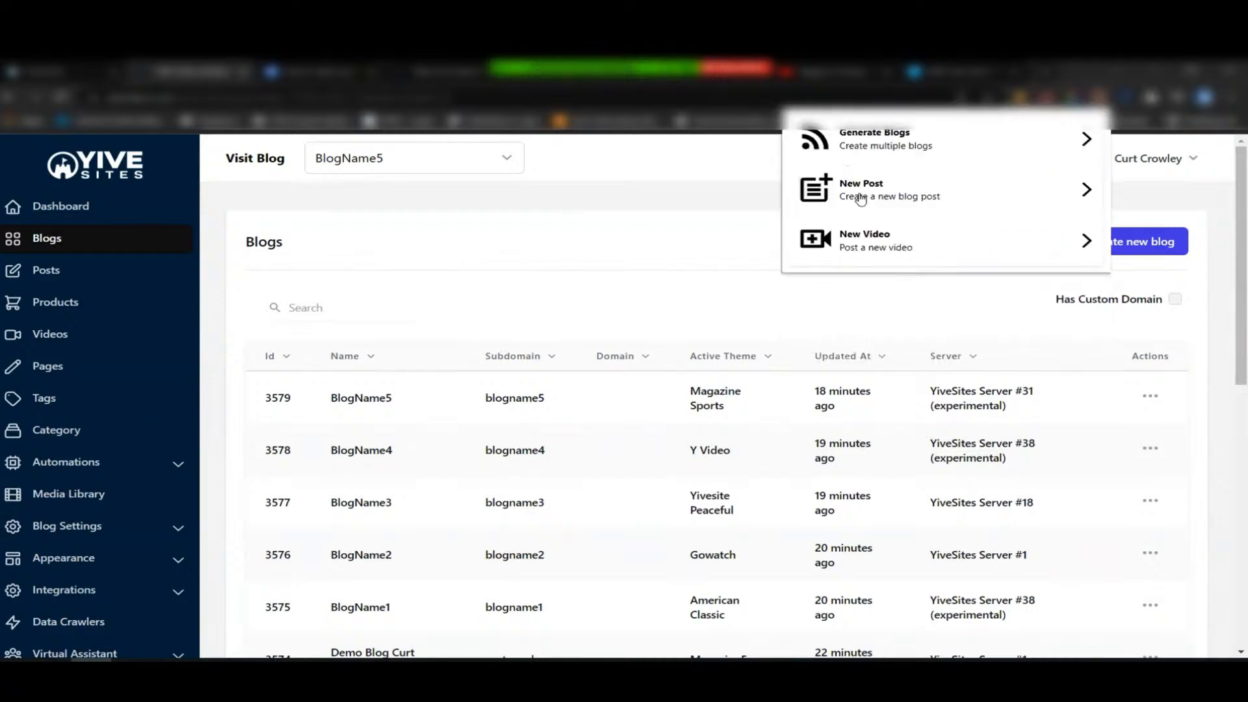
{"action": "left_click", "coordinate": [860, 198]}
{"action": "left_click", "coordinate": [908, 170]}
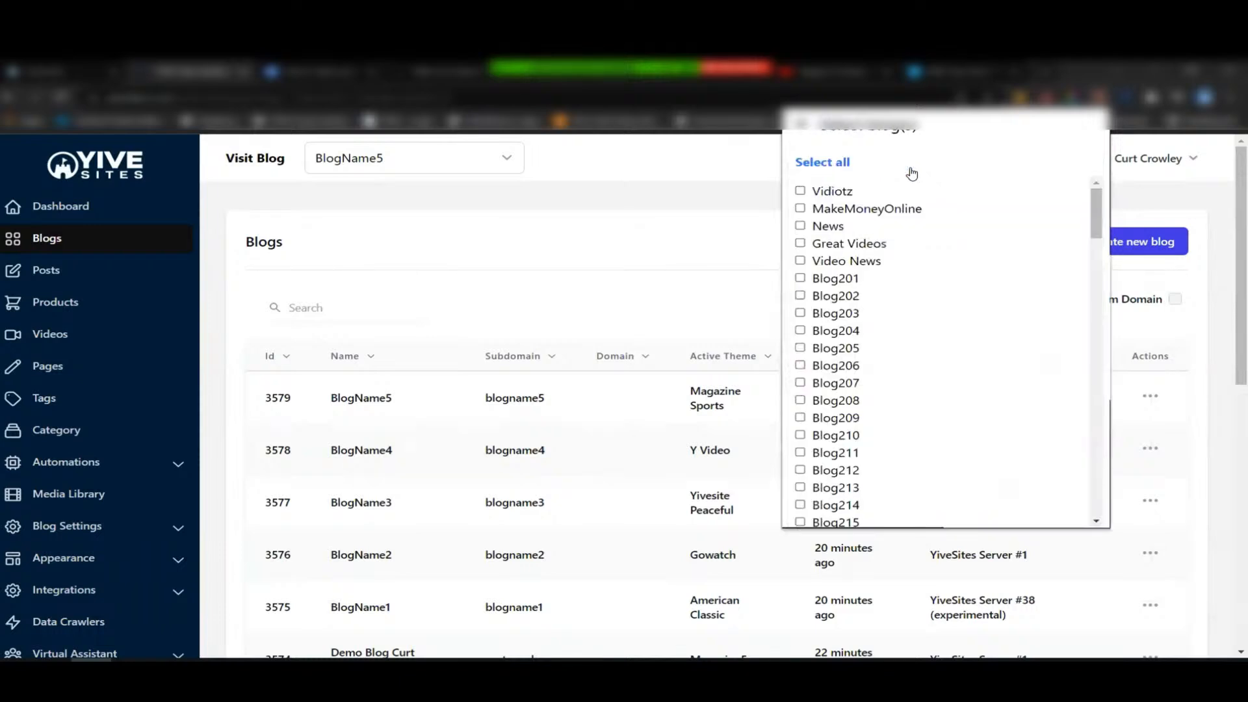
{"action": "left_click", "coordinate": [837, 163]}
{"action": "scroll", "coordinate": [923, 312], "scroll_direction": "down", "scroll_amount": 10}
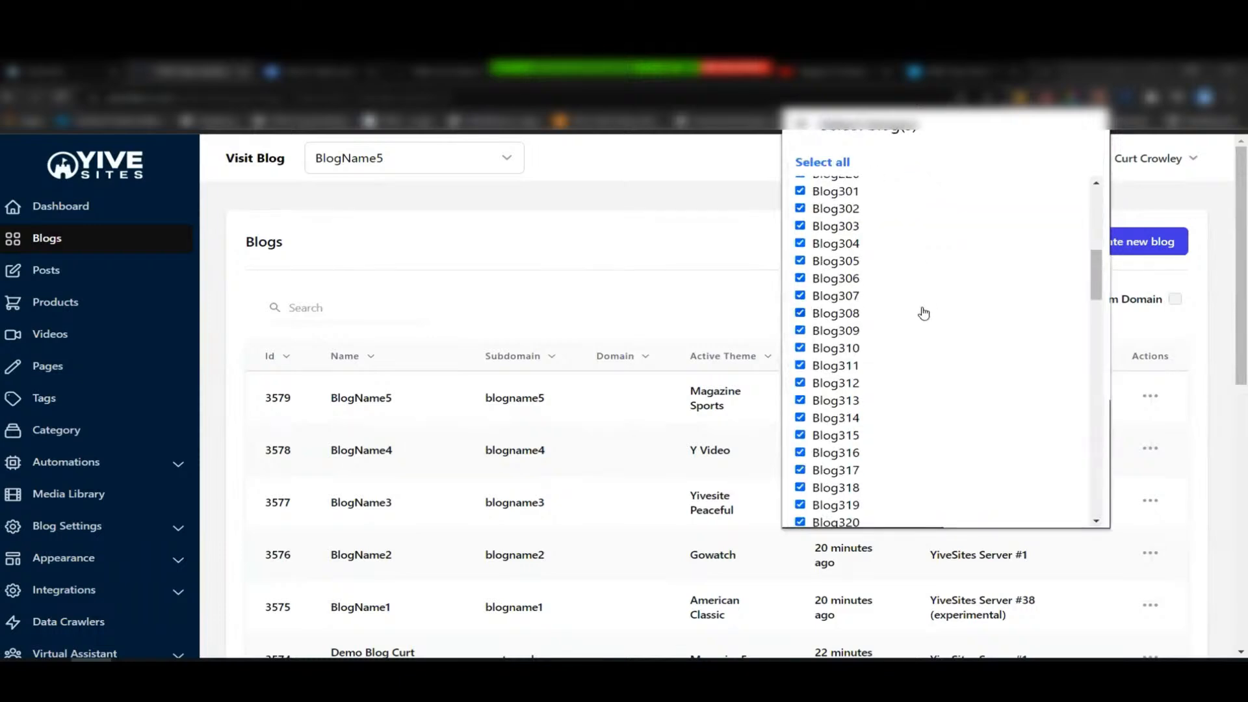
{"action": "scroll", "coordinate": [924, 315], "scroll_direction": "down", "scroll_amount": 5}
{"action": "scroll", "coordinate": [925, 312], "scroll_direction": "up", "scroll_amount": 15}
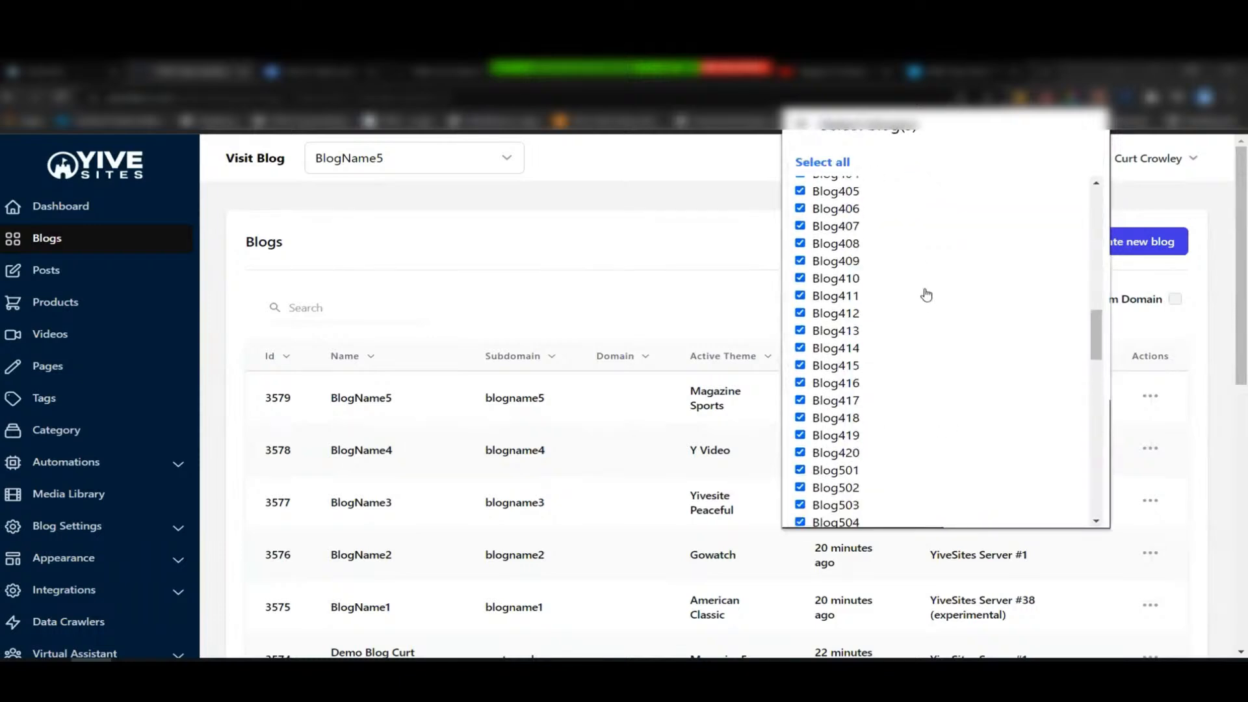
Exclude MakeMoneyOnline, News, Great Videos, Vidiotz and Video News, then confirm the blog choice
{"action": "left_click", "coordinate": [801, 208]}
{"action": "left_click", "coordinate": [801, 226]}
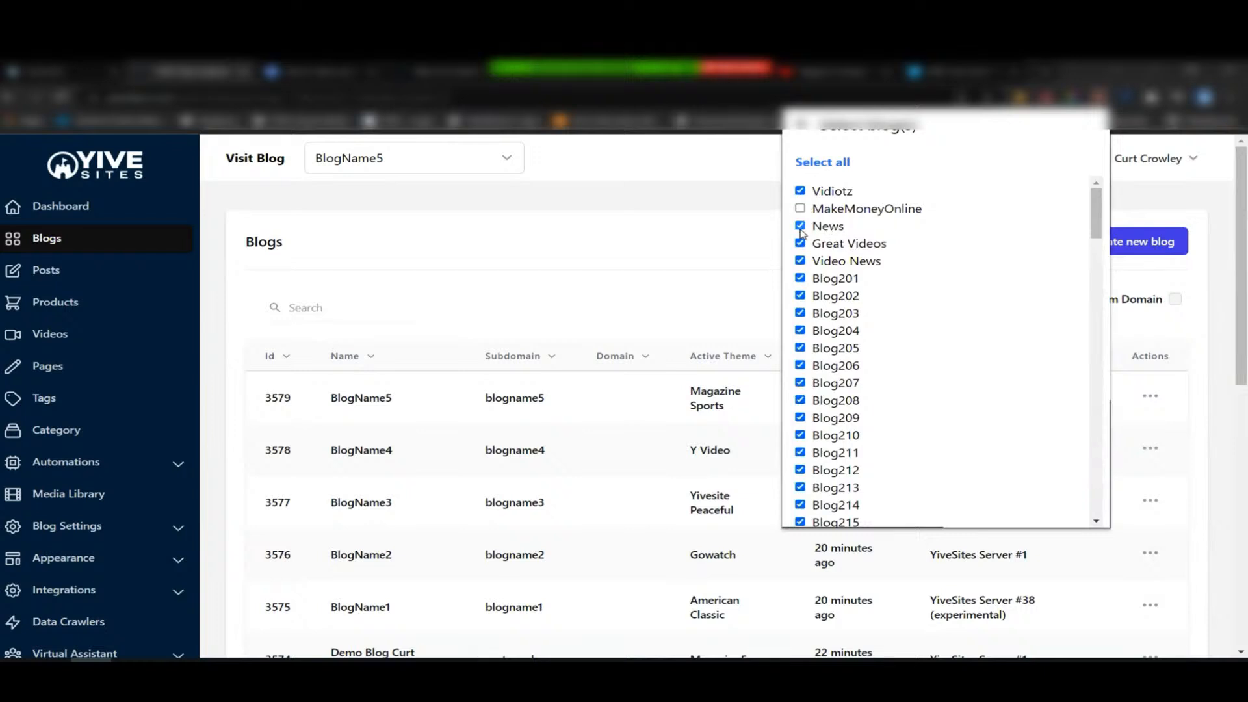
{"action": "left_click", "coordinate": [800, 244]}
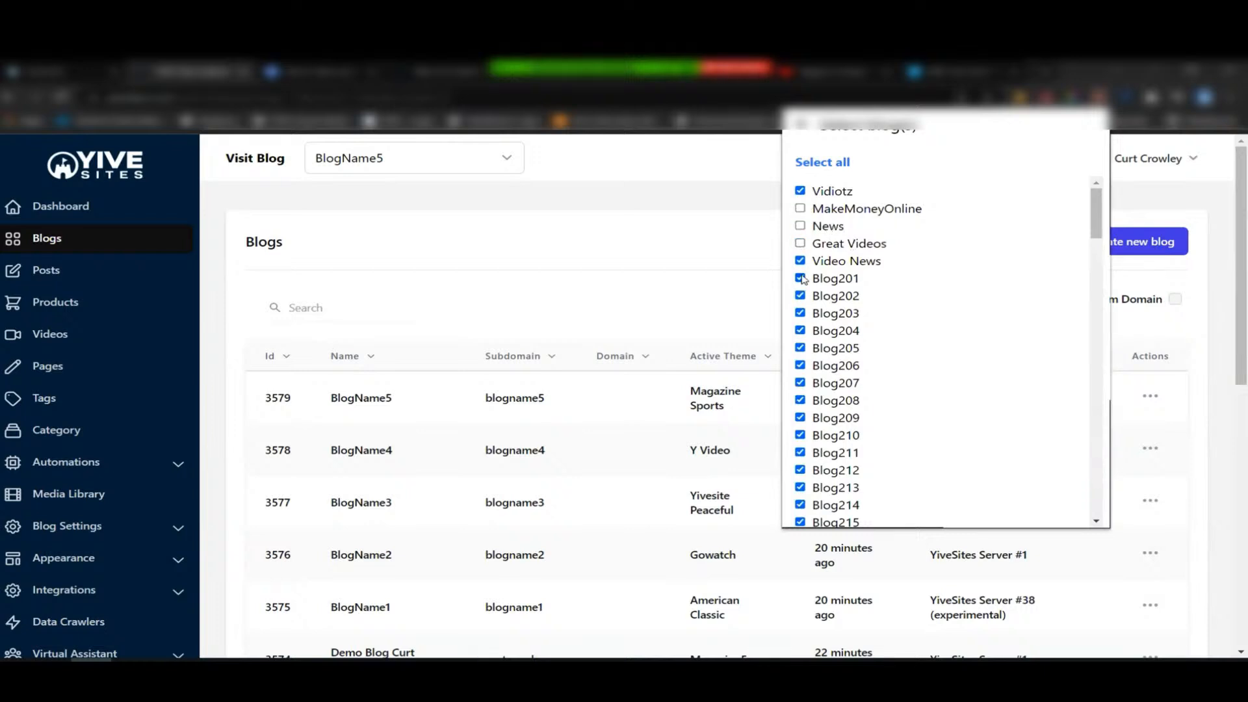
{"action": "left_click", "coordinate": [800, 192]}
{"action": "left_click", "coordinate": [800, 260]}
{"action": "scroll", "coordinate": [871, 302], "scroll_direction": "down", "scroll_amount": 15}
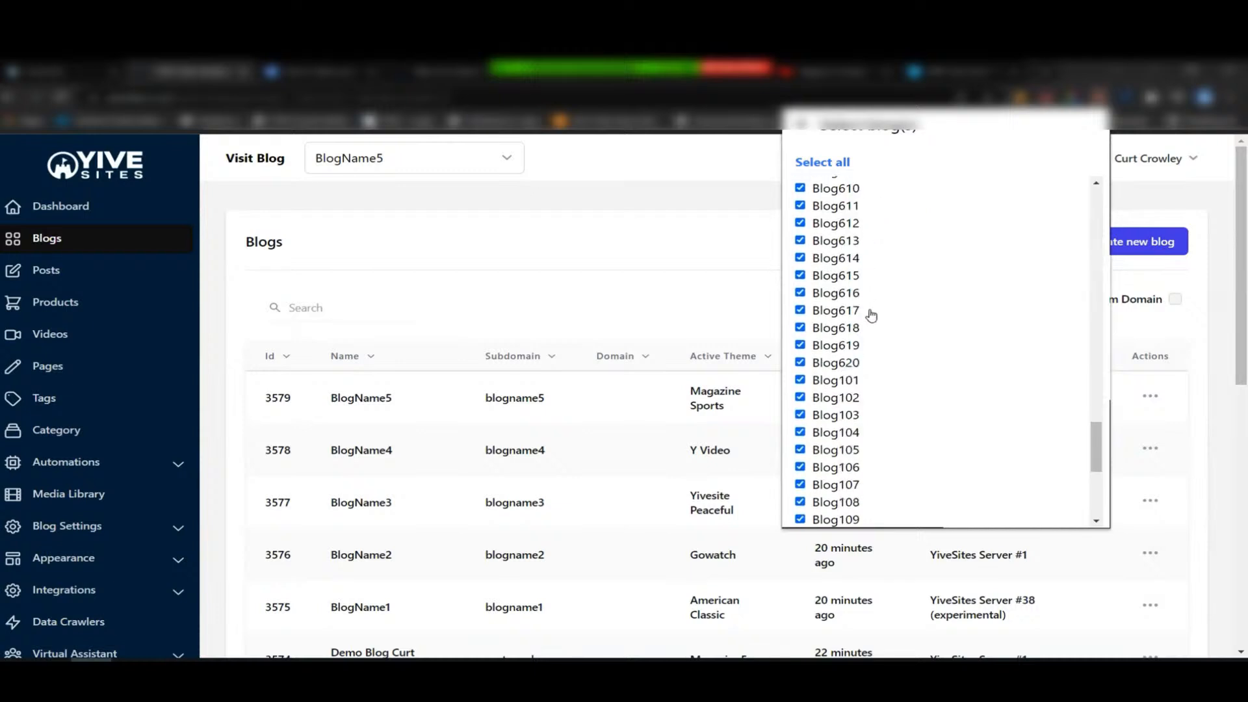
{"action": "scroll", "coordinate": [871, 315], "scroll_direction": "up", "scroll_amount": 15}
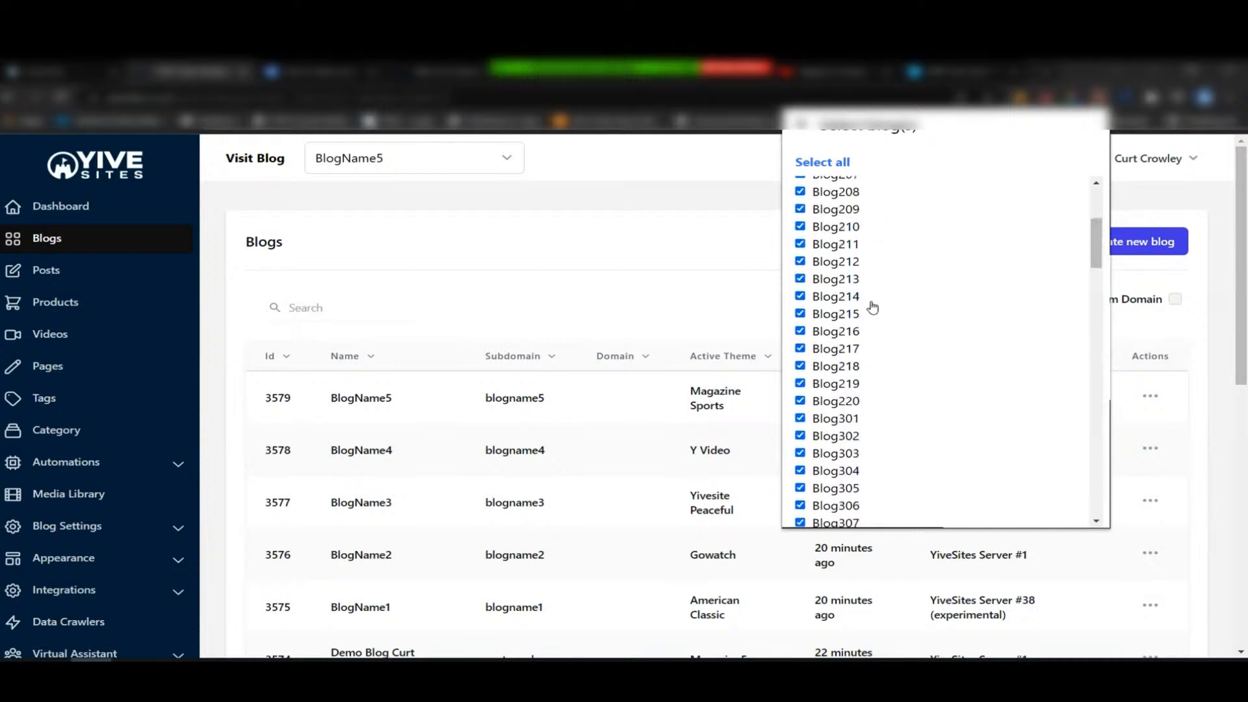
{"action": "left_click", "coordinate": [874, 171]}
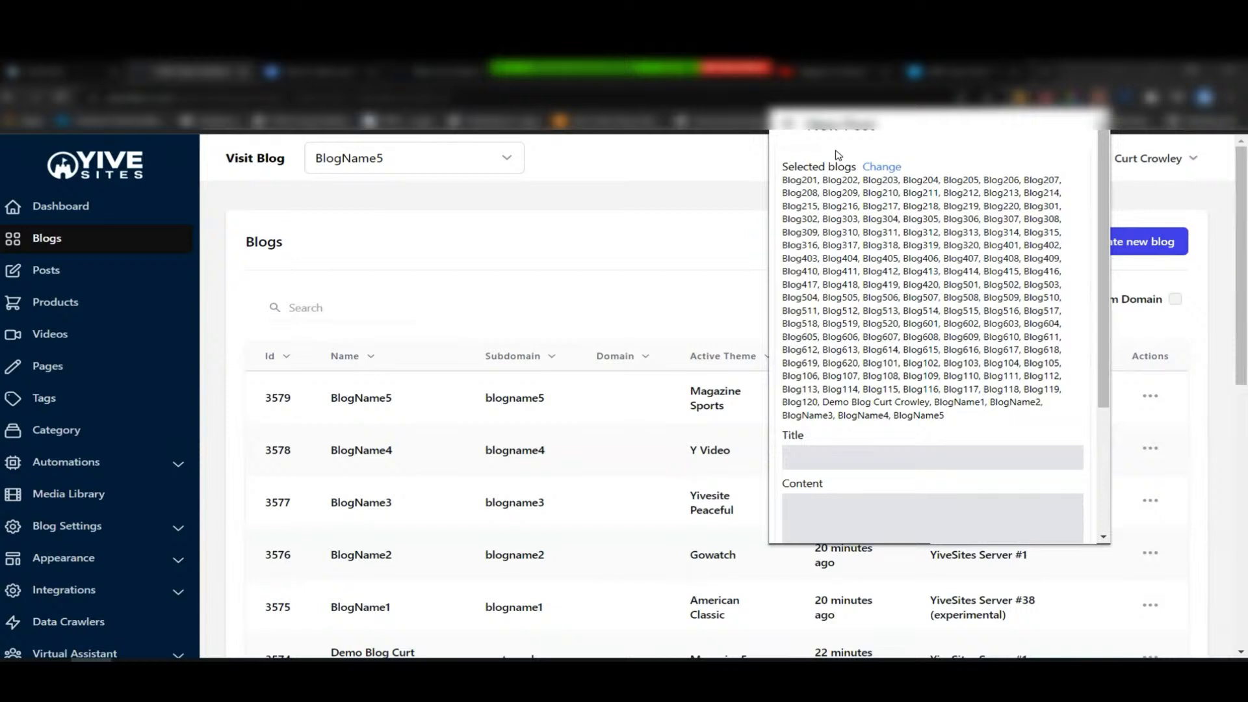
{"action": "left_click", "coordinate": [218, 355]}
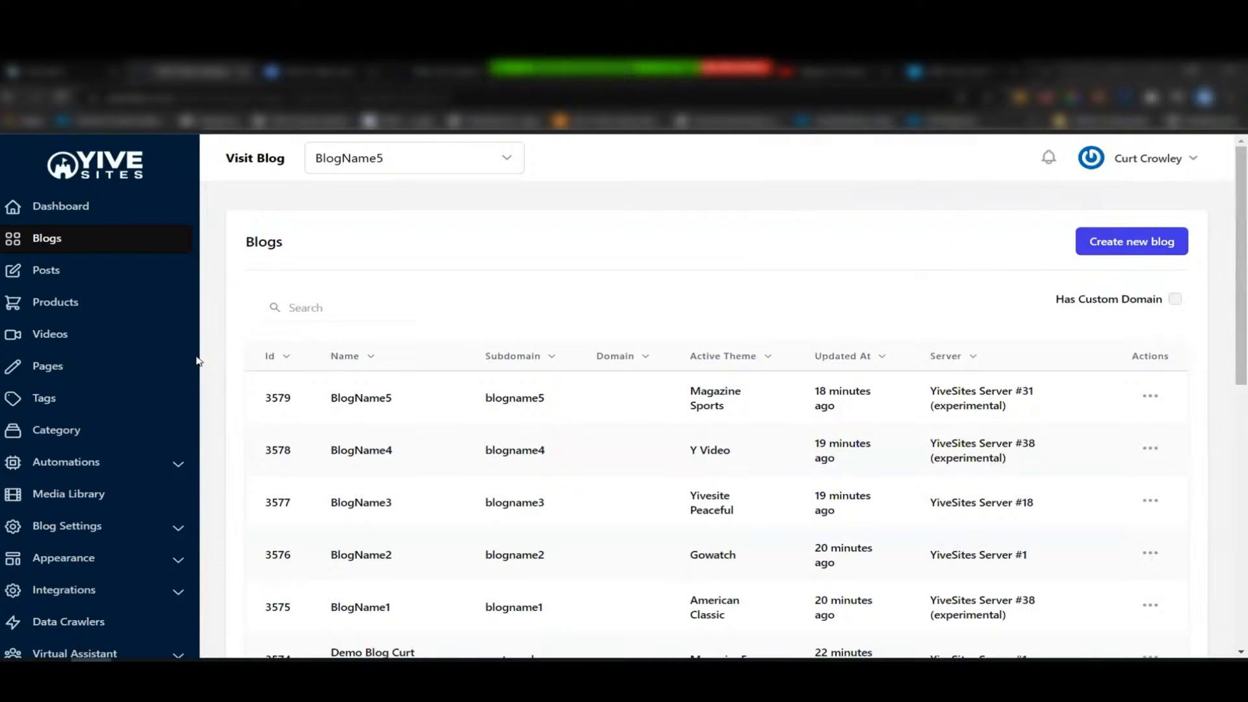
Open the Custom Domain settings page for BlogName5
{"action": "scroll", "coordinate": [182, 385], "scroll_direction": "down", "scroll_amount": 10}
{"action": "scroll", "coordinate": [139, 357], "scroll_direction": "up", "scroll_amount": 5}
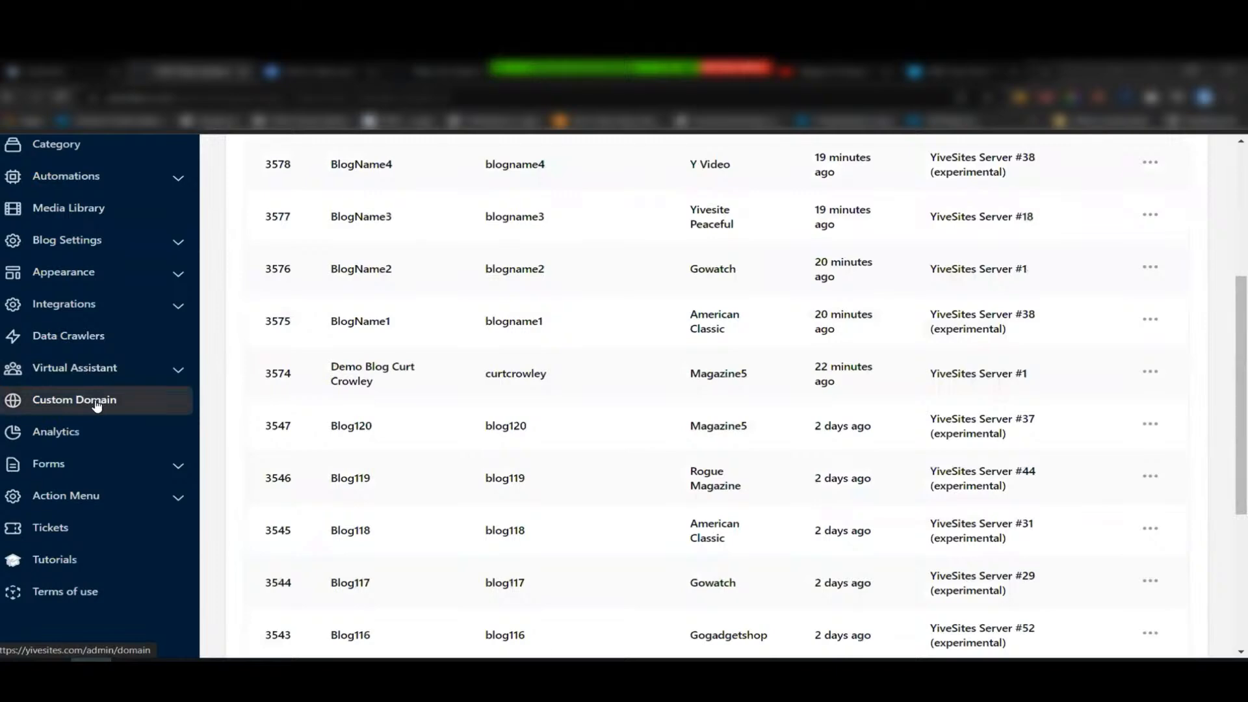
{"action": "left_click", "coordinate": [96, 403]}
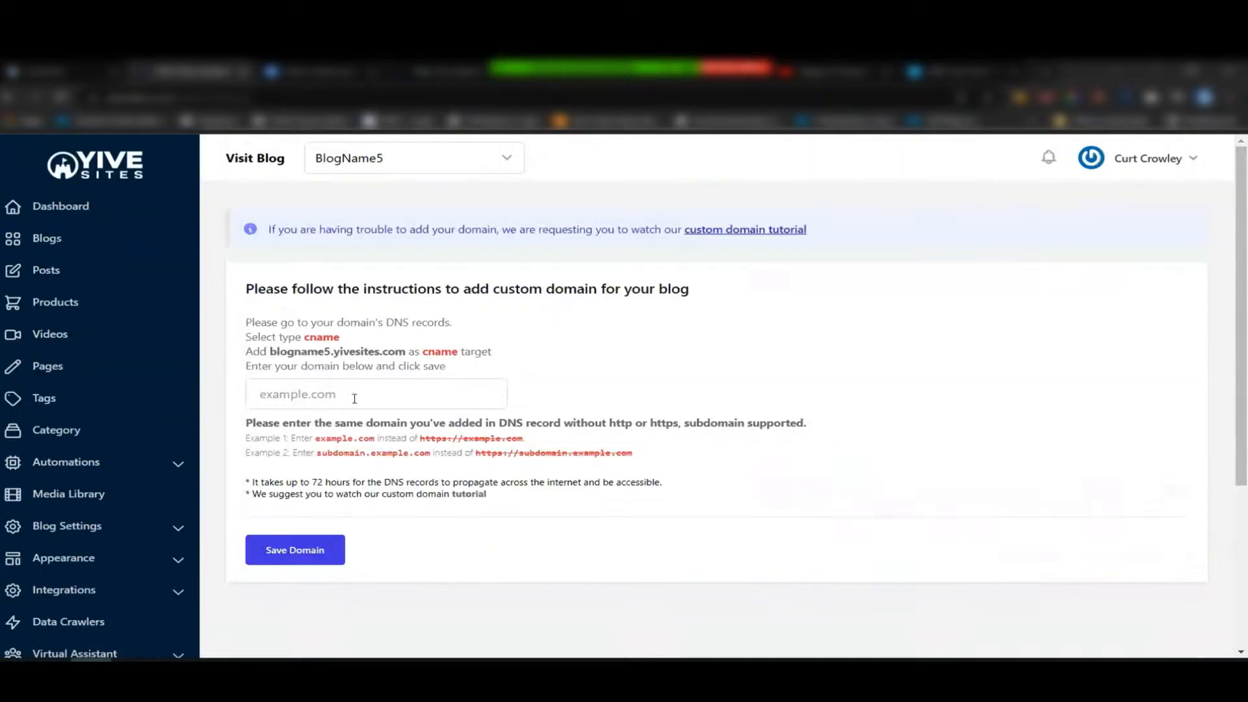
Highlight the CNAME target blogname5.yivesites.com and open the Visit Blog list
{"action": "left_click", "coordinate": [295, 395]}
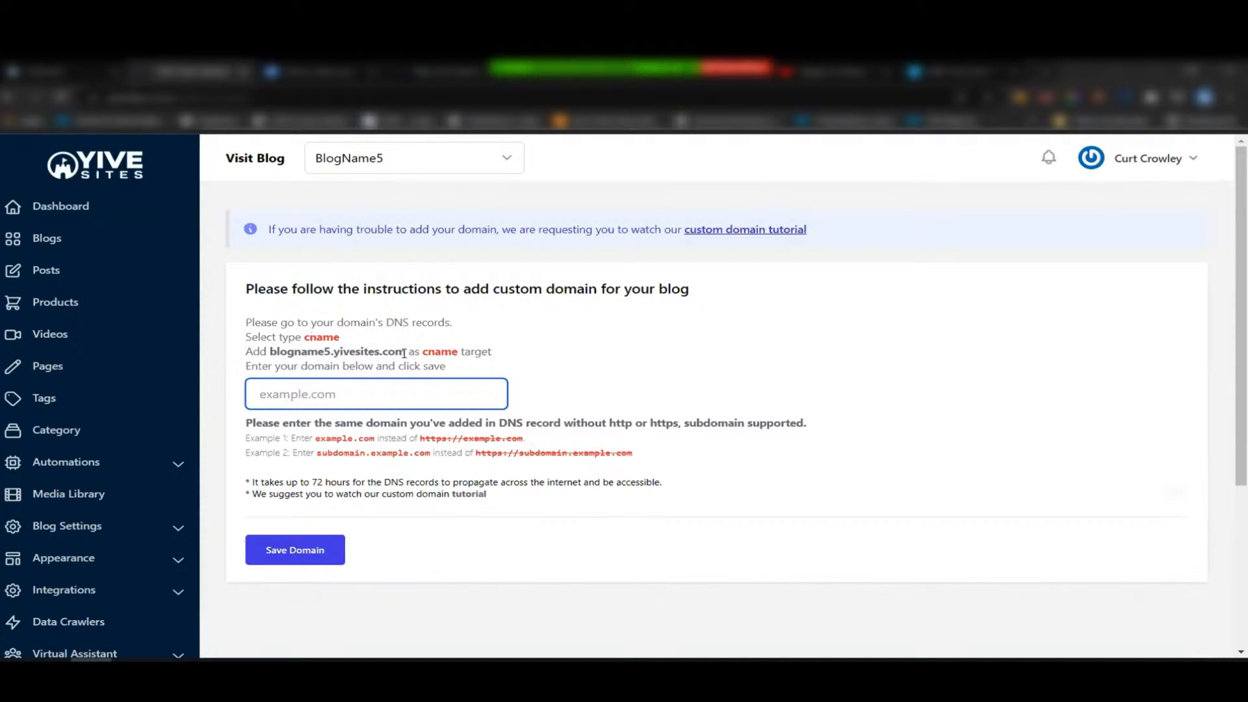
{"action": "left_click", "coordinate": [380, 357]}
{"action": "left_click_drag", "start_coordinate": [404, 354], "coordinate": [272, 356]}
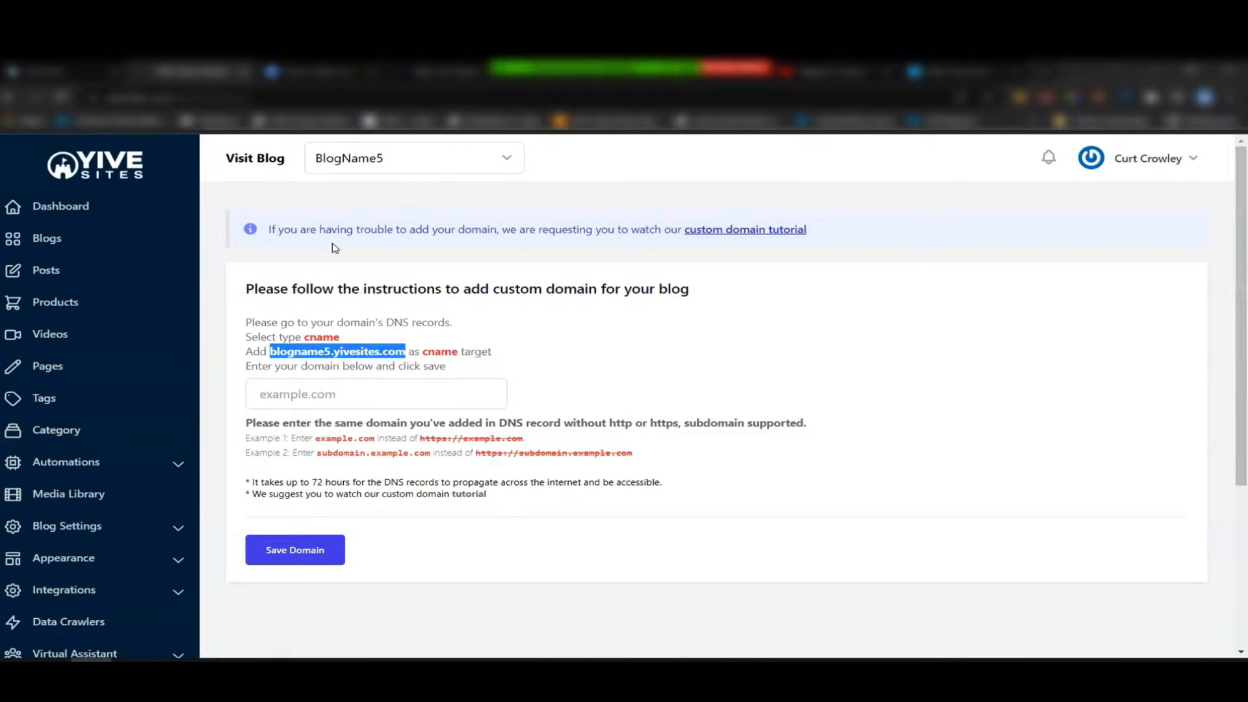
{"action": "left_click", "coordinate": [426, 168]}
{"action": "scroll", "coordinate": [407, 387], "scroll_direction": "up", "scroll_amount": 20}
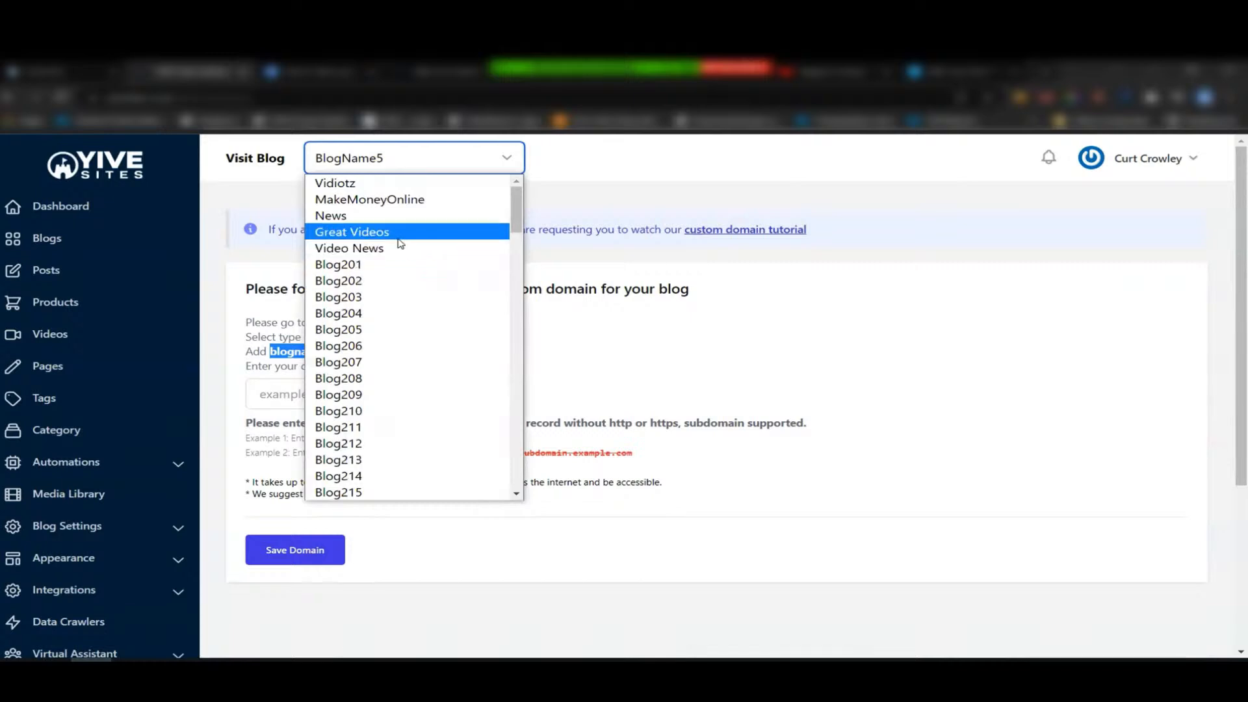
Switch to the News blog, open its Custom Domain page, and select news.epochcast.com
{"action": "left_click", "coordinate": [393, 215]}
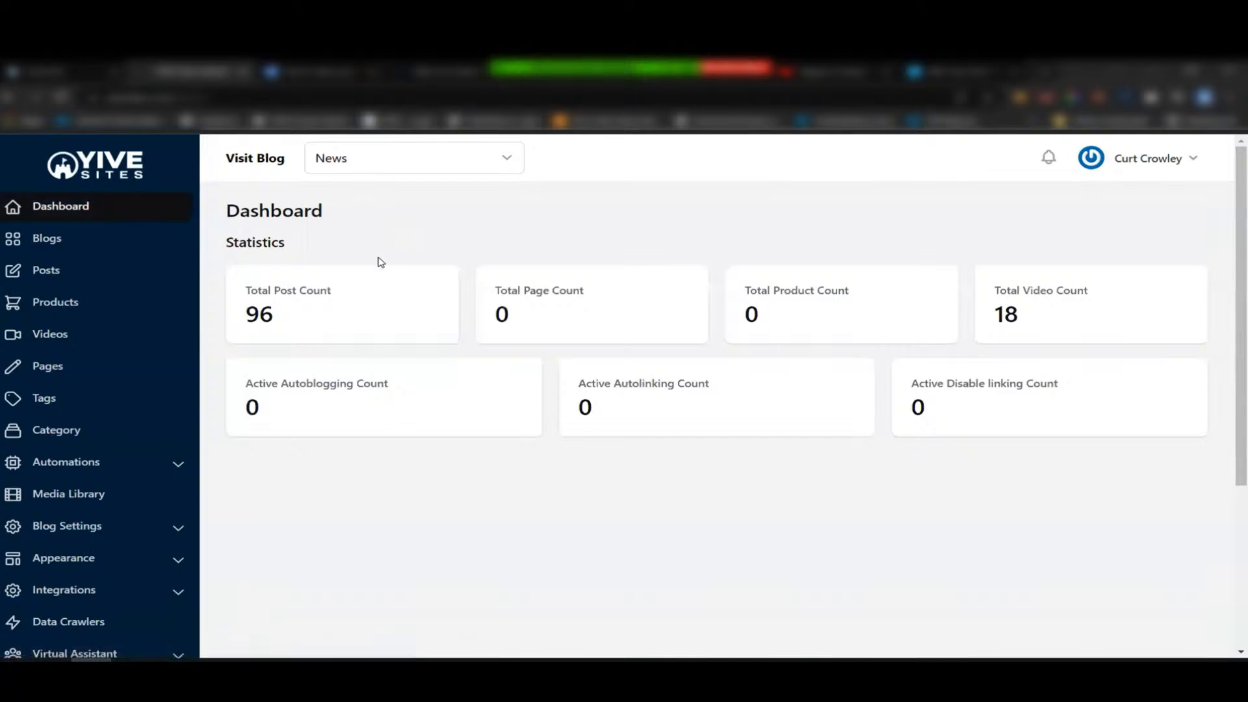
{"action": "scroll", "coordinate": [129, 544], "scroll_direction": "down", "scroll_amount": 2}
{"action": "left_click", "coordinate": [108, 543]}
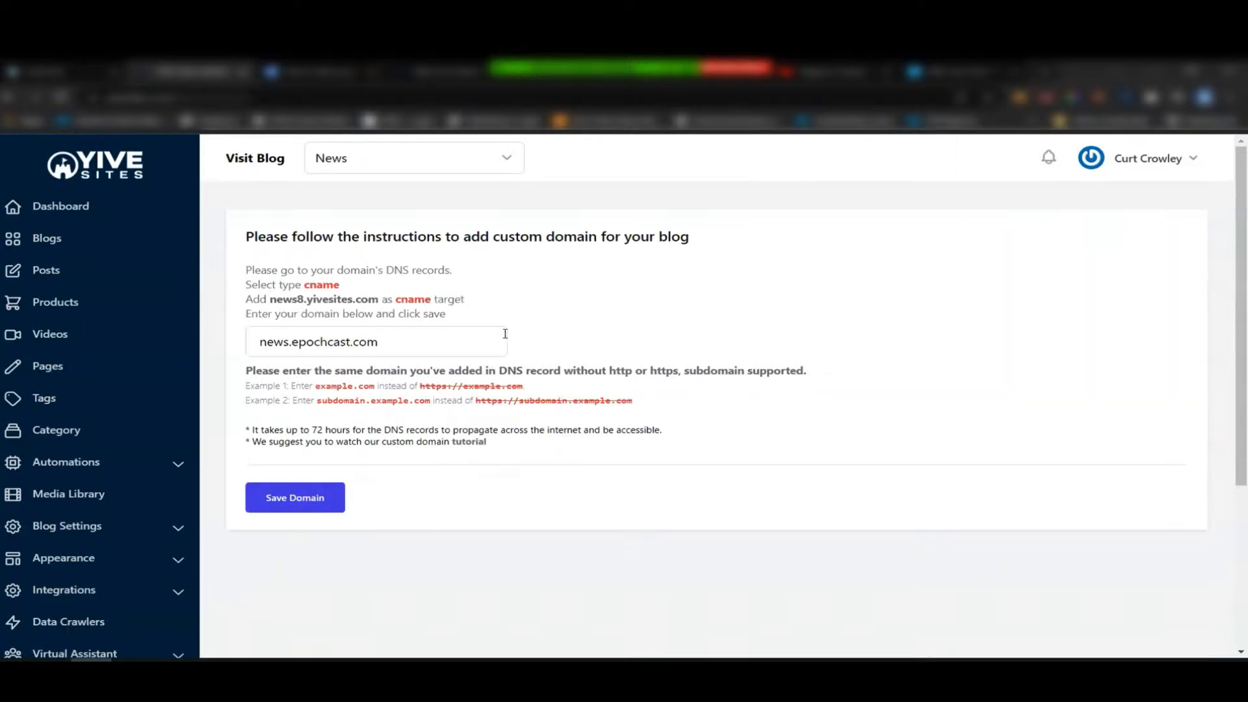
{"action": "left_click_drag", "start_coordinate": [411, 350], "coordinate": [247, 365]}
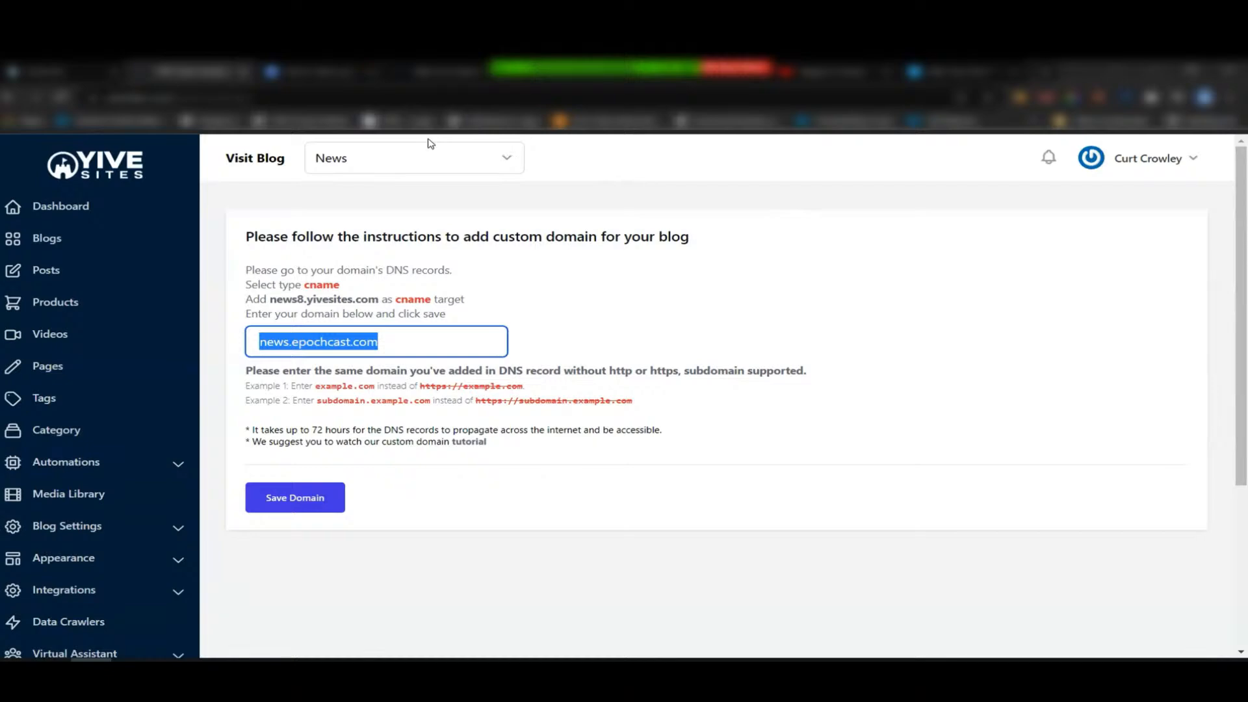
In the demo video post draft, add the test line 'amluats' below the ä ö ü ß line
{"action": "left_click", "coordinate": [336, 78]}
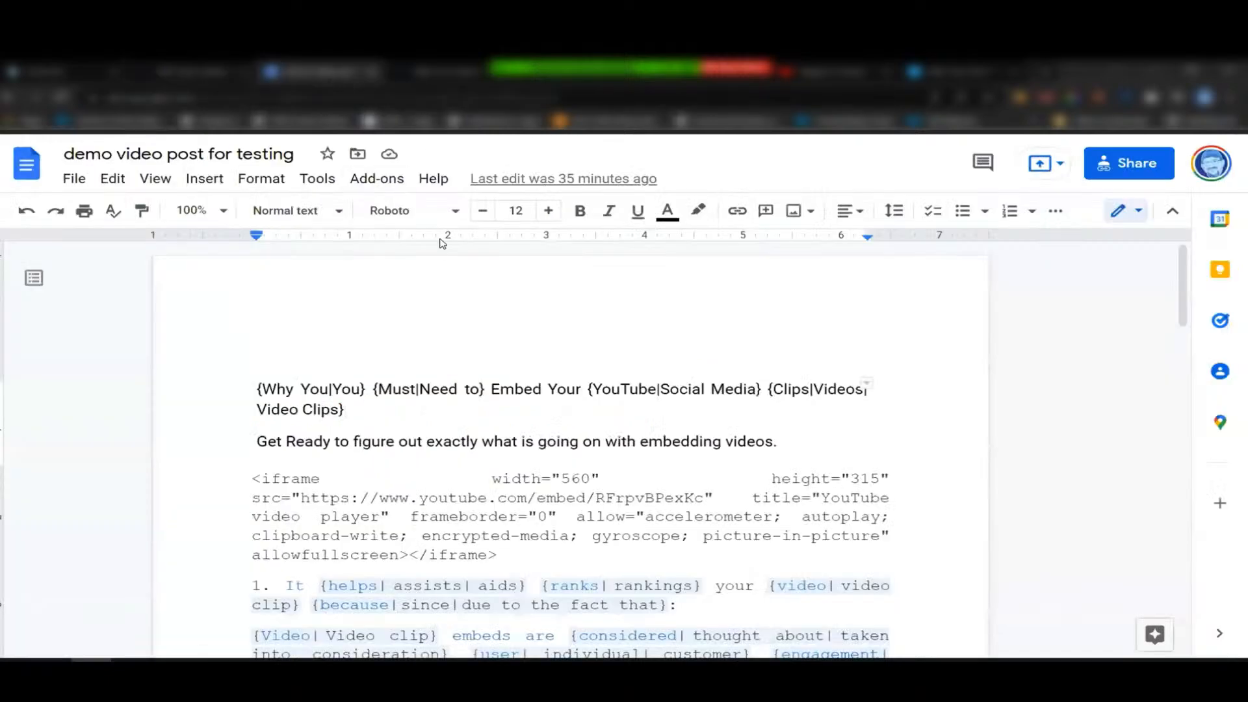
{"action": "scroll", "coordinate": [465, 334], "scroll_direction": "down", "scroll_amount": 10}
{"action": "scroll", "coordinate": [453, 375], "scroll_direction": "down", "scroll_amount": 8}
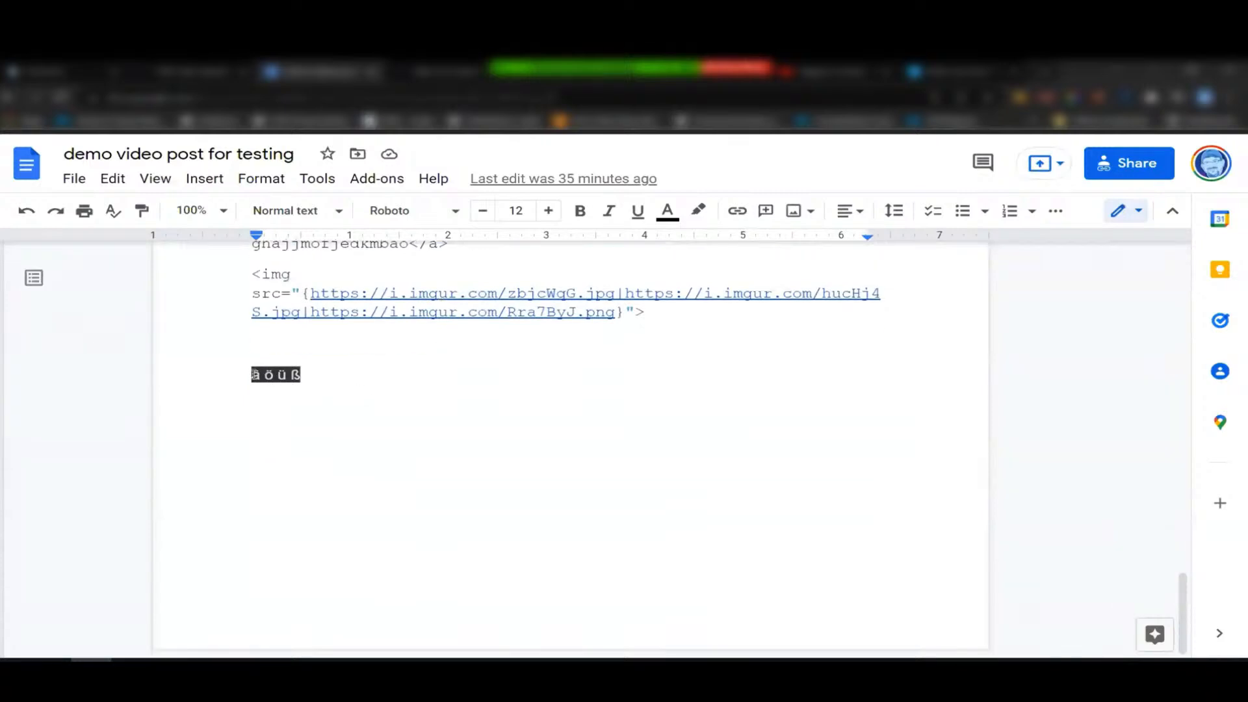
{"action": "left_click", "coordinate": [423, 367]}
{"action": "key", "text": "Return"}
{"action": "key", "text": "Return"}
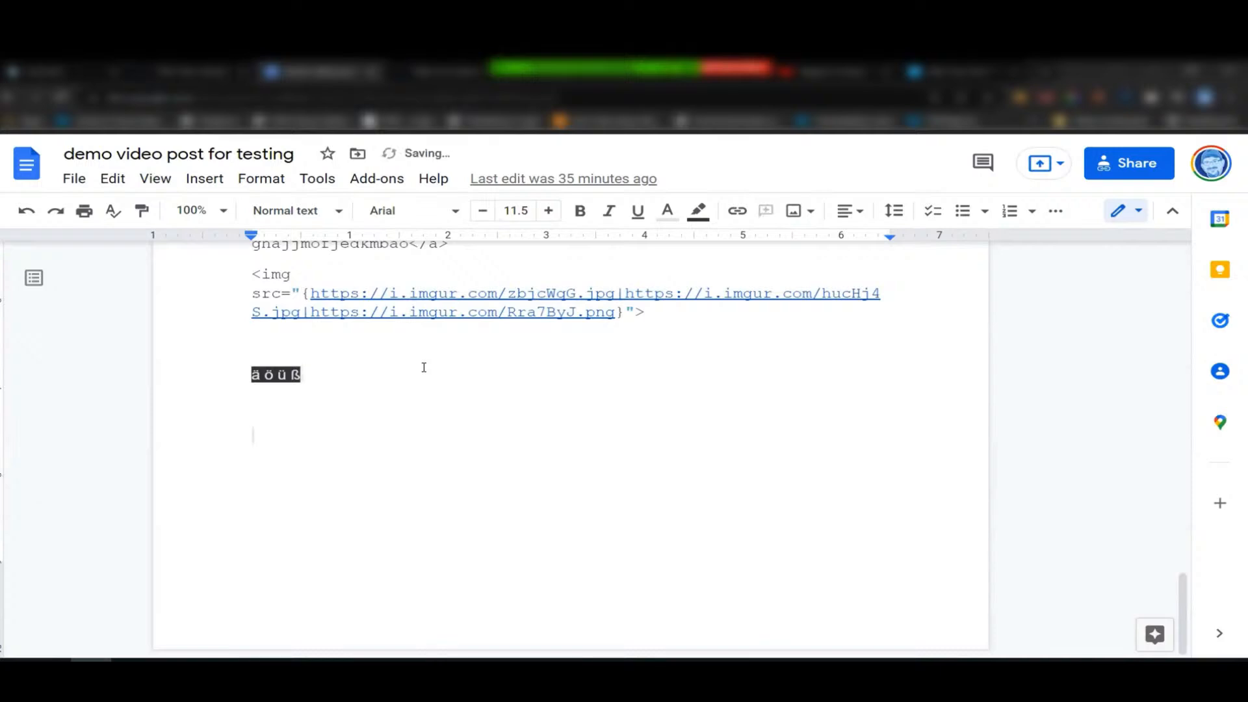
{"action": "type", "text": "am"}
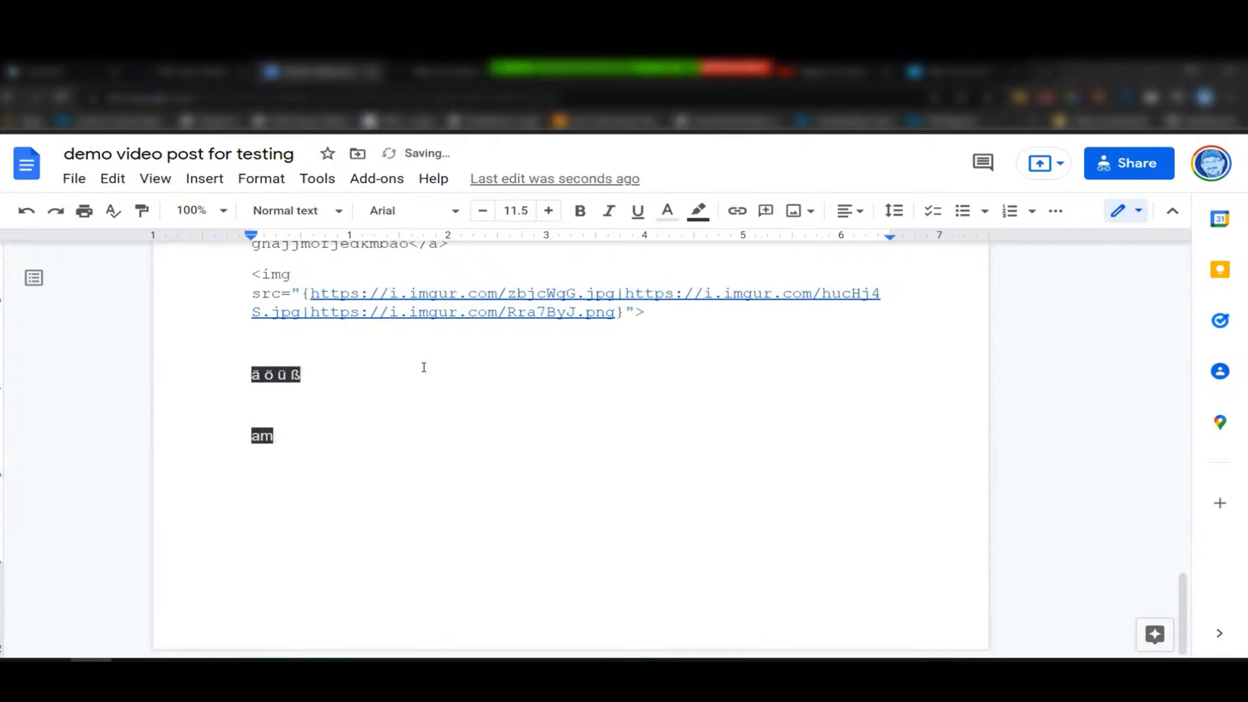
{"action": "type", "text": "luats"}
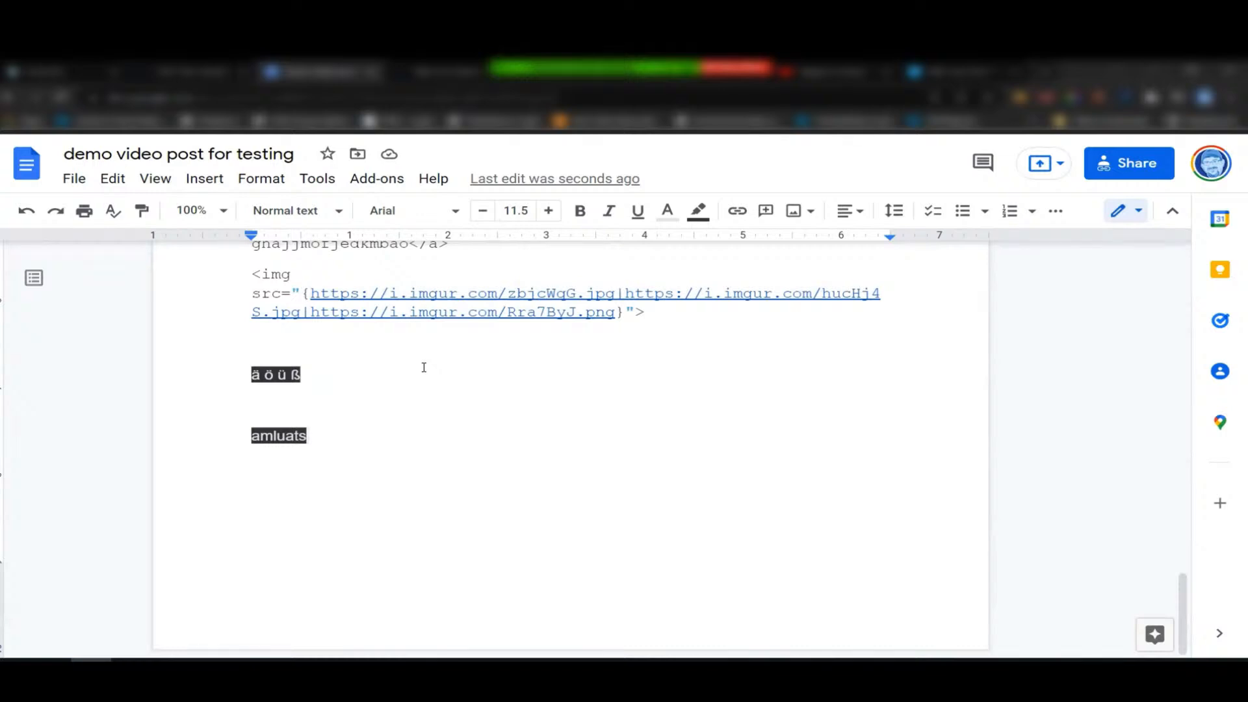
{"action": "left_click_drag", "start_coordinate": [252, 273], "coordinate": [281, 294]}
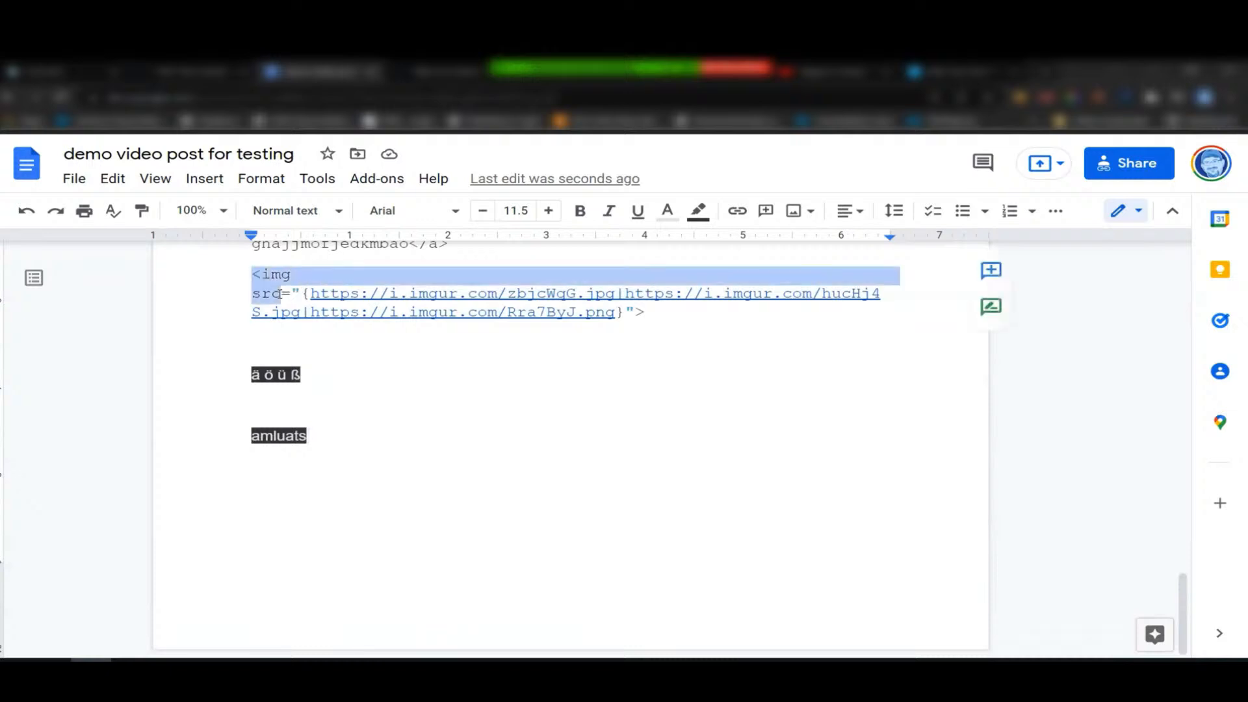
{"action": "left_click", "coordinate": [301, 274]}
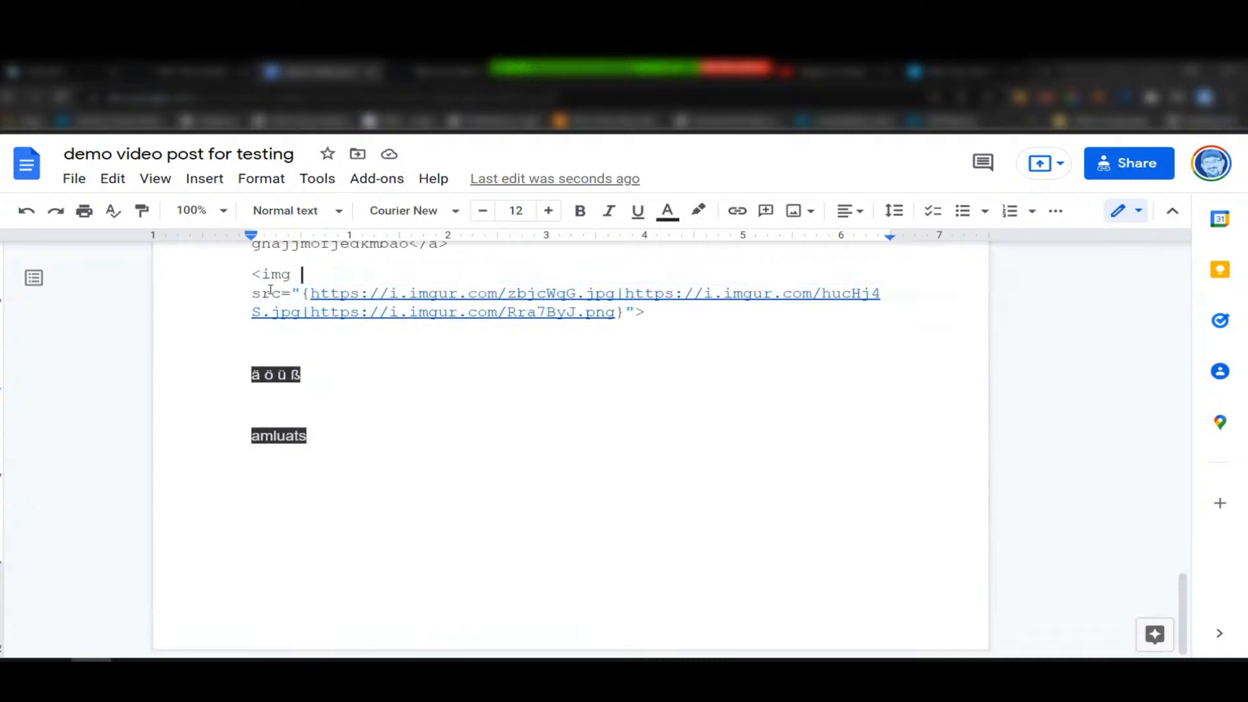
{"action": "left_click_drag", "start_coordinate": [303, 293], "coordinate": [624, 308]}
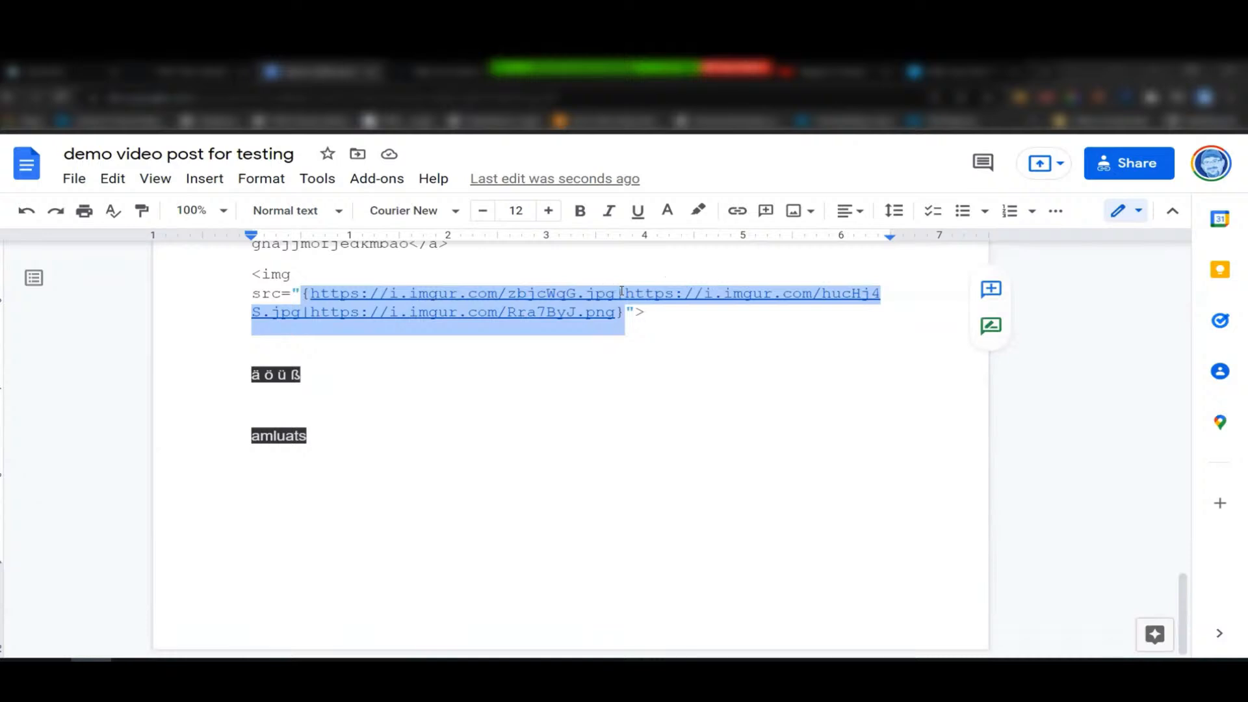
{"action": "left_click", "coordinate": [305, 294]}
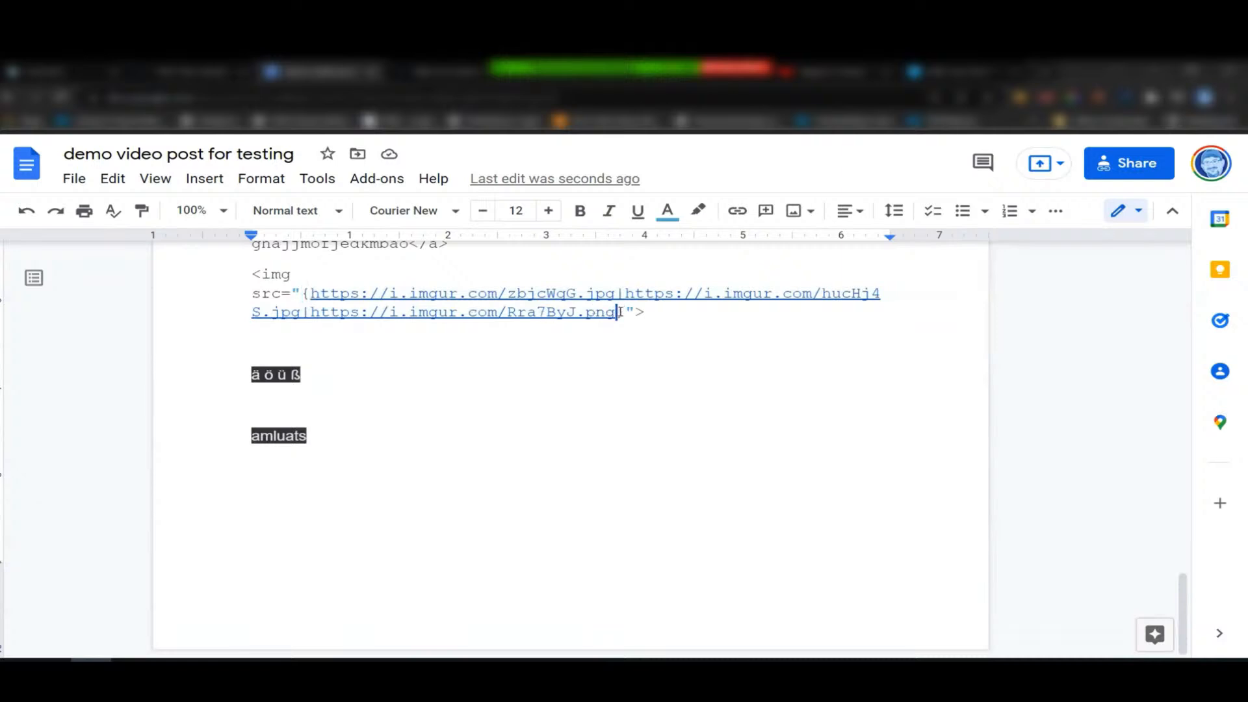
{"action": "double_click", "coordinate": [621, 311]}
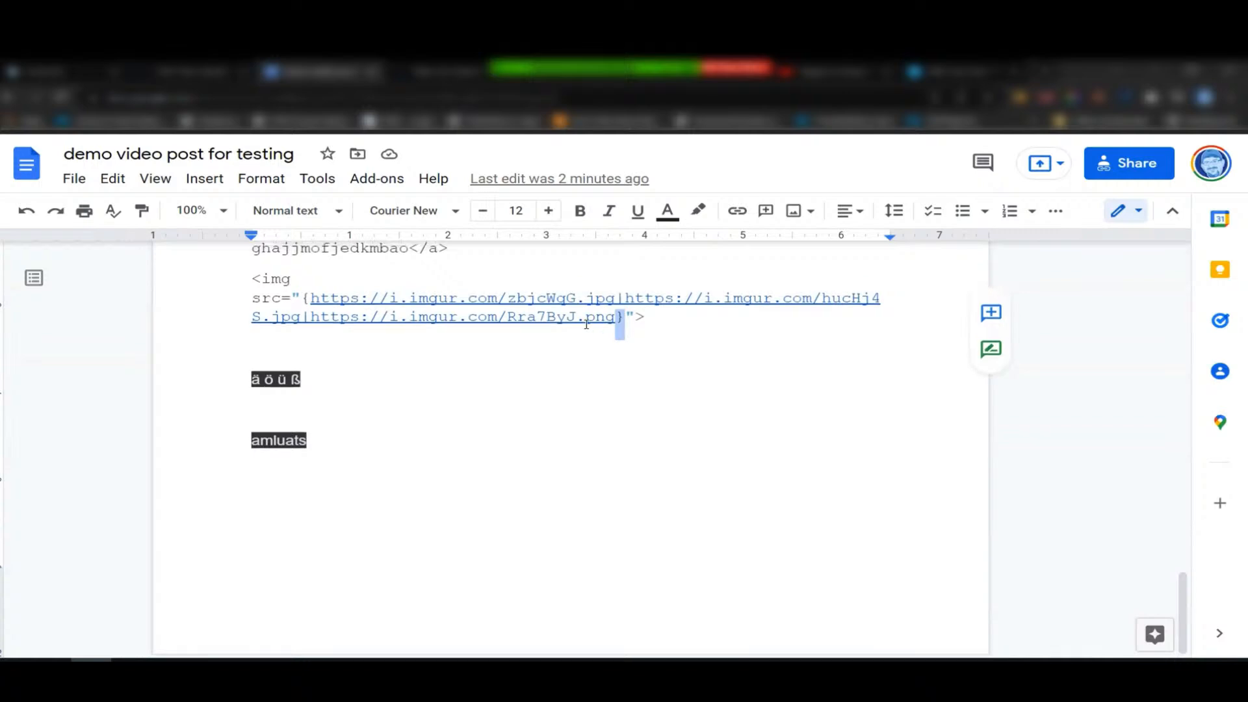
{"action": "scroll", "coordinate": [586, 324], "scroll_direction": "up", "scroll_amount": 5}
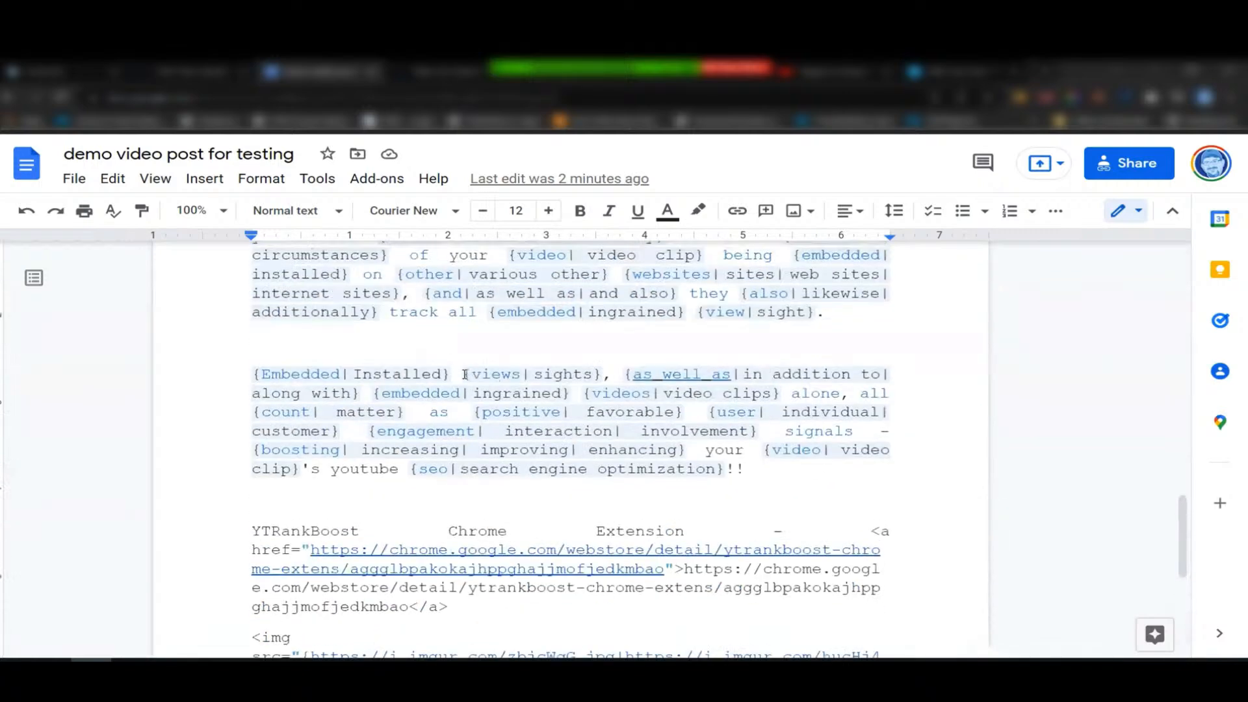
{"action": "left_click_drag", "start_coordinate": [464, 375], "coordinate": [590, 370]}
{"action": "left_click_drag", "start_coordinate": [599, 373], "coordinate": [602, 374]}
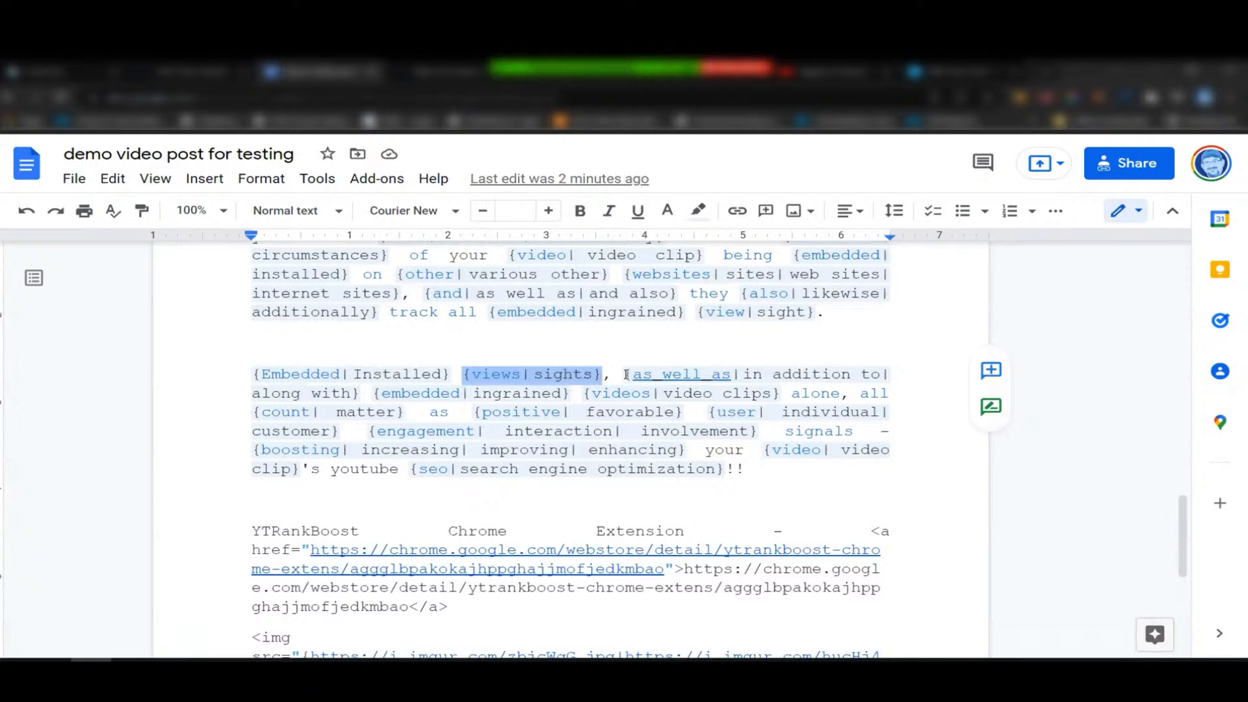
{"action": "left_click_drag", "start_coordinate": [625, 375], "coordinate": [369, 399]}
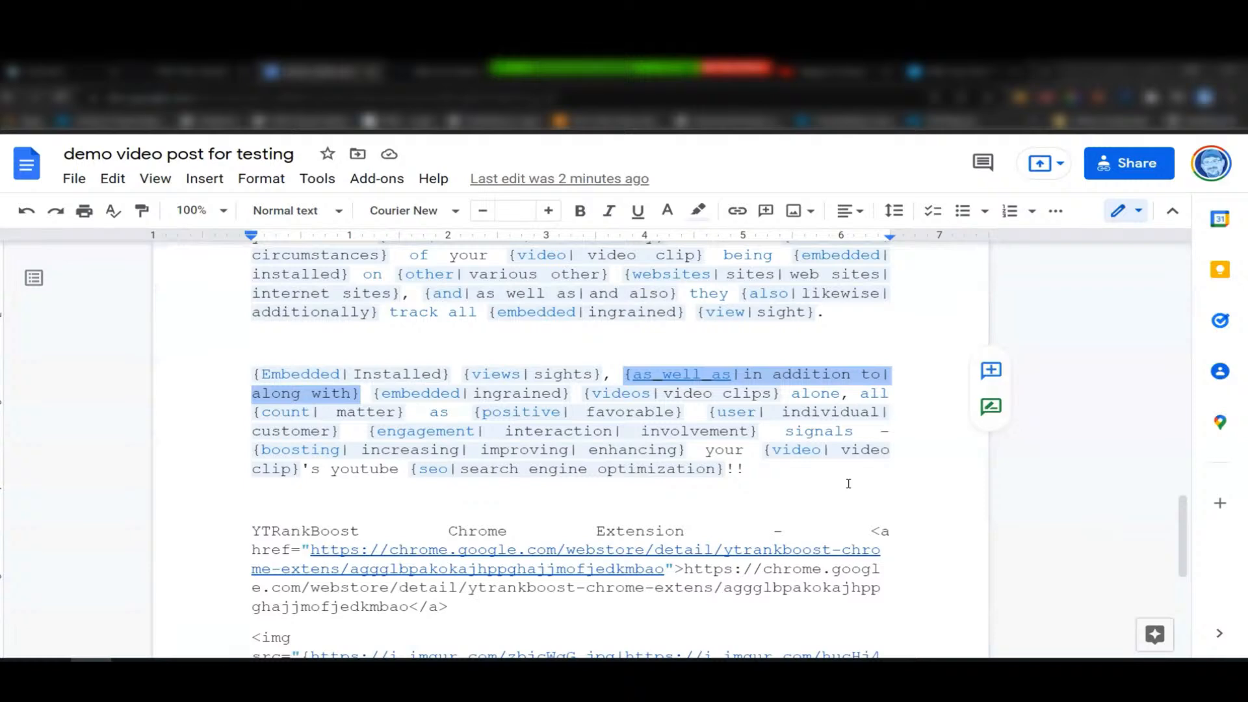
{"action": "scroll", "coordinate": [848, 483], "scroll_direction": "up", "scroll_amount": 20}
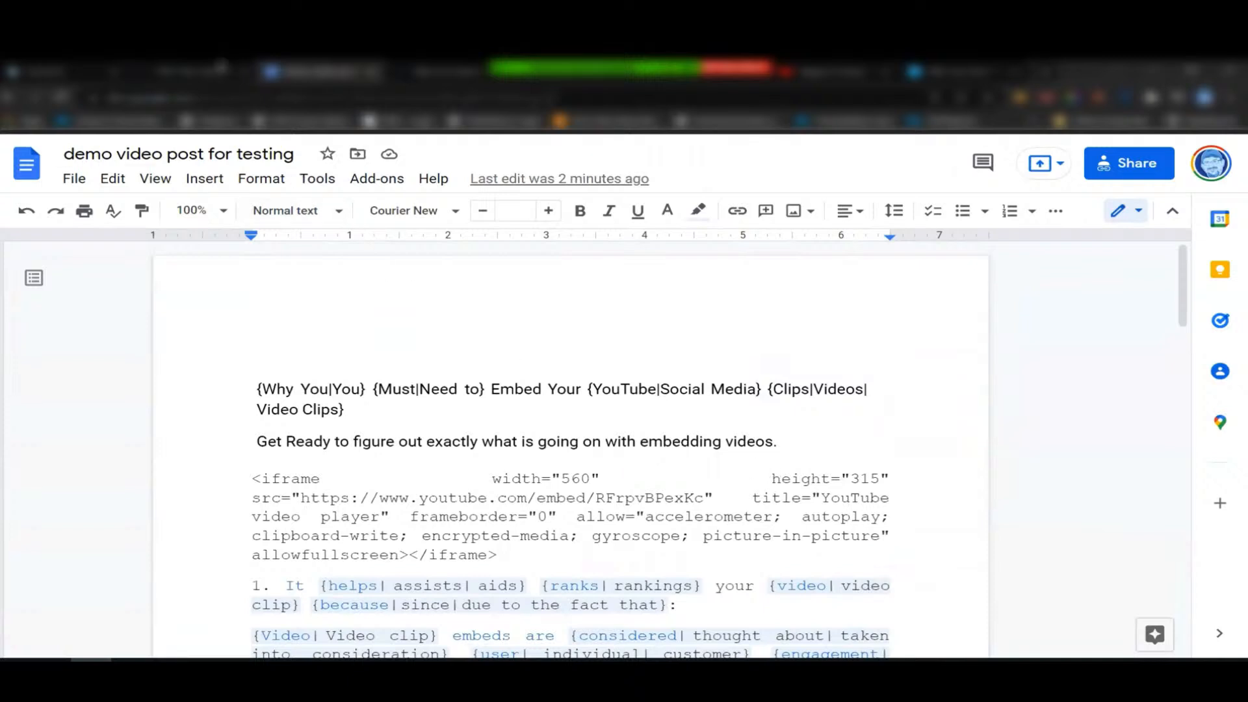
{"action": "left_click", "coordinate": [208, 73]}
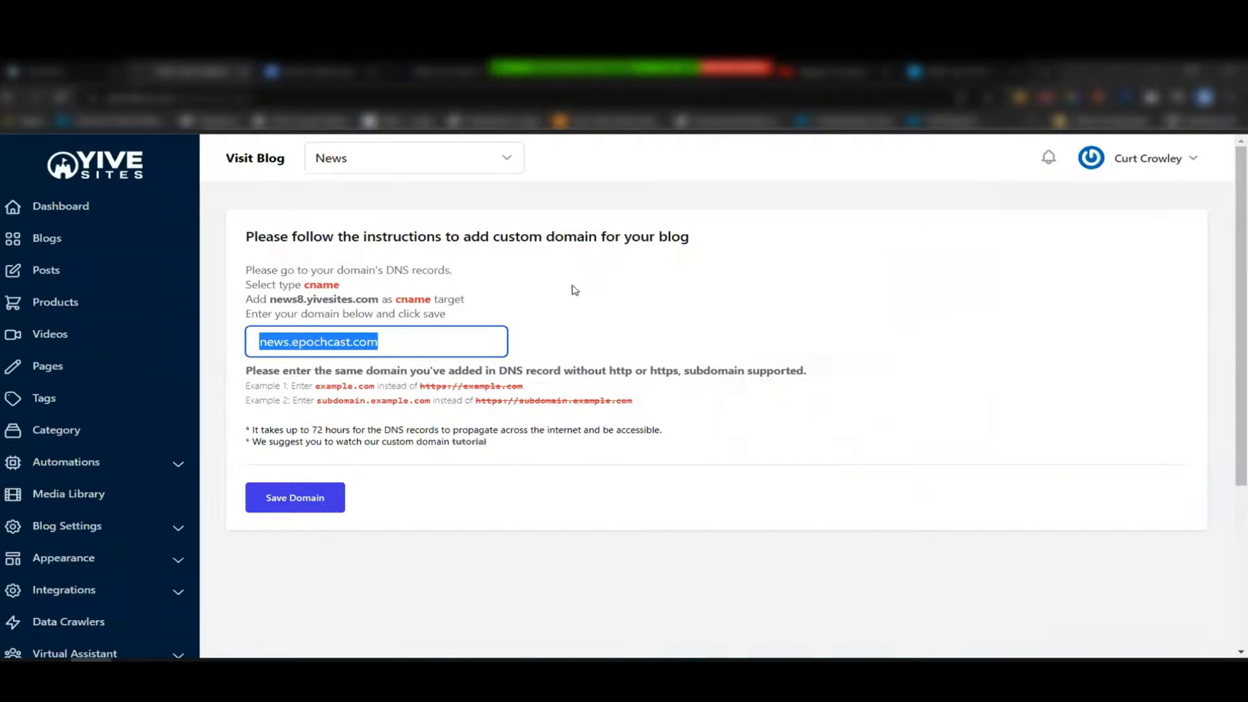
Review the News blog's custom domain form, then show previews of the three open Excel workbooks
{"action": "scroll", "coordinate": [123, 458], "scroll_direction": "down", "scroll_amount": 2}
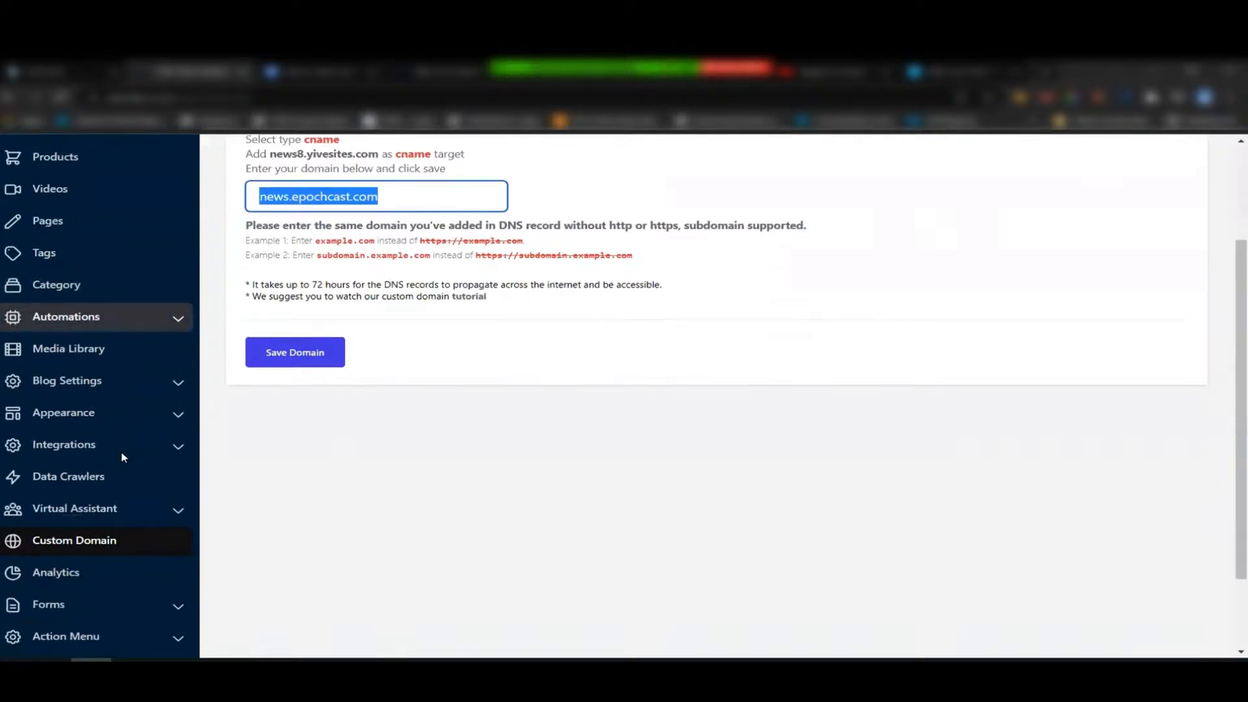
{"action": "scroll", "coordinate": [123, 458], "scroll_direction": "down", "scroll_amount": 2}
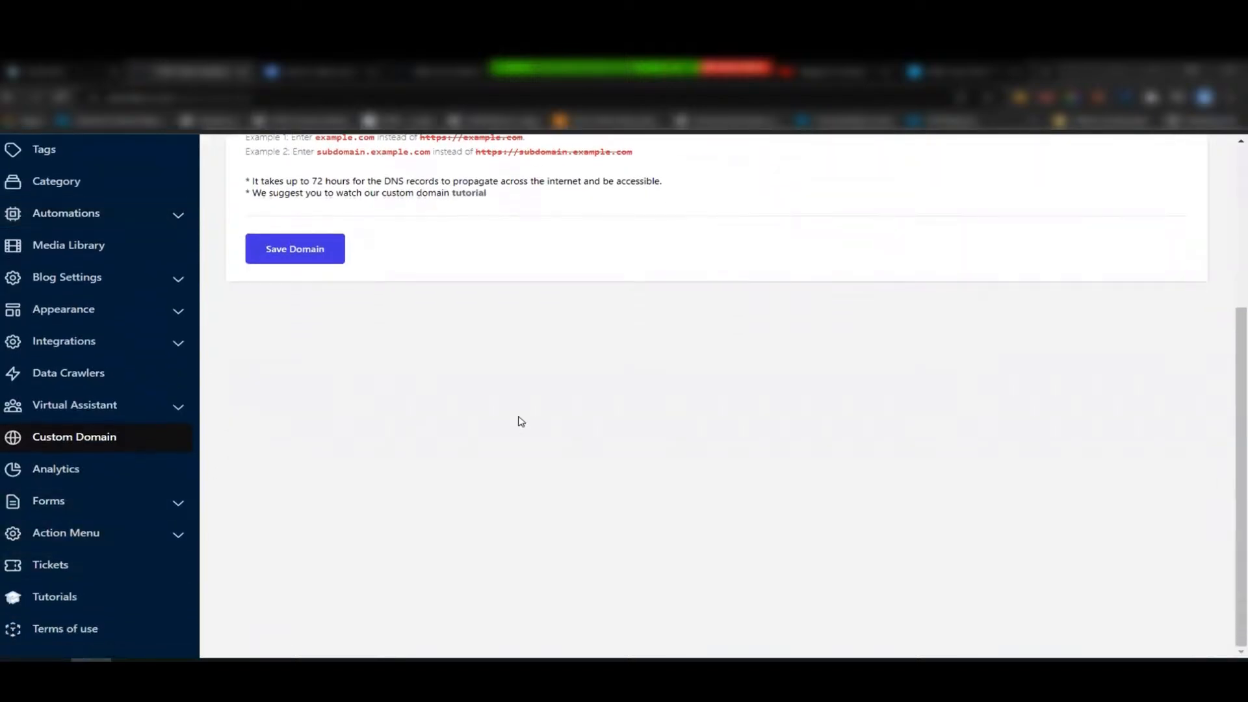
{"action": "scroll", "coordinate": [521, 421], "scroll_direction": "up", "scroll_amount": 4}
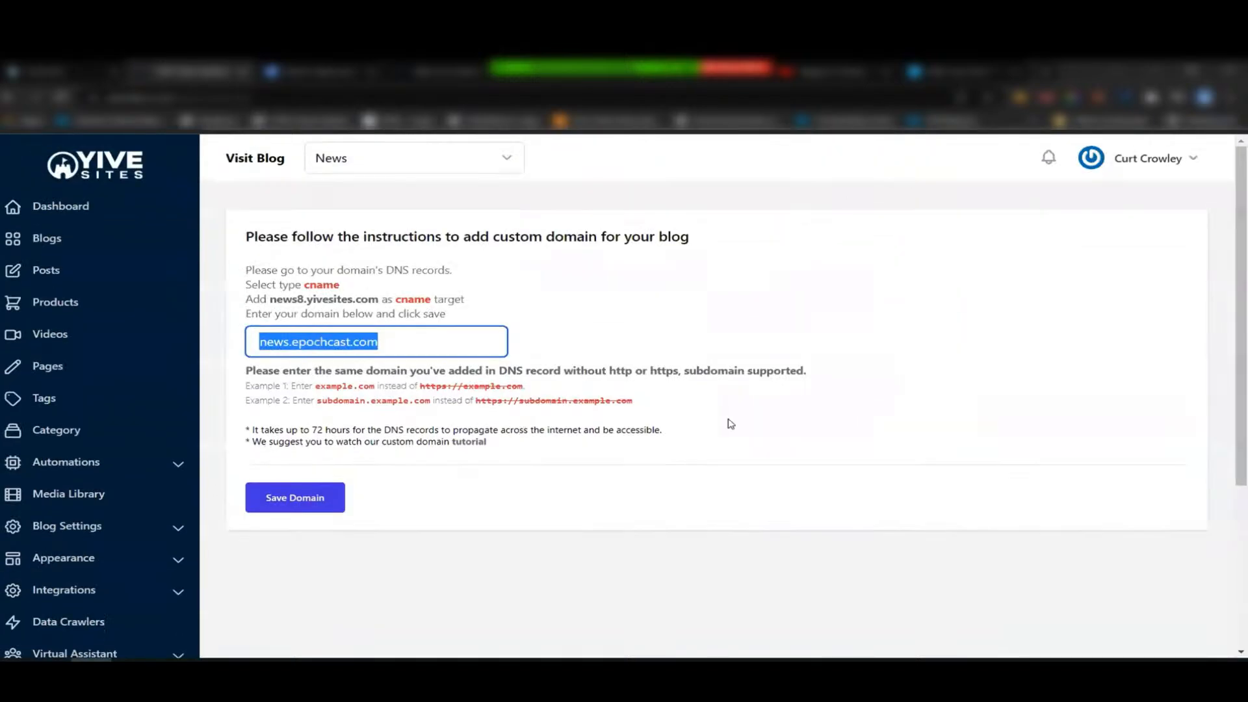
{"action": "left_click", "coordinate": [700, 658]}
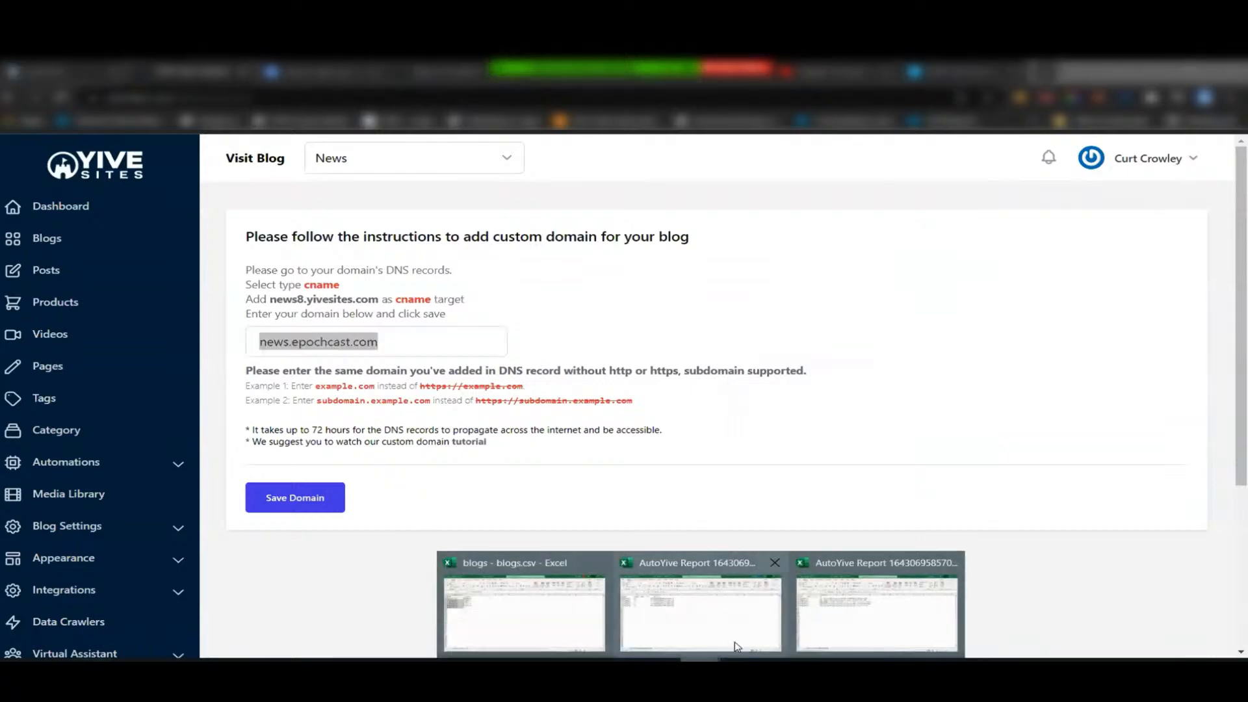
In the AutoYive Report, widen column A to show full blog names and select the post URLs in D2:D6
{"action": "left_click", "coordinate": [849, 608]}
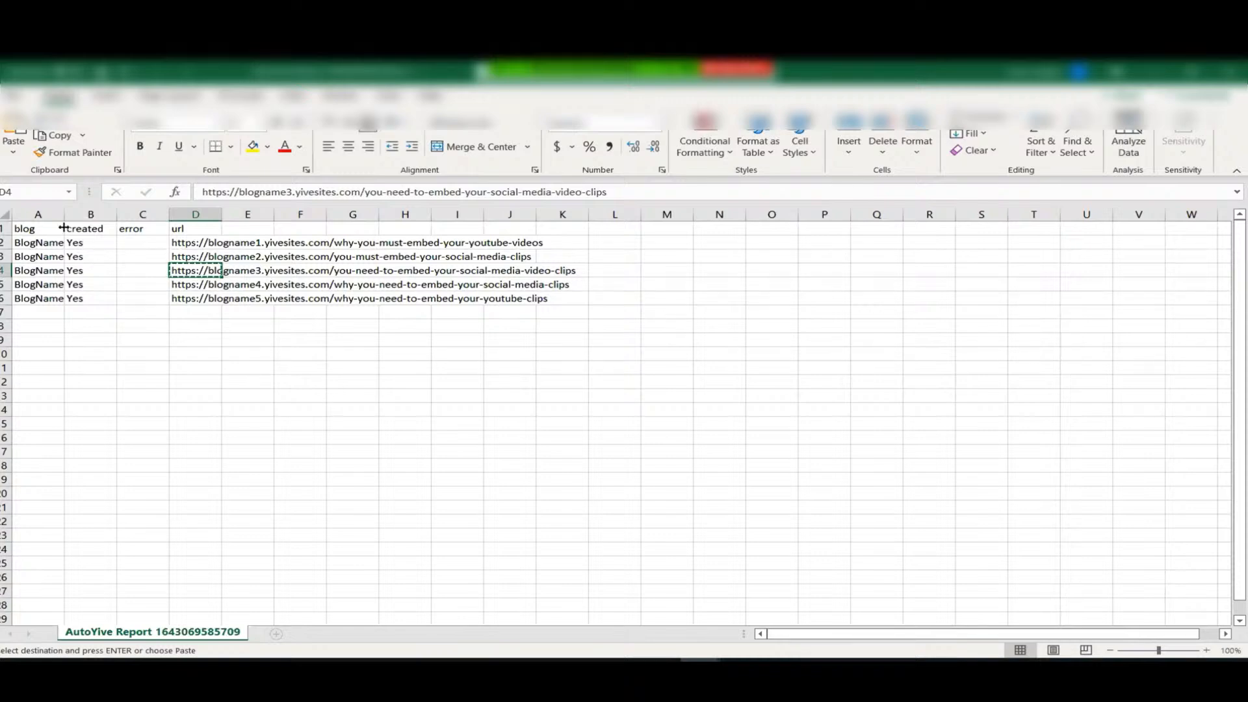
{"action": "left_click_drag", "start_coordinate": [61, 215], "coordinate": [112, 215]}
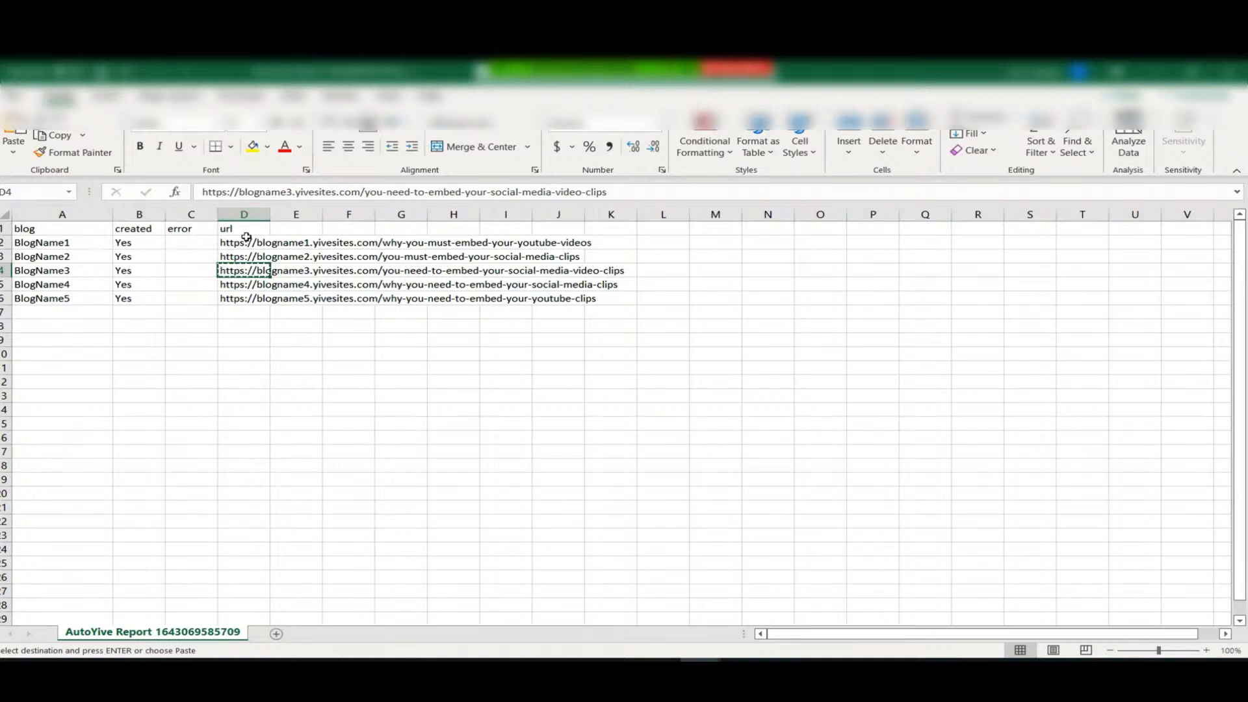
{"action": "left_click_drag", "start_coordinate": [236, 242], "coordinate": [240, 299]}
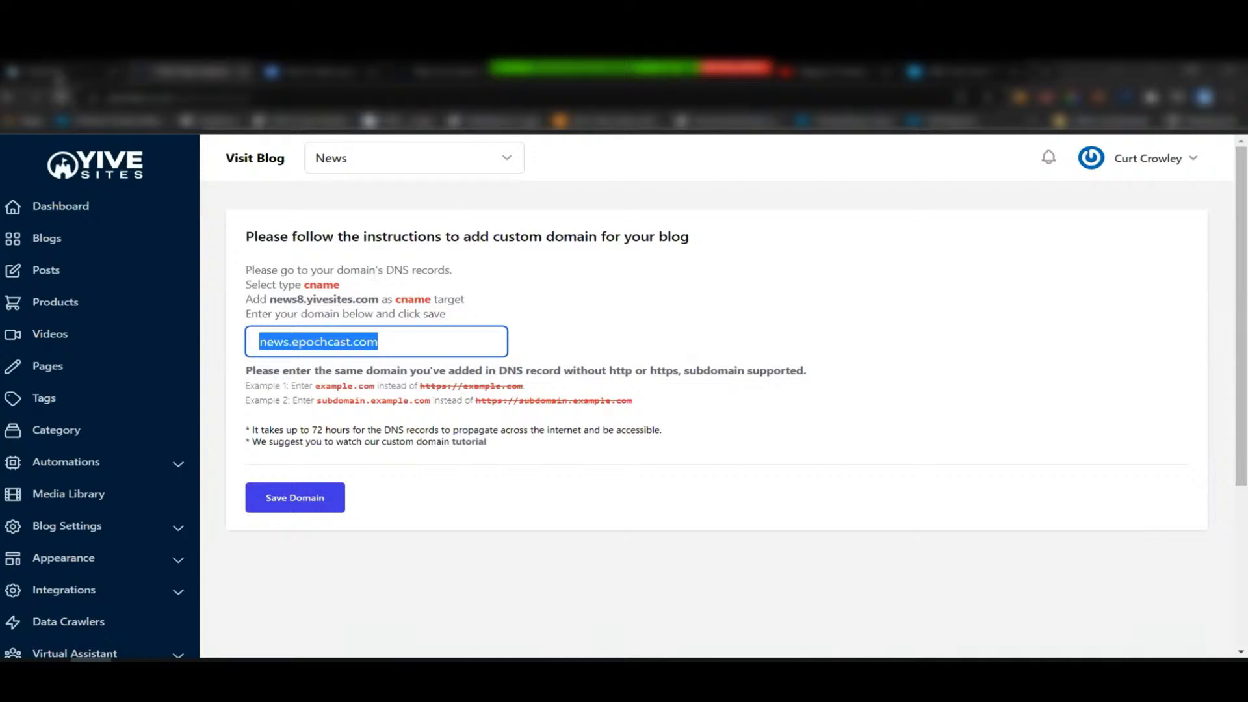
Scroll through the AutoYIVE extension's feature list on the AutoYive sales page
{"action": "left_click", "coordinate": [60, 74]}
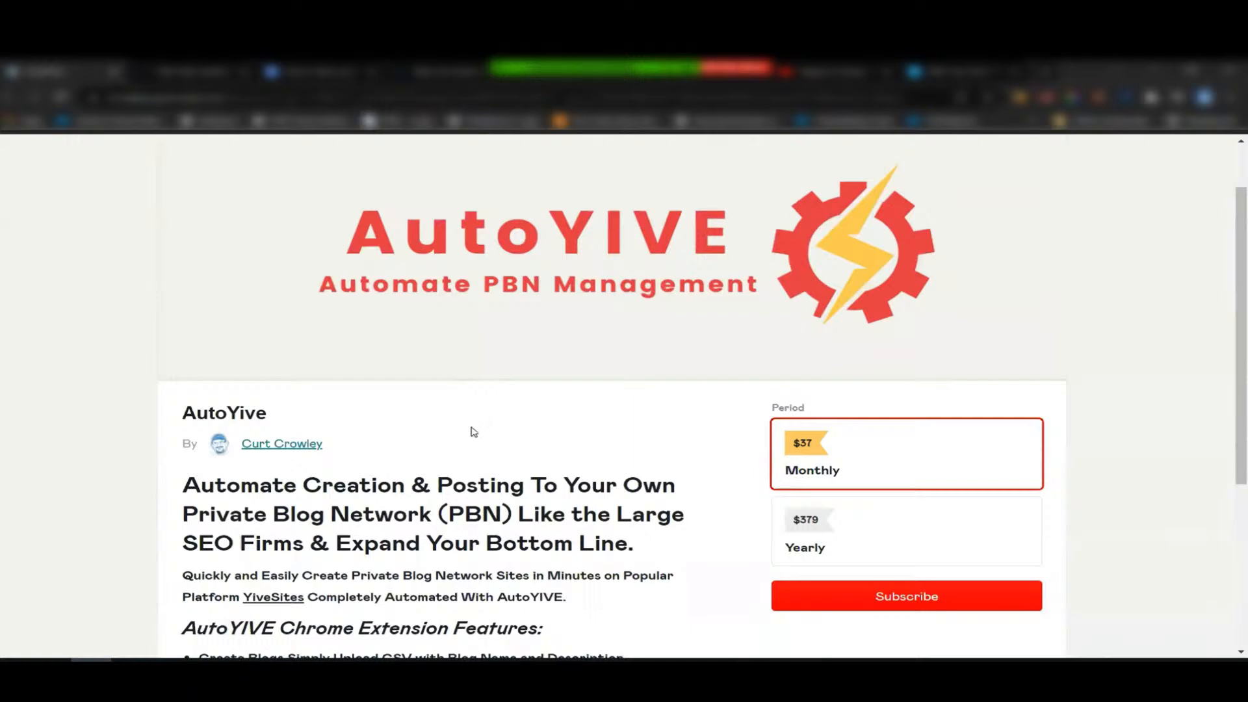
{"action": "scroll", "coordinate": [474, 431], "scroll_direction": "down", "scroll_amount": 1}
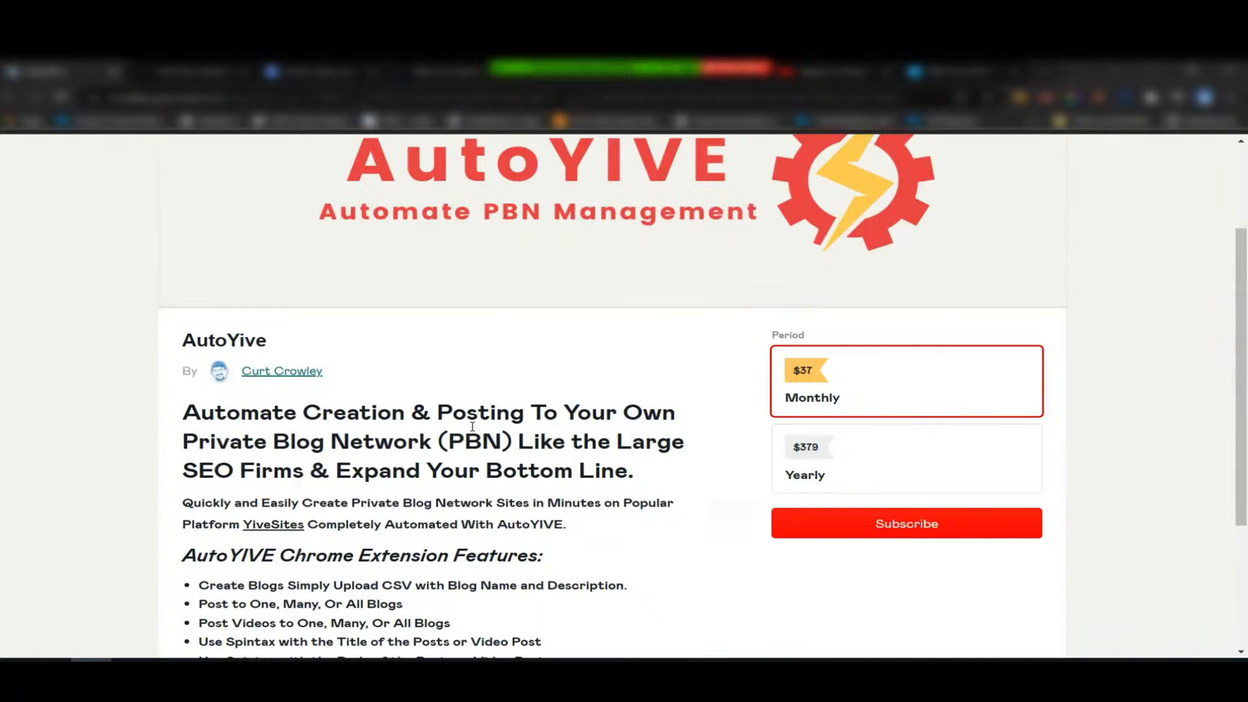
{"action": "scroll", "coordinate": [473, 426], "scroll_direction": "up", "scroll_amount": 1}
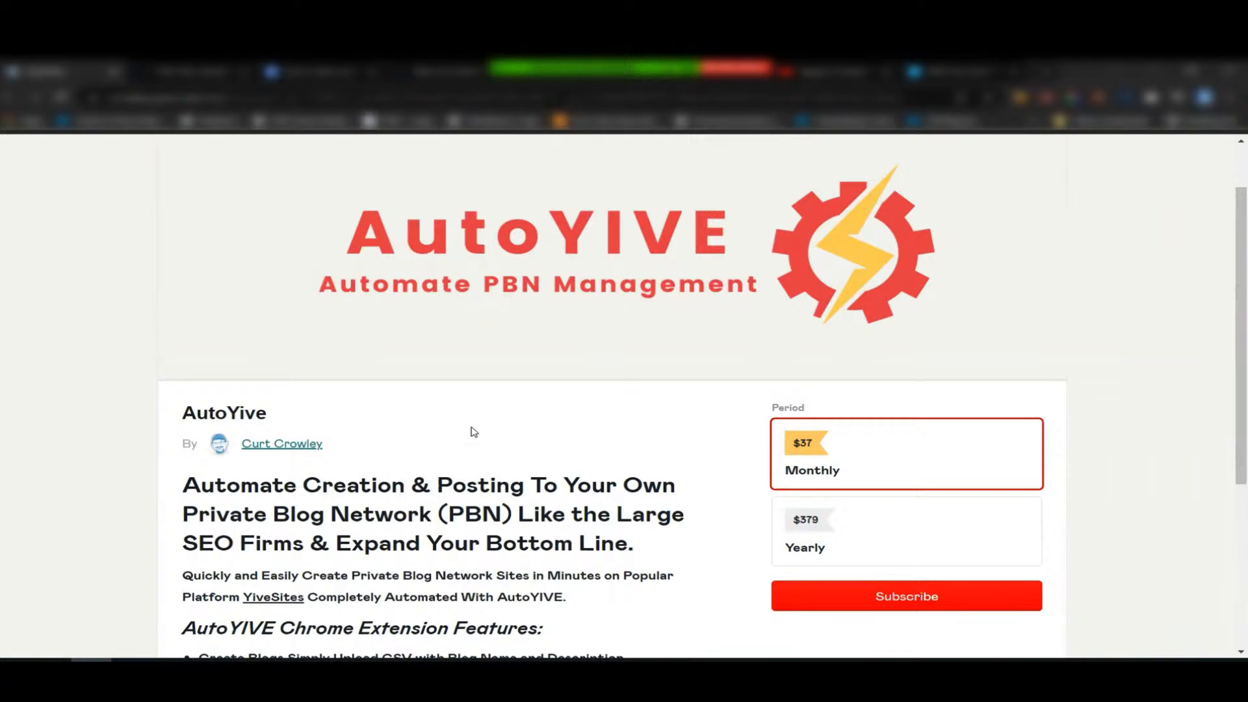
{"action": "scroll", "coordinate": [451, 427], "scroll_direction": "down", "scroll_amount": 1}
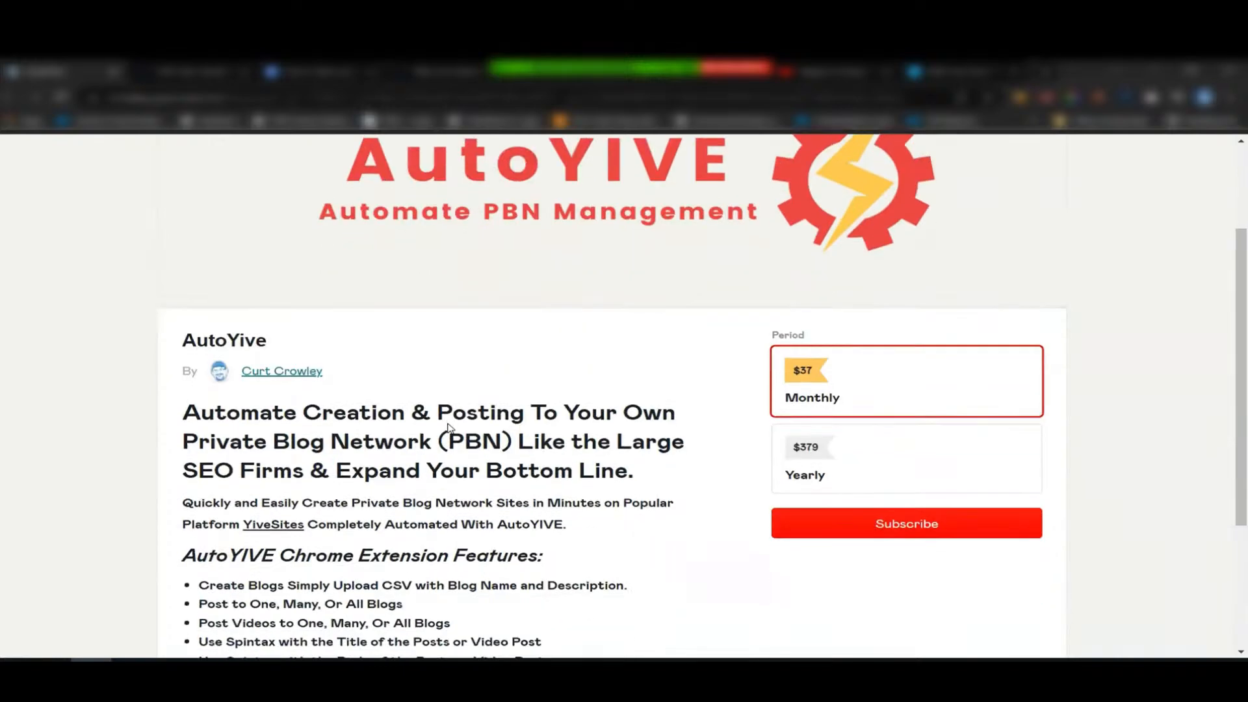
{"action": "scroll", "coordinate": [451, 427], "scroll_direction": "down", "scroll_amount": 2}
{"action": "scroll", "coordinate": [450, 428], "scroll_direction": "up", "scroll_amount": 1}
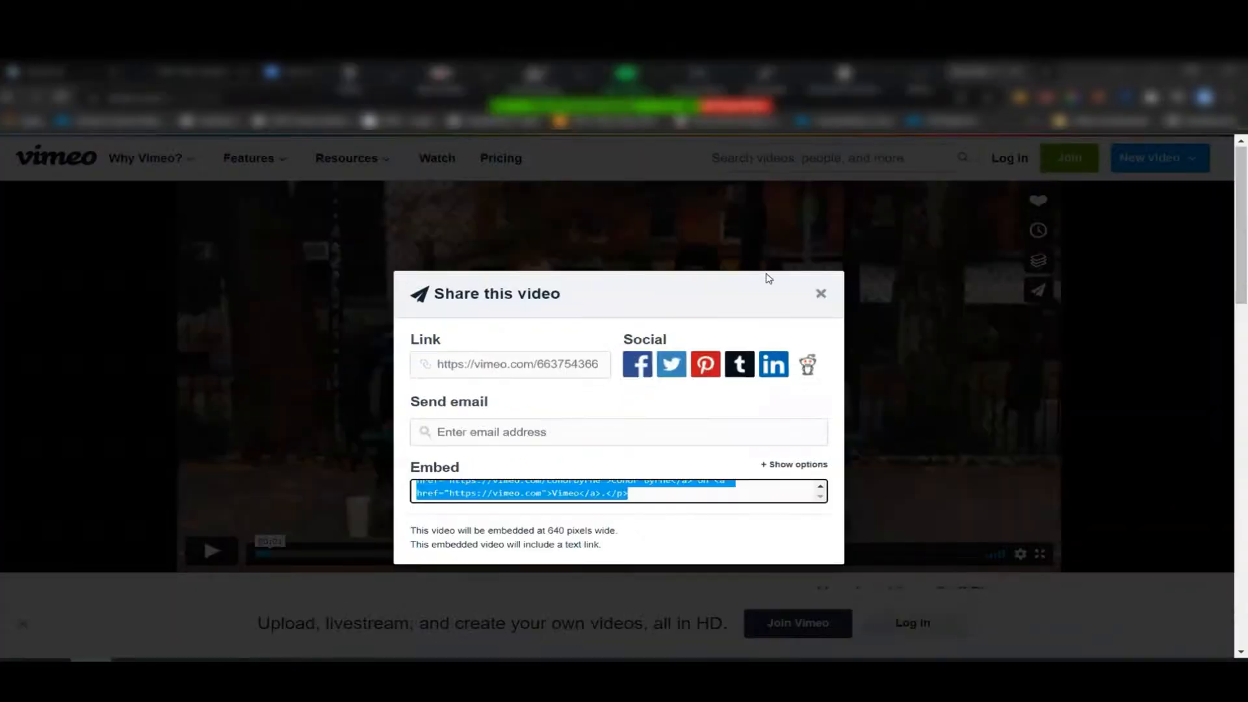
Close Vimeo's share box, copy the title NBA Top Shot “Superfans”, and start a new tab
{"action": "left_click", "coordinate": [821, 295]}
{"action": "scroll", "coordinate": [439, 462], "scroll_direction": "down", "scroll_amount": 3}
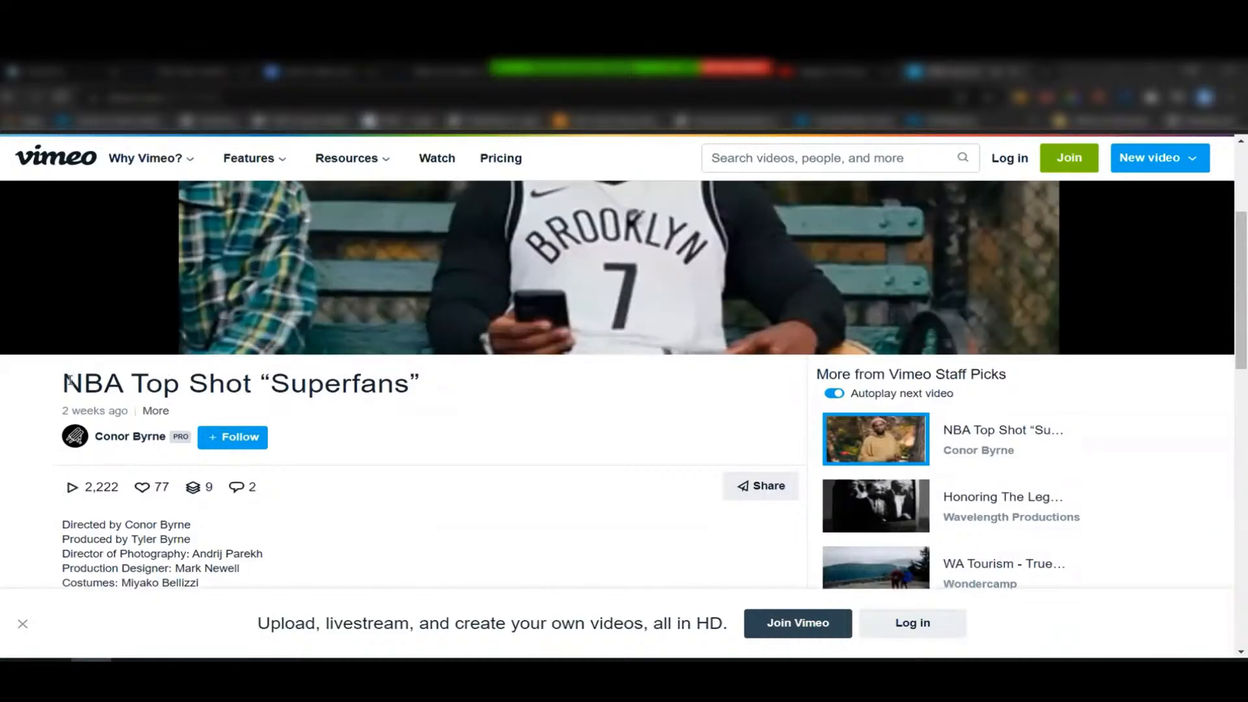
{"action": "left_click_drag", "start_coordinate": [66, 381], "coordinate": [446, 370]}
{"action": "key", "text": "ctrl+c"}
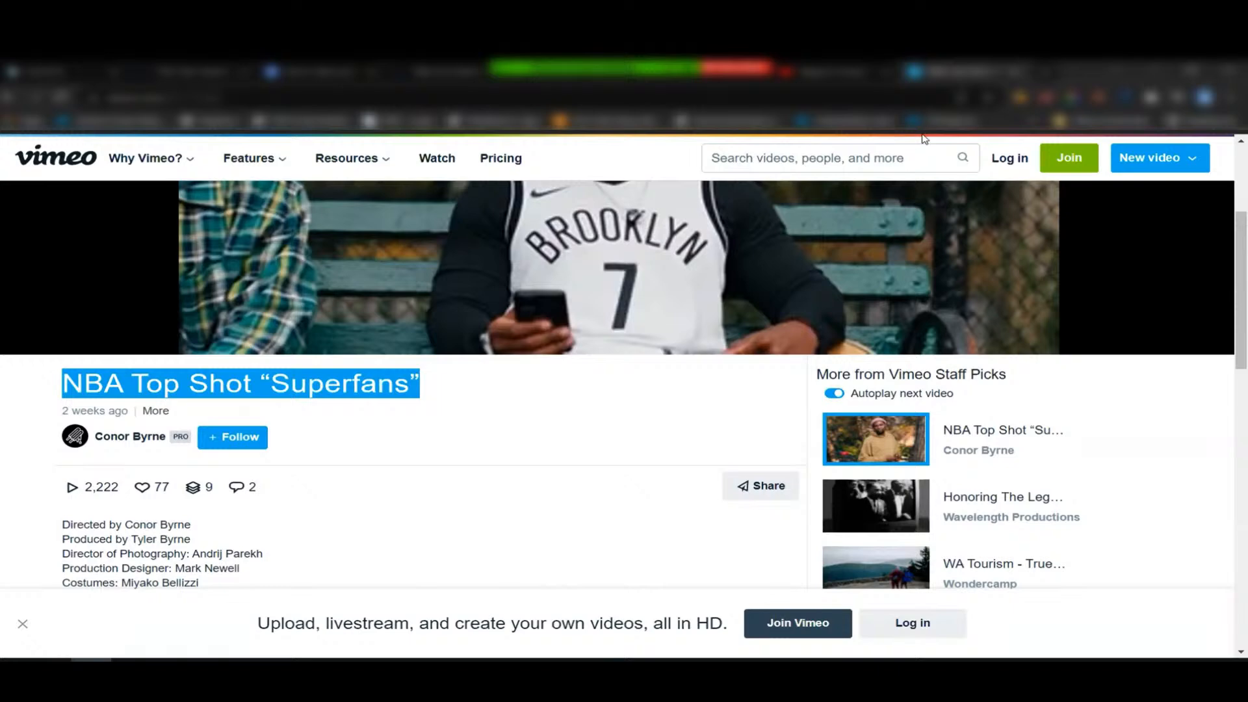
{"action": "left_click", "coordinate": [1043, 71]}
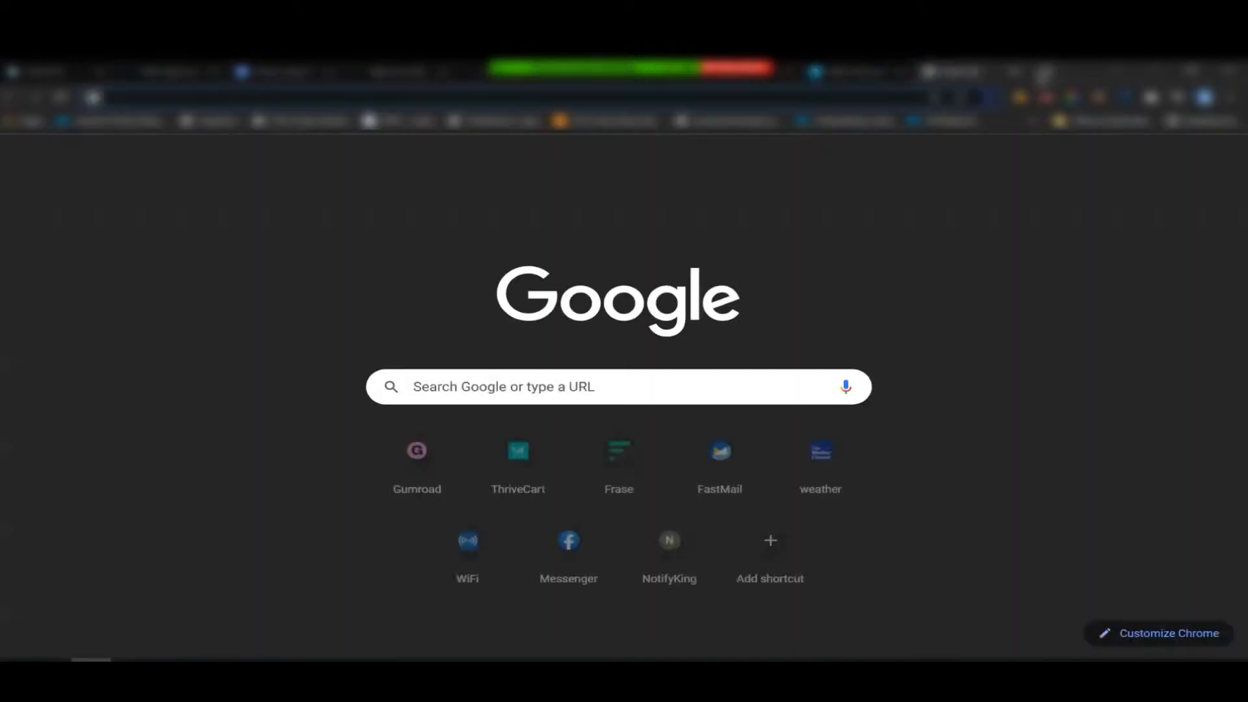
Search Google for NBA Top Shot “Superfans” and browse its Videos results
{"action": "key", "text": "ctrl+v"}
{"action": "key", "text": "Return"}
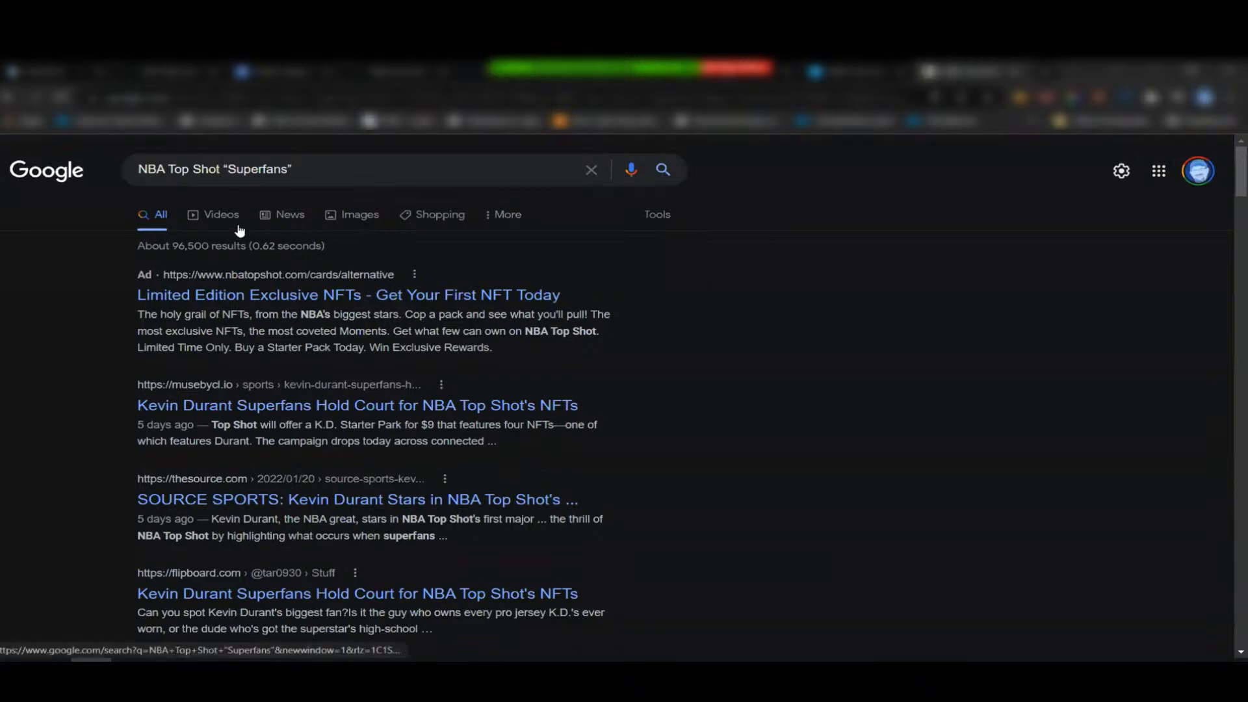
{"action": "left_click", "coordinate": [221, 216]}
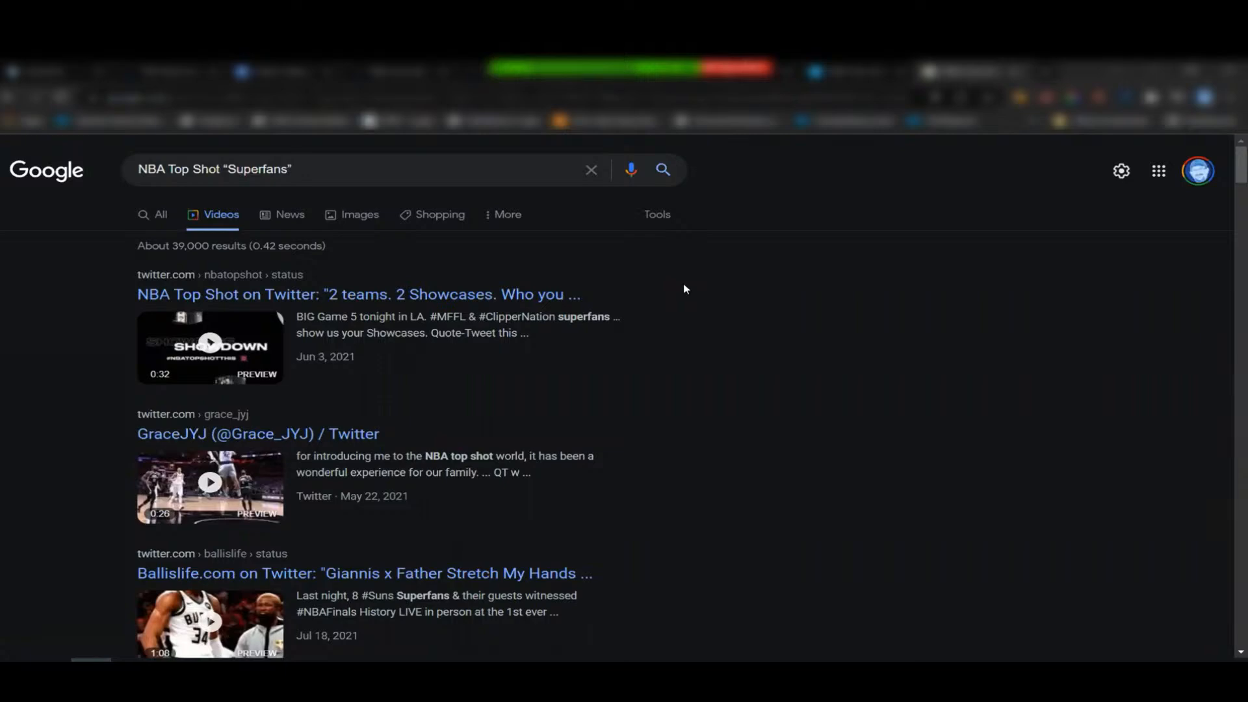
{"action": "scroll", "coordinate": [684, 289], "scroll_direction": "down", "scroll_amount": 8}
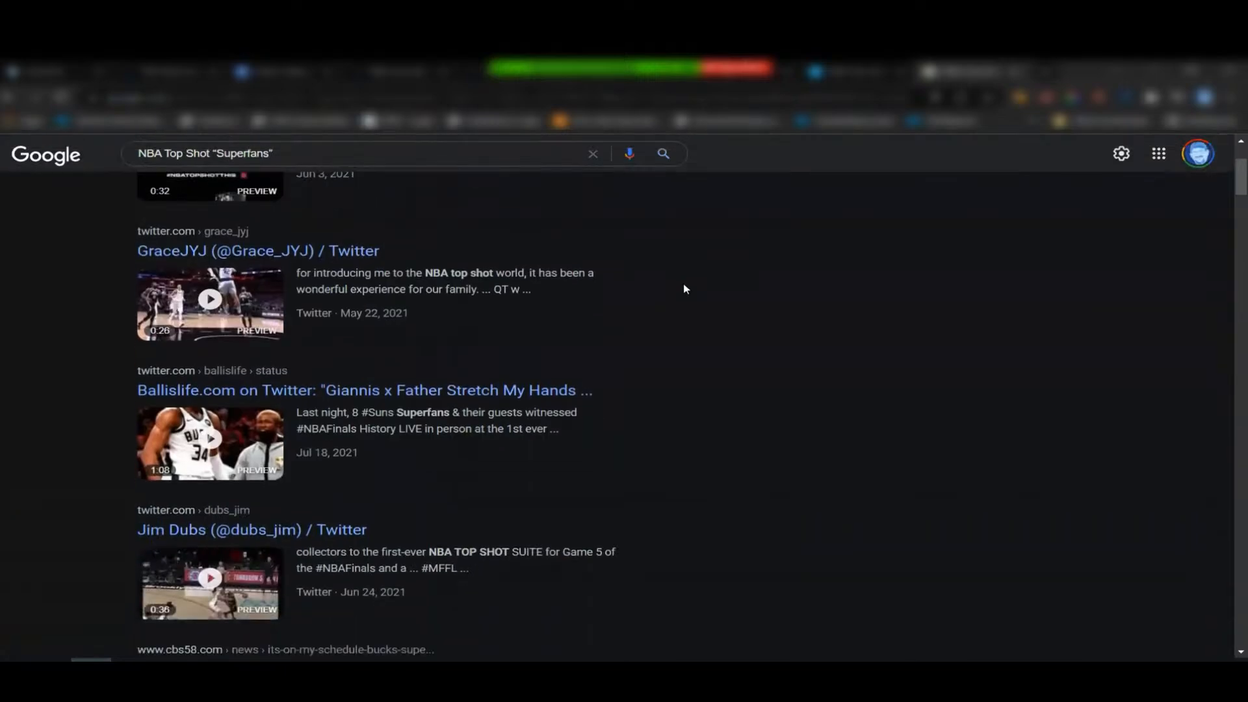
{"action": "scroll", "coordinate": [689, 279], "scroll_direction": "up", "scroll_amount": 8}
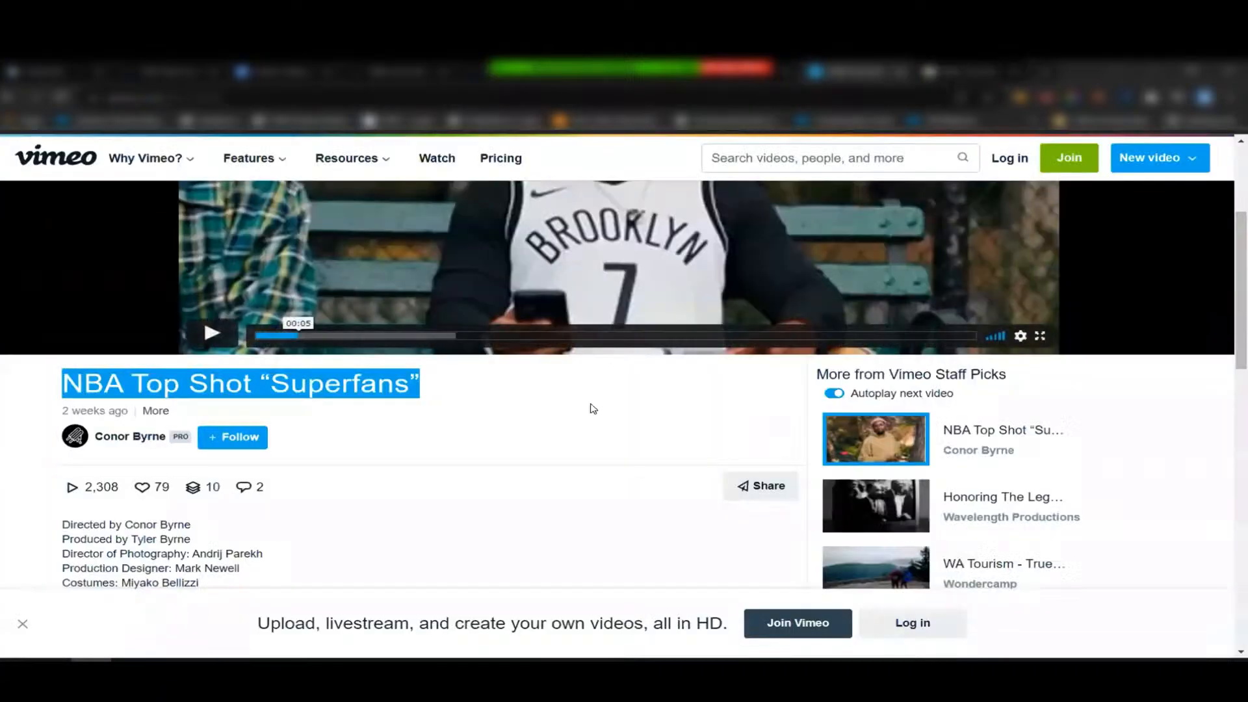
{"action": "scroll", "coordinate": [563, 484], "scroll_direction": "up", "scroll_amount": 3}
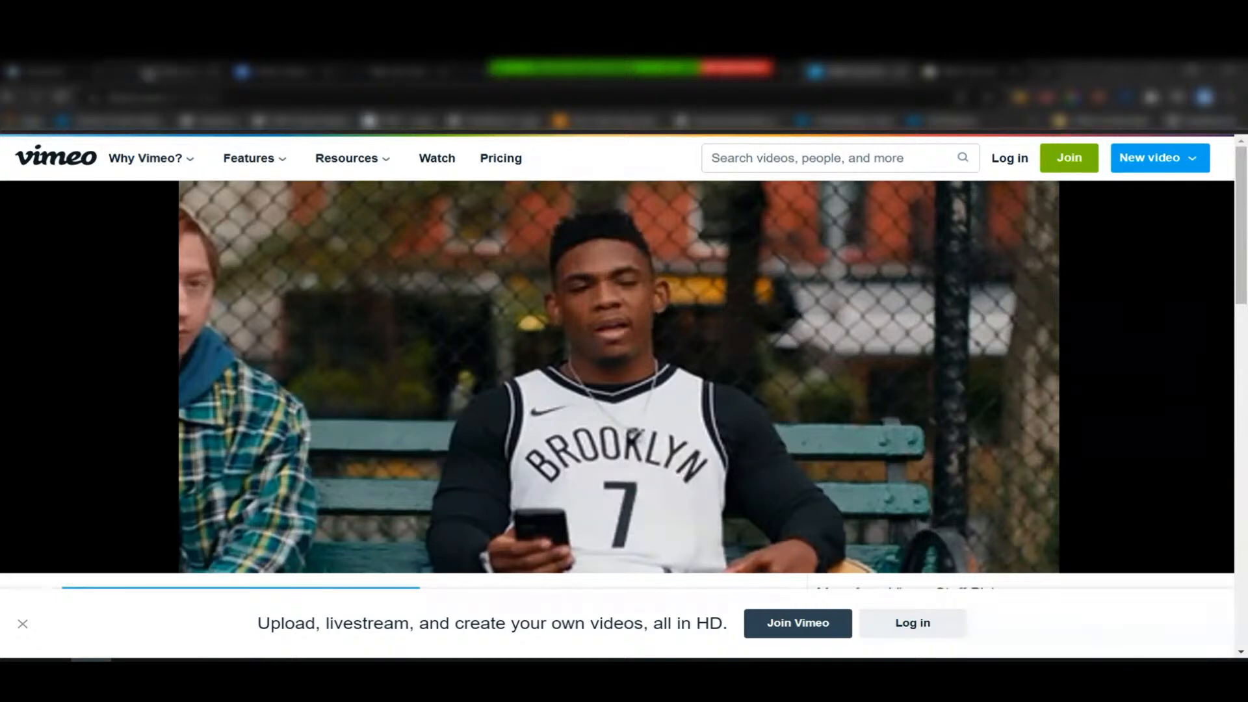
Open the AutoYIVE extension's blog list and tick Blog201 through Blog205
{"action": "left_click", "coordinate": [148, 75]}
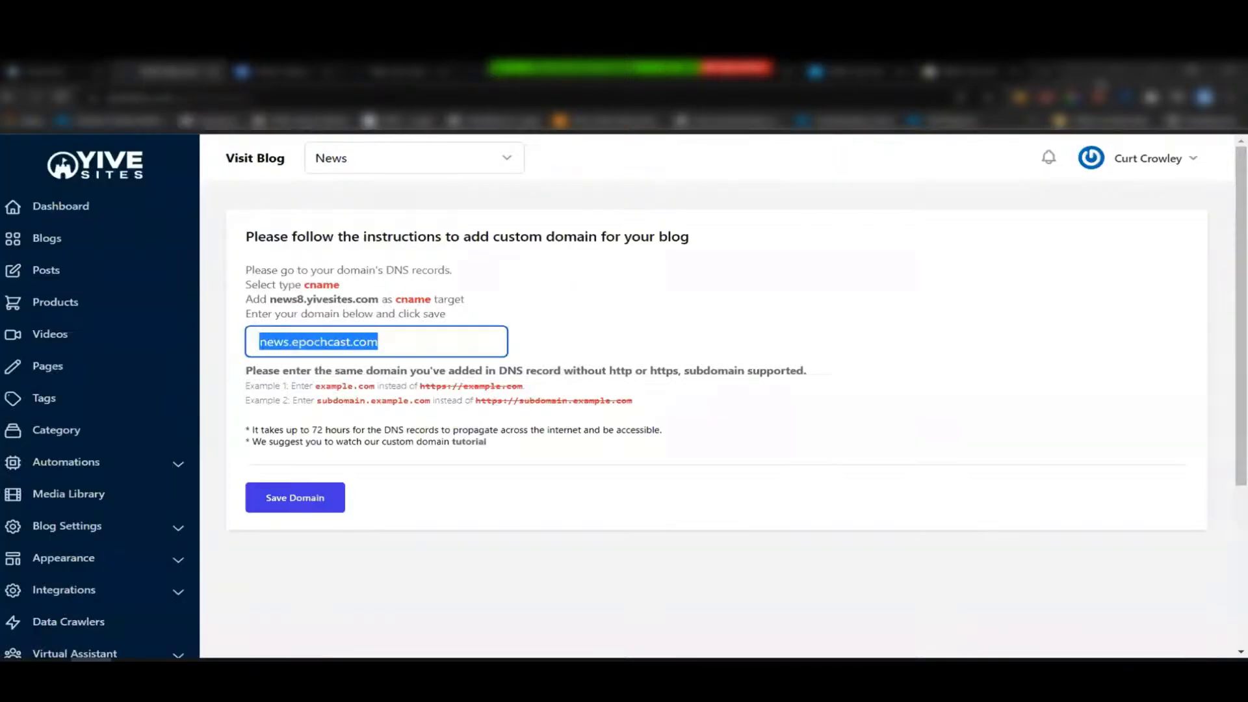
{"action": "left_click", "coordinate": [1098, 98]}
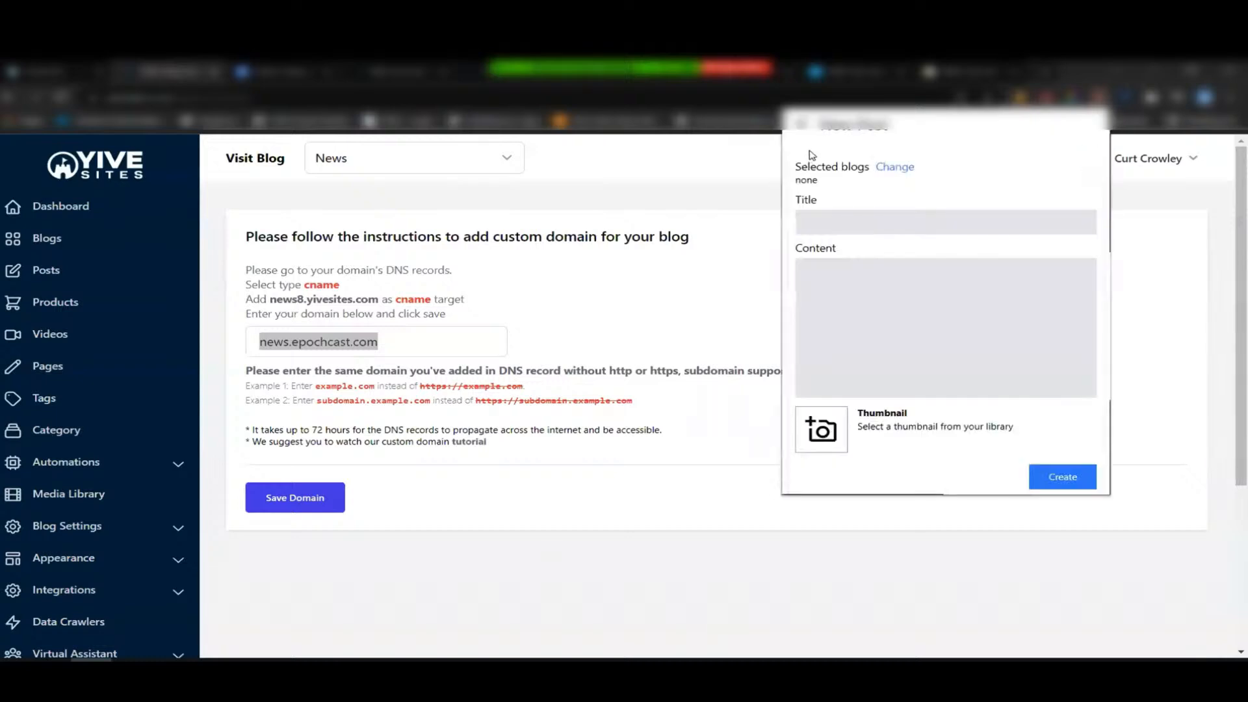
{"action": "left_click", "coordinate": [894, 169]}
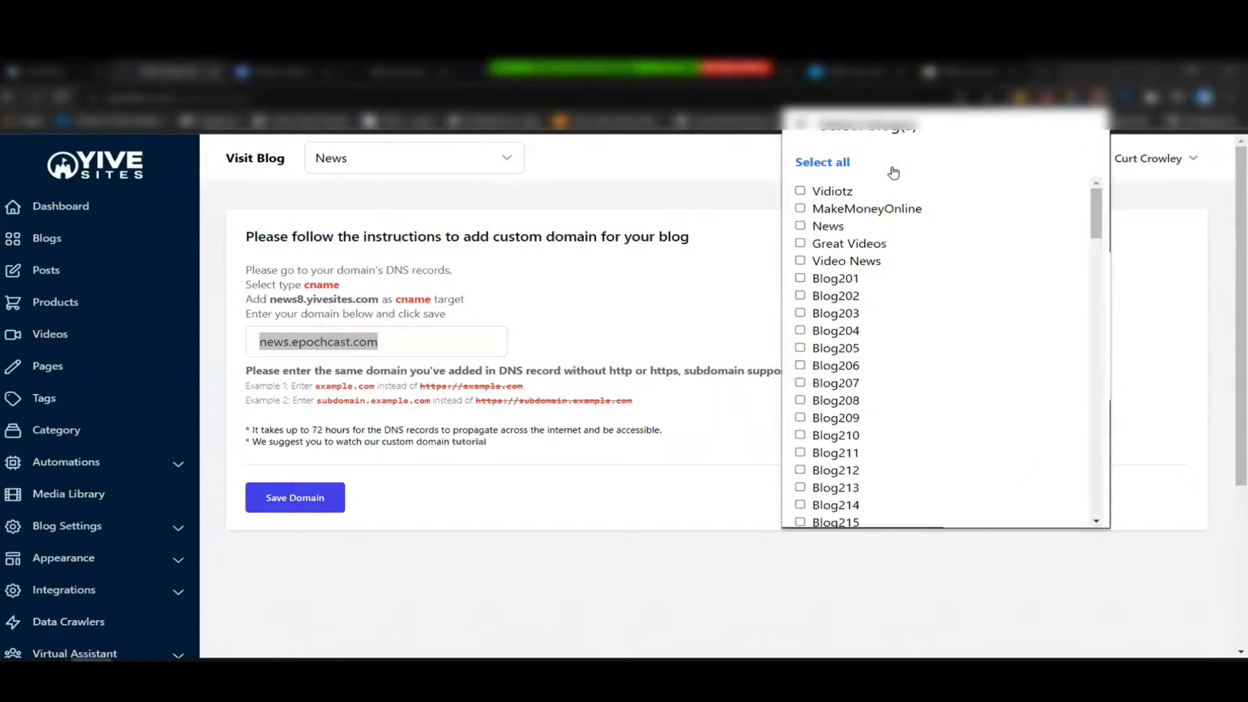
{"action": "left_click", "coordinate": [801, 279]}
{"action": "left_click", "coordinate": [801, 296]}
{"action": "left_click", "coordinate": [800, 313]}
{"action": "left_click", "coordinate": [801, 330]}
{"action": "left_click", "coordinate": [801, 348]}
Untick Blog201 through Blog205 so no blogs are selected
{"action": "left_click", "coordinate": [800, 278]}
{"action": "left_click", "coordinate": [800, 296]}
{"action": "left_click", "coordinate": [802, 313]}
{"action": "left_click", "coordinate": [800, 331]}
{"action": "left_click", "coordinate": [800, 348]}
View the blogs.csv sheet of blog names and descriptions, then minimize Excel
{"action": "mouse_move", "coordinate": [700, 658]}
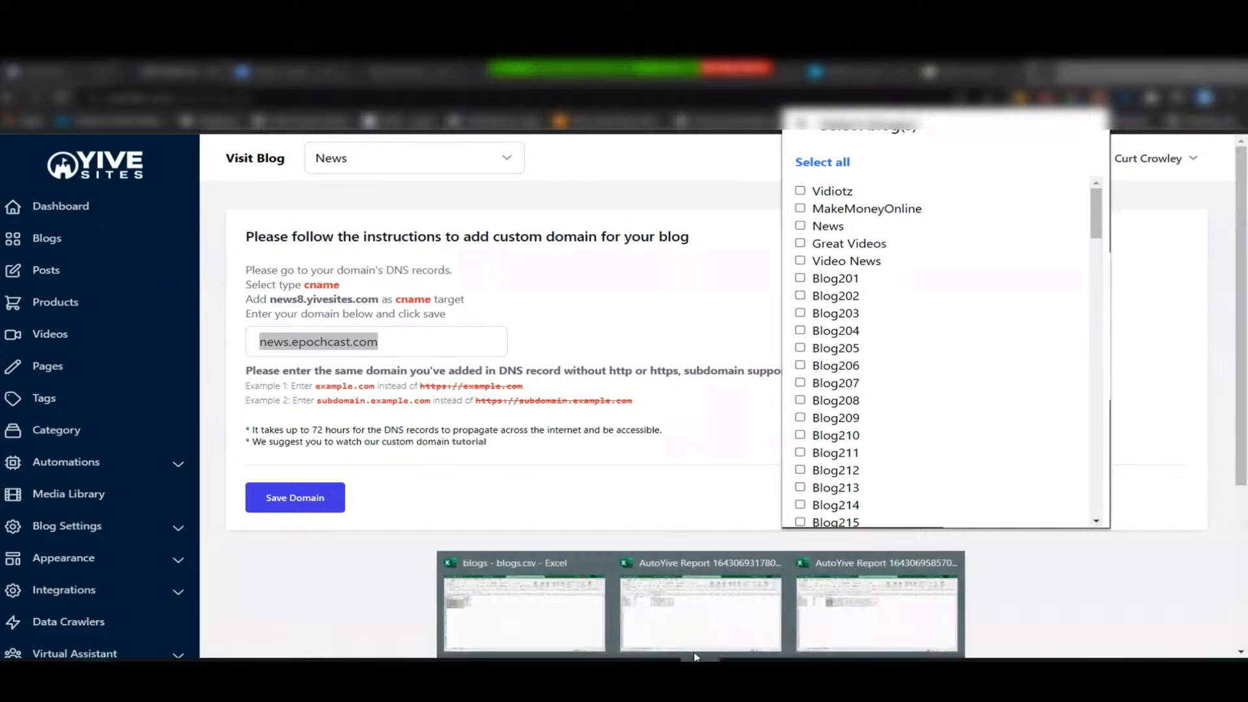
{"action": "left_click", "coordinate": [543, 630]}
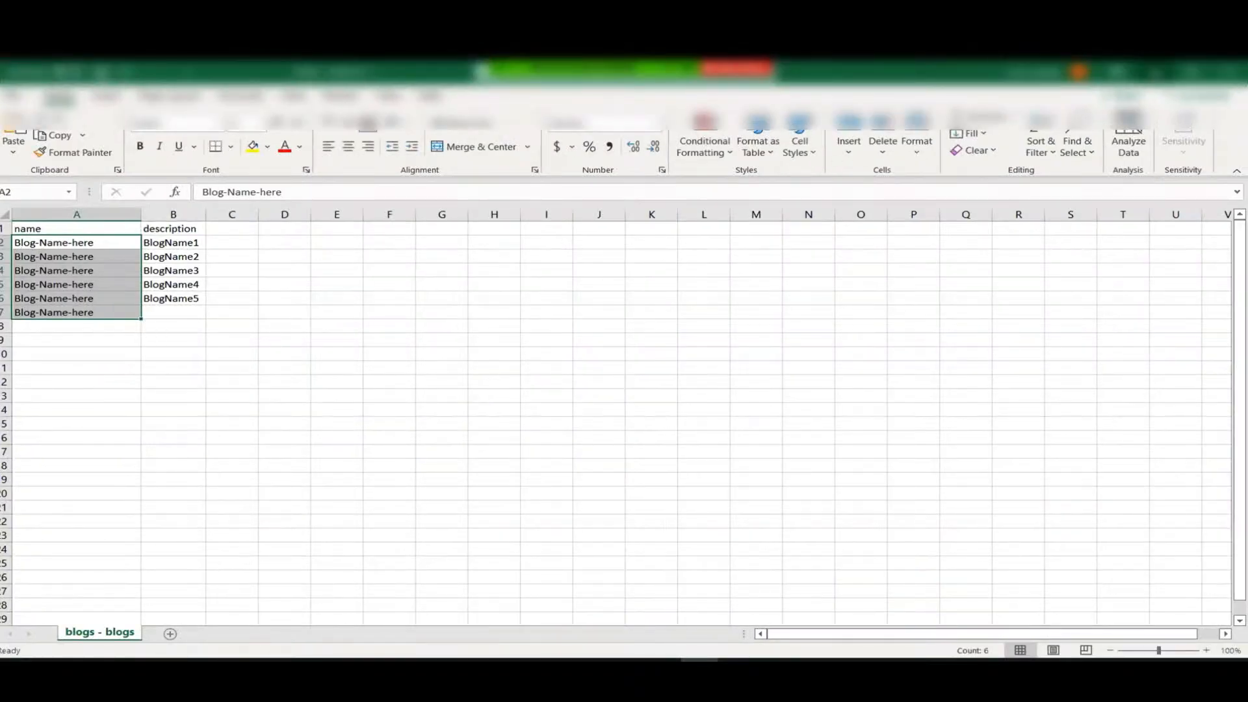
{"action": "left_click", "coordinate": [1156, 73]}
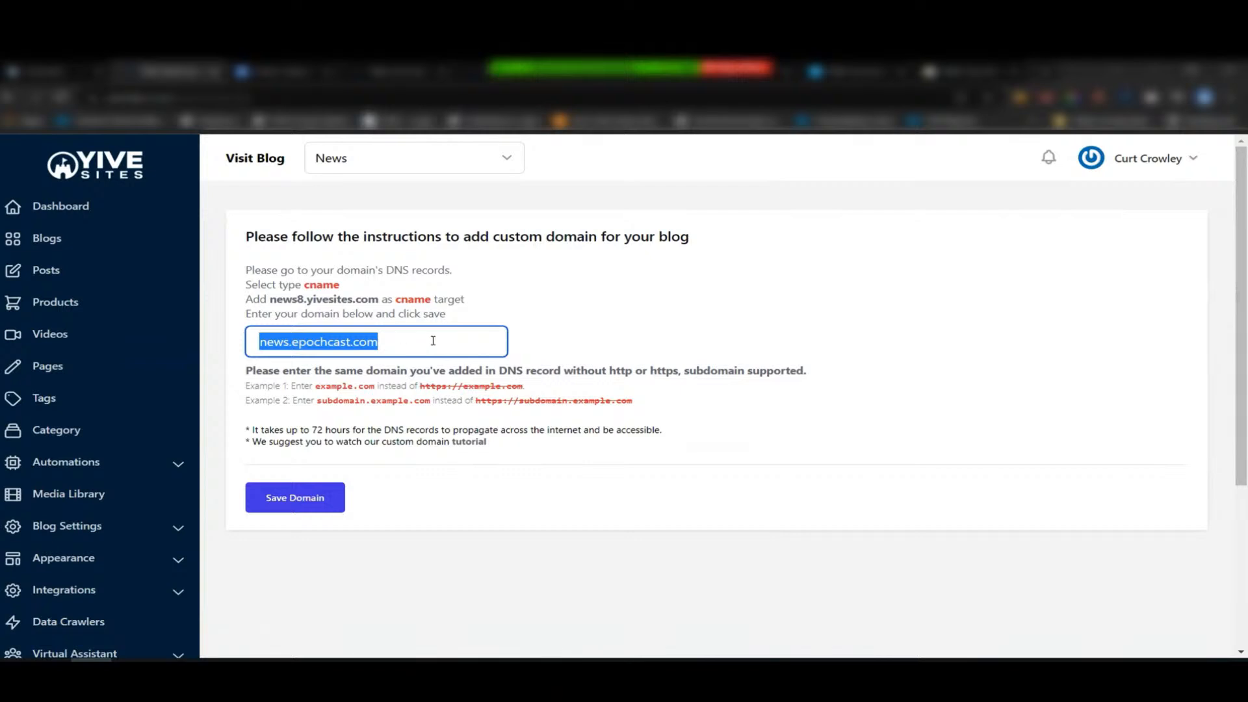
Copy news.epochcast.com from the domain field, load it in a new tab, then return to Yive Sites
{"action": "left_click", "coordinate": [378, 339]}
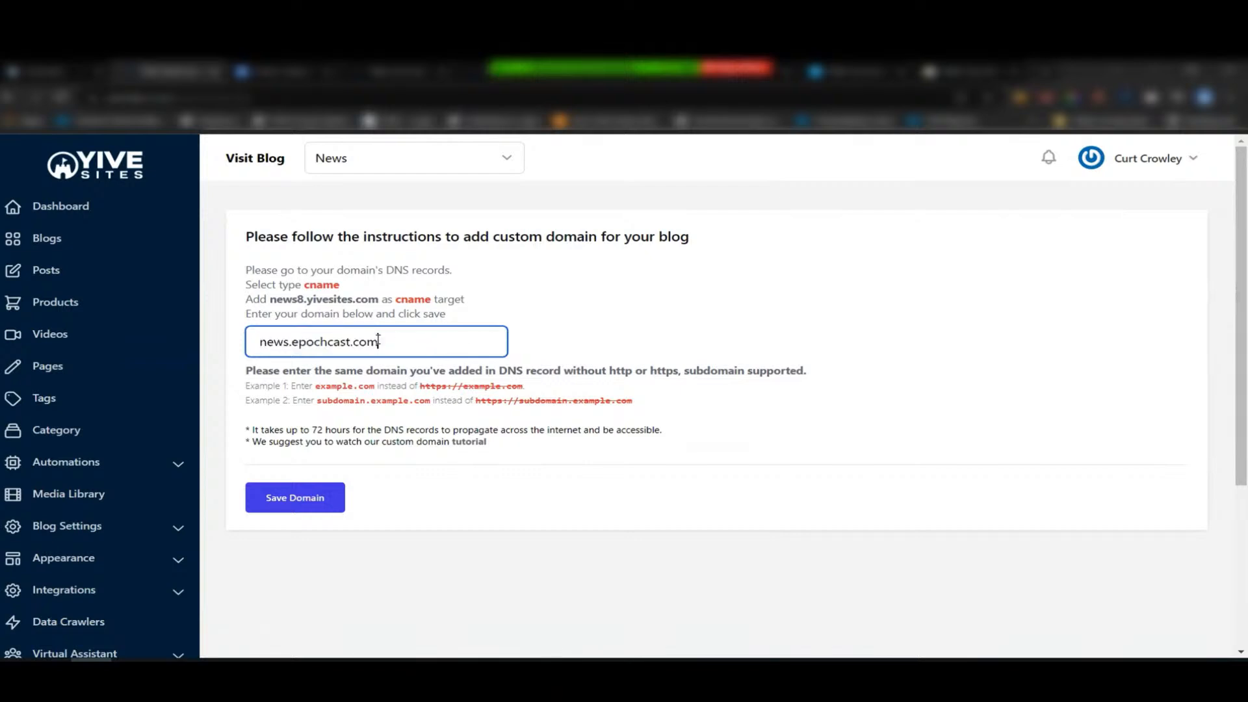
{"action": "left_click_drag", "start_coordinate": [381, 340], "coordinate": [254, 341]}
{"action": "key", "text": "ctrl+c"}
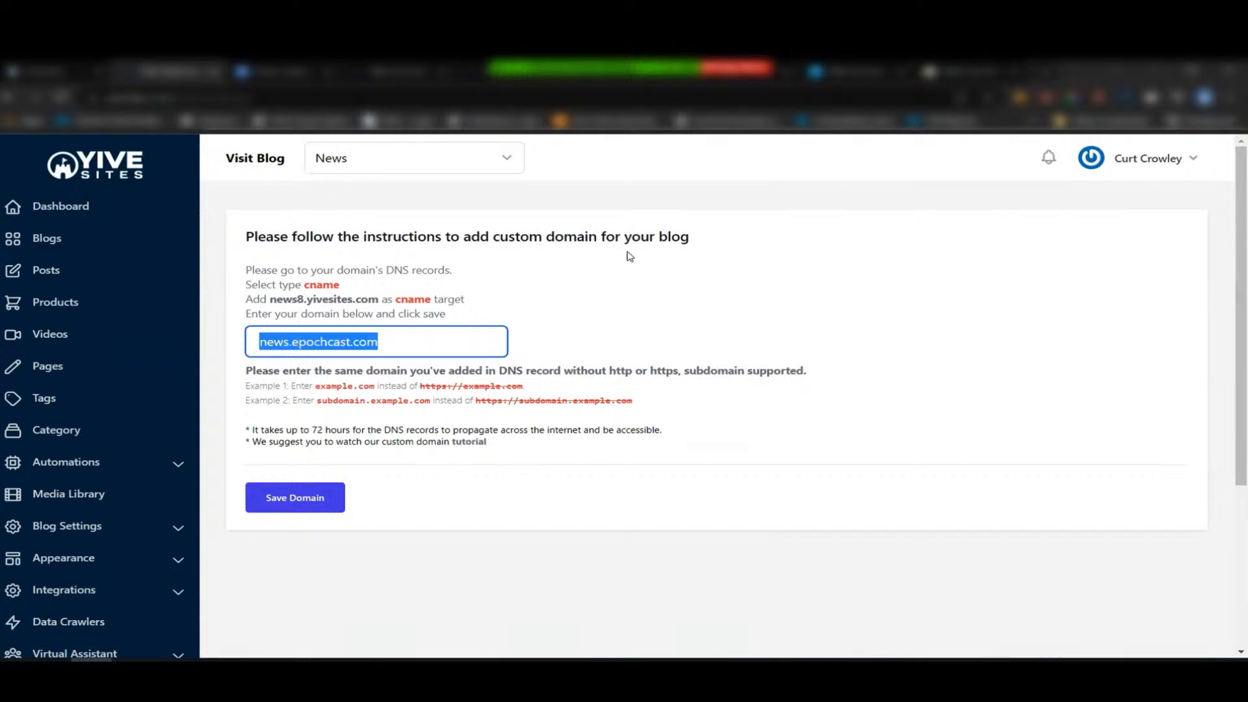
{"action": "left_click", "coordinate": [1045, 71]}
{"action": "key", "text": "ctrl+v"}
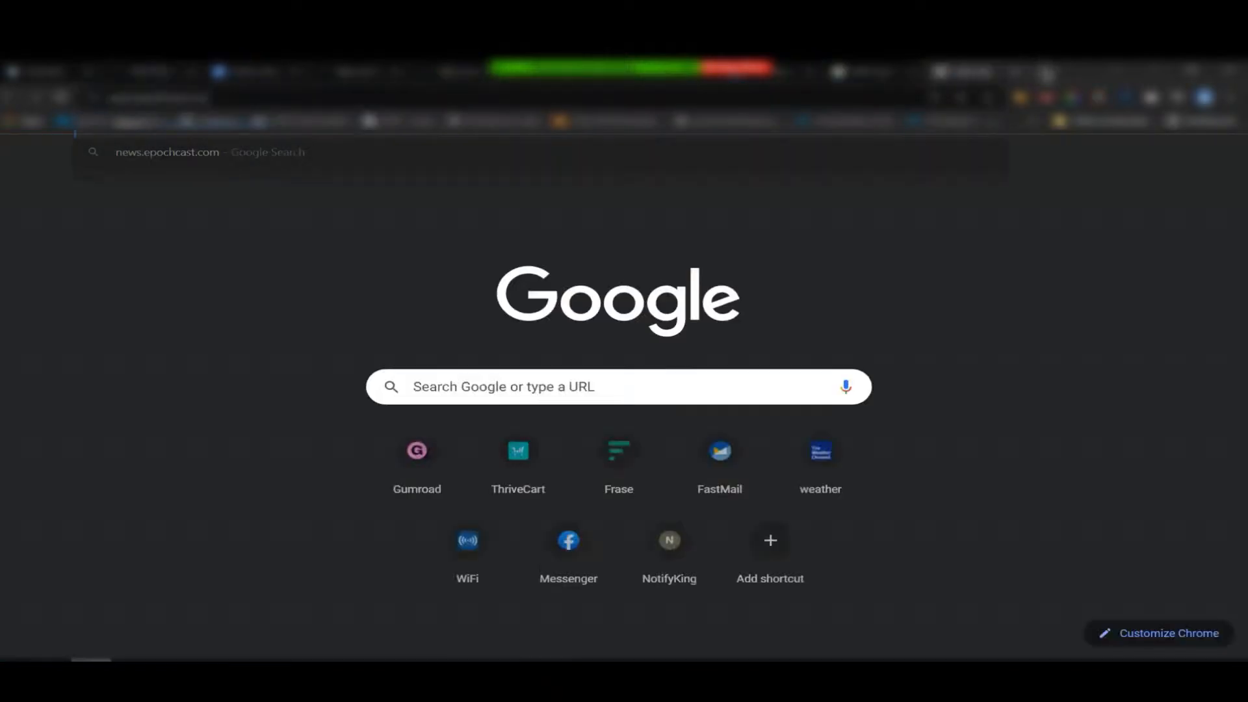
{"action": "key", "text": "Return"}
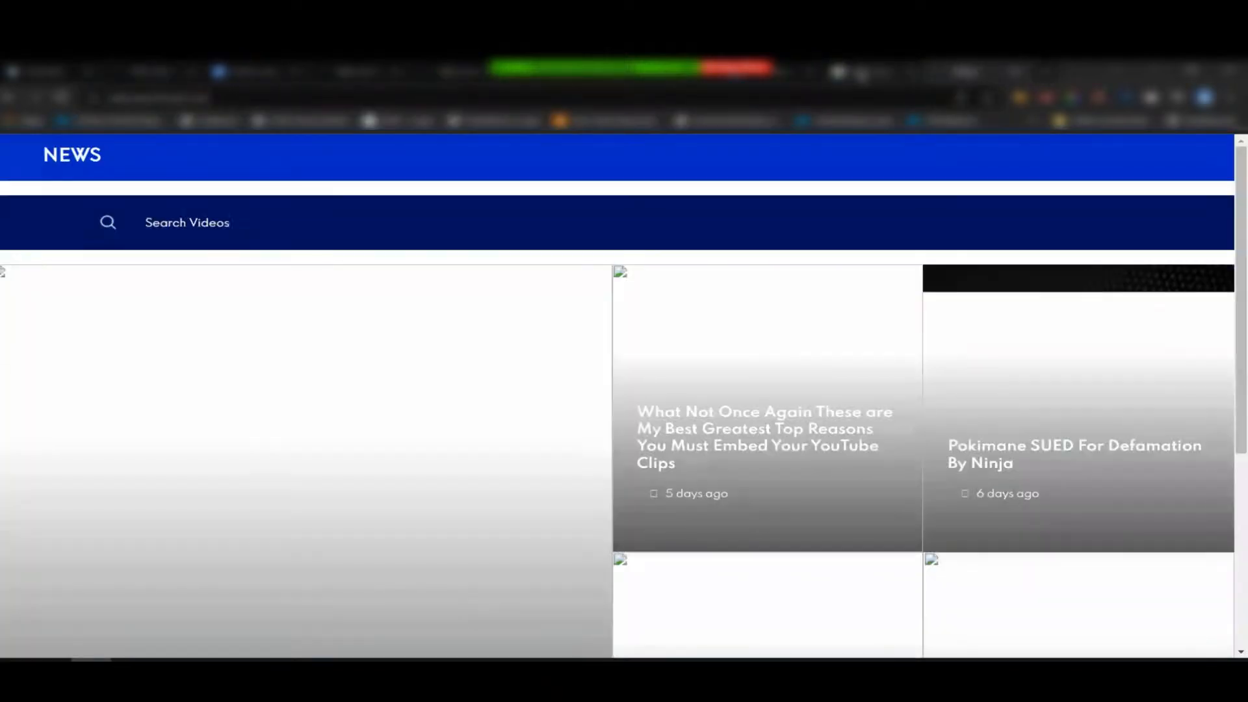
{"action": "left_click", "coordinate": [152, 76]}
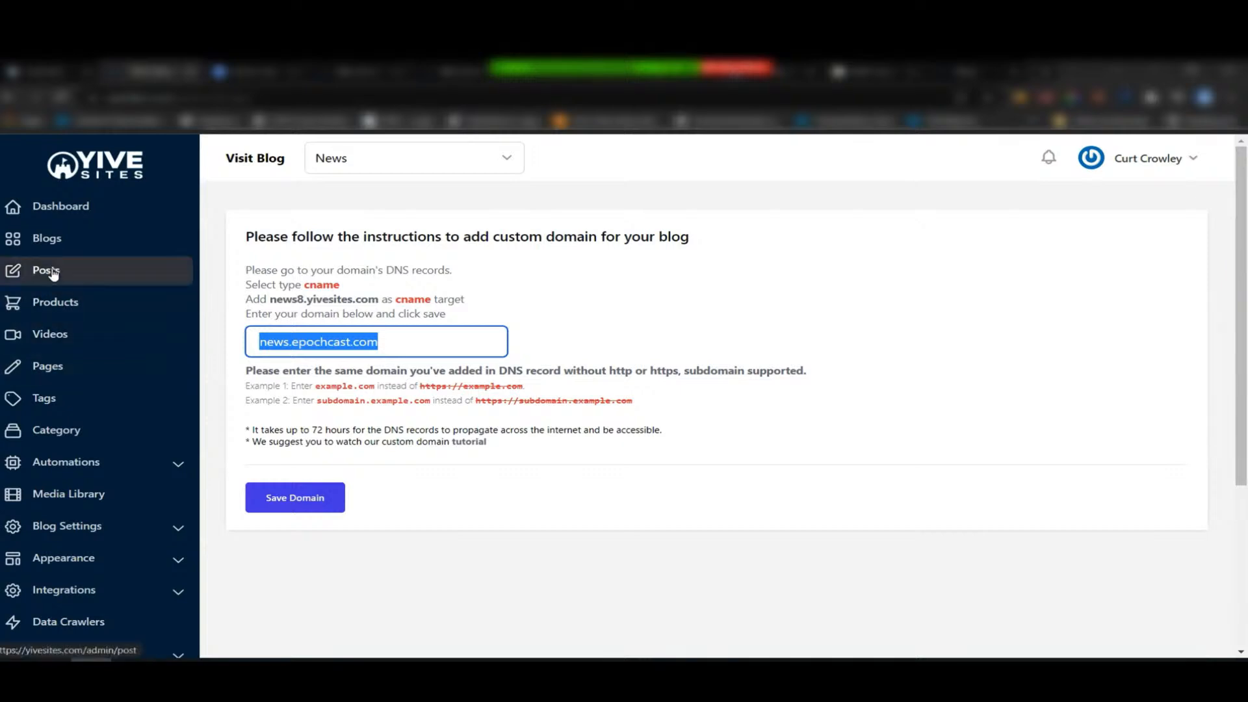
Open the Blogs list showing BlogName1–BlogName5 with their subdomains, themes and servers
{"action": "left_click", "coordinate": [59, 241]}
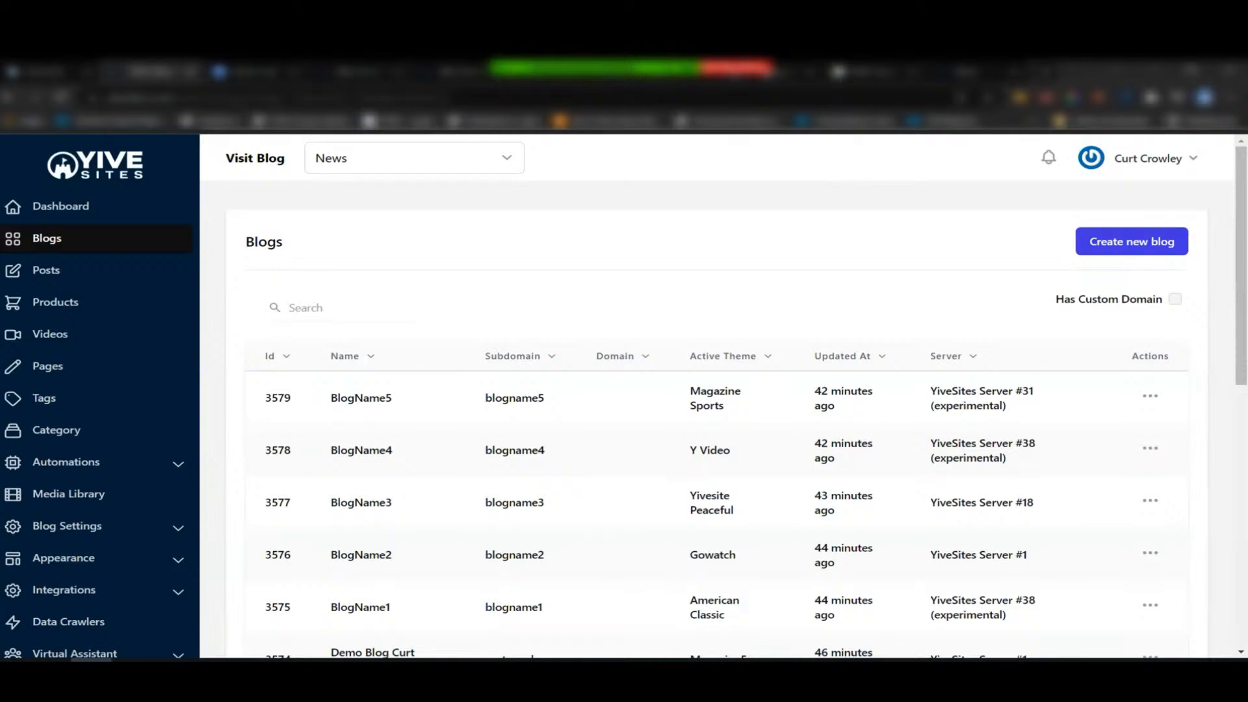
Open the Fiverr website in a new browser tab
{"action": "left_click", "coordinate": [1047, 71]}
{"action": "type", "text": "fiverr"}
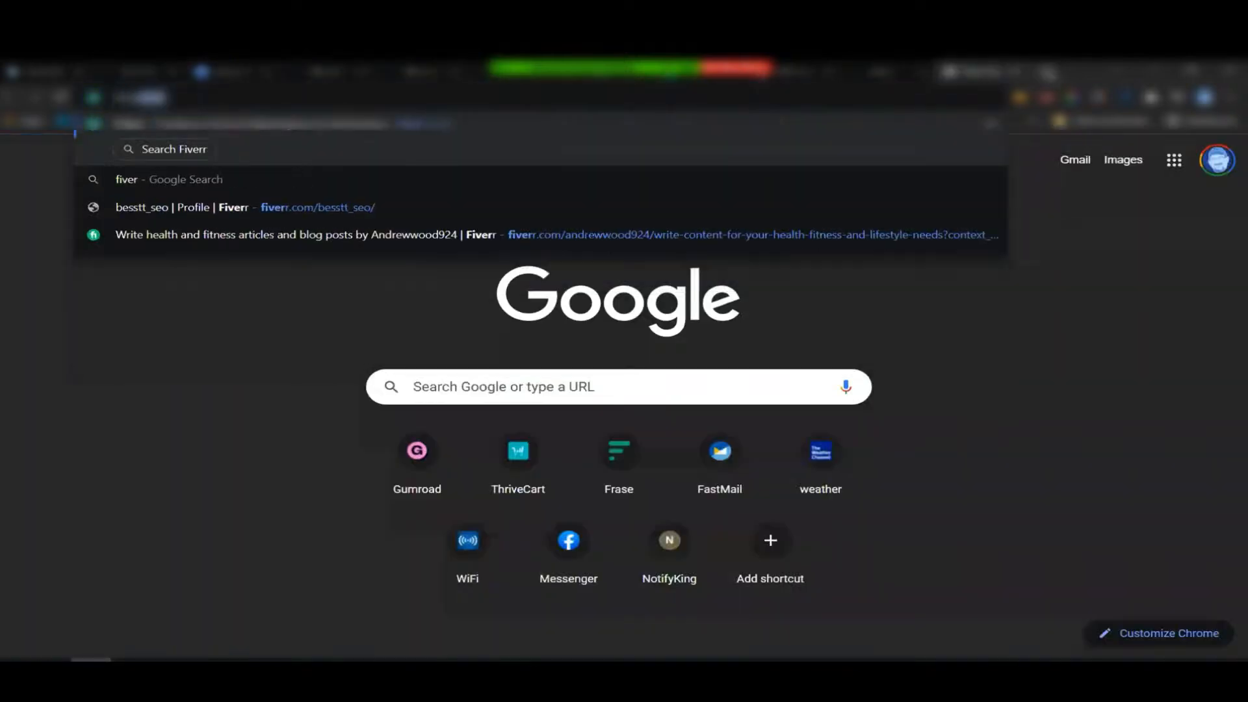
{"action": "key", "text": "Return"}
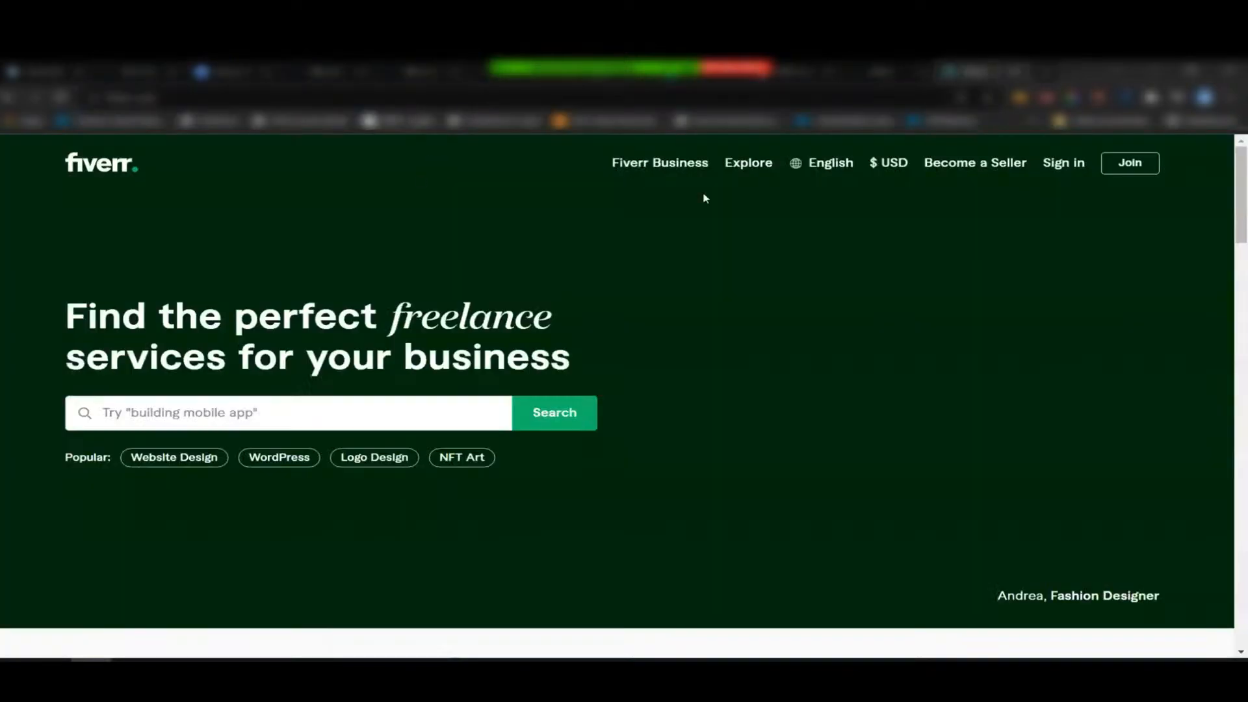
Sign in to Fiverr with a Google account
{"action": "left_click", "coordinate": [1056, 165]}
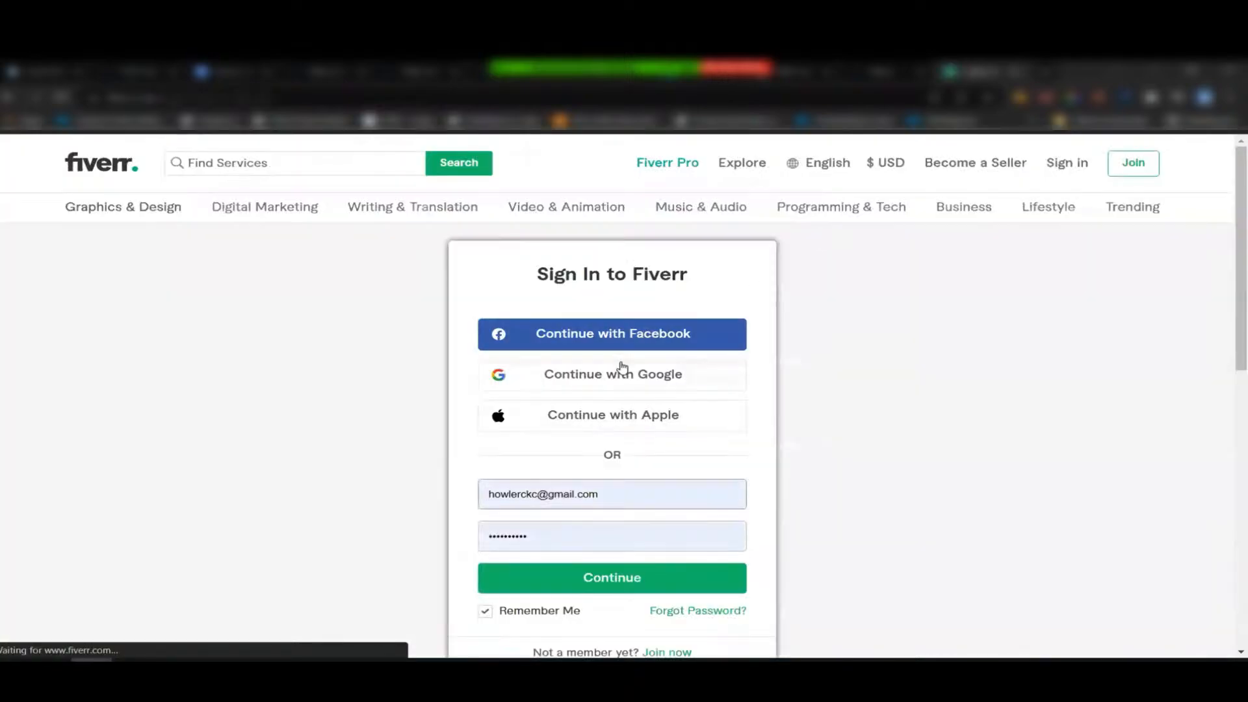
{"action": "left_click", "coordinate": [606, 380]}
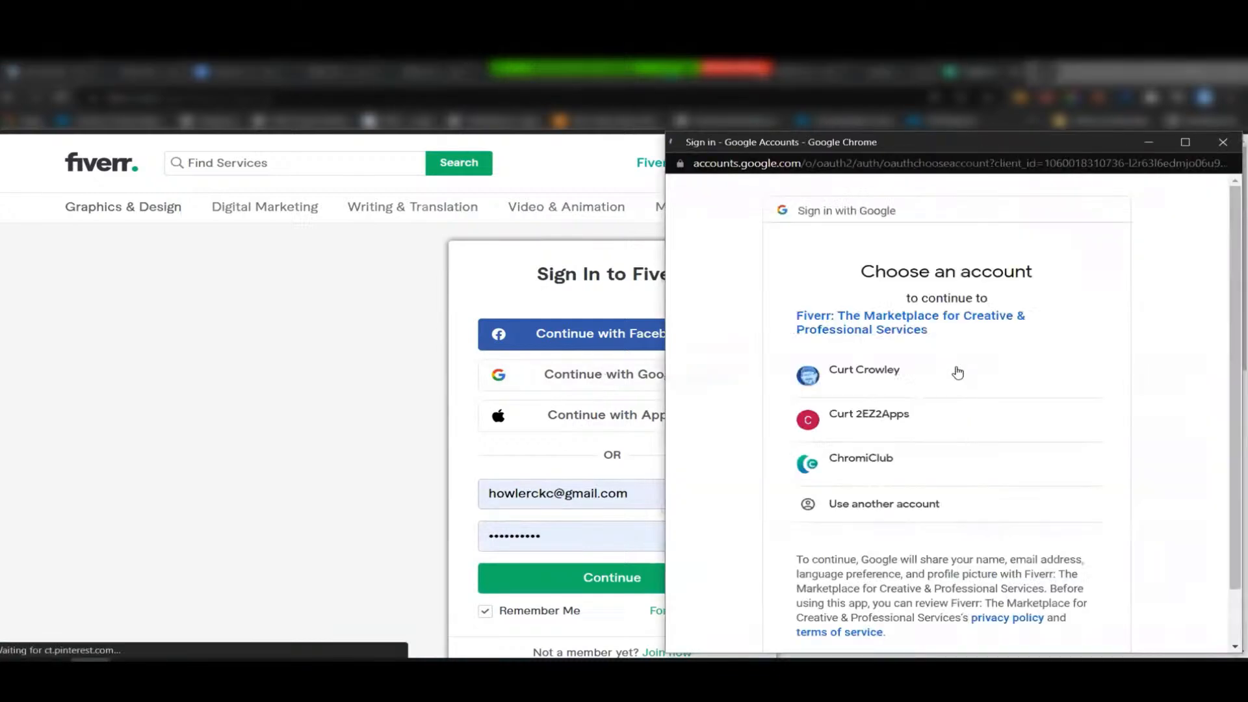
{"action": "left_click", "coordinate": [917, 378]}
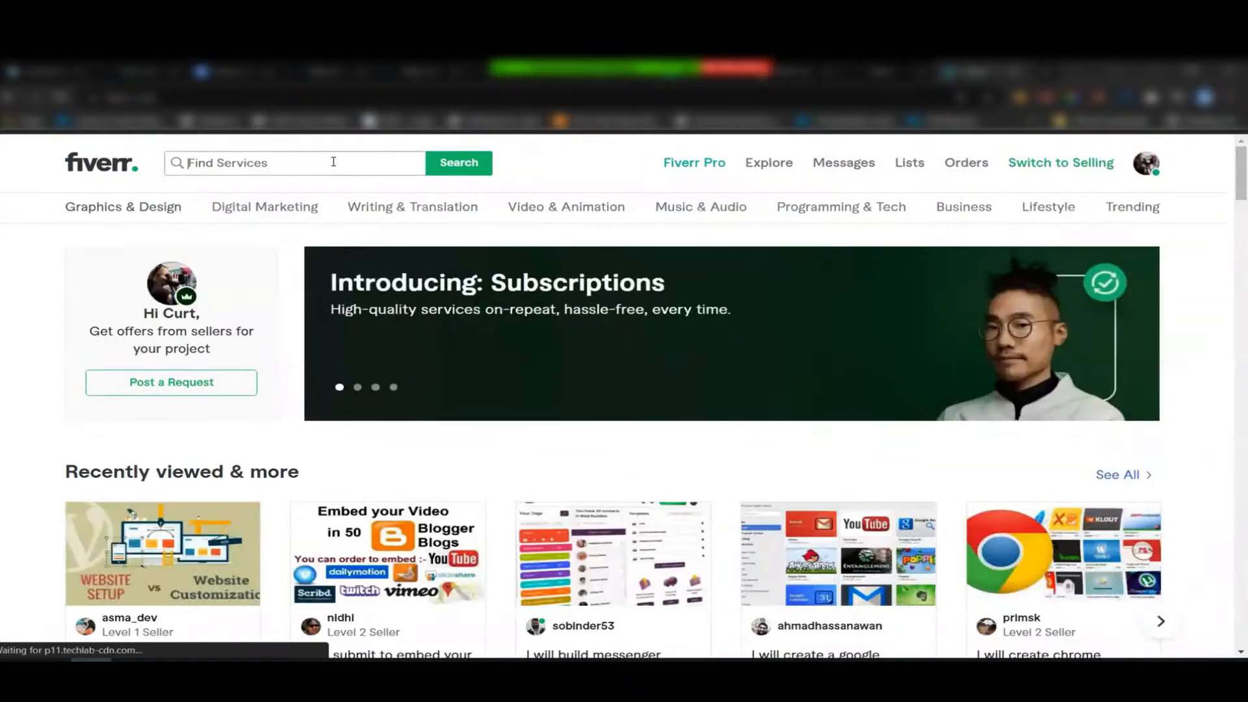
{"action": "left_click", "coordinate": [334, 162]}
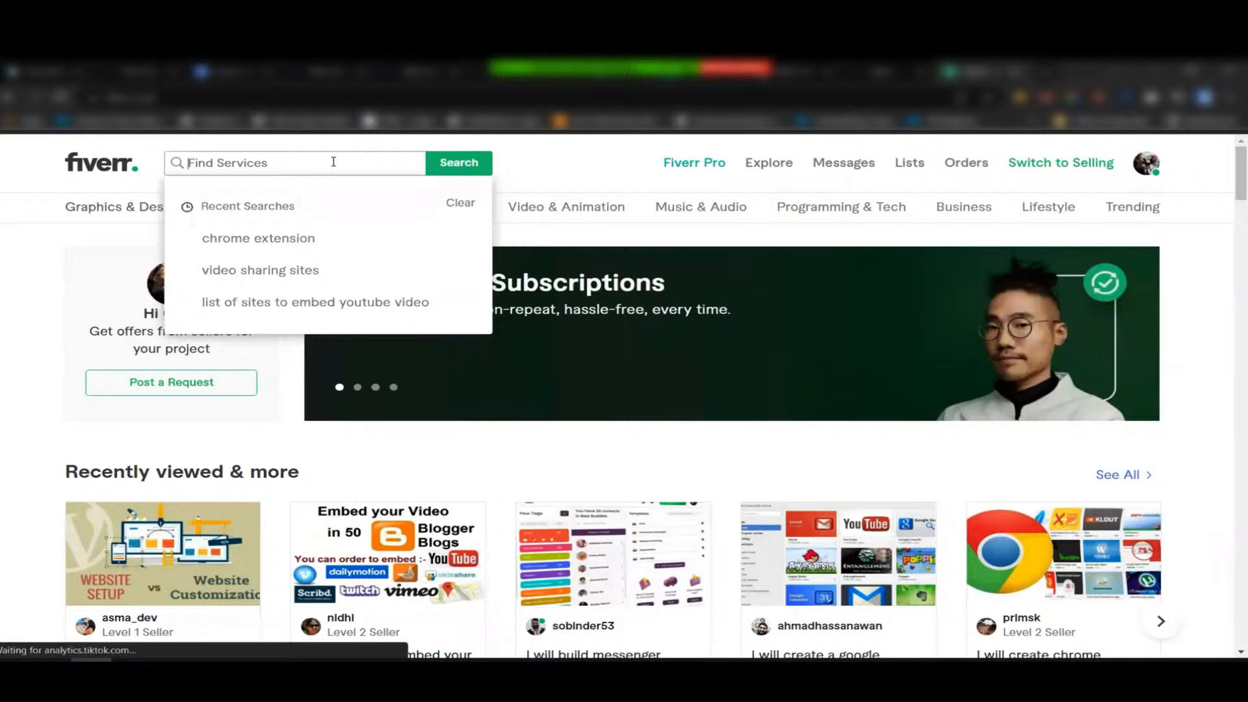
Dismiss the eBook popup and search Fiverr for 'vimeo video embed', browsing the 289 results
{"action": "type", "text": "v"}
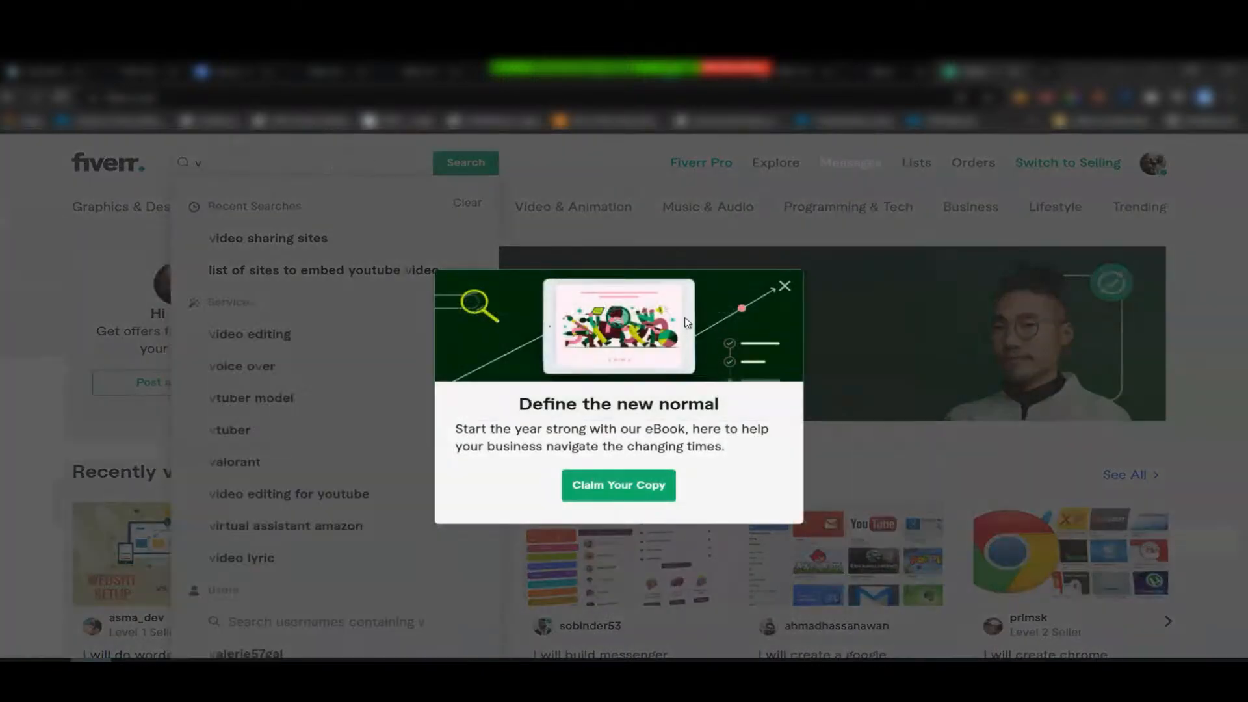
{"action": "left_click", "coordinate": [235, 163]}
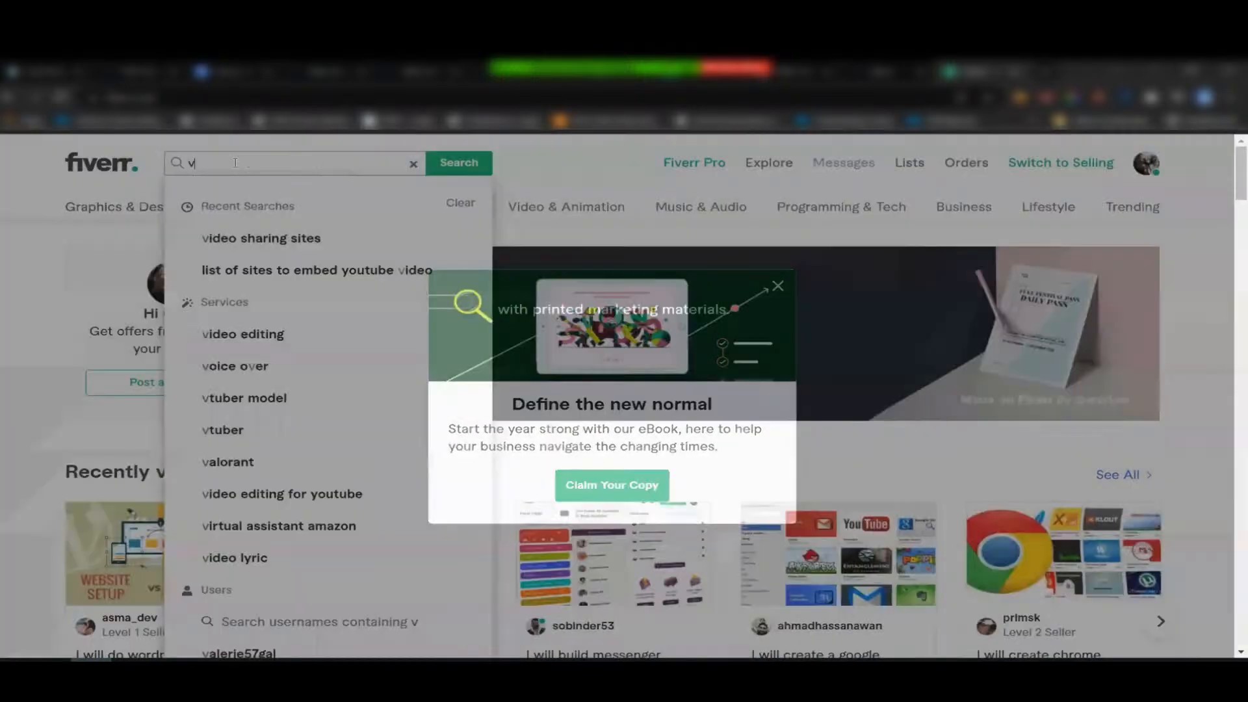
{"action": "double_click", "coordinate": [200, 166]}
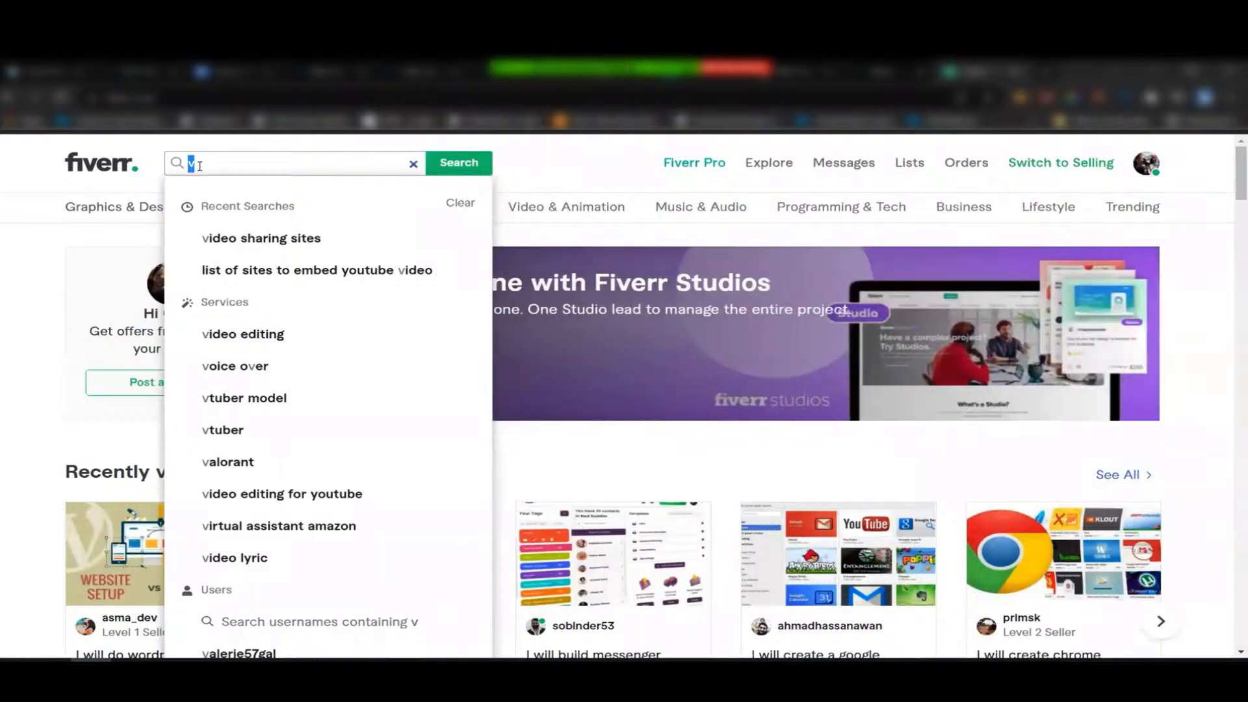
{"action": "type", "text": "vimeo video embe"}
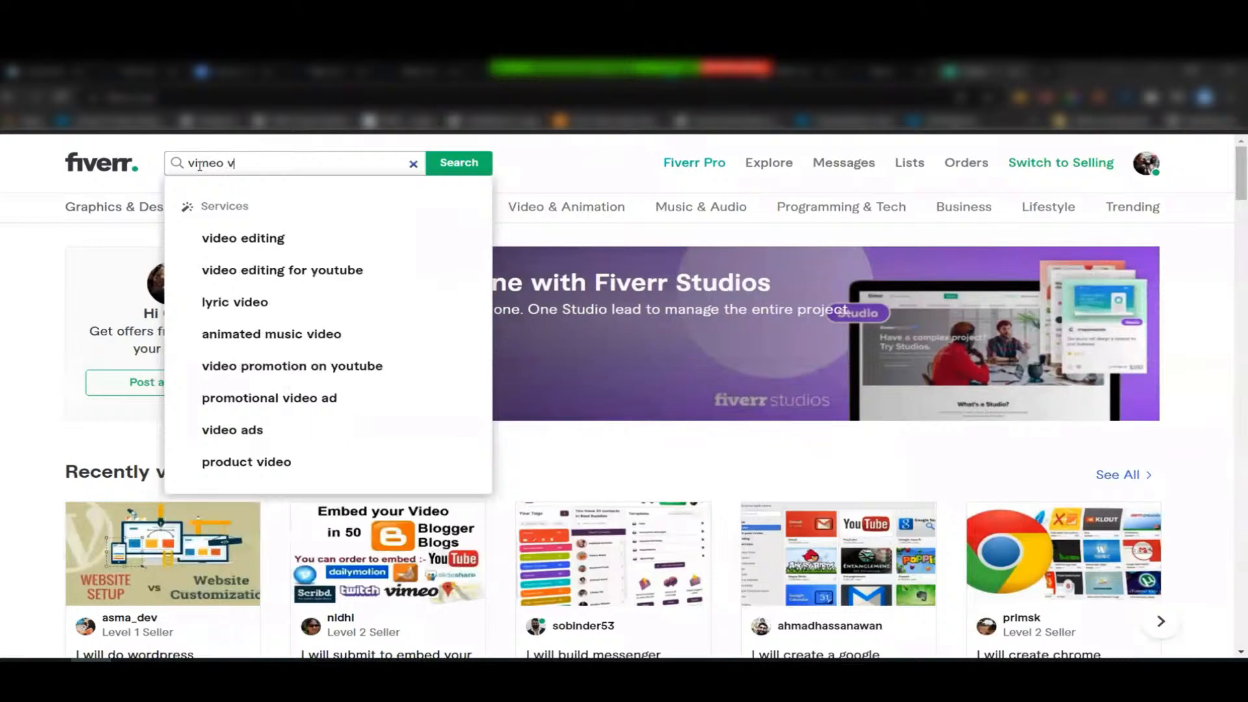
{"action": "type", "text": "d"}
{"action": "key", "text": "Return"}
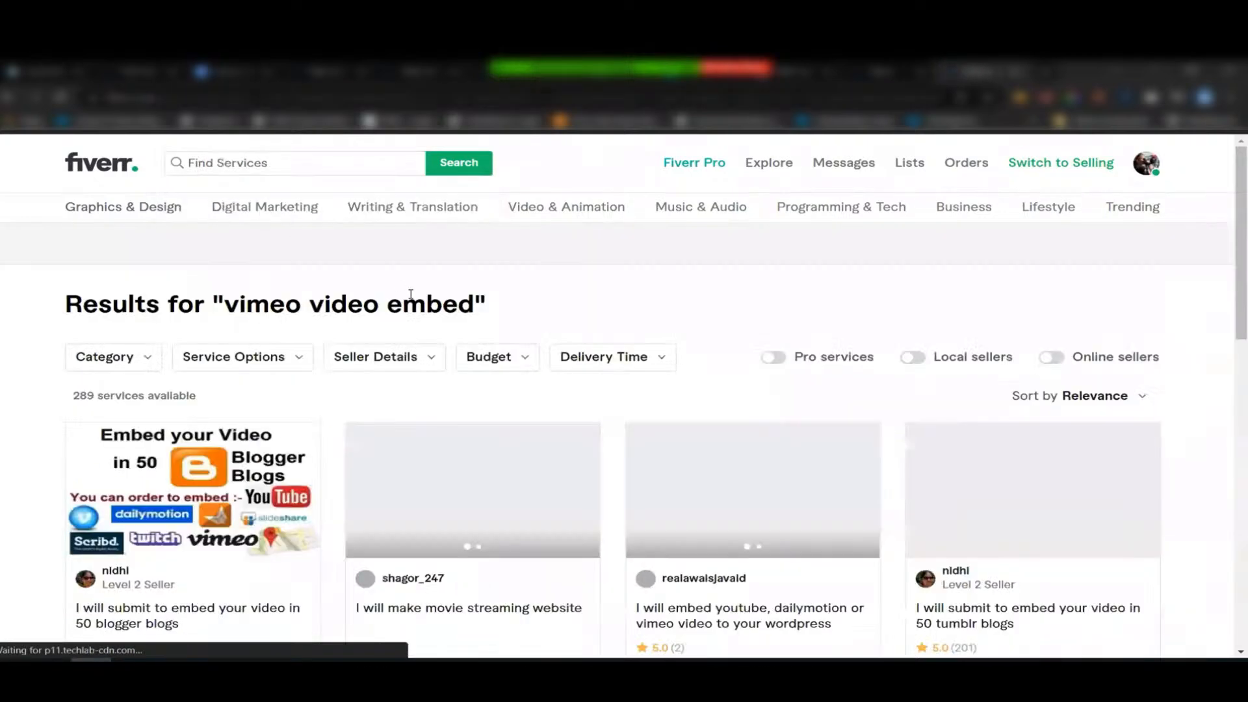
{"action": "scroll", "coordinate": [606, 473], "scroll_direction": "down", "scroll_amount": 1}
{"action": "scroll", "coordinate": [606, 472], "scroll_direction": "down", "scroll_amount": 2}
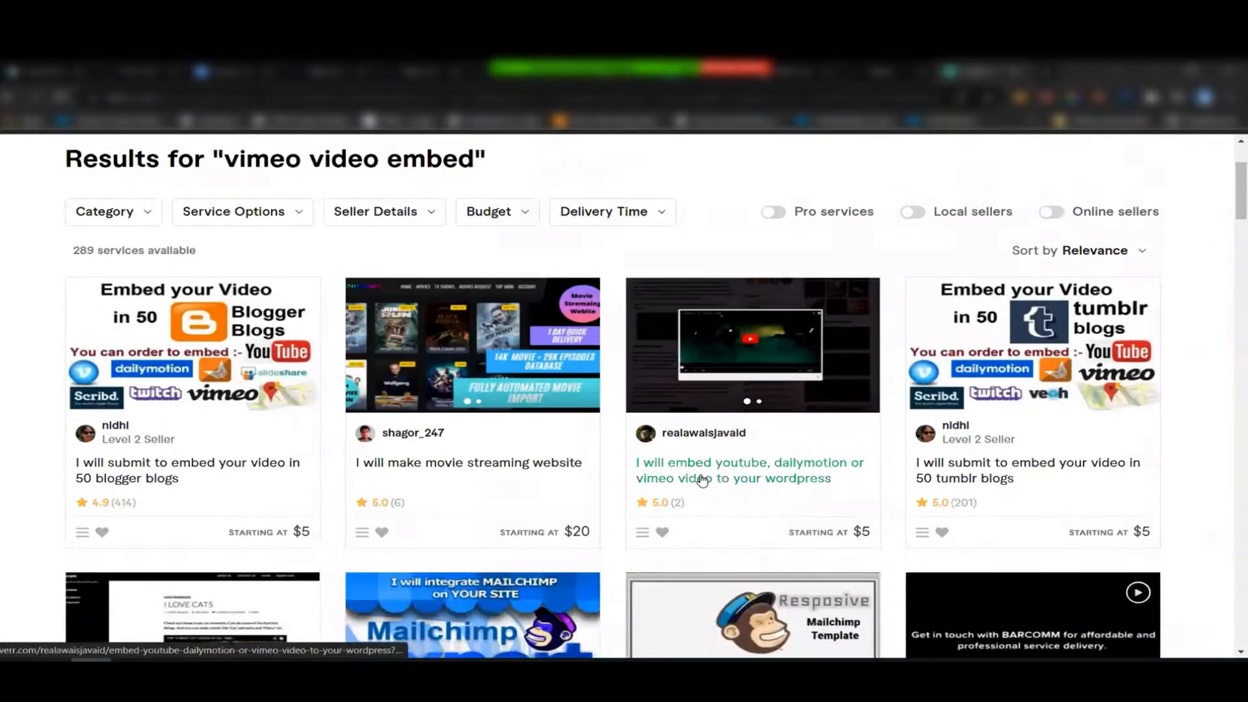
{"action": "left_click", "coordinate": [740, 474]}
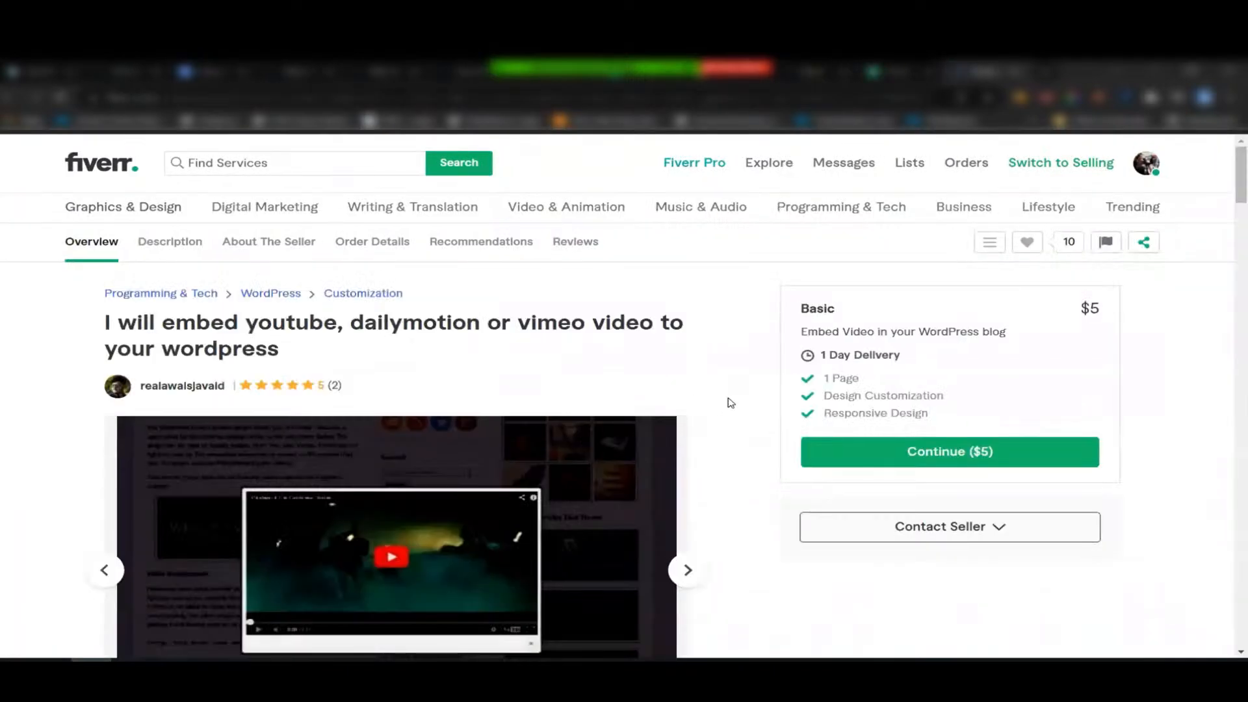
{"action": "scroll", "coordinate": [728, 403], "scroll_direction": "down", "scroll_amount": 1}
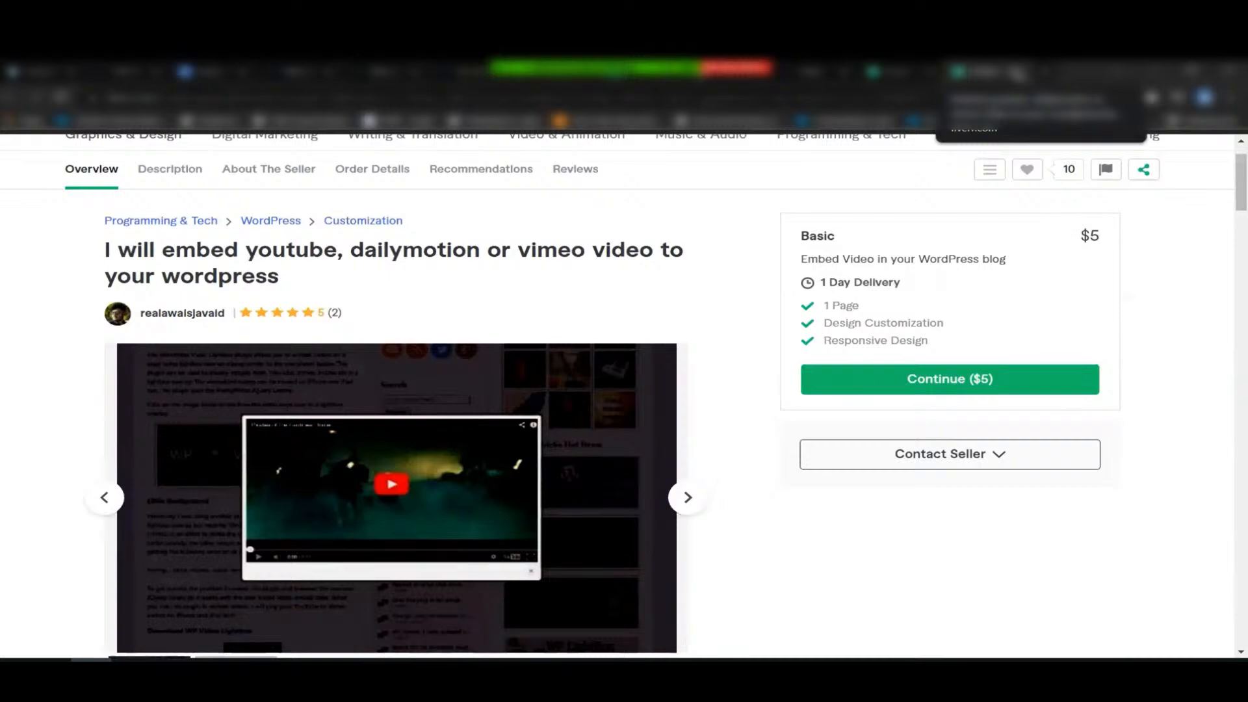
{"action": "left_click", "coordinate": [1017, 74]}
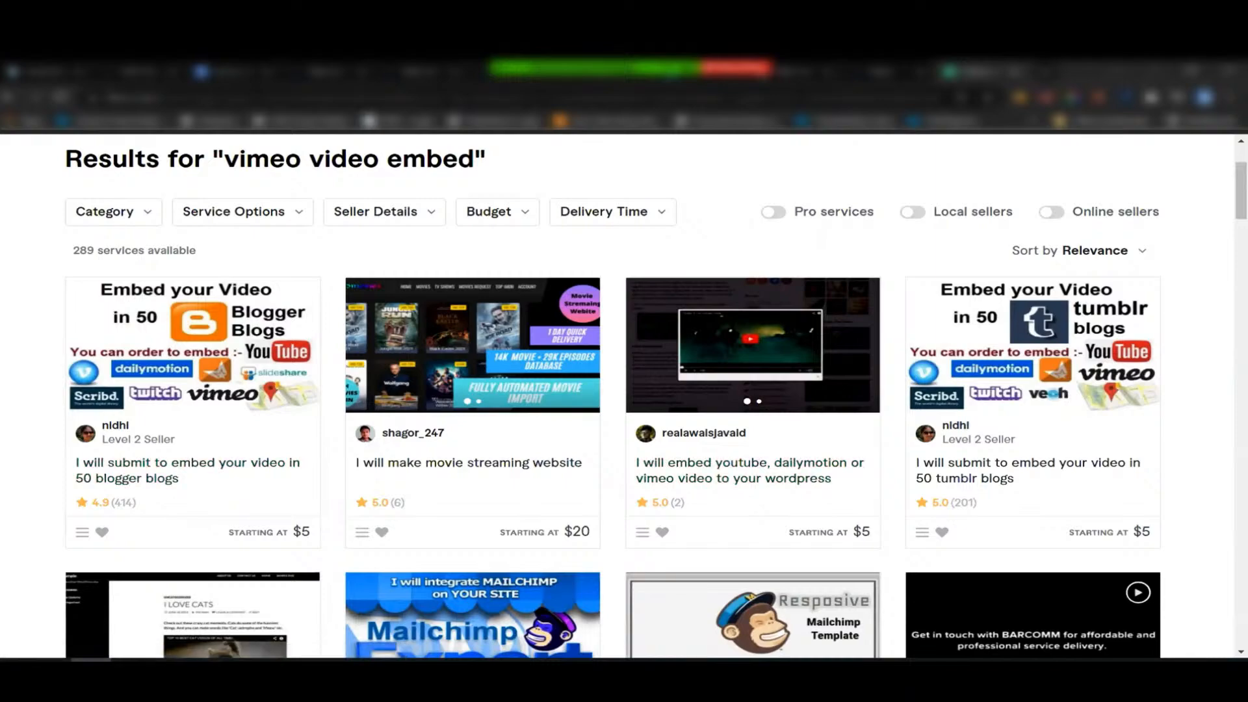
{"action": "scroll", "coordinate": [144, 412], "scroll_direction": "down", "scroll_amount": 2}
{"action": "scroll", "coordinate": [144, 413], "scroll_direction": "up", "scroll_amount": 2}
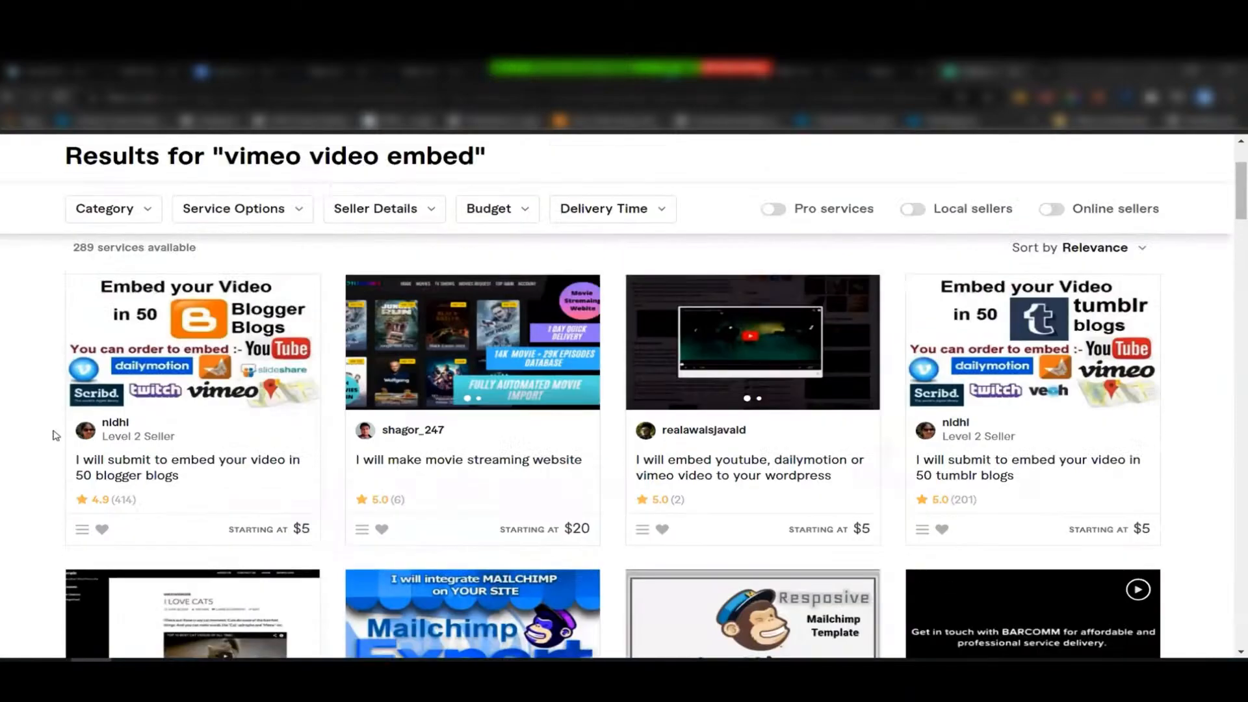
{"action": "left_click", "coordinate": [144, 413]}
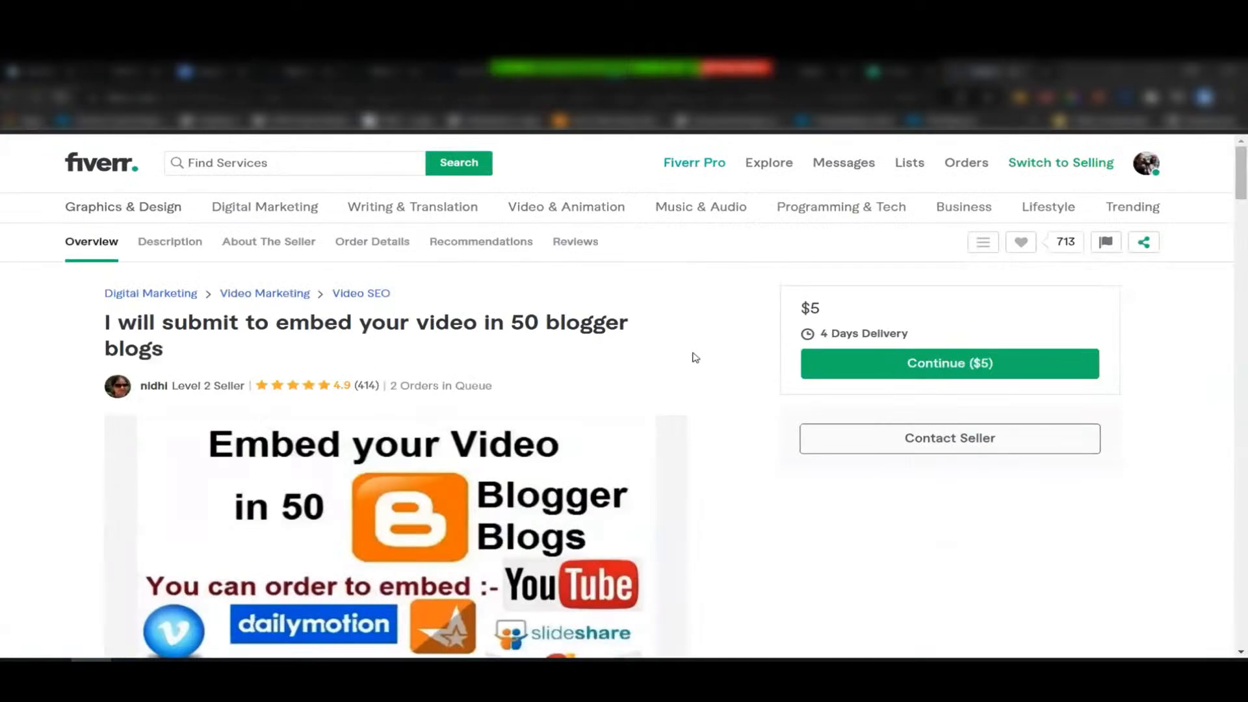
{"action": "scroll", "coordinate": [667, 364], "scroll_direction": "down", "scroll_amount": 3}
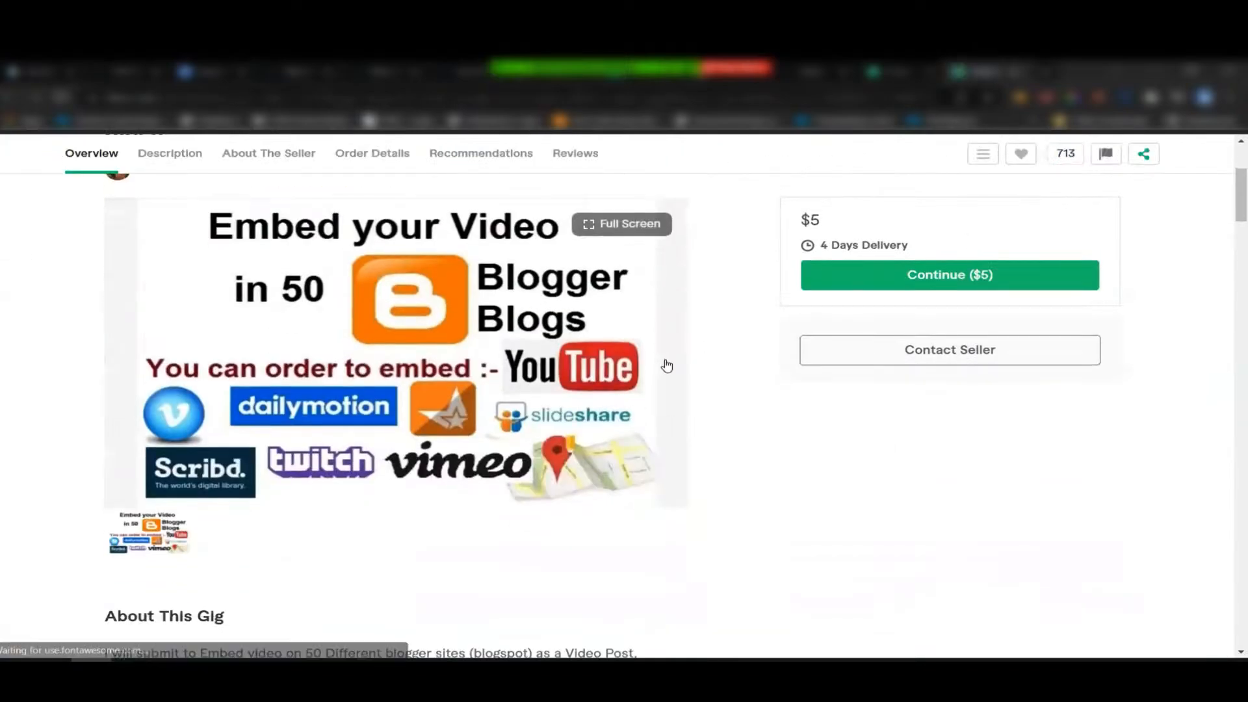
{"action": "scroll", "coordinate": [667, 365], "scroll_direction": "down", "scroll_amount": 2}
{"action": "scroll", "coordinate": [667, 364], "scroll_direction": "down", "scroll_amount": 2}
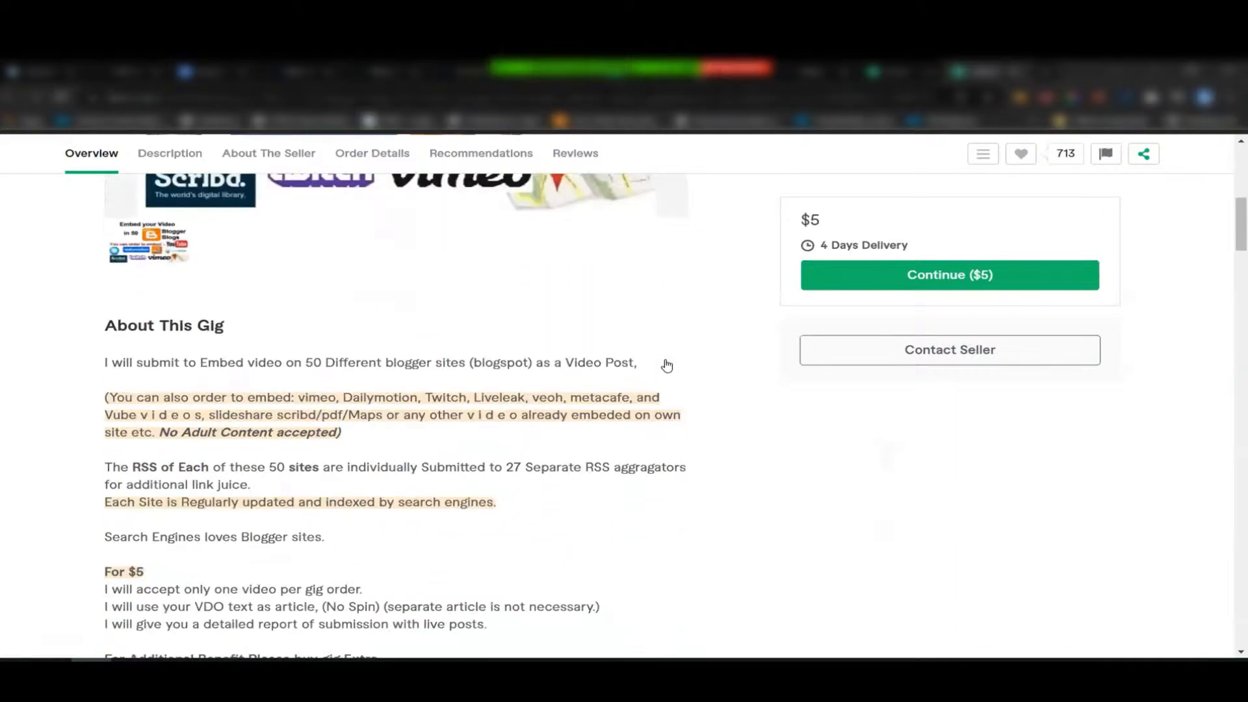
{"action": "scroll", "coordinate": [667, 364], "scroll_direction": "down", "scroll_amount": 10}
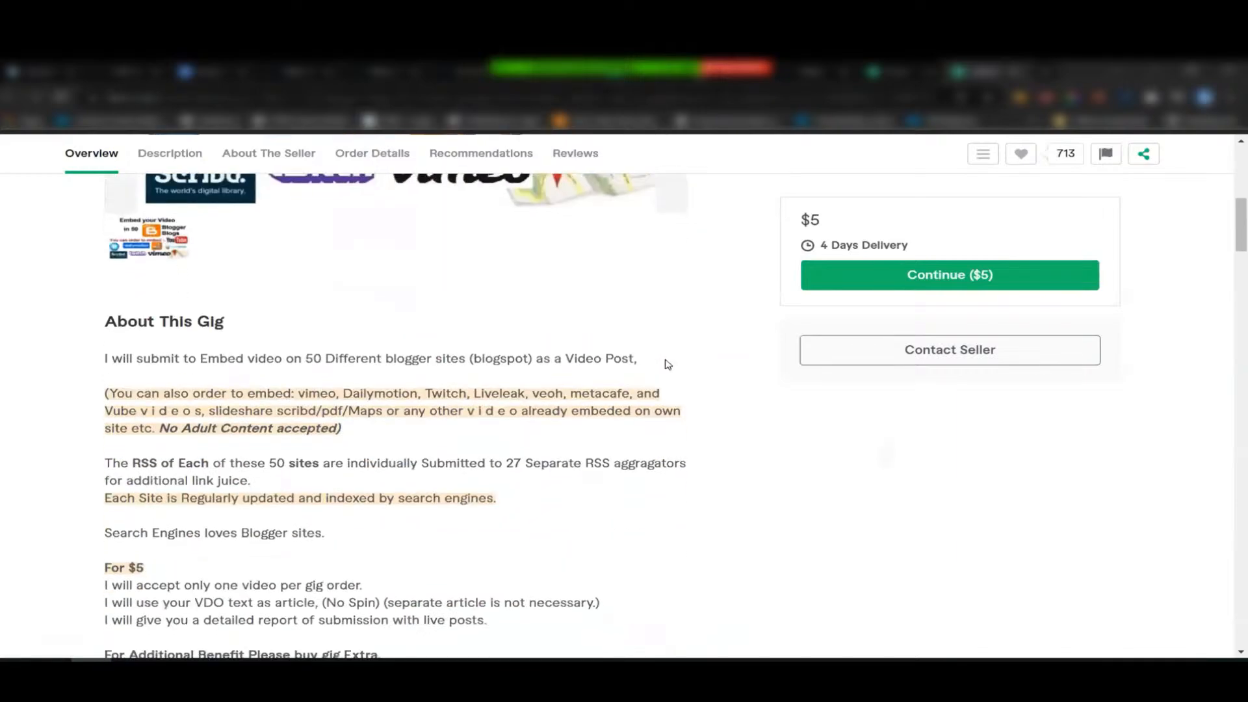
{"action": "scroll", "coordinate": [667, 364], "scroll_direction": "down", "scroll_amount": 3}
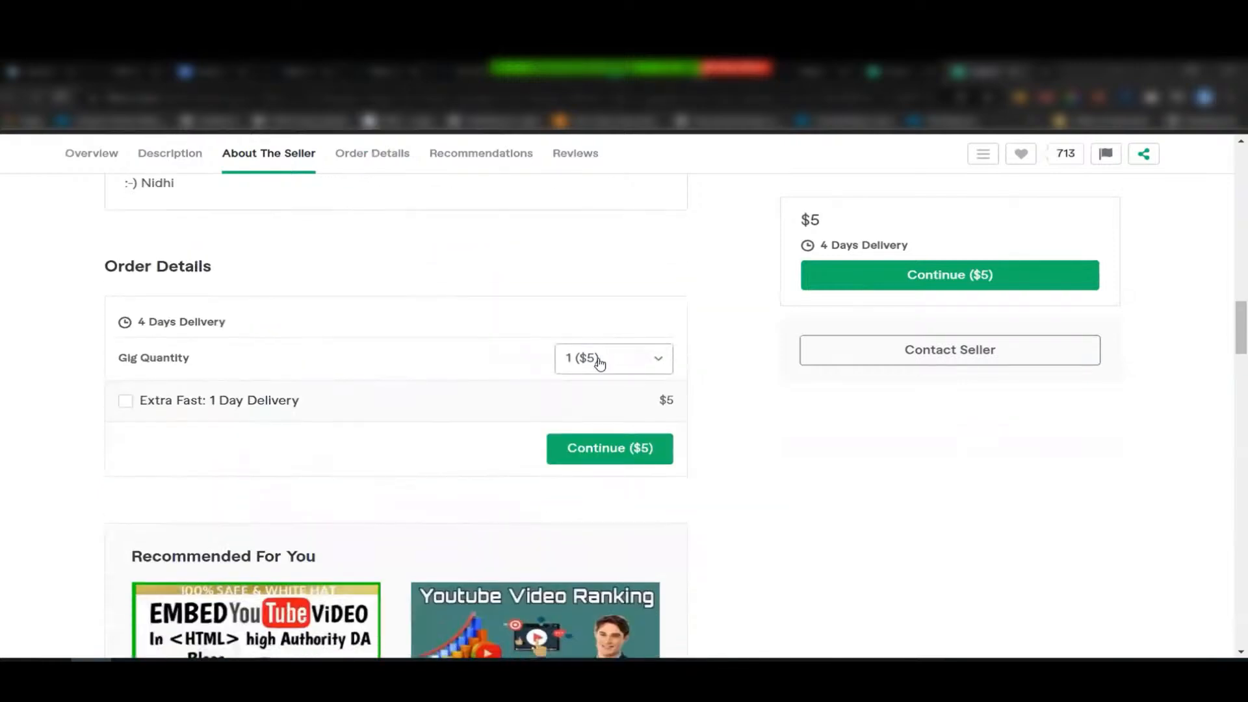
{"action": "left_click", "coordinate": [596, 362]}
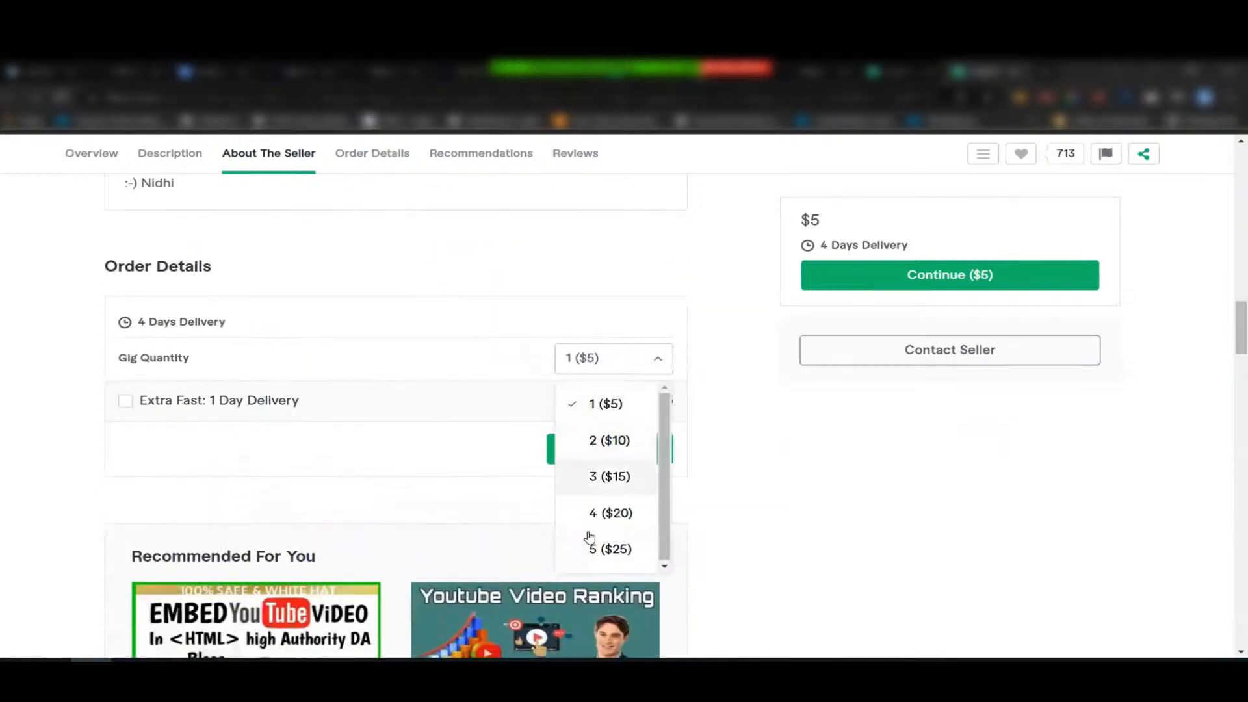
{"action": "left_click", "coordinate": [279, 360]}
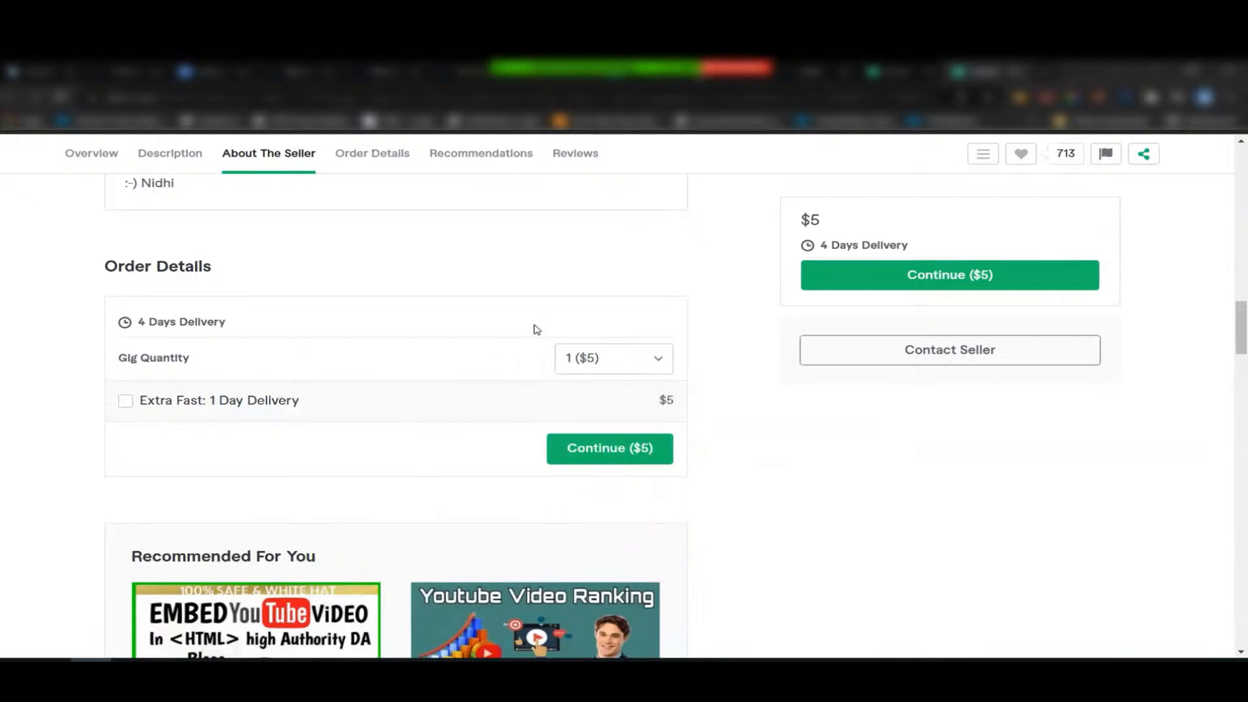
{"action": "scroll", "coordinate": [482, 348], "scroll_direction": "up", "scroll_amount": 10}
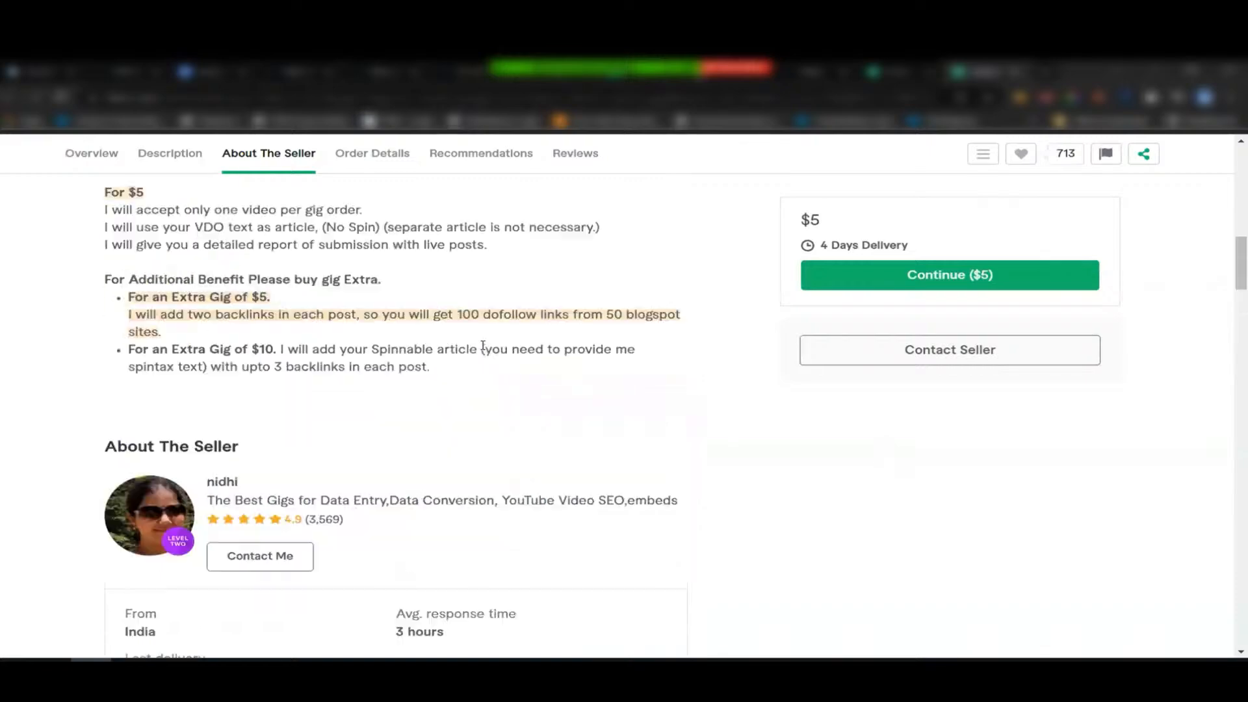
{"action": "scroll", "coordinate": [482, 349], "scroll_direction": "up", "scroll_amount": 10}
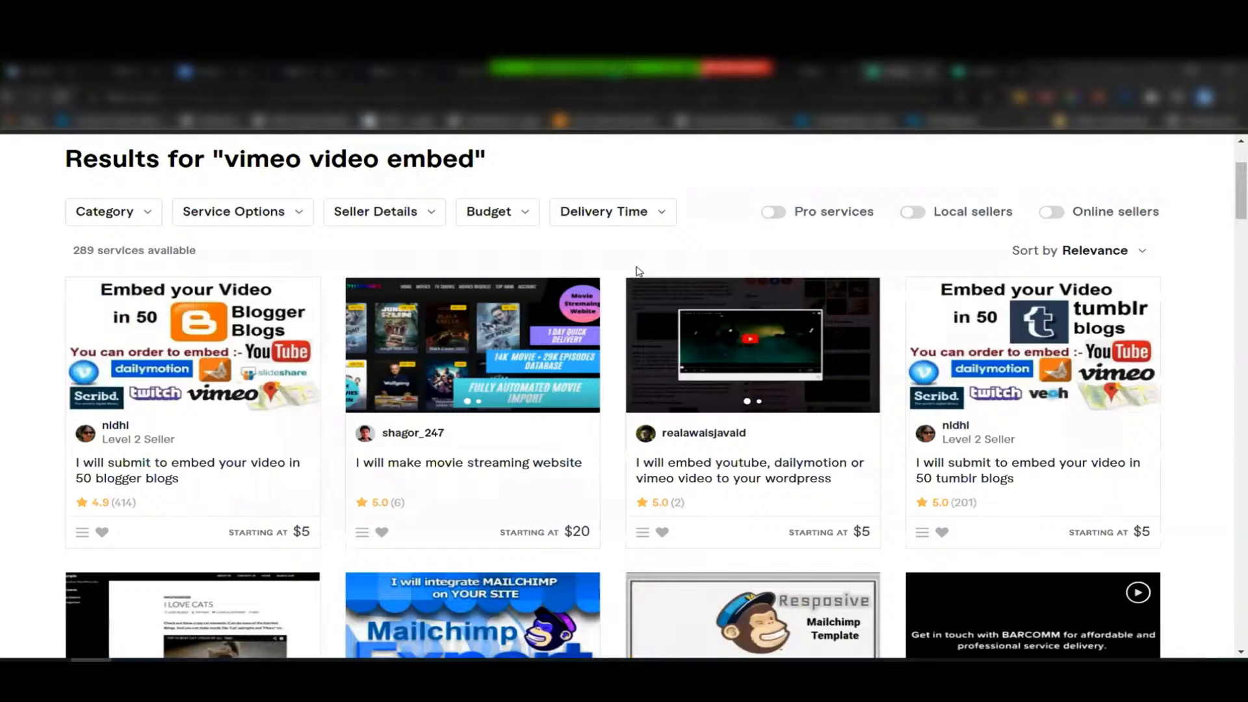
{"action": "scroll", "coordinate": [559, 306], "scroll_direction": "down", "scroll_amount": 3}
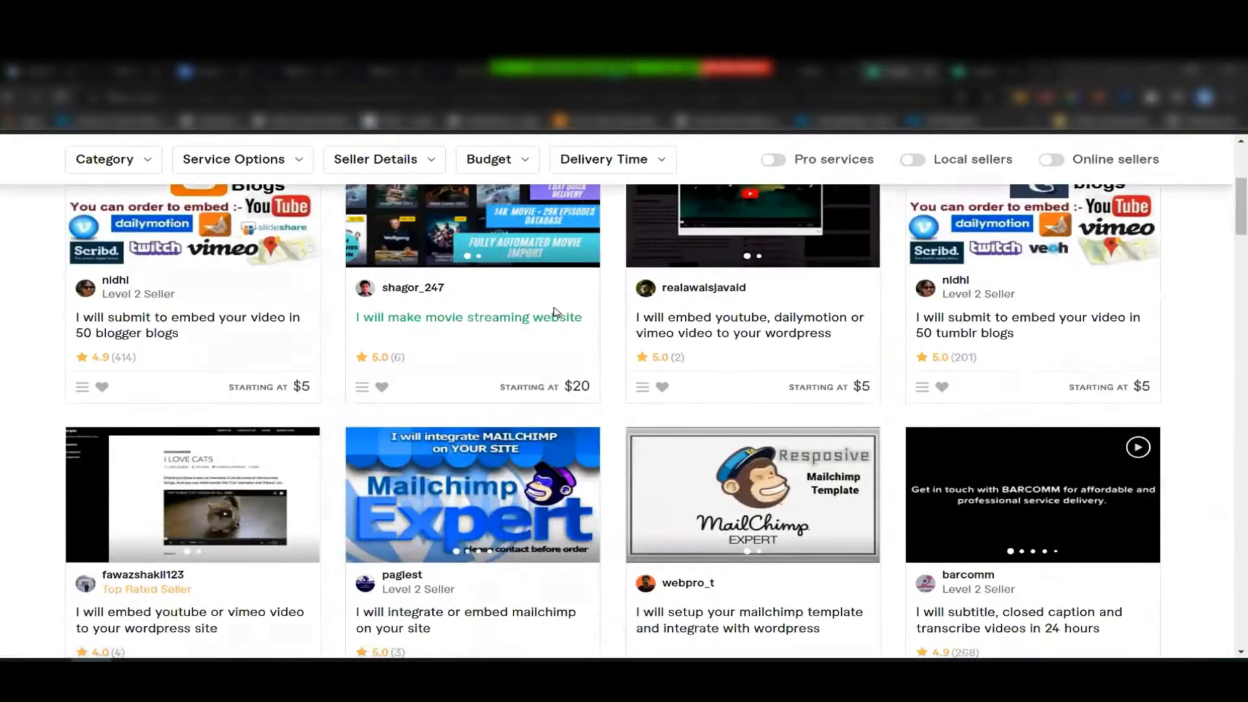
{"action": "scroll", "coordinate": [553, 312], "scroll_direction": "down", "scroll_amount": 1}
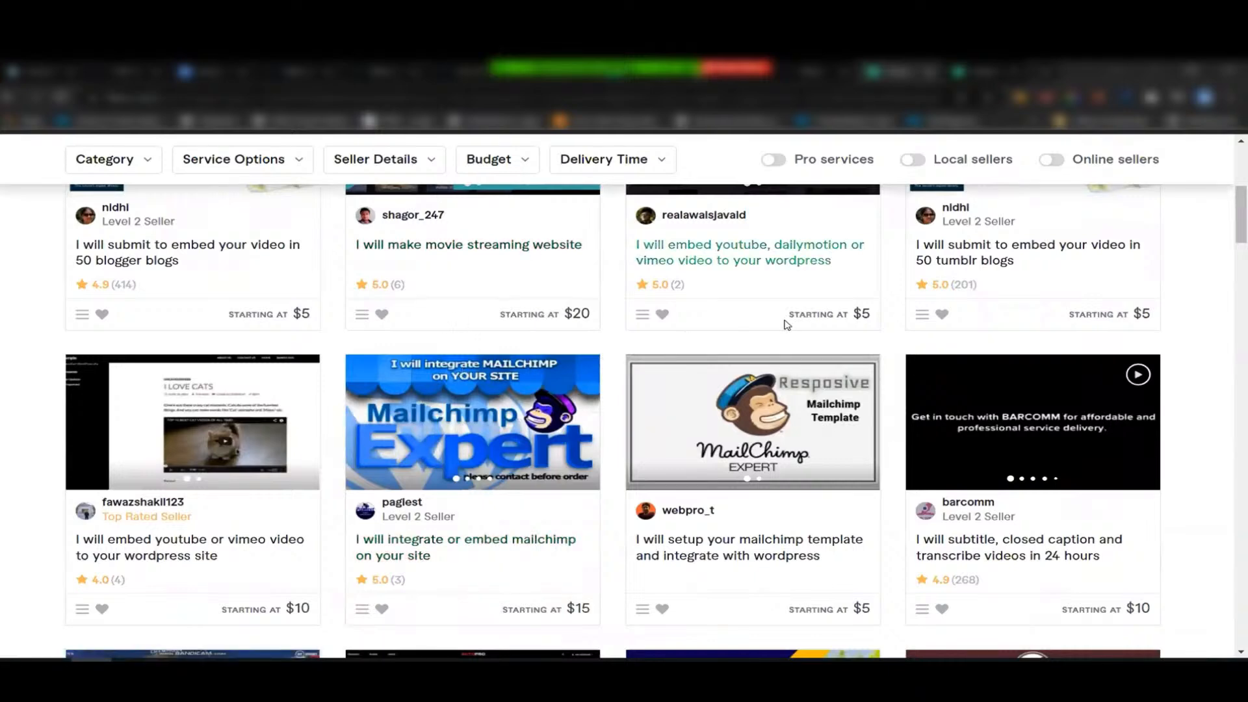
{"action": "scroll", "coordinate": [786, 324], "scroll_direction": "down", "scroll_amount": 2}
{"action": "scroll", "coordinate": [716, 347], "scroll_direction": "down", "scroll_amount": 4}
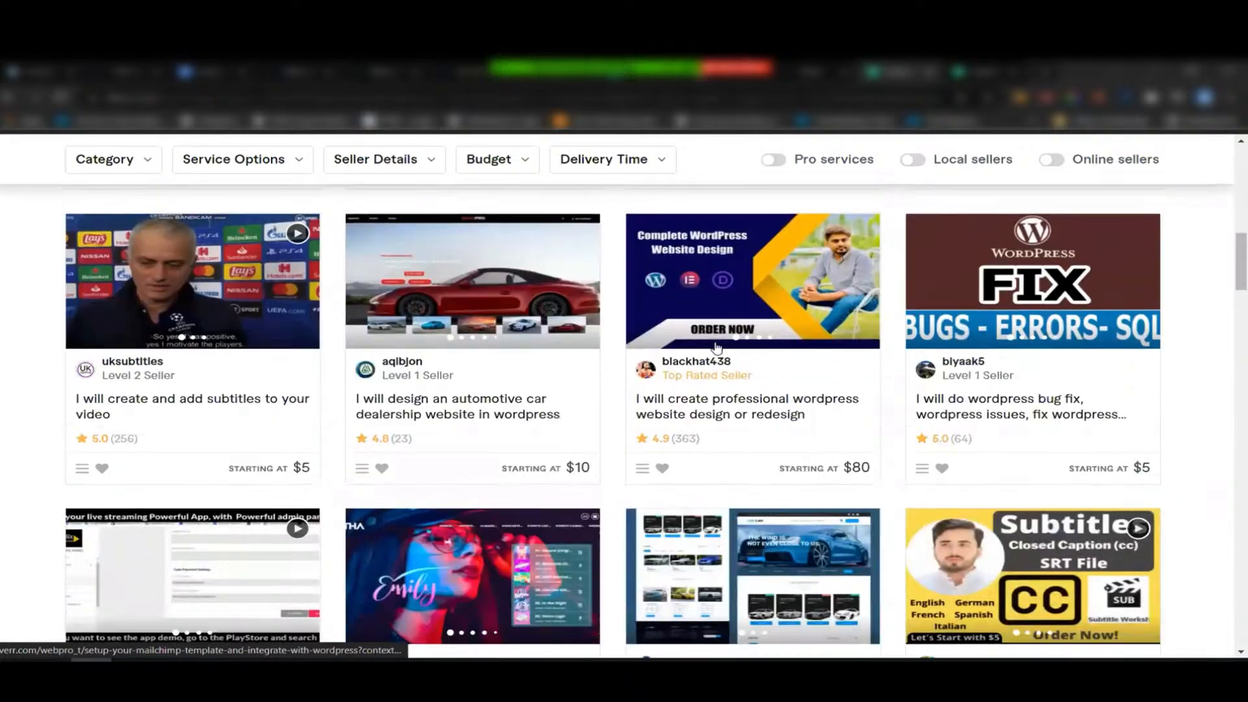
{"action": "scroll", "coordinate": [717, 347], "scroll_direction": "down", "scroll_amount": 5}
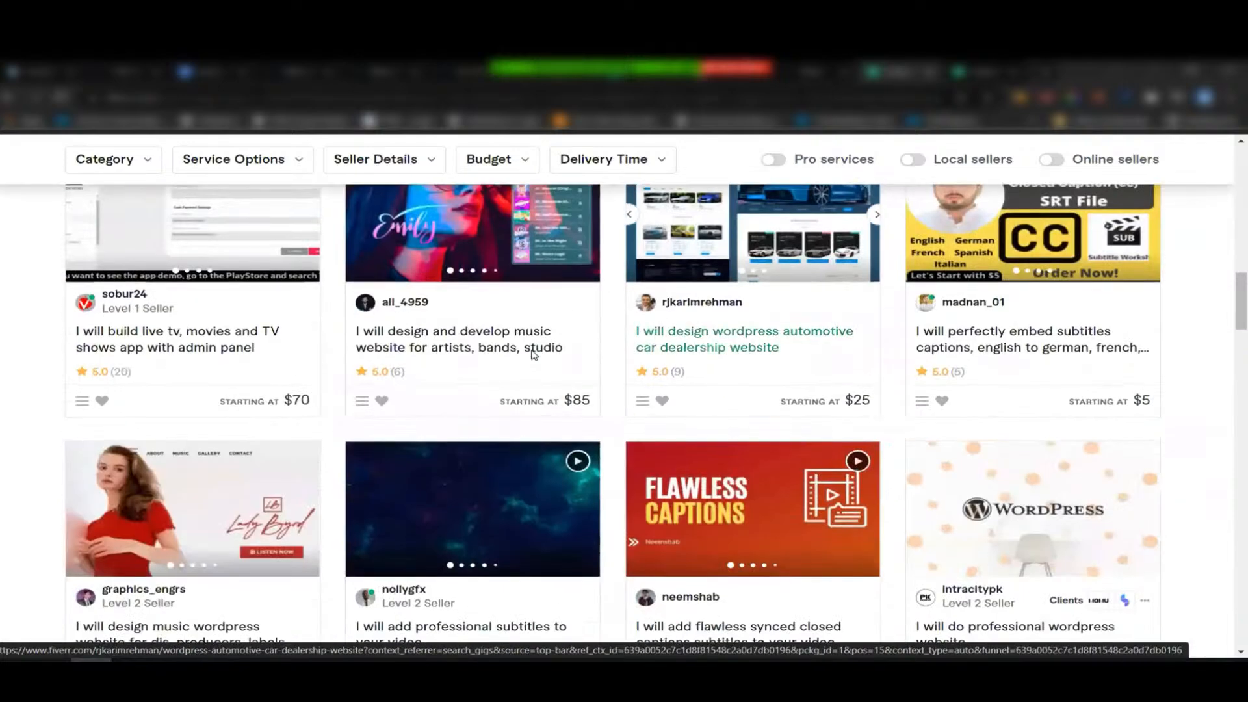
{"action": "scroll", "coordinate": [531, 354], "scroll_direction": "up", "scroll_amount": 12}
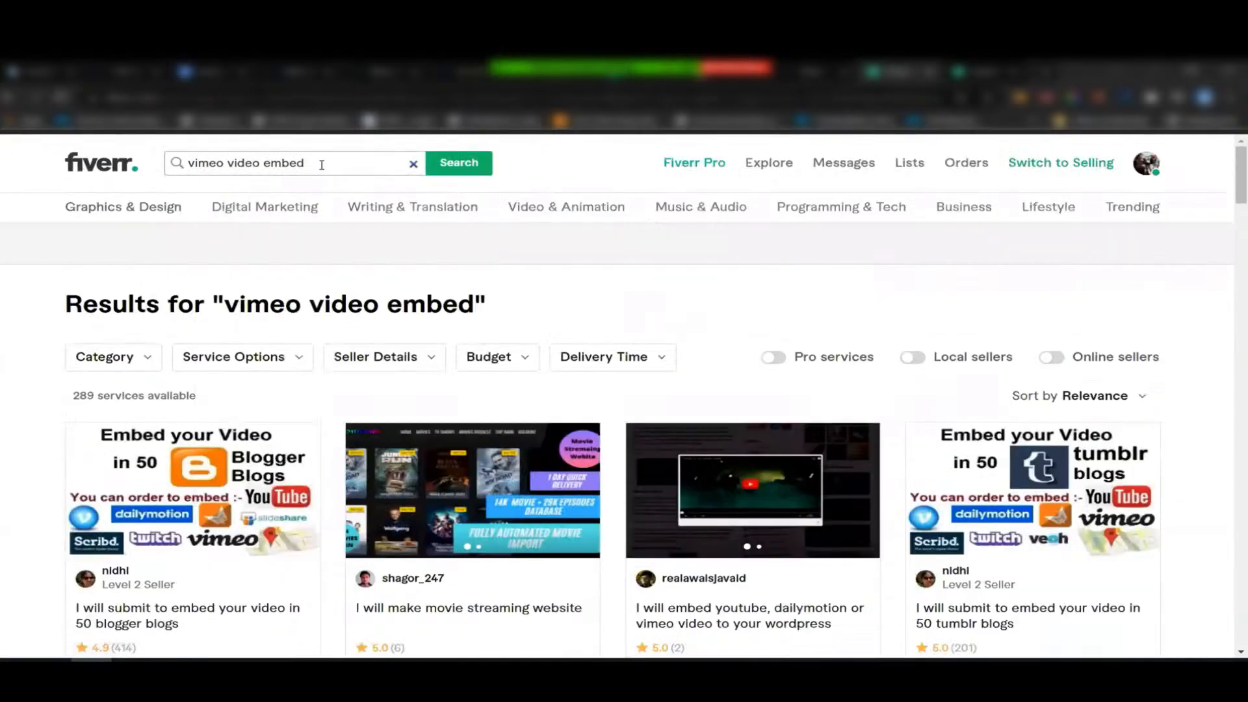
{"action": "left_click_drag", "start_coordinate": [321, 164], "coordinate": [165, 162]}
Search Fiverr for 'backlinks in blog post' and scroll through the guest-post backlink gigs
{"action": "type", "text": "backli"}
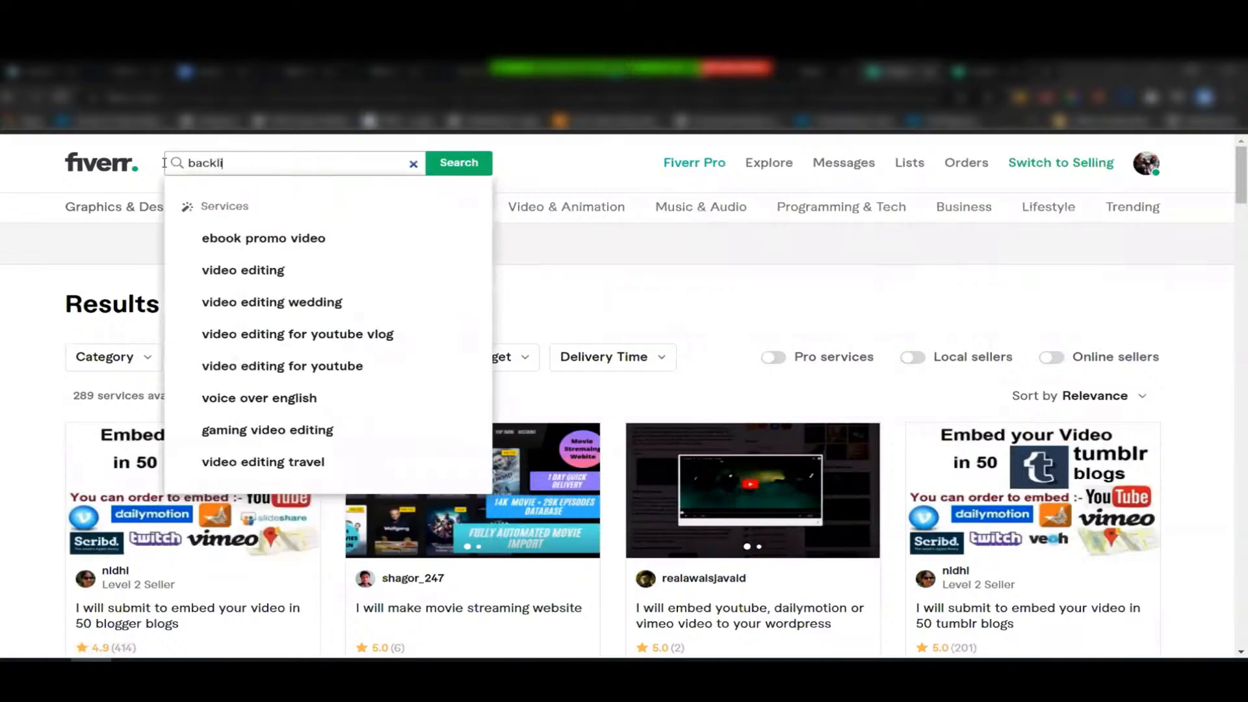
{"action": "type", "text": "nks"}
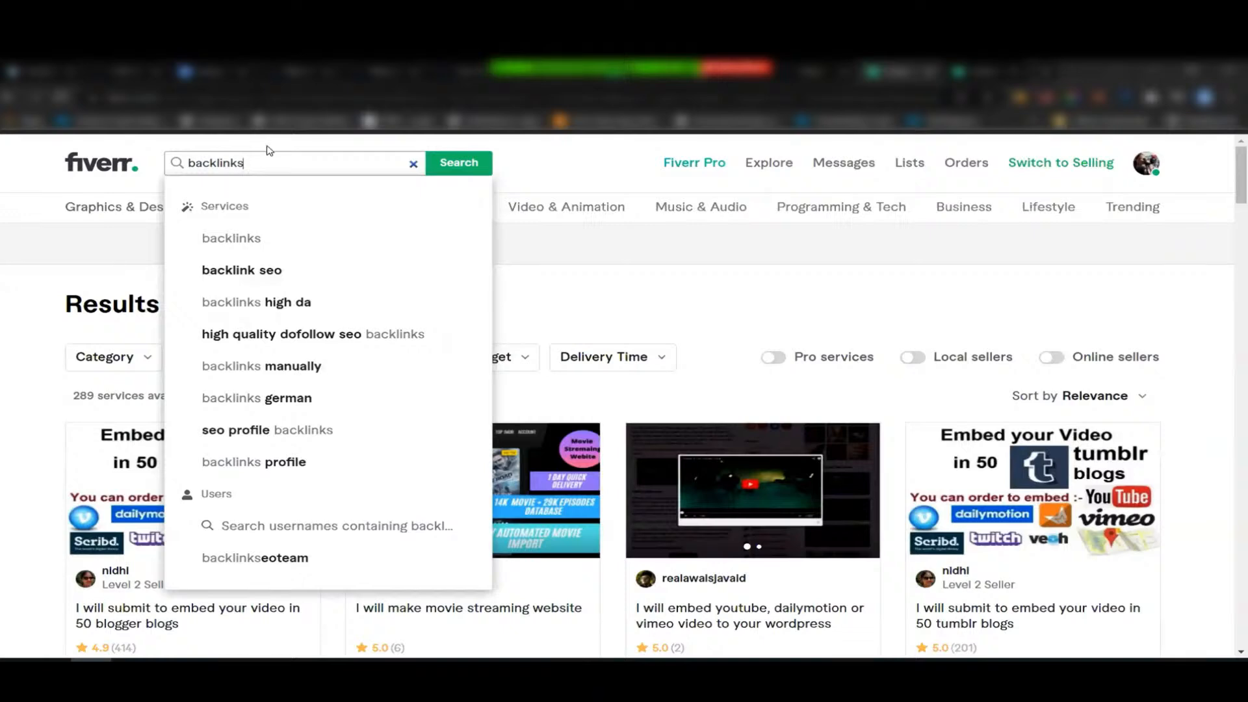
{"action": "type", "text": " in blog pos"}
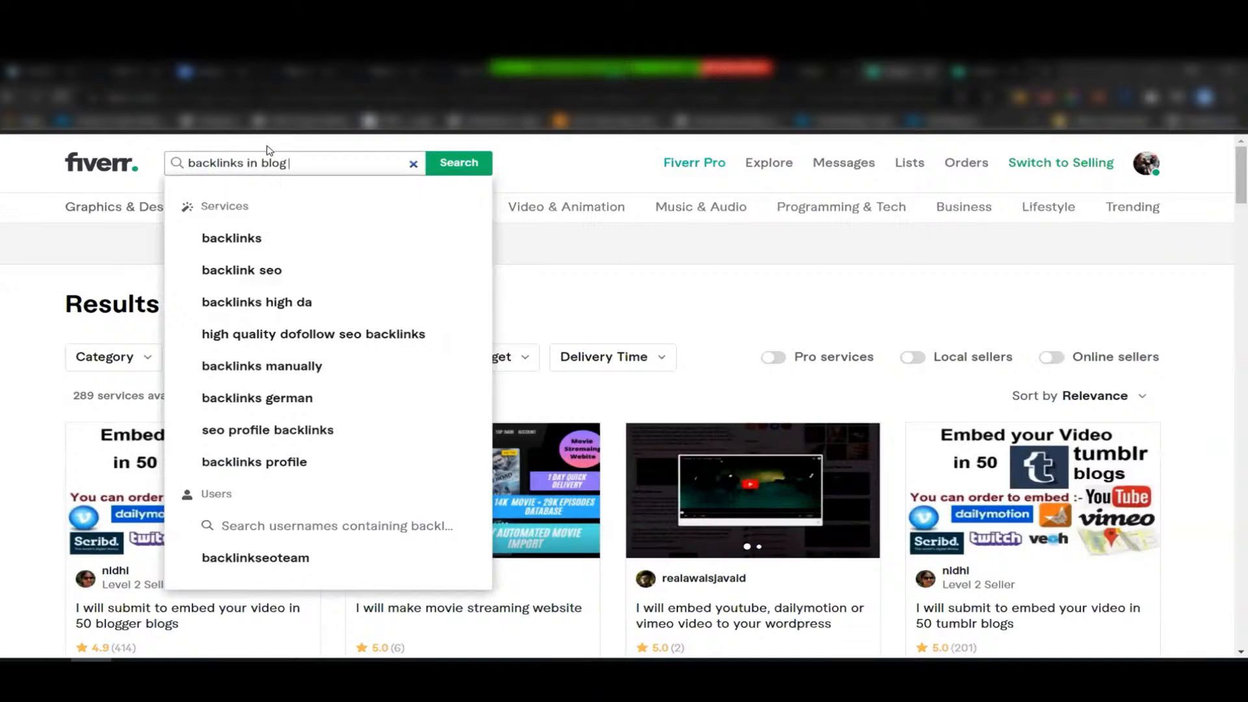
{"action": "type", "text": "t"}
{"action": "key", "text": "Return"}
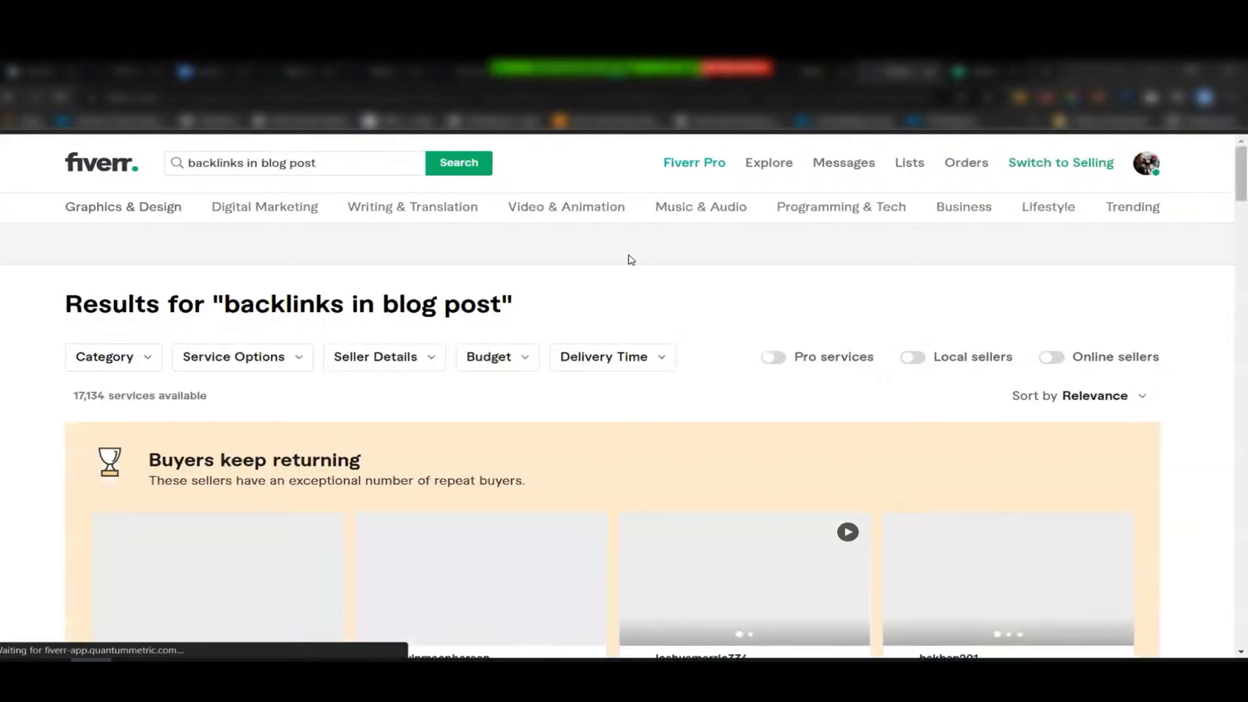
{"action": "scroll", "coordinate": [628, 259], "scroll_direction": "down", "scroll_amount": 3}
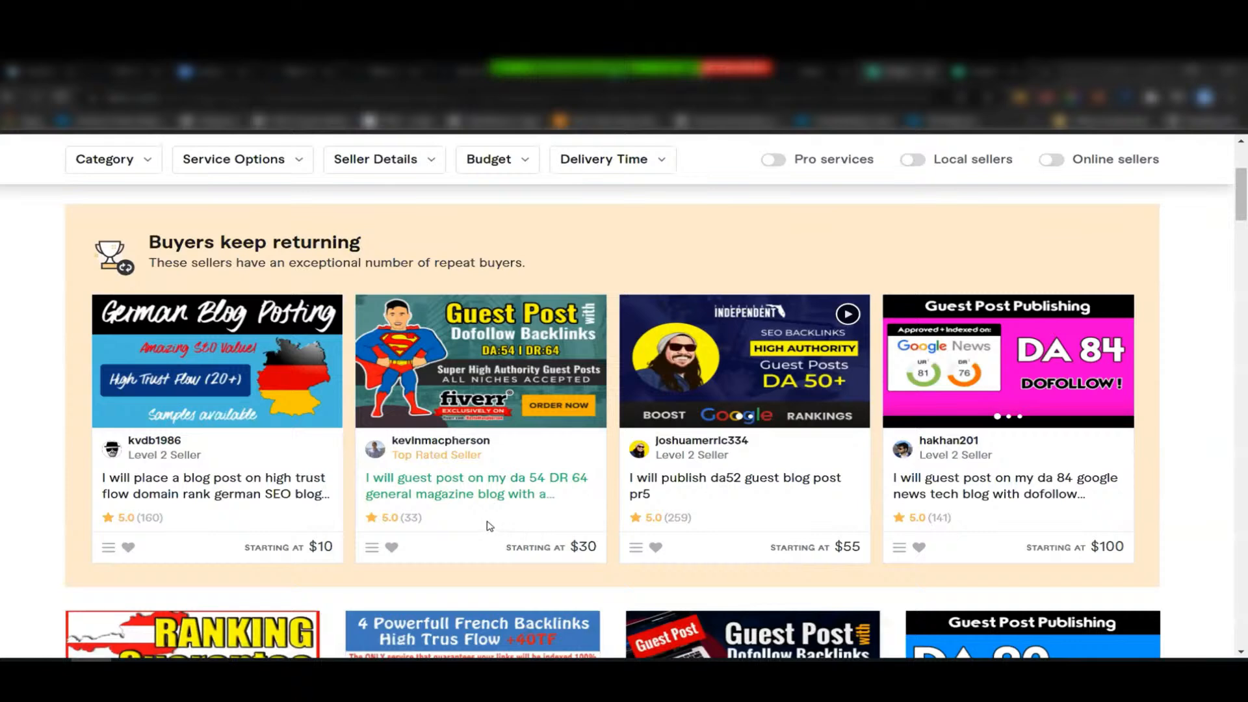
{"action": "scroll", "coordinate": [490, 526], "scroll_direction": "down", "scroll_amount": 3}
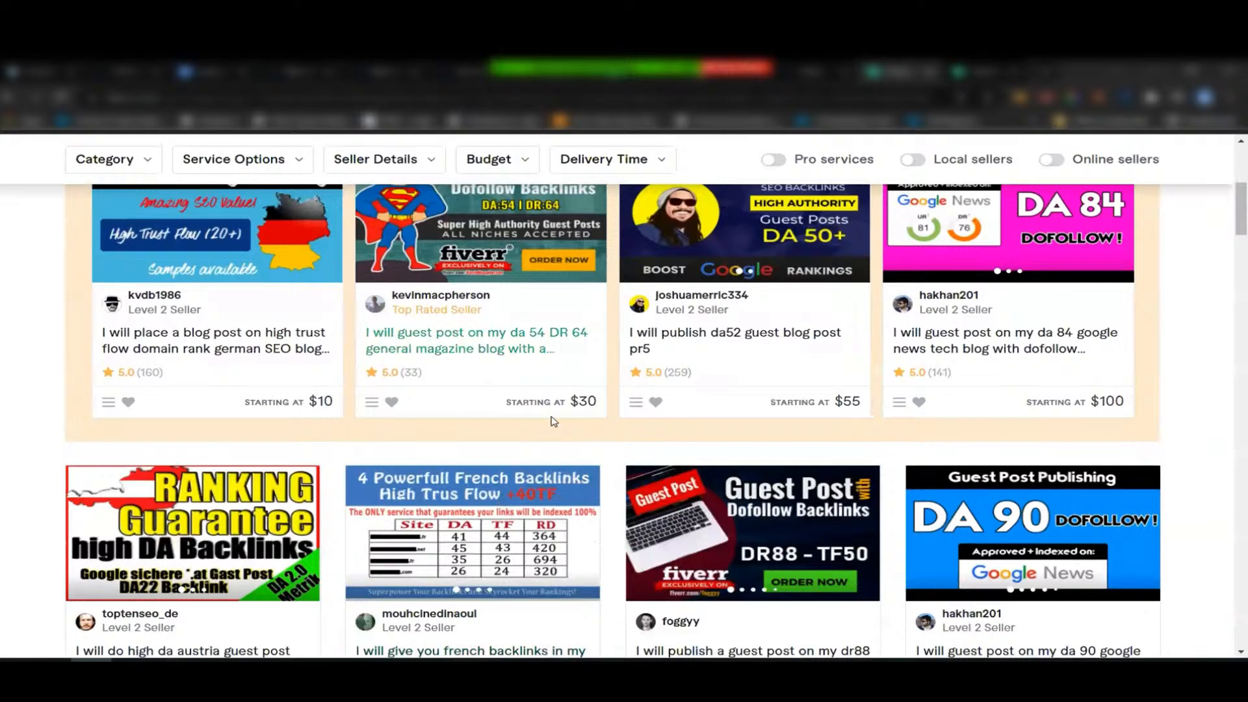
{"action": "scroll", "coordinate": [544, 429], "scroll_direction": "down", "scroll_amount": 1}
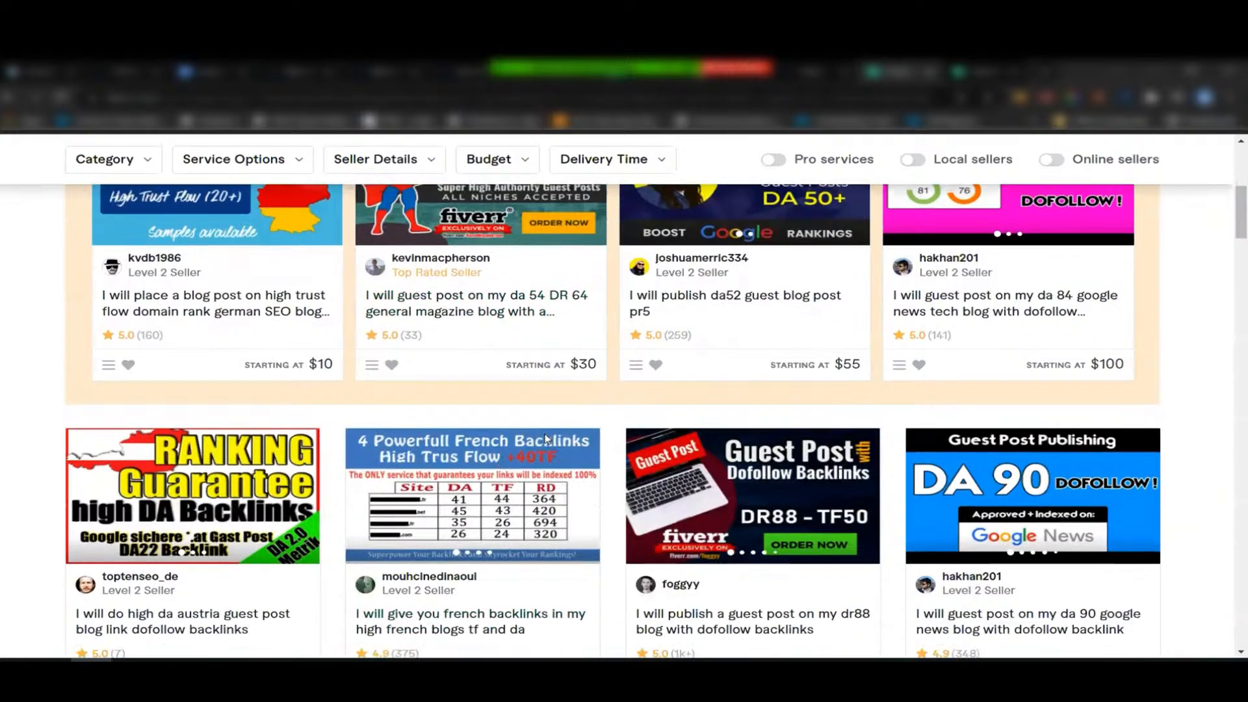
{"action": "scroll", "coordinate": [27, 496], "scroll_direction": "down", "scroll_amount": 1}
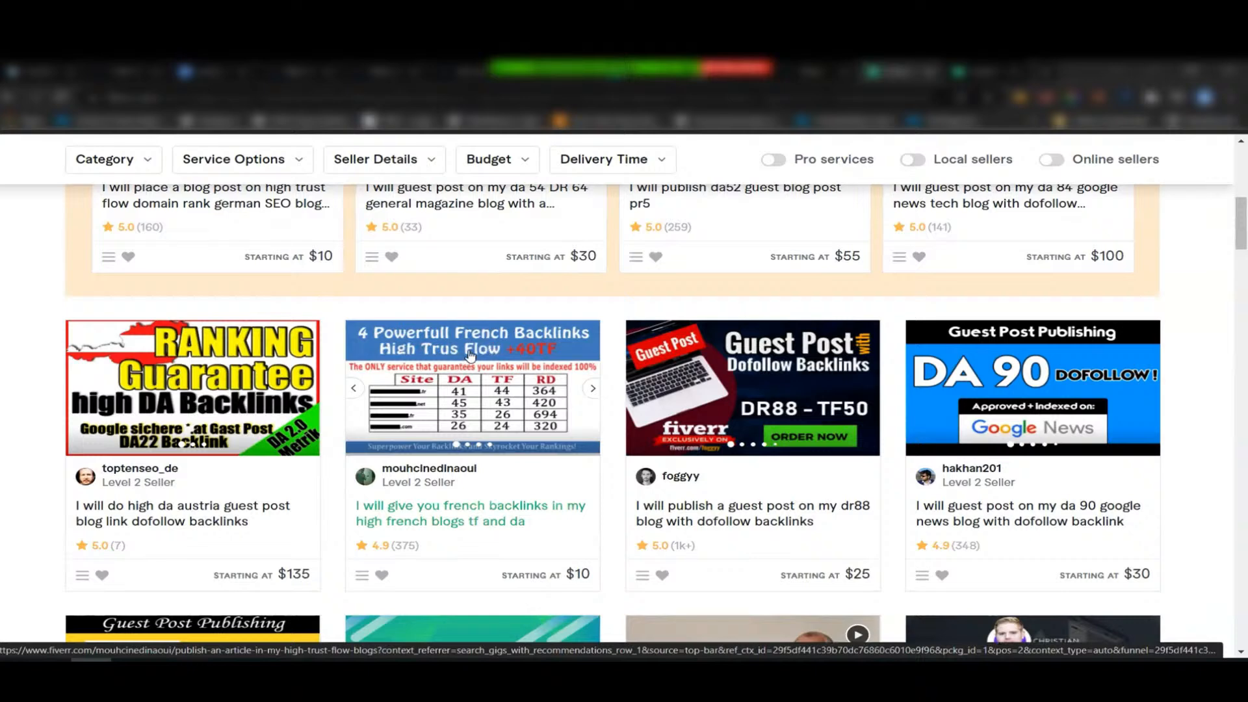
{"action": "scroll", "coordinate": [530, 434], "scroll_direction": "down", "scroll_amount": 1}
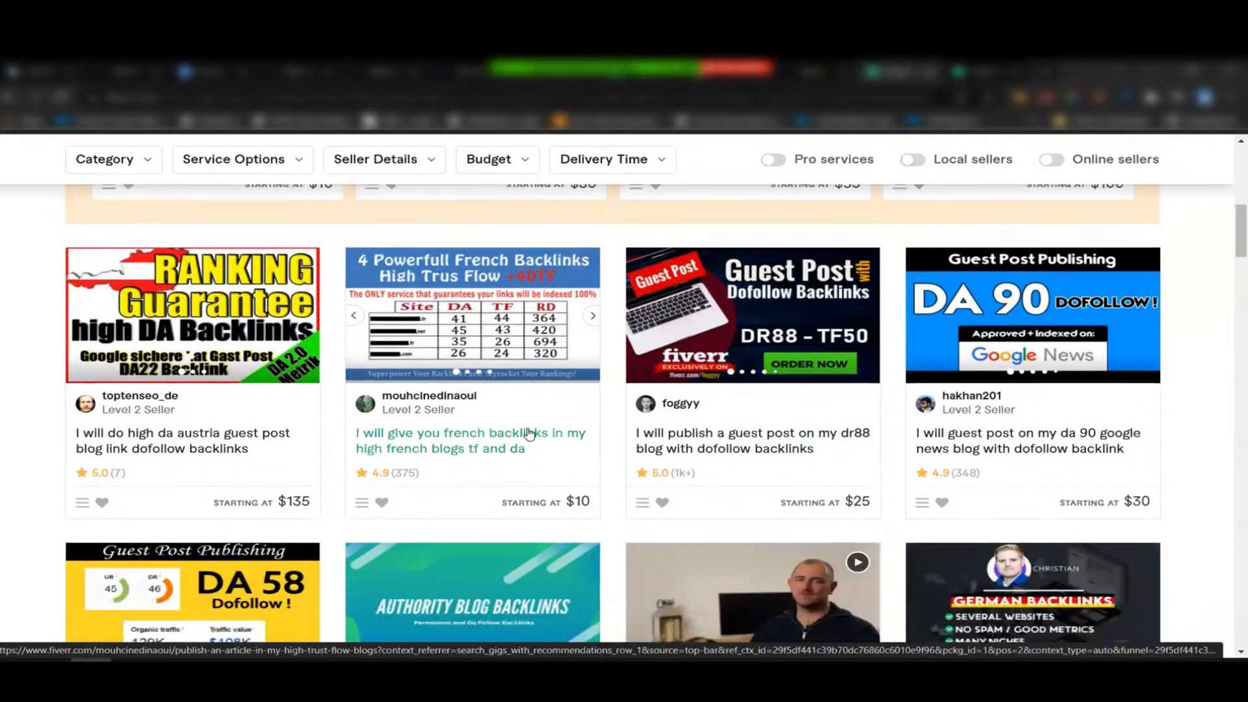
{"action": "scroll", "coordinate": [529, 434], "scroll_direction": "down", "scroll_amount": 2}
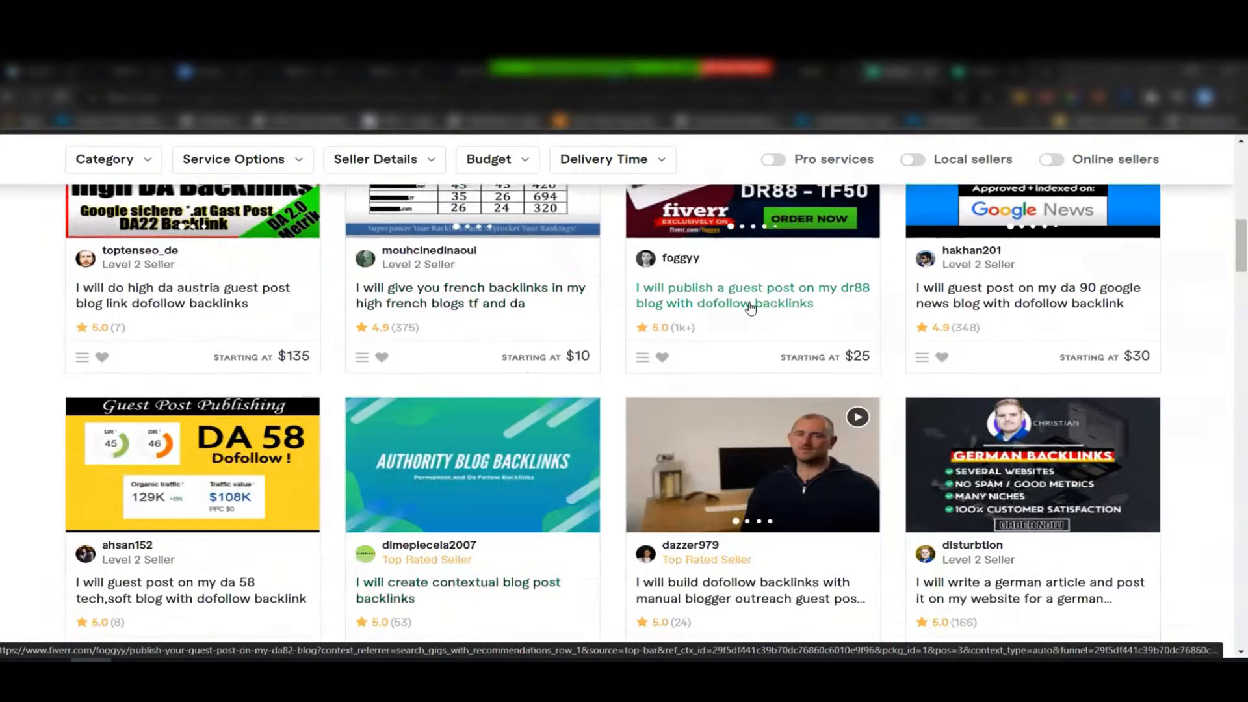
{"action": "scroll", "coordinate": [751, 308], "scroll_direction": "up", "scroll_amount": 1}
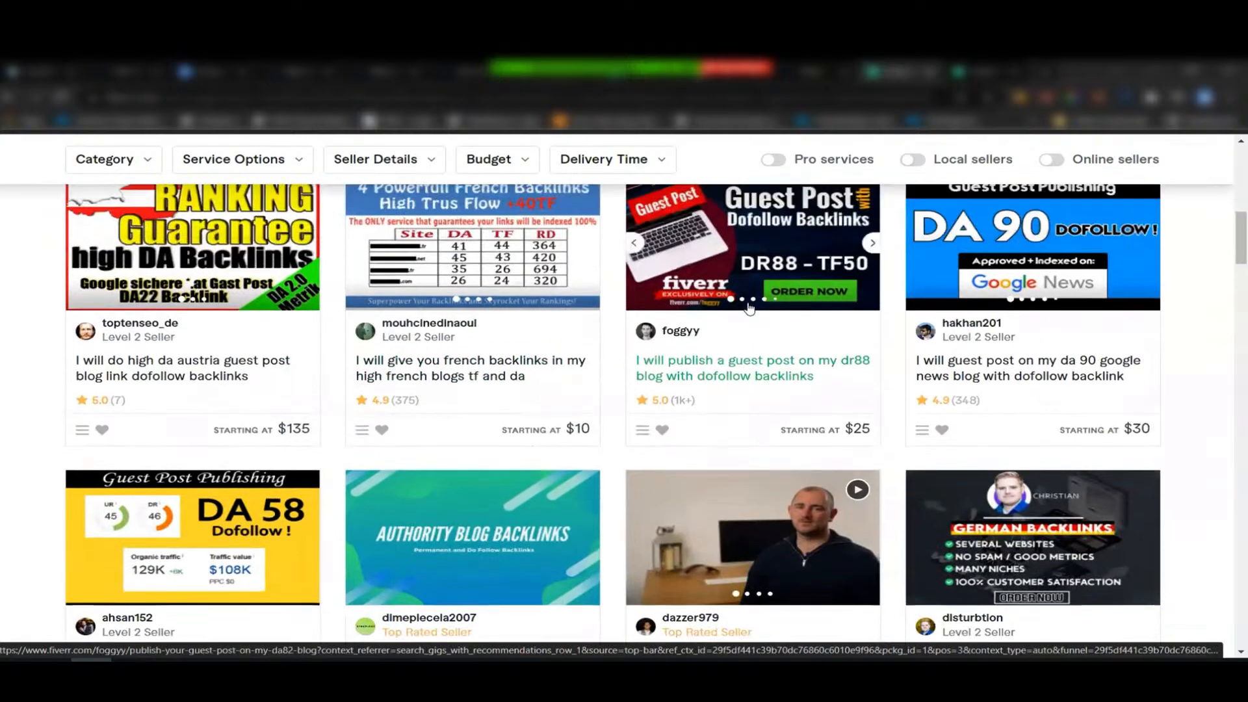
{"action": "scroll", "coordinate": [751, 307], "scroll_direction": "up", "scroll_amount": 1}
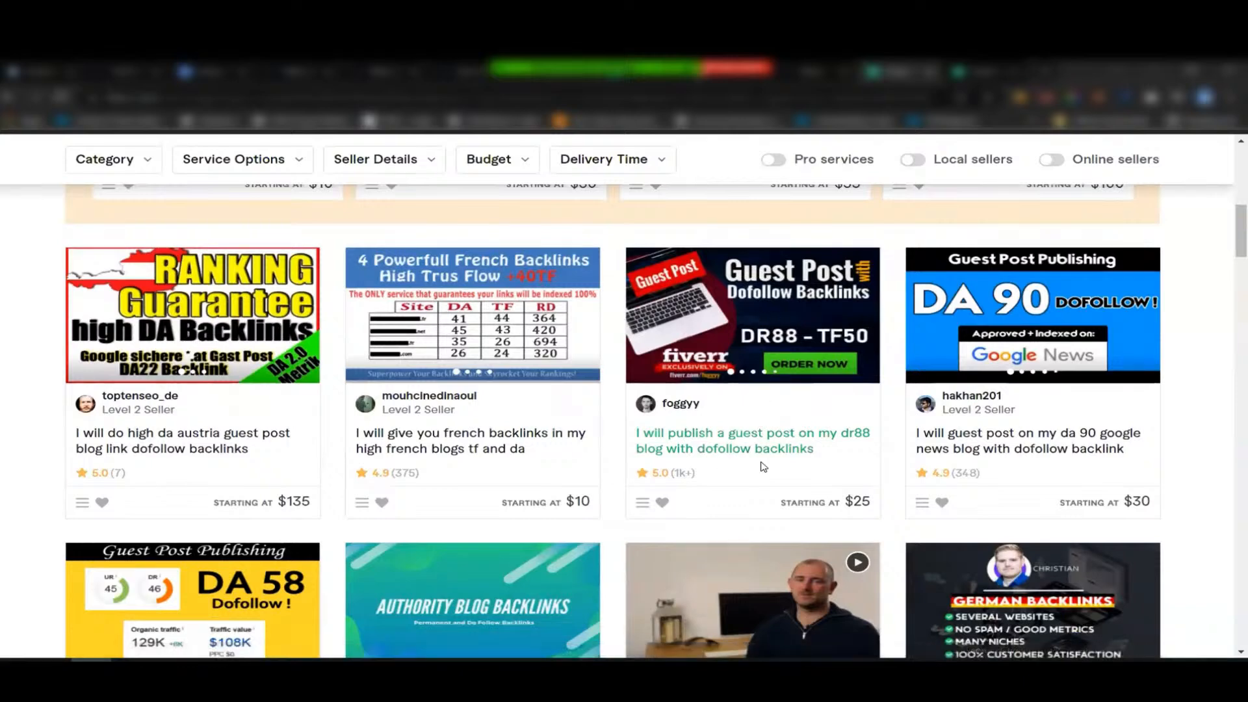
{"action": "scroll", "coordinate": [757, 462], "scroll_direction": "down", "scroll_amount": 2}
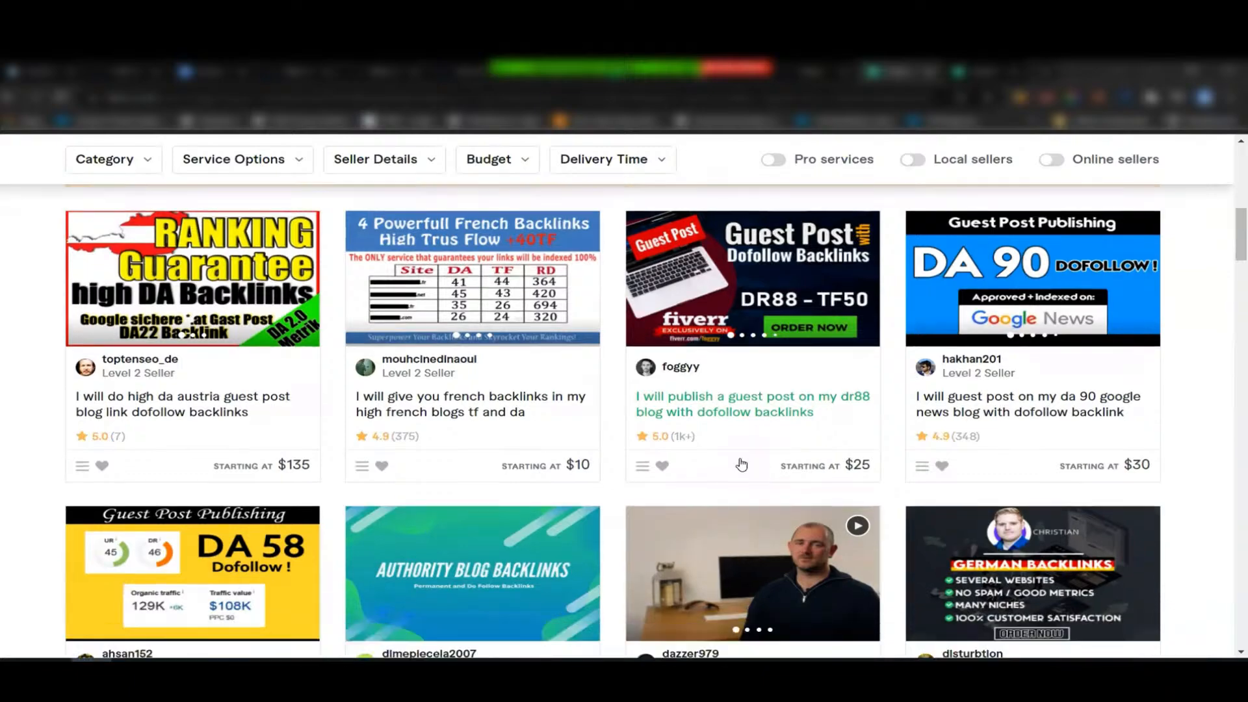
{"action": "scroll", "coordinate": [591, 452], "scroll_direction": "down", "scroll_amount": 2}
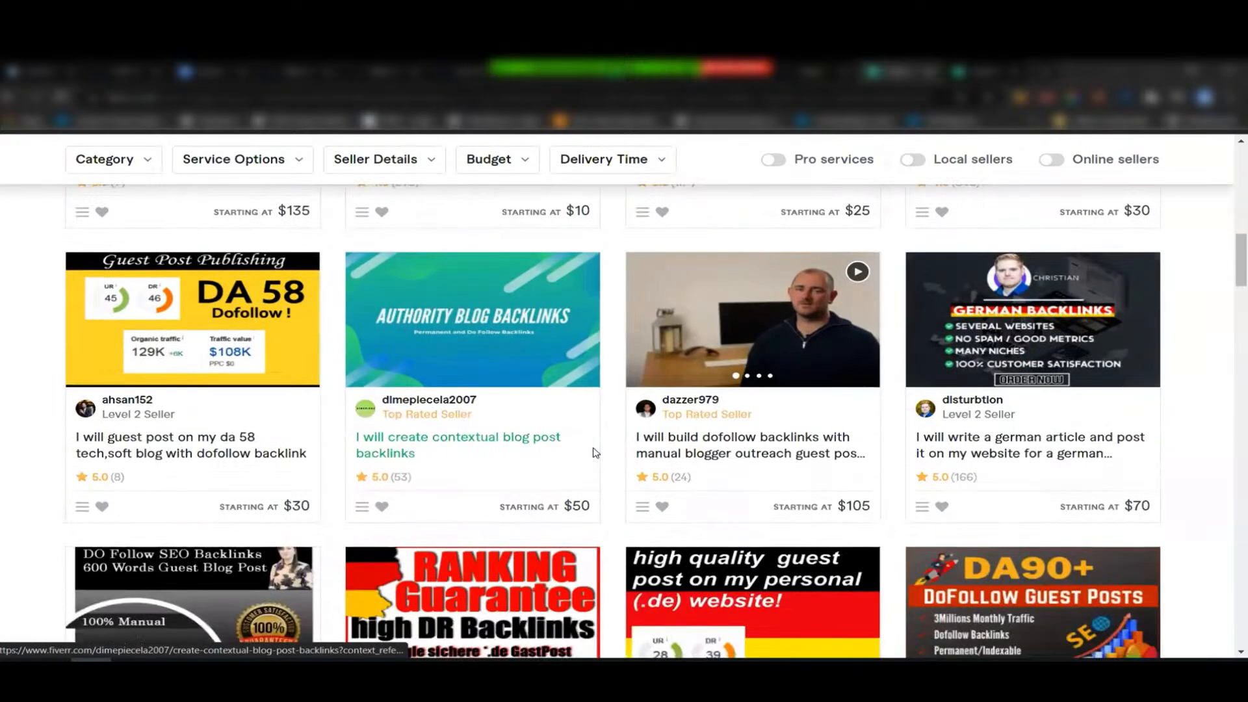
{"action": "scroll", "coordinate": [649, 401], "scroll_direction": "down", "scroll_amount": 1}
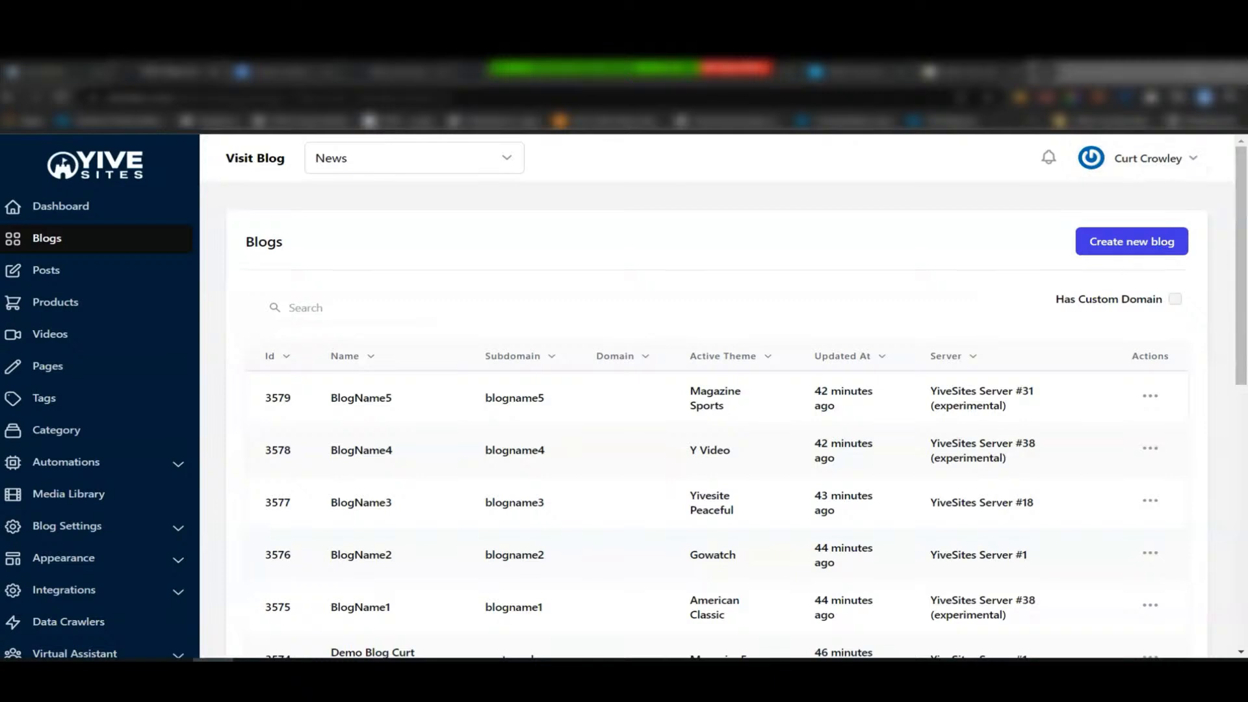
Show Chrome's About page from the Help menu to confirm version 97.0.4692.99
{"action": "left_click", "coordinate": [1230, 98]}
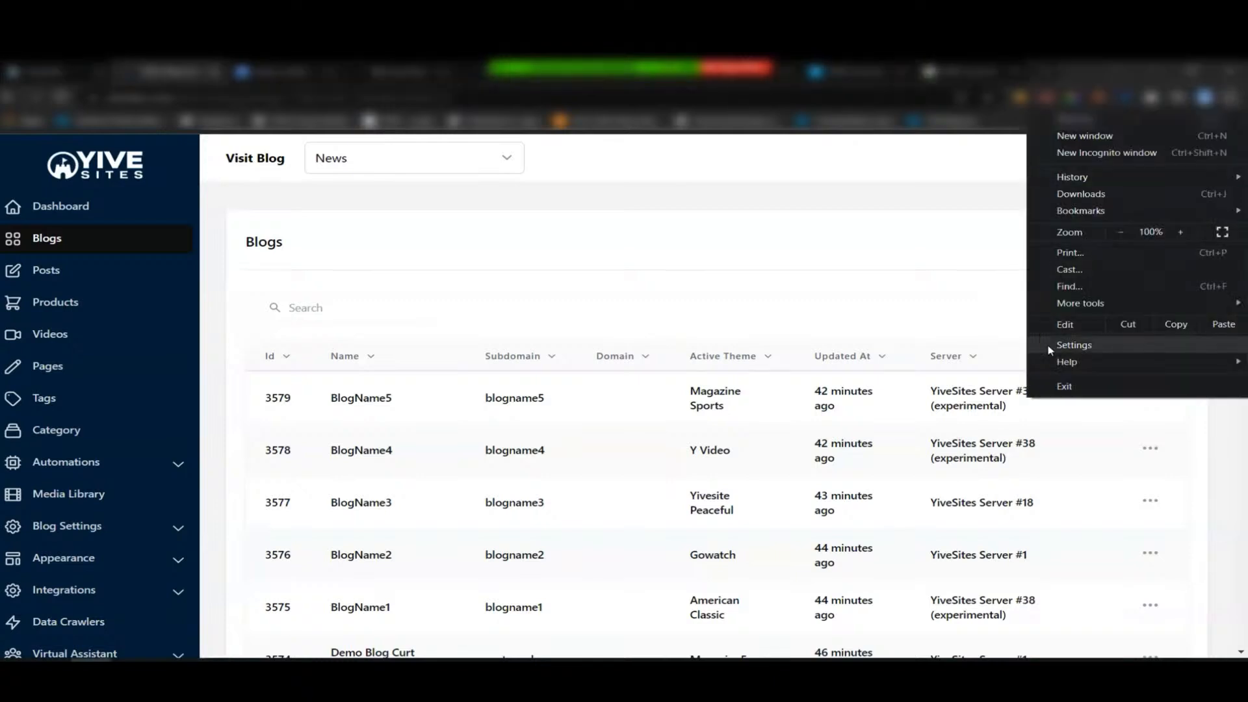
{"action": "mouse_move", "coordinate": [1072, 360]}
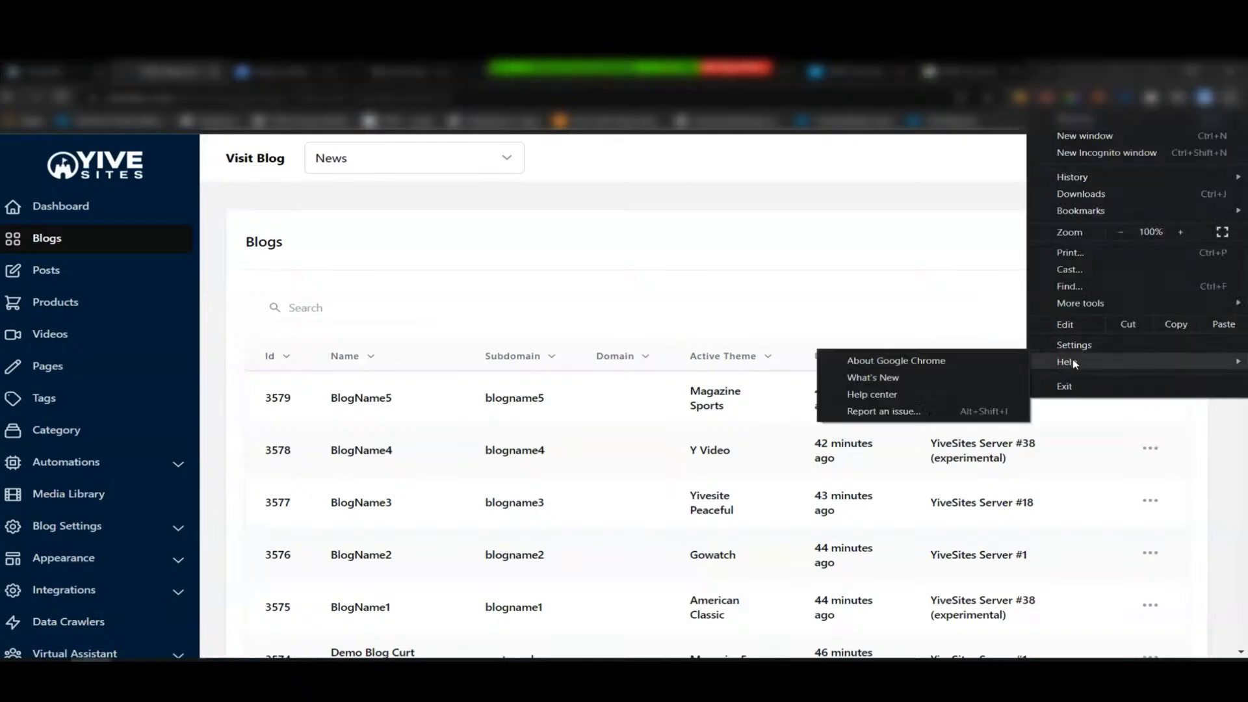
{"action": "left_click", "coordinate": [962, 360]}
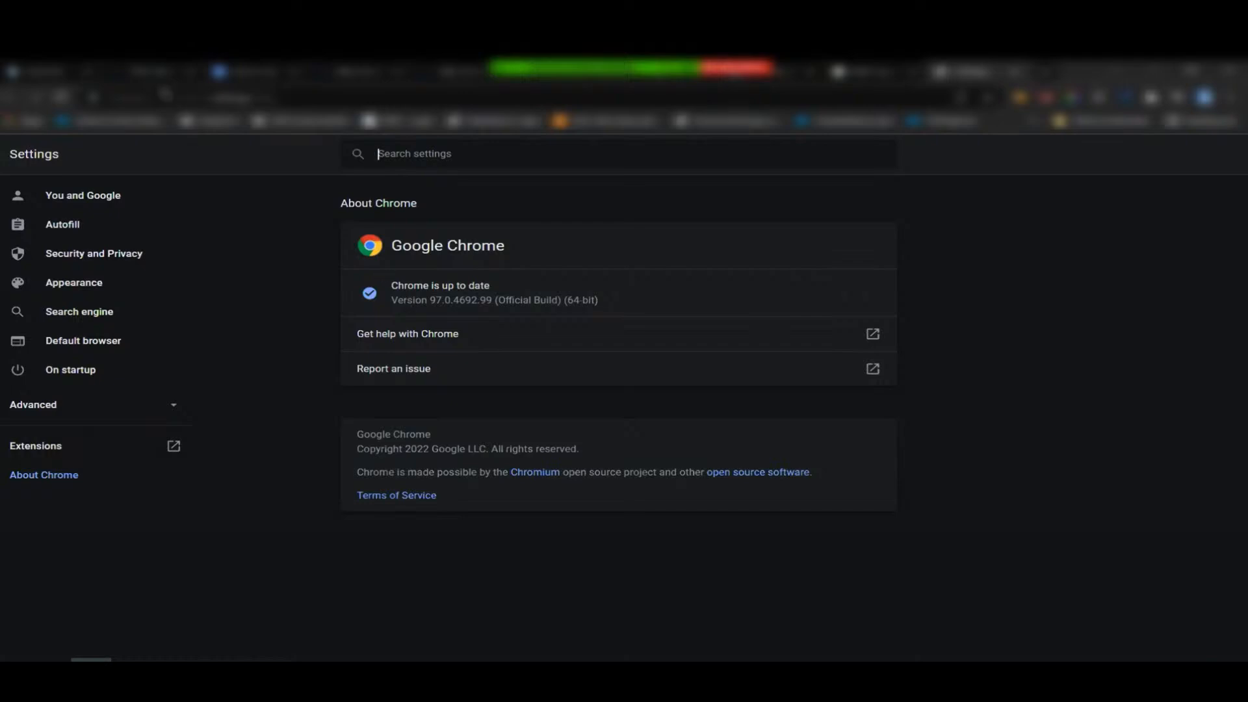
Switch back to the Yive Sites Blogs list tab showing BlogName1 through BlogName5
{"action": "left_click", "coordinate": [154, 76]}
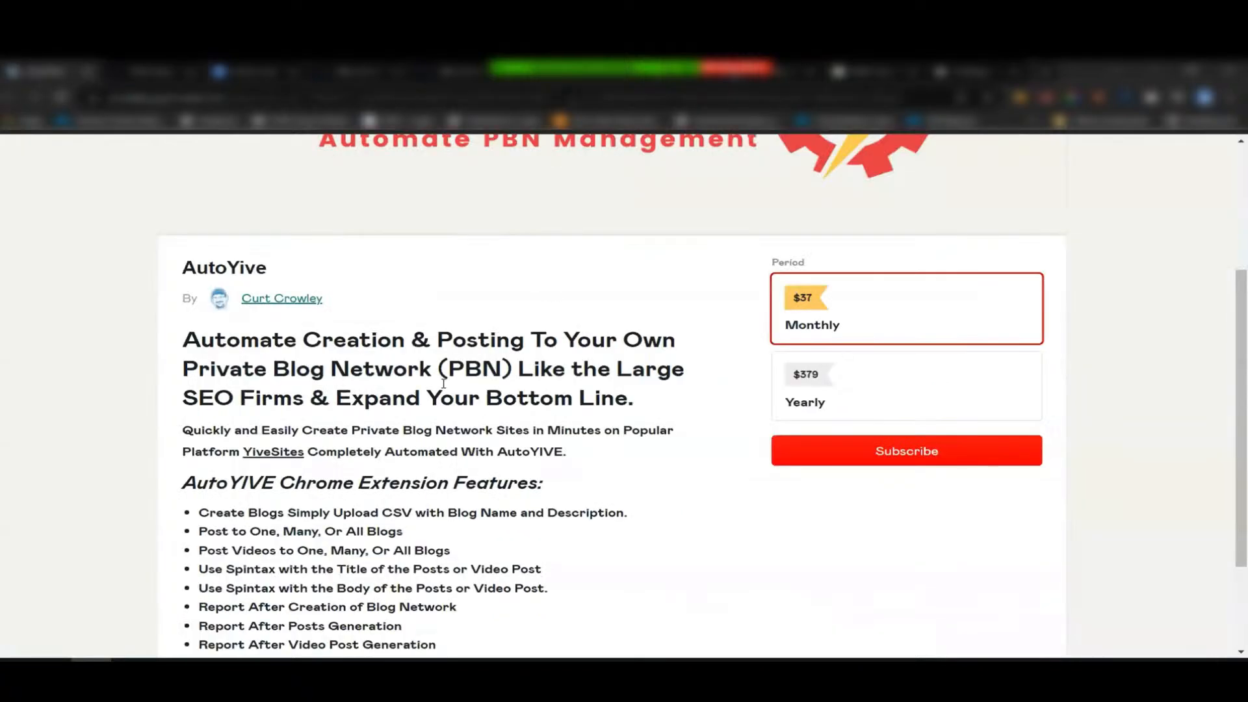
Scroll the Gumroad AutoYIVE sales page down to the Chrome Extension Features and pricing
{"action": "scroll", "coordinate": [416, 390], "scroll_direction": "down", "scroll_amount": 2}
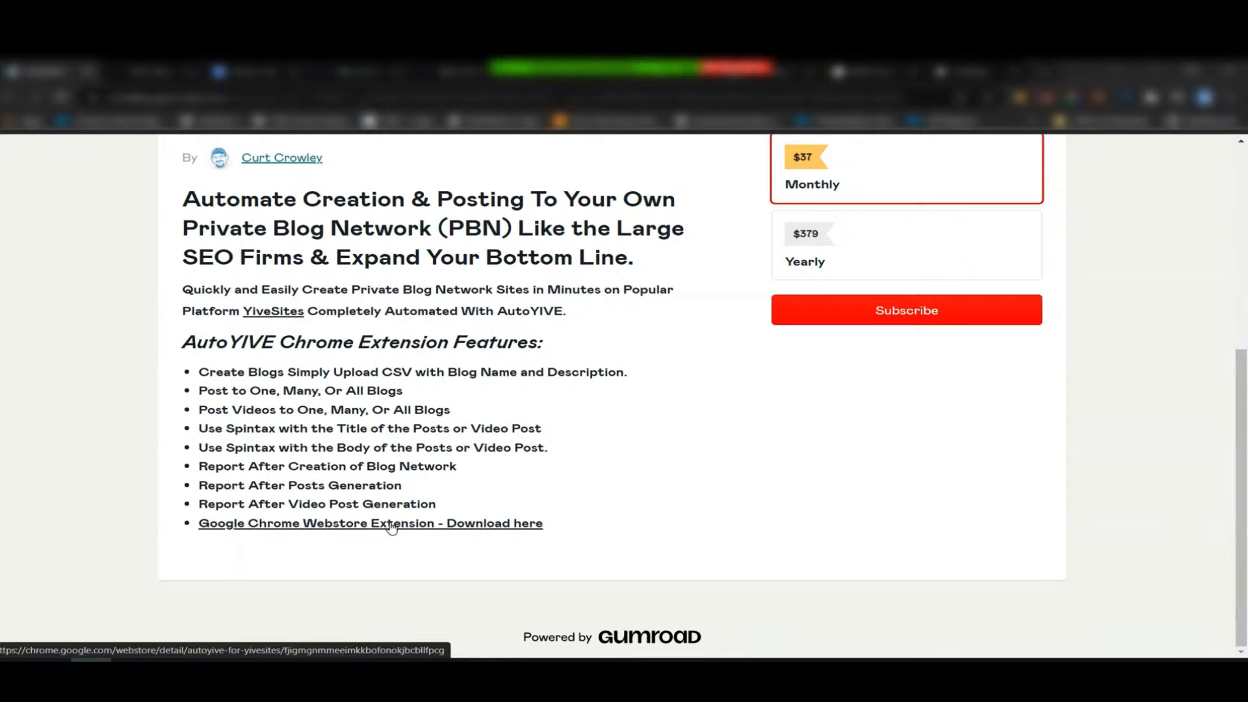
Open the AutoYive Chrome Web Store listing, then return via the Gumroad tab to the YiveSites Blogs list
{"action": "left_click", "coordinate": [351, 524]}
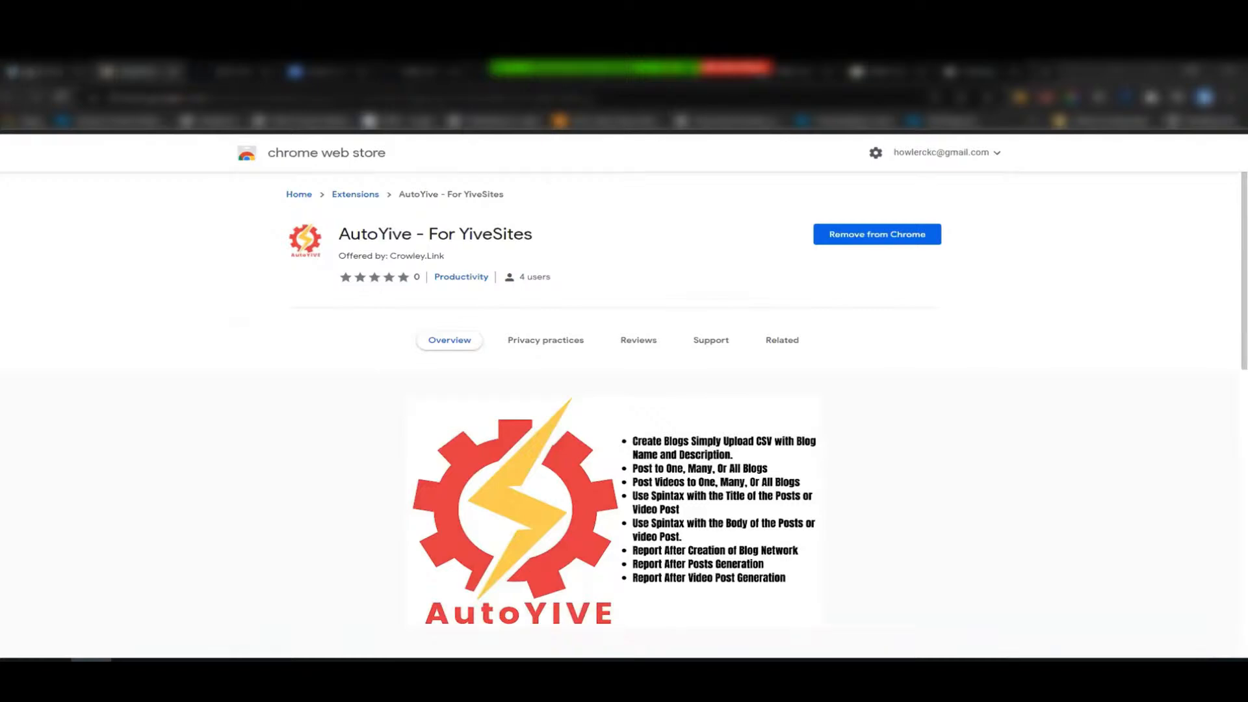
{"action": "left_click", "coordinate": [34, 72]}
{"action": "left_click", "coordinate": [228, 72]}
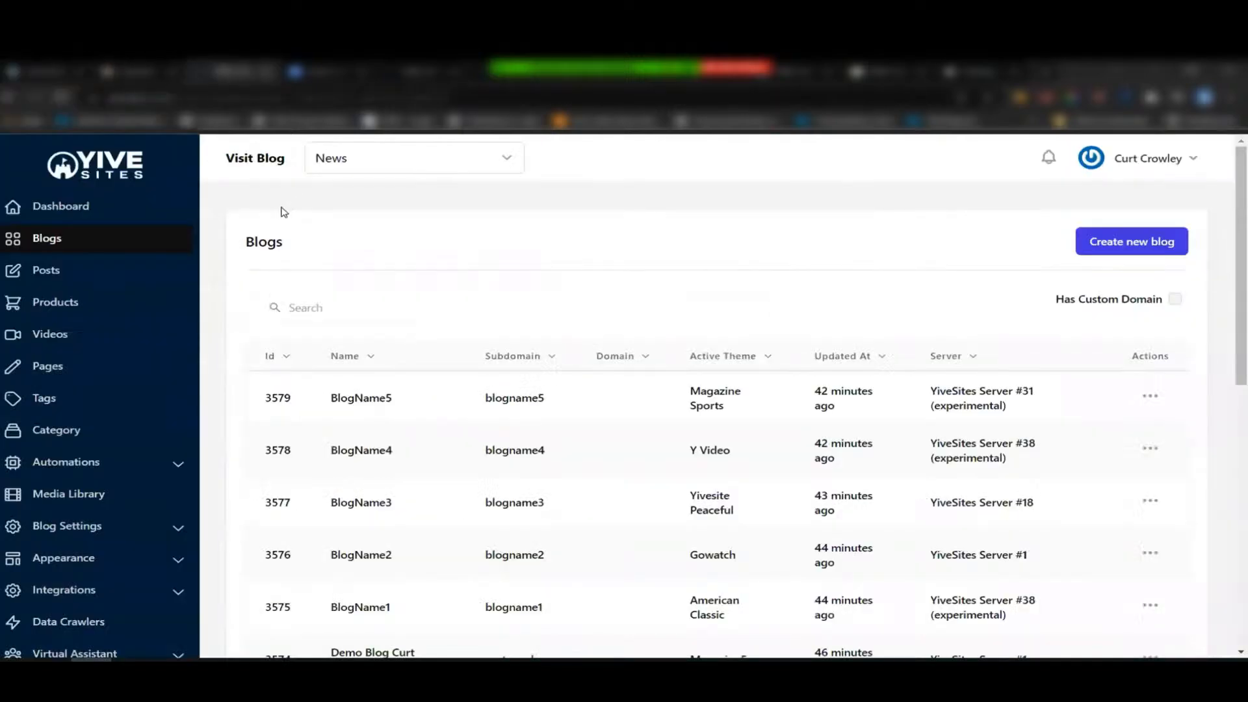